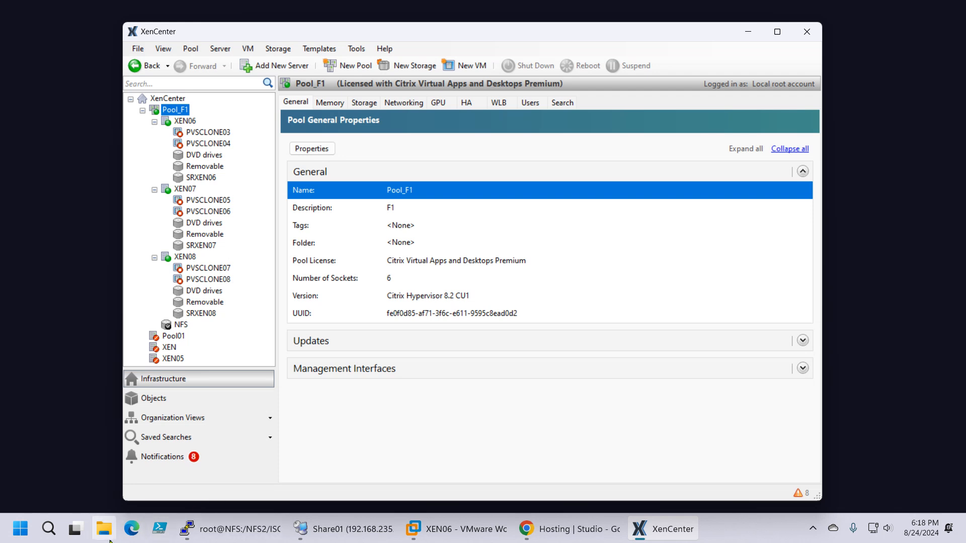
Step: Bring up the New XenServer8 folder in File Explorer to check the installation files, and move its window off the screen again
left_click(105, 531)
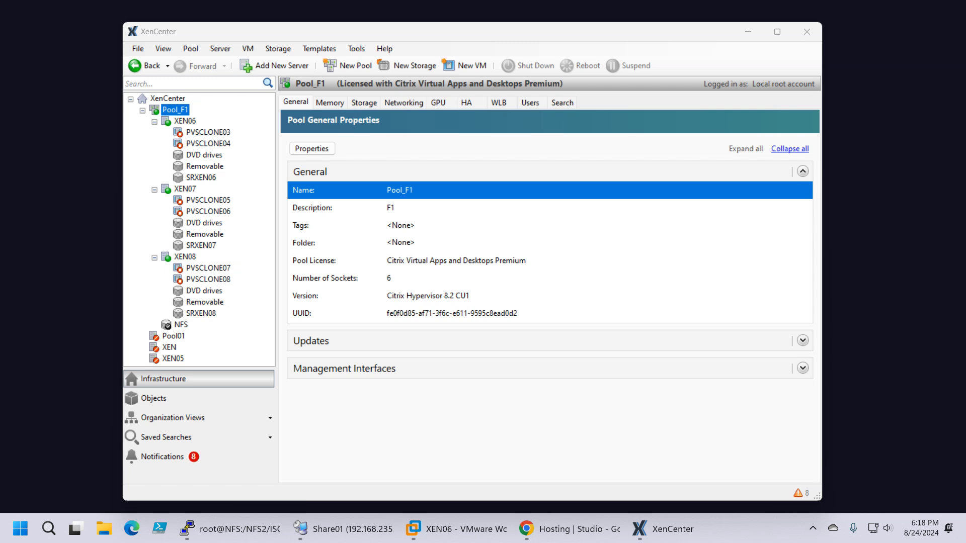
left_click_drag(965, 59, 405, 75)
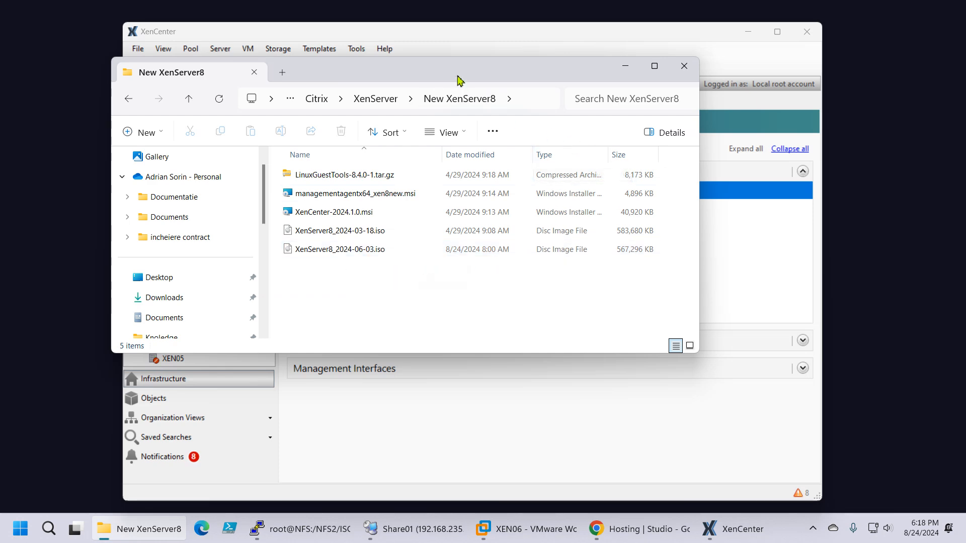
left_click_drag(457, 82, 965, 125)
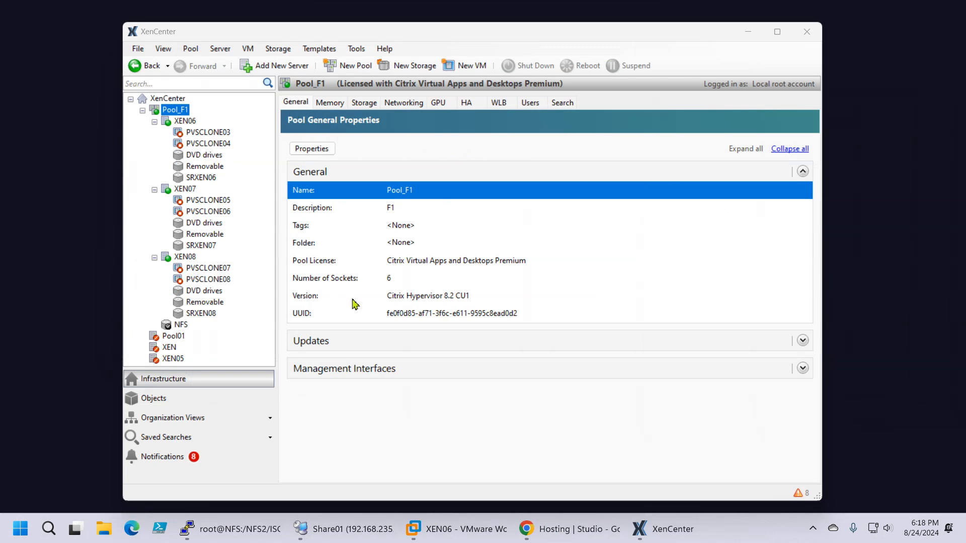
Step: Examine the hypervisor version of Pool_F1 and read through its list of fully applied updates
left_click(396, 300)
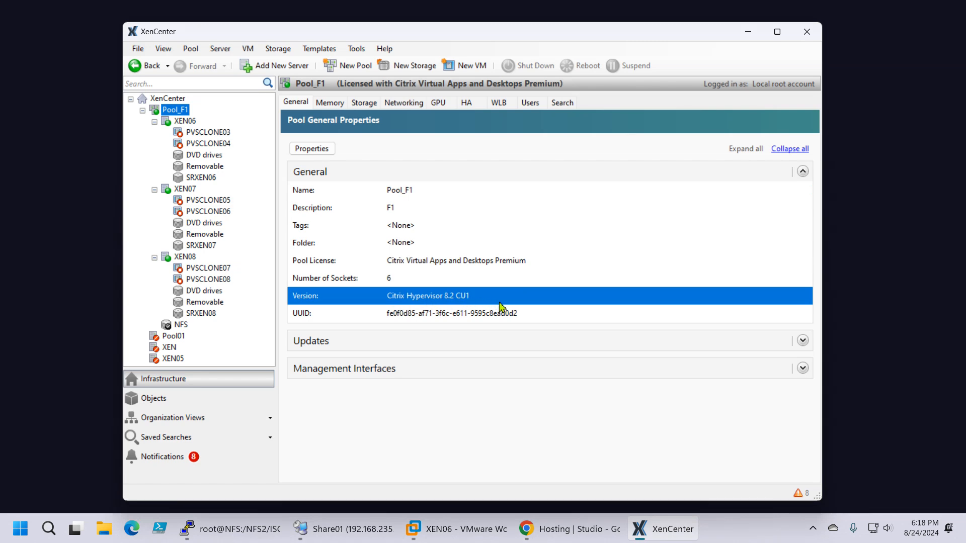
left_click(802, 340)
scroll(561, 298, "down", 3)
scroll(561, 298, "down", 5)
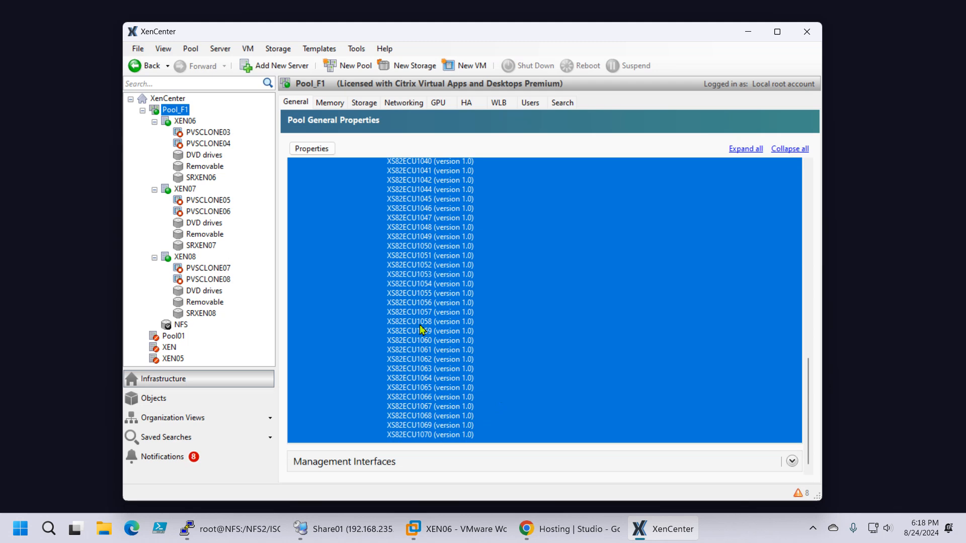
scroll(441, 285, "up", 10)
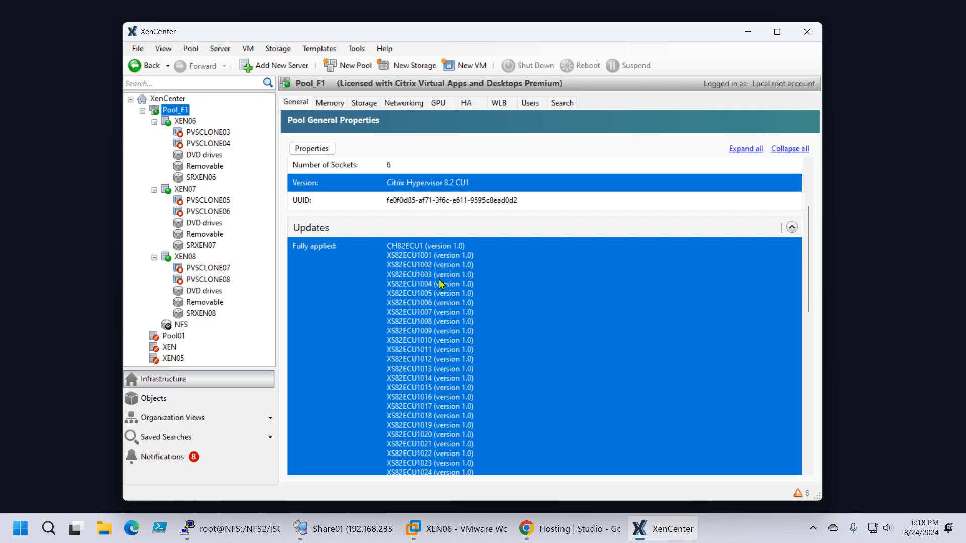
scroll(436, 258, "down", 3)
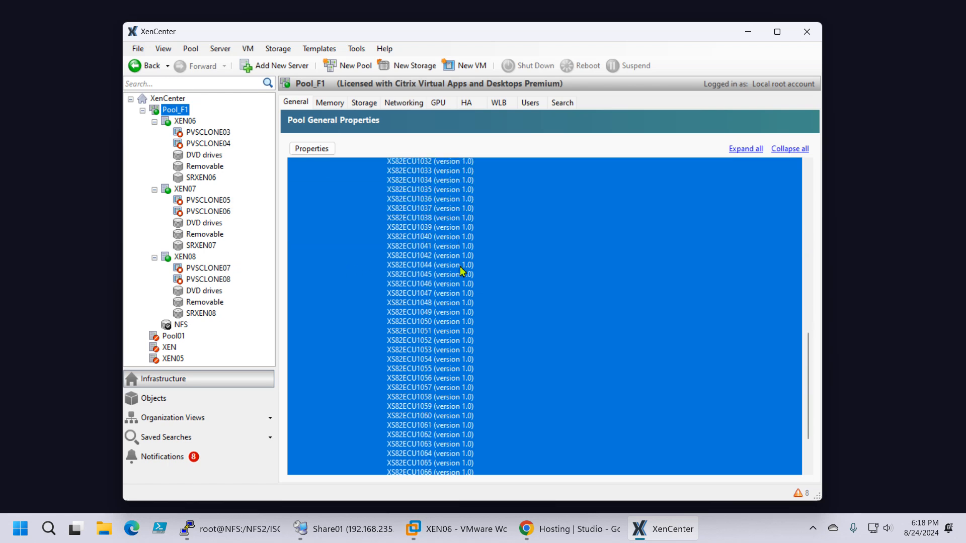
scroll(467, 280, "up", 5)
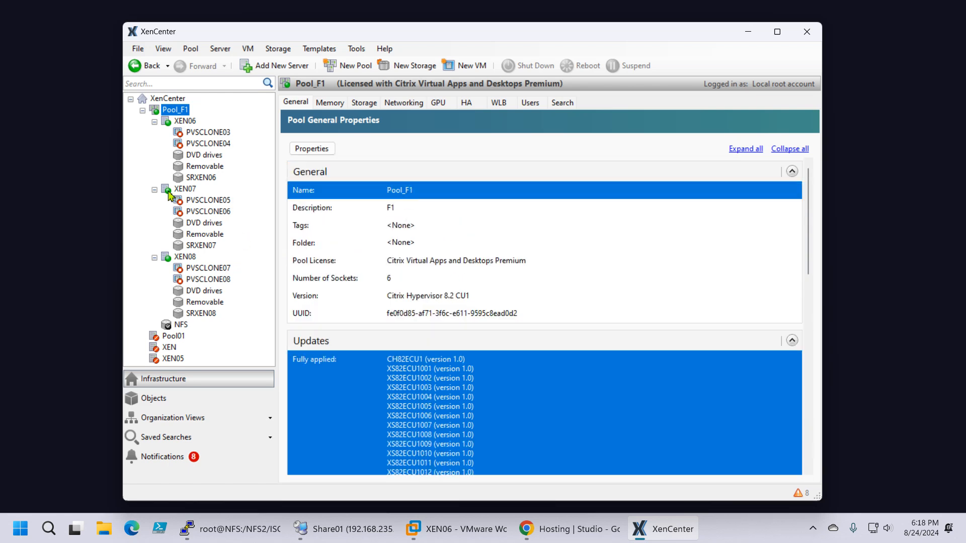
Step: Compare the general properties of hosts XEN06, XEN07 and XEN08 to determine which one is the pool coordinator
left_click(184, 125)
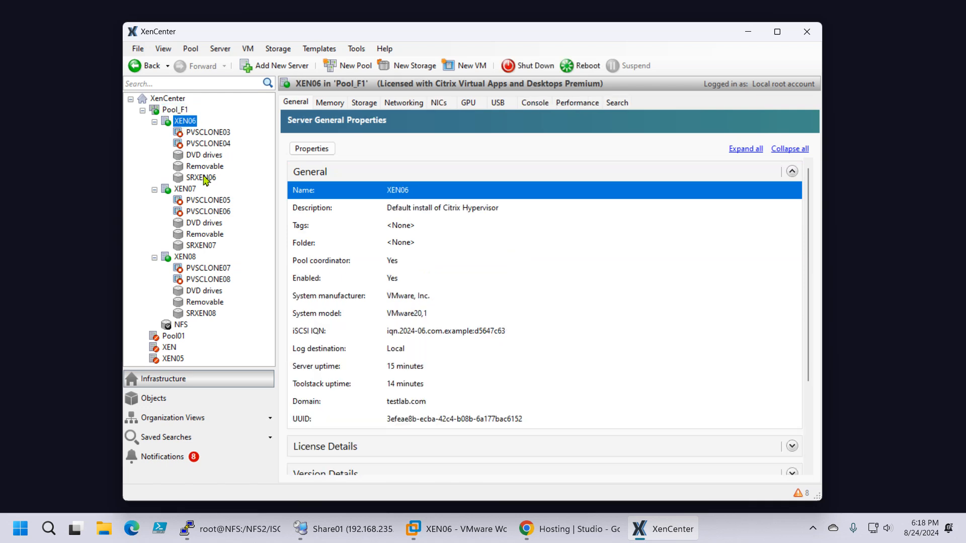
left_click(192, 189)
left_click(192, 256)
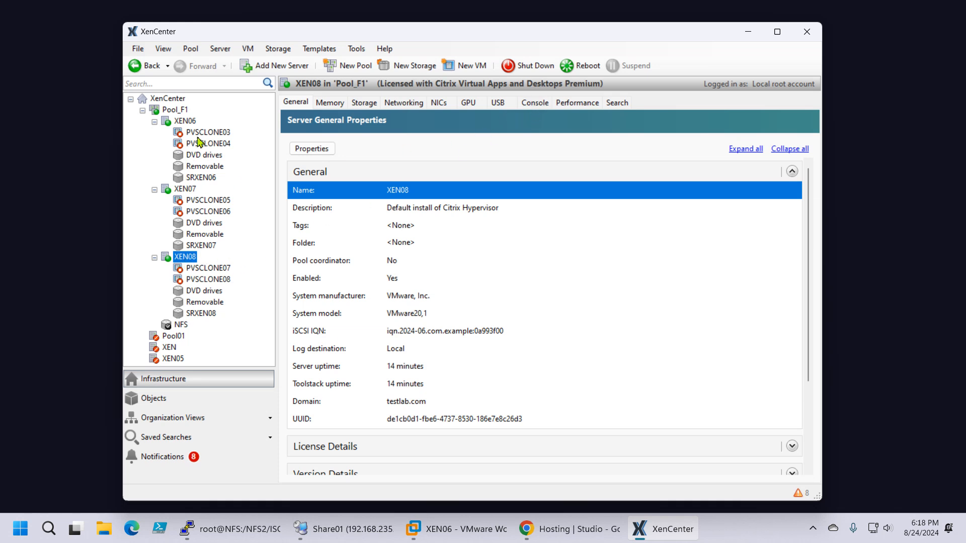
left_click(183, 122)
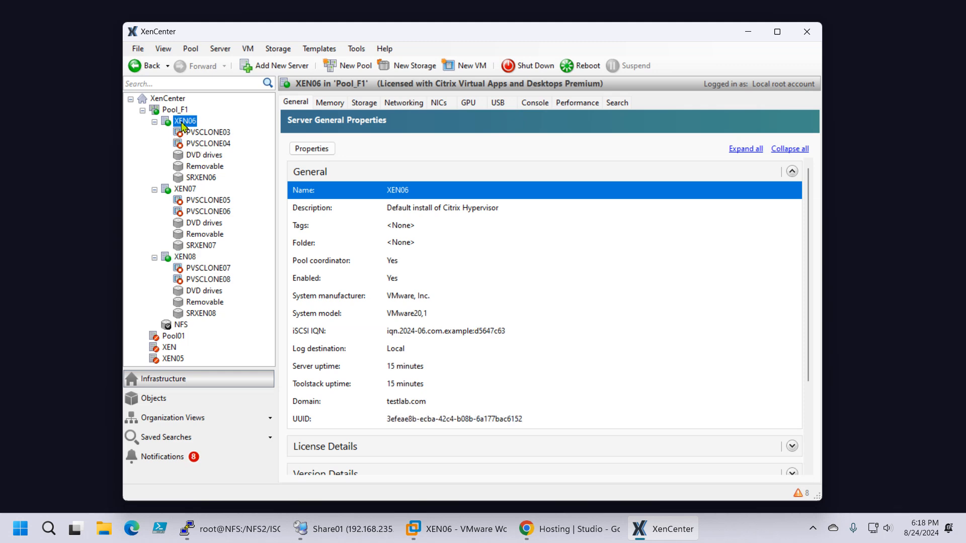
left_click(185, 189)
left_click(191, 259)
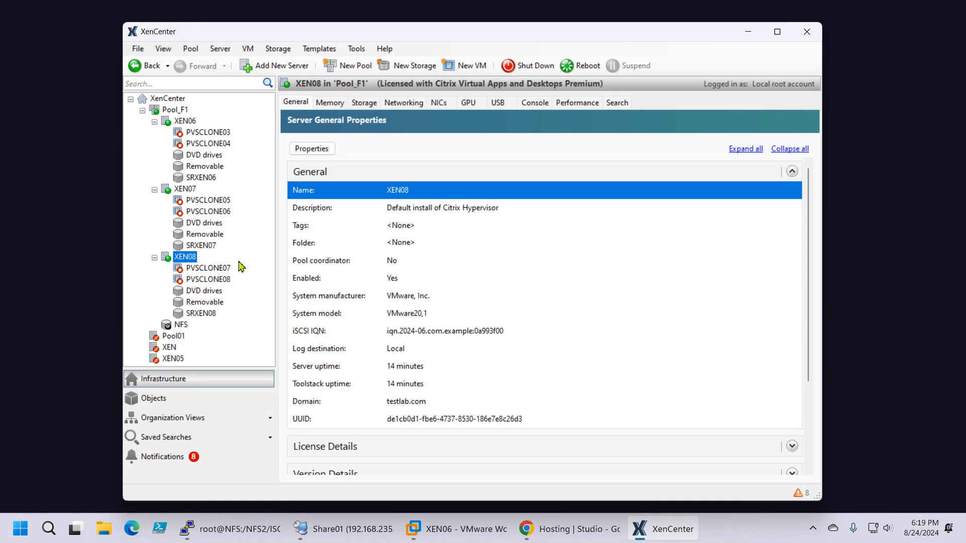
left_click(182, 189)
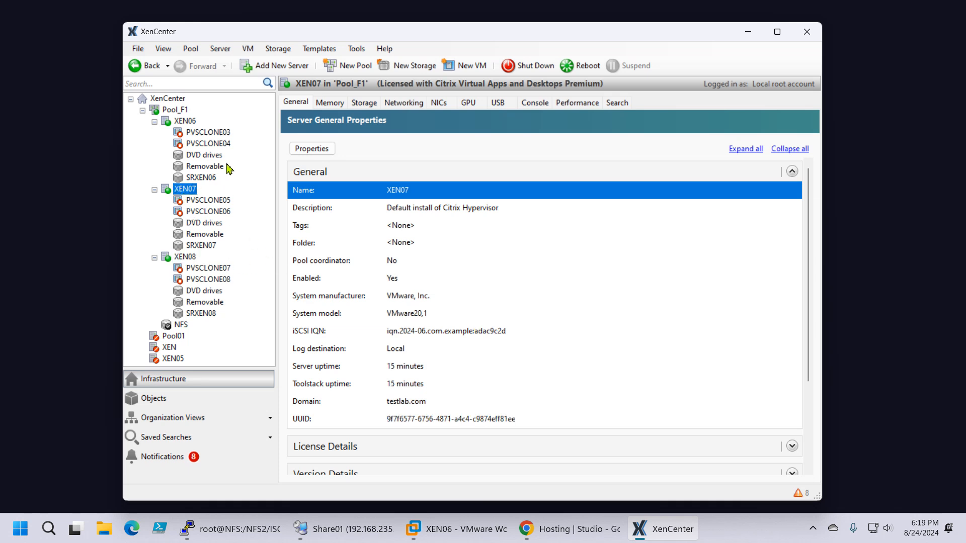
left_click(184, 121)
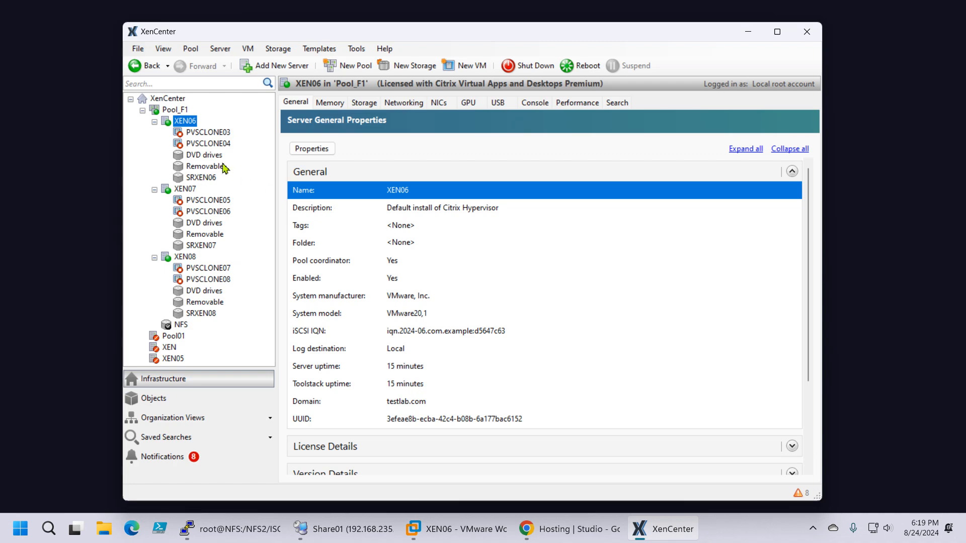
Step: Switch to Citrix Studio in Chrome and inspect the XenPool_F1 connection's properties and high-availability servers without saving changes
left_click(569, 528)
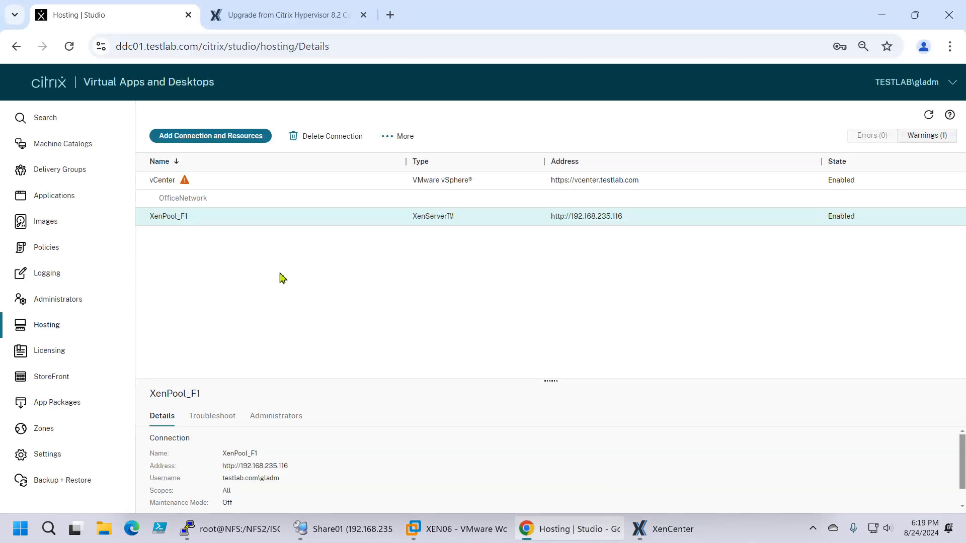
right_click(274, 226)
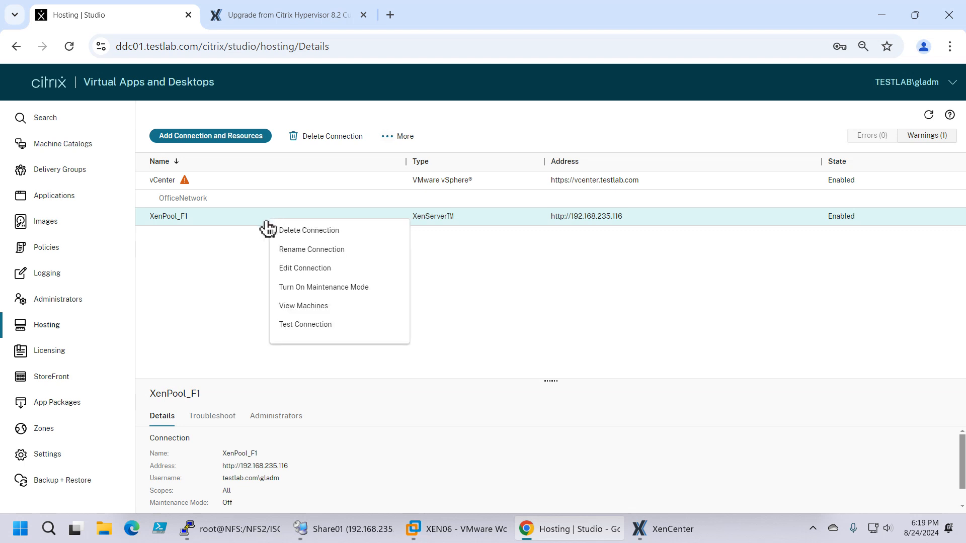
left_click(335, 274)
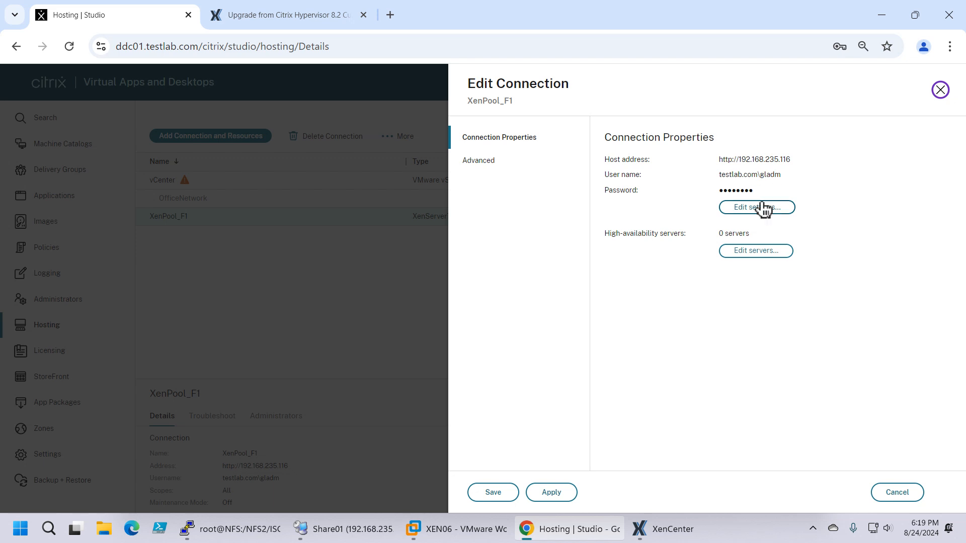
left_click(761, 253)
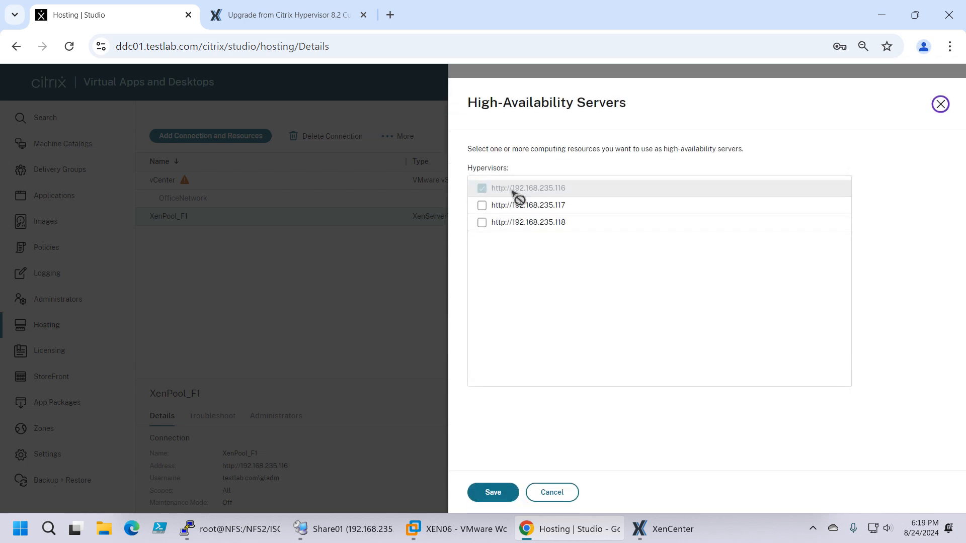
left_click(556, 495)
left_click(897, 492)
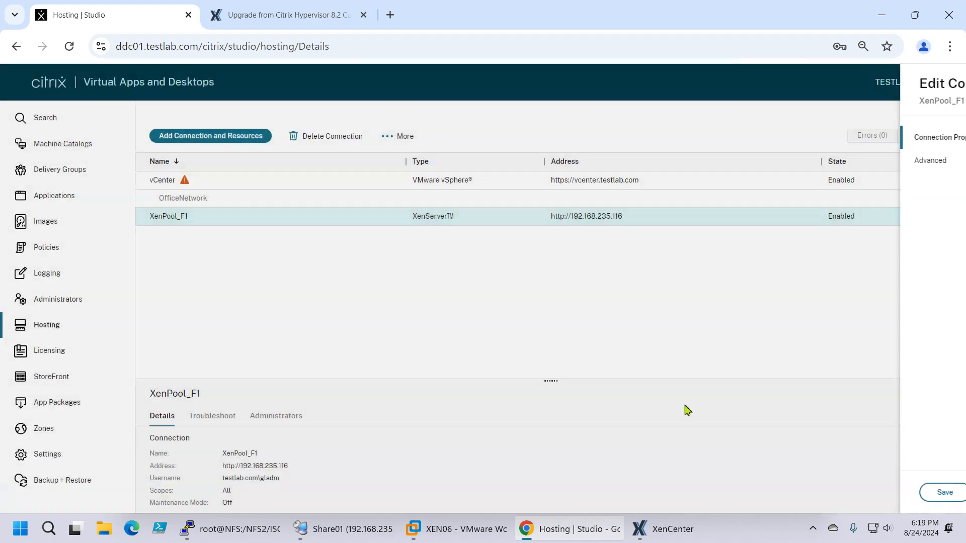
Step: Run a connection test on the XenPool_F1 hosting connection and dismiss the result
right_click(243, 222)
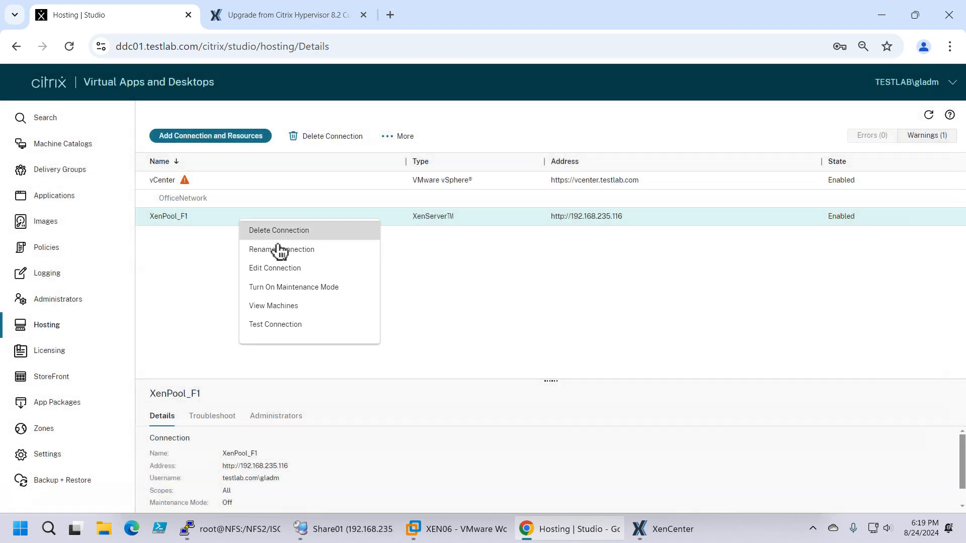
left_click(296, 326)
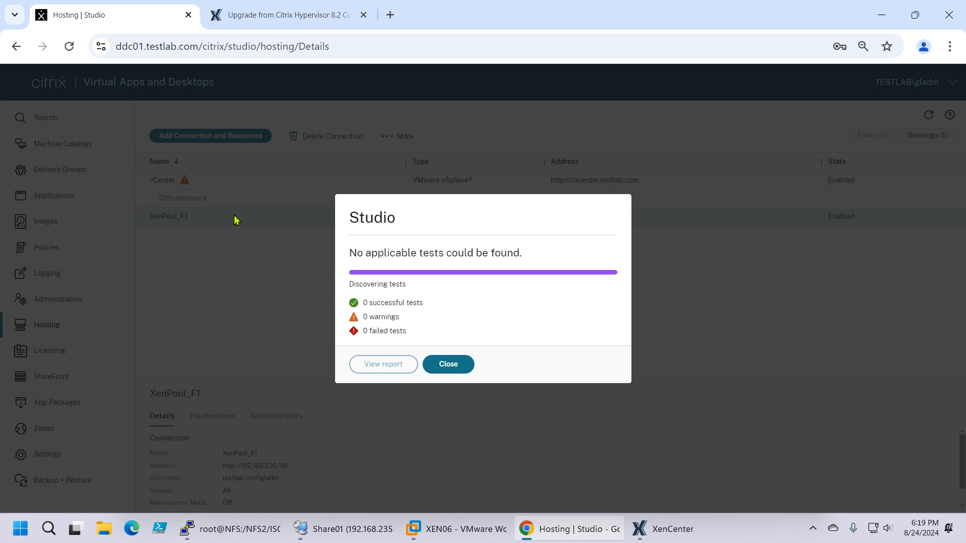
left_click(455, 367)
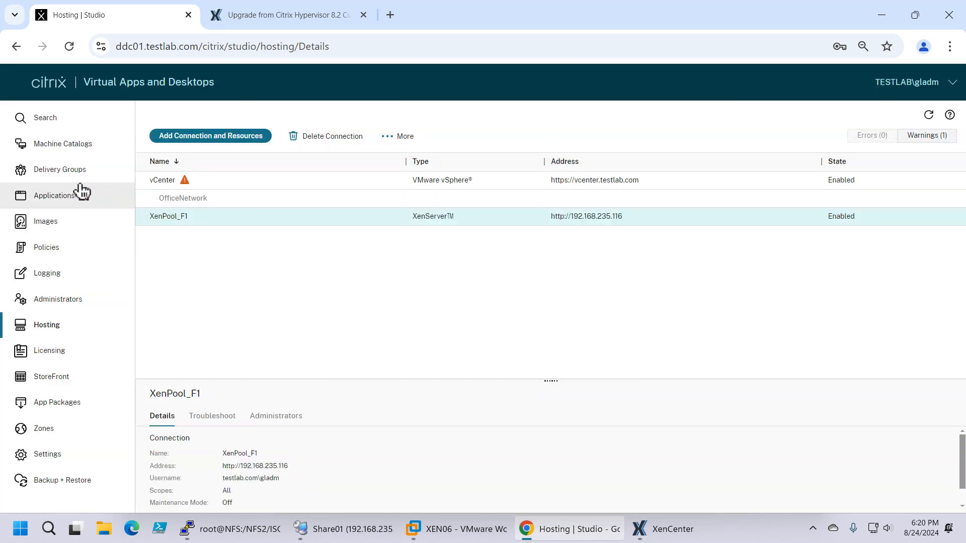
Step: Show the machines that belong to the PVS_Pool_F1 machine catalog
left_click(63, 147)
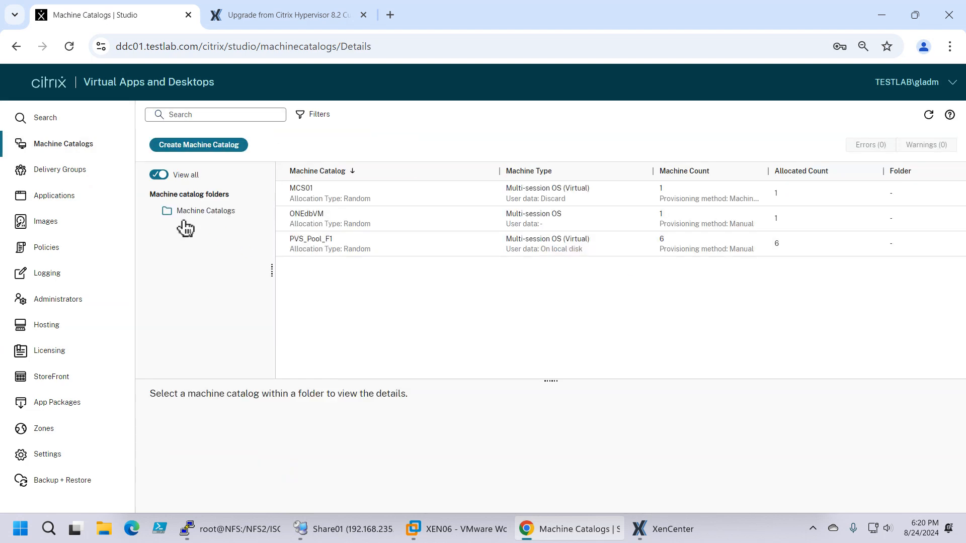
left_click(336, 245)
right_click(357, 248)
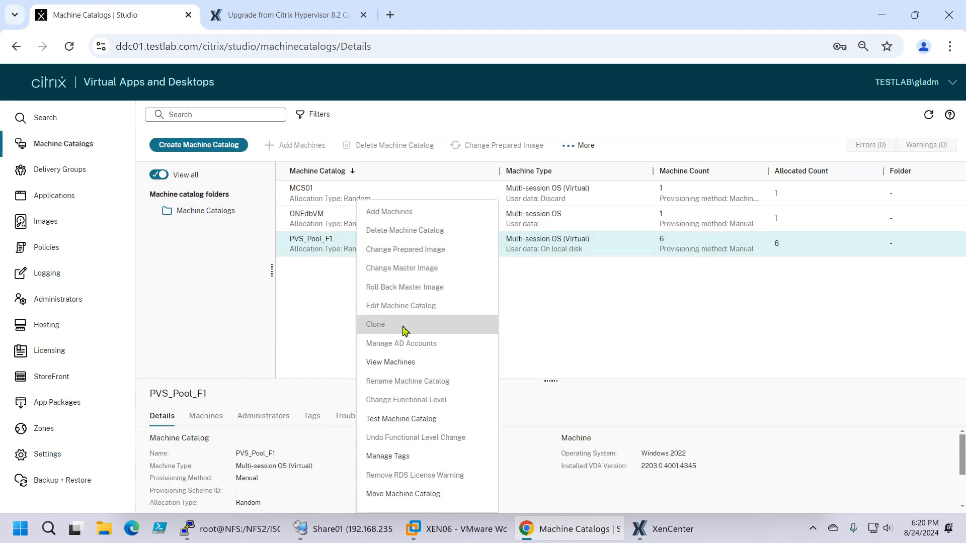
left_click(422, 271)
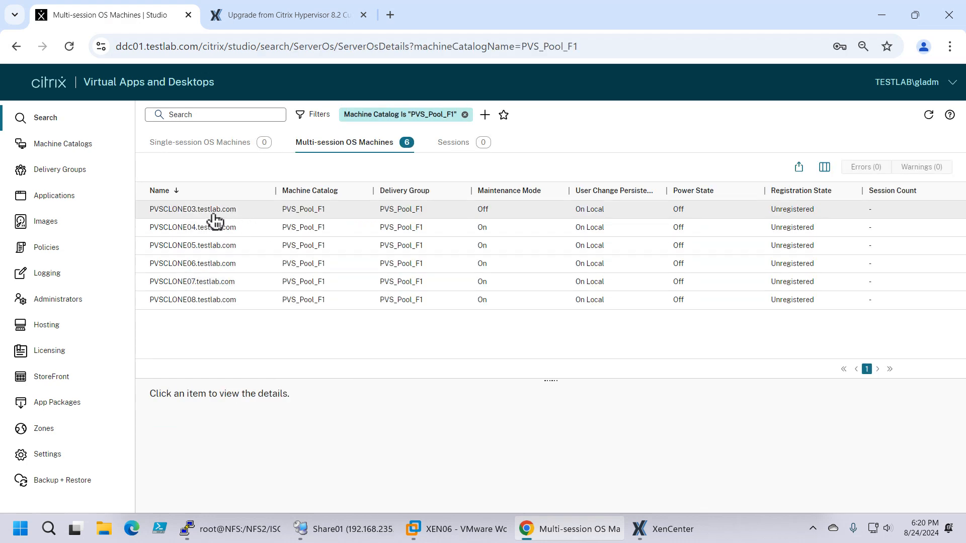
Step: Start the machine PVSCLONE03.testlab.com and confirm the power action
left_click(215, 218)
left_click(171, 169)
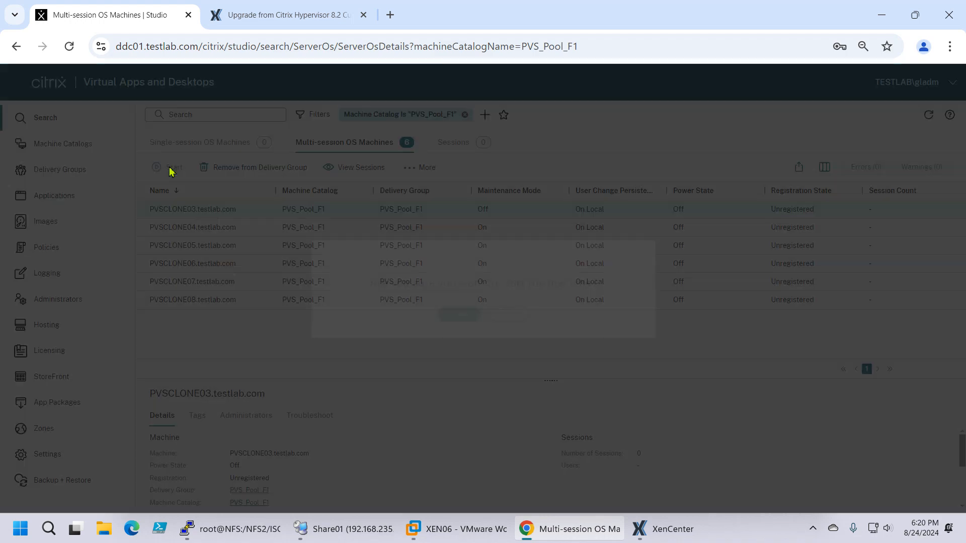
left_click(454, 318)
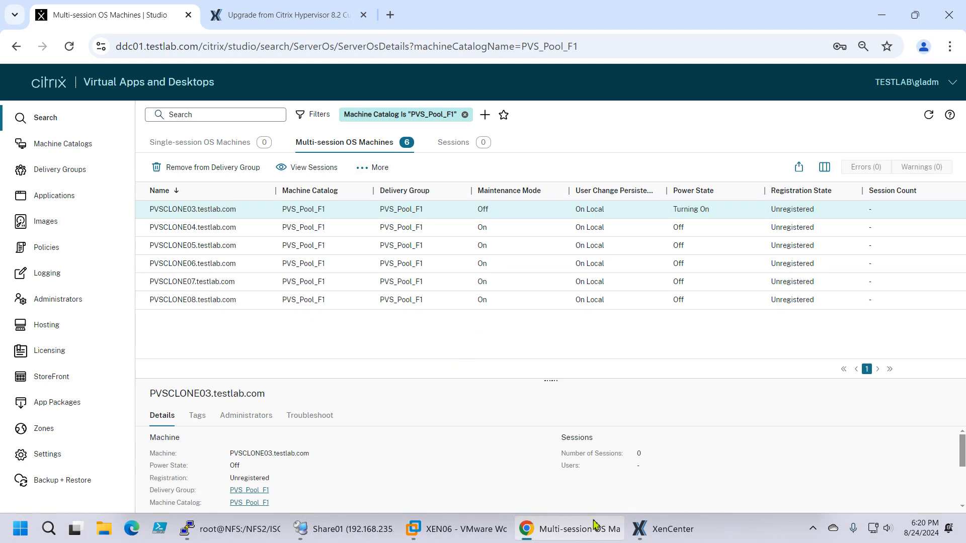
Step: Switch to XenCenter and watch PVSCLONE03 boot in its console
left_click(660, 529)
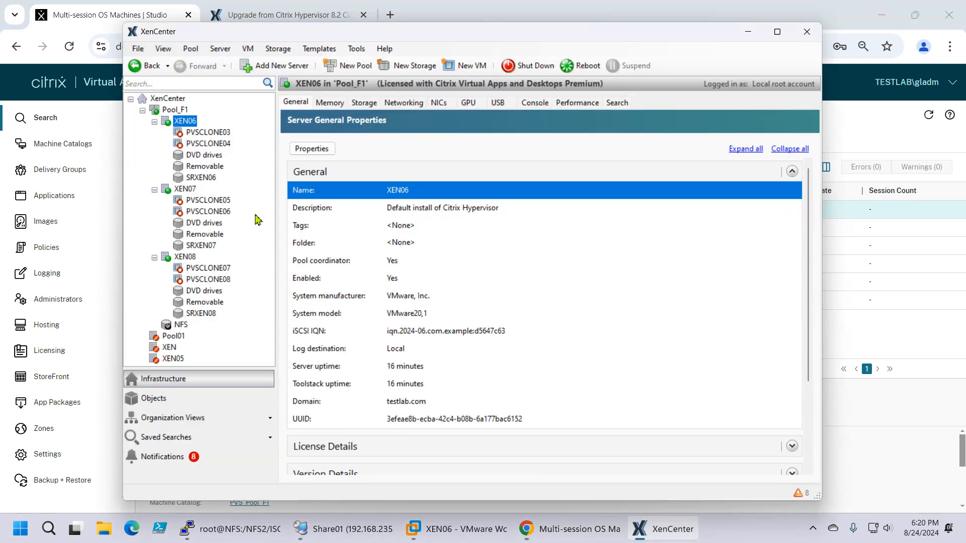
left_click(207, 133)
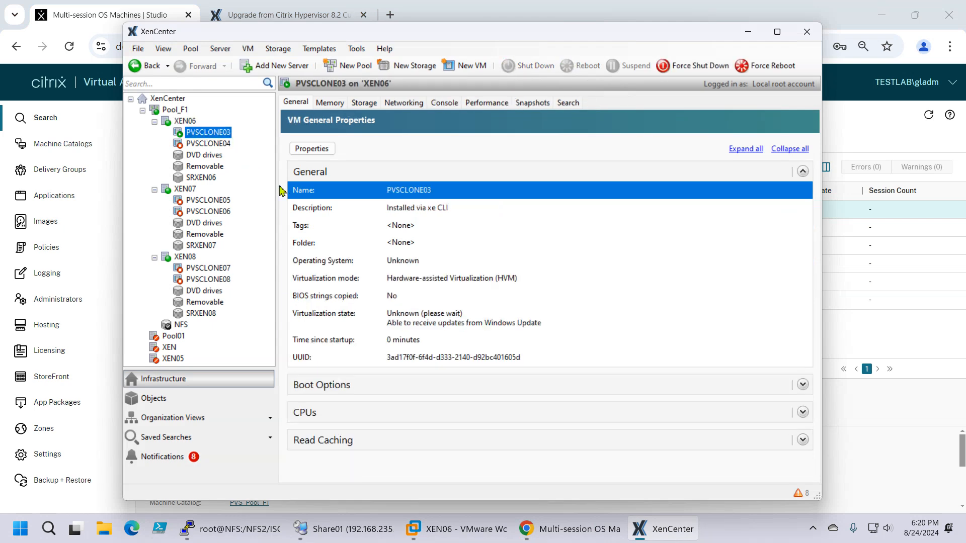
left_click(445, 103)
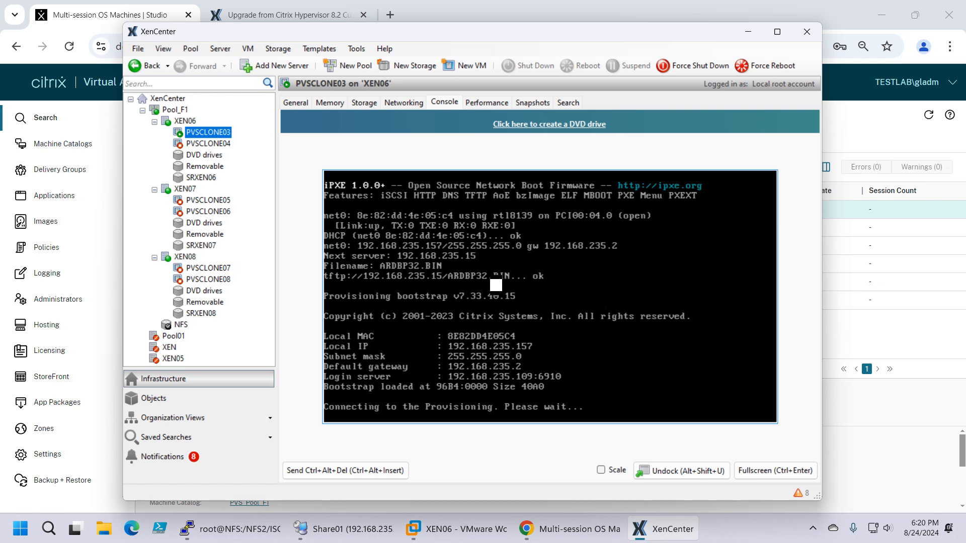
Step: Force the PVSCLONE03 virtual machine to shut down and confirm
right_click(199, 139)
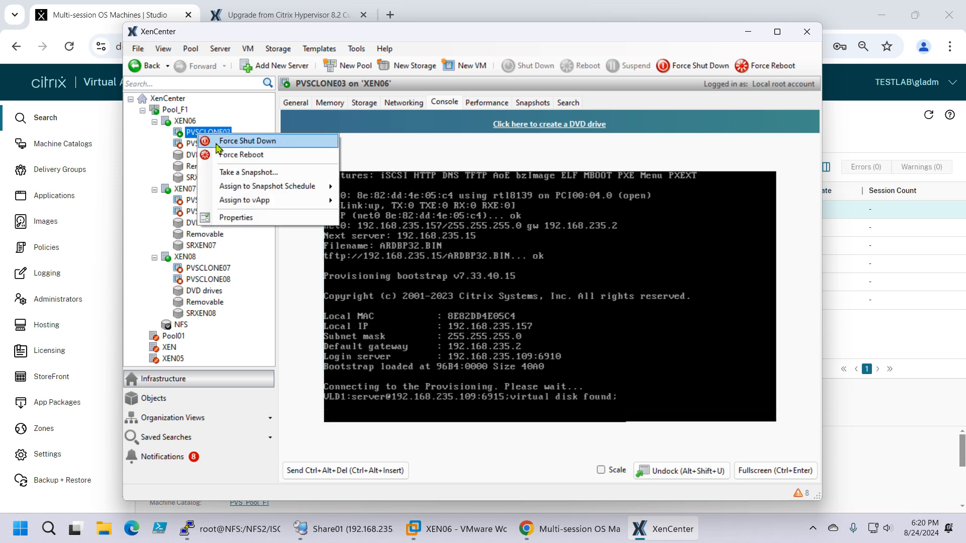
left_click(247, 141)
left_click(525, 286)
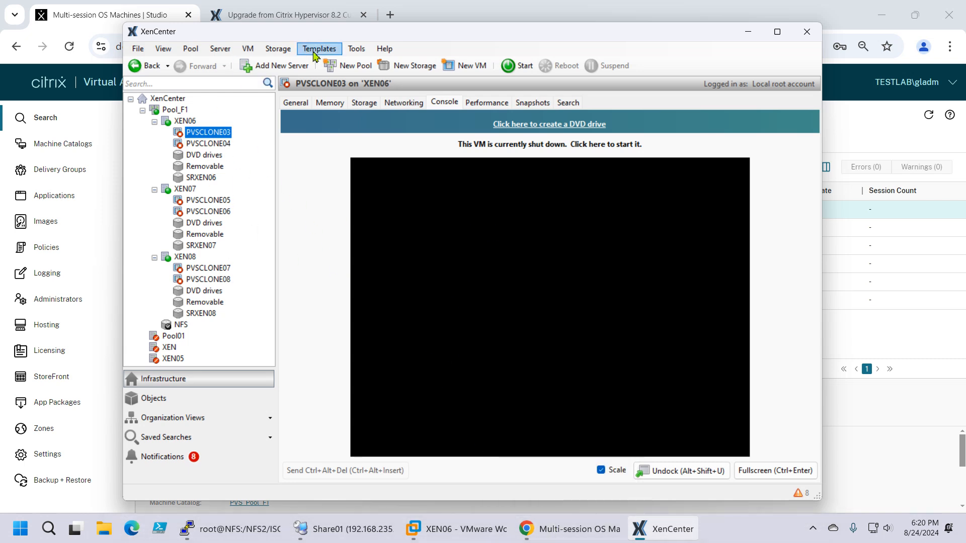
Step: Bring up the Citrix Hypervisor 8.2 CU1 upgrade documentation in Chrome, and switch to VMware Workstation to view the XEN07 host's console
left_click(272, 20)
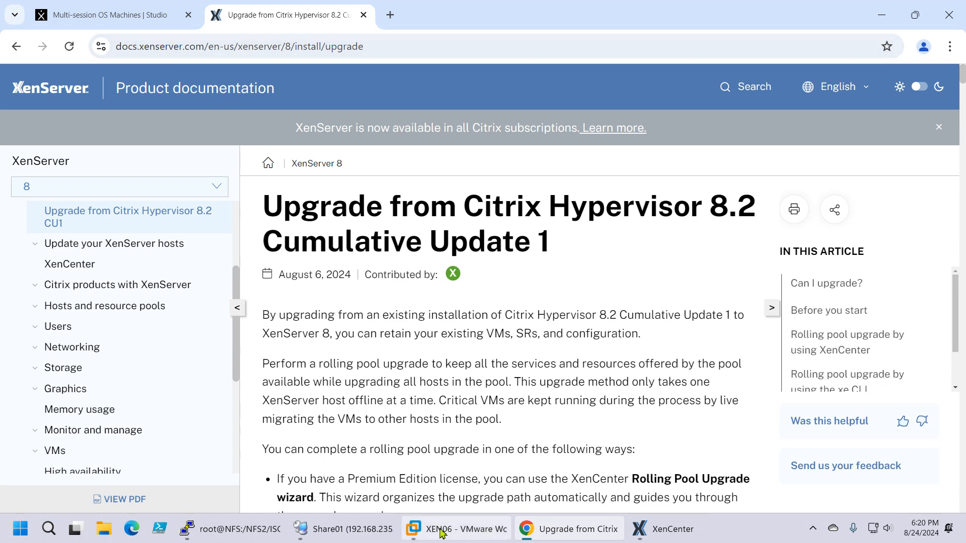
left_click(458, 528)
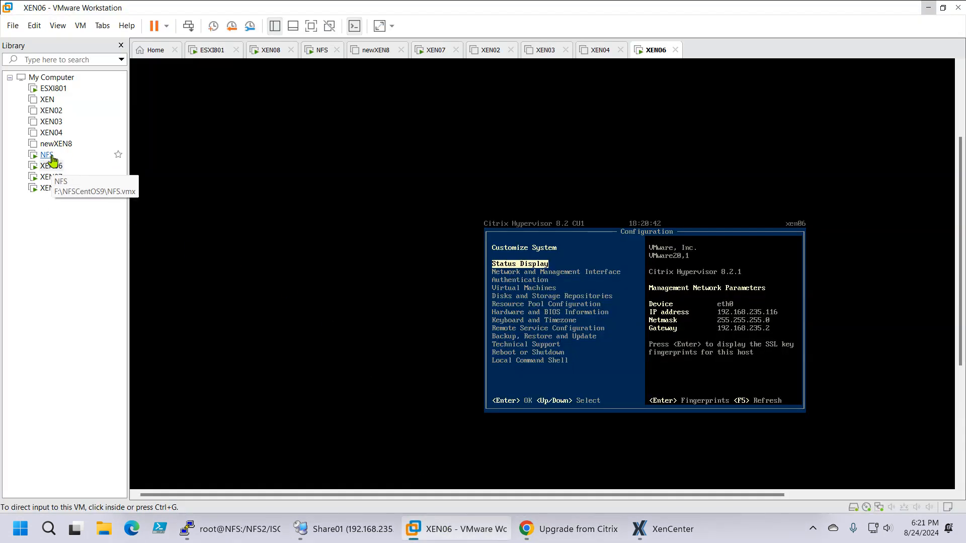
left_click(52, 179)
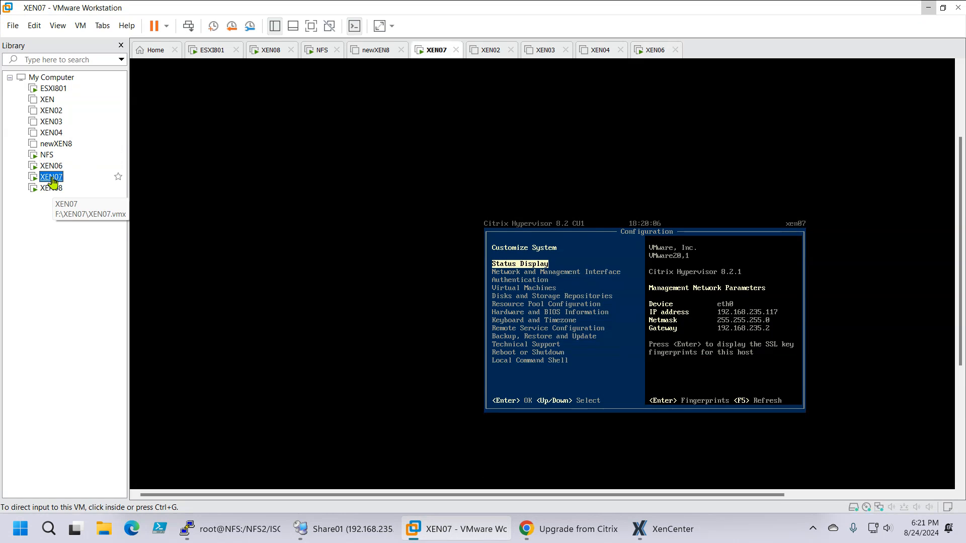
Step: View the XEN08 and XEN06 host consoles, and open the XEN06 folder on the Laborator (F:) drive in a maximized File Explorer window
left_click(52, 194)
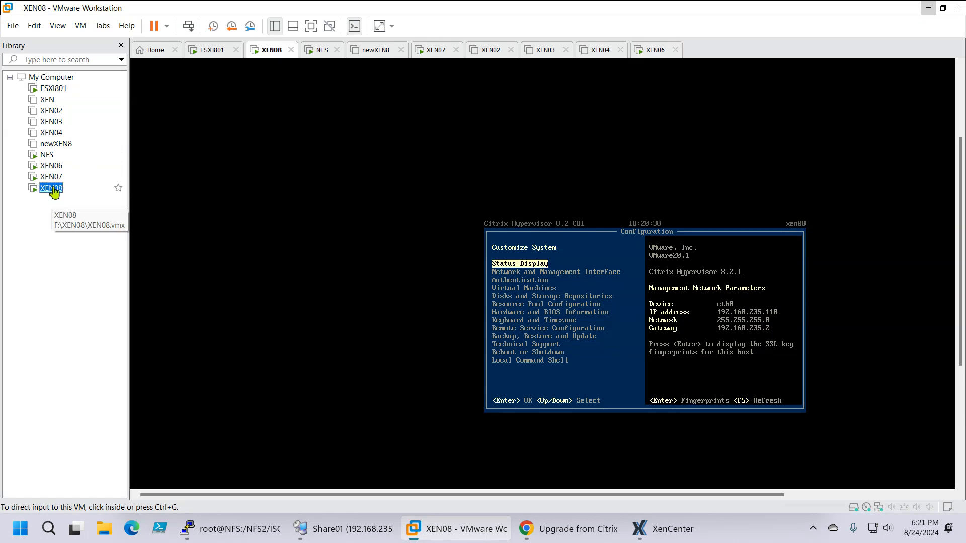
left_click(52, 166)
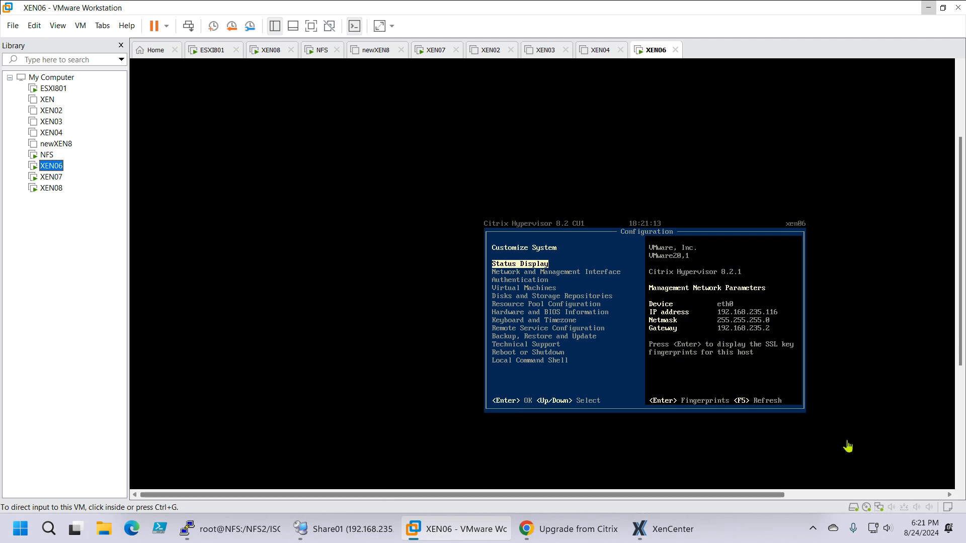
left_click(108, 533)
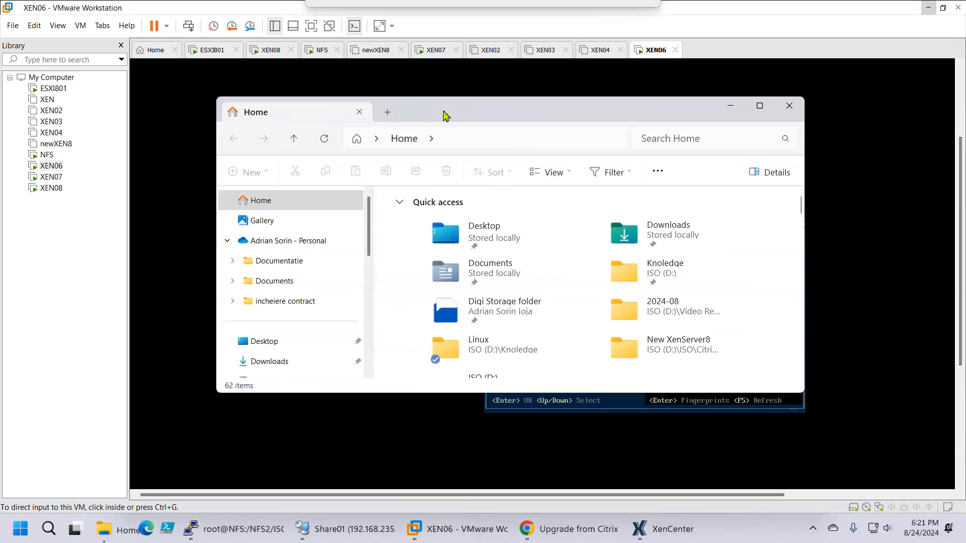
left_click_drag(446, 115, 362, 105)
scroll(247, 252, "down", 6)
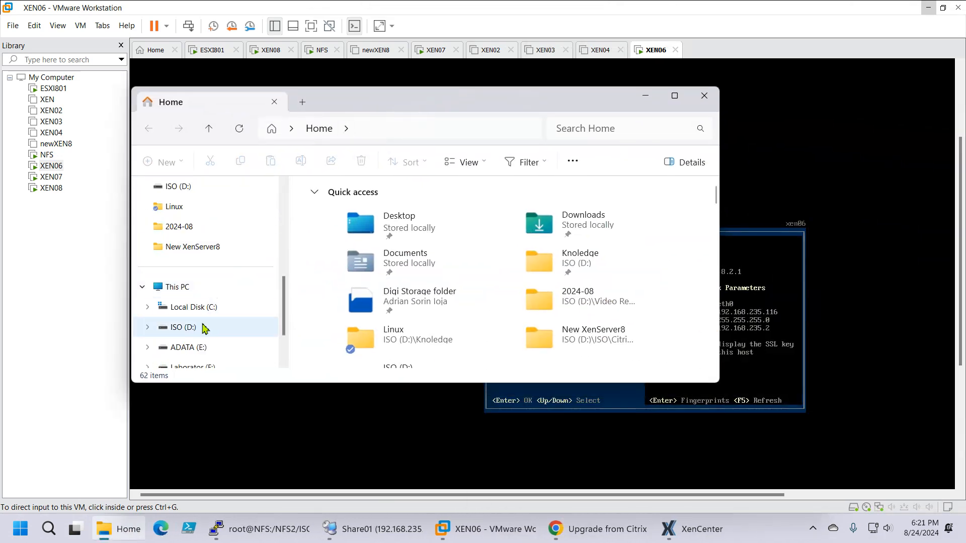
left_click(207, 307)
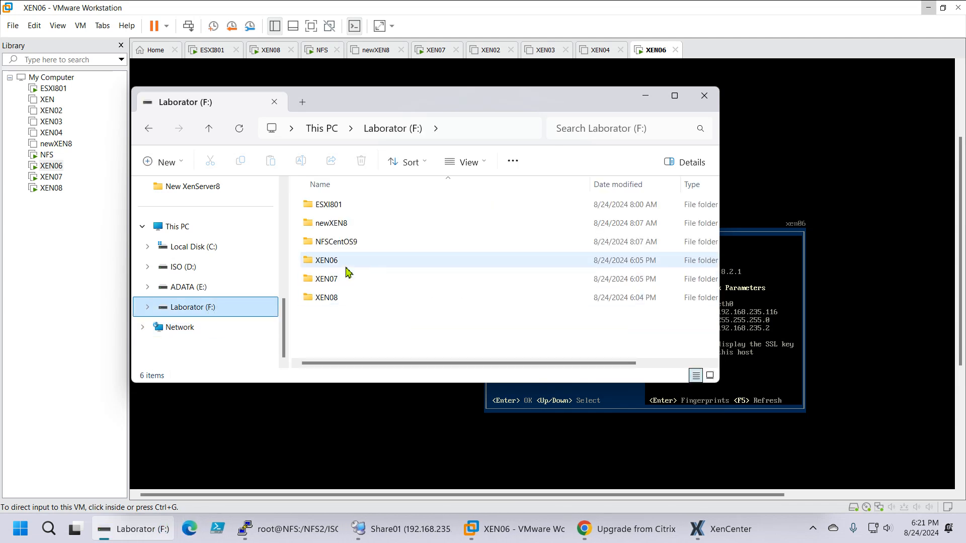
double_click(332, 260)
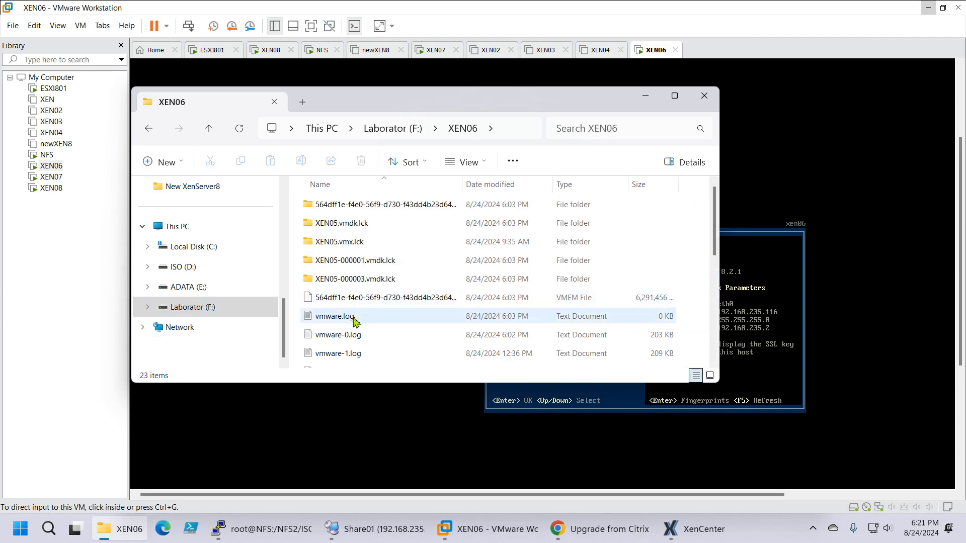
left_click(675, 96)
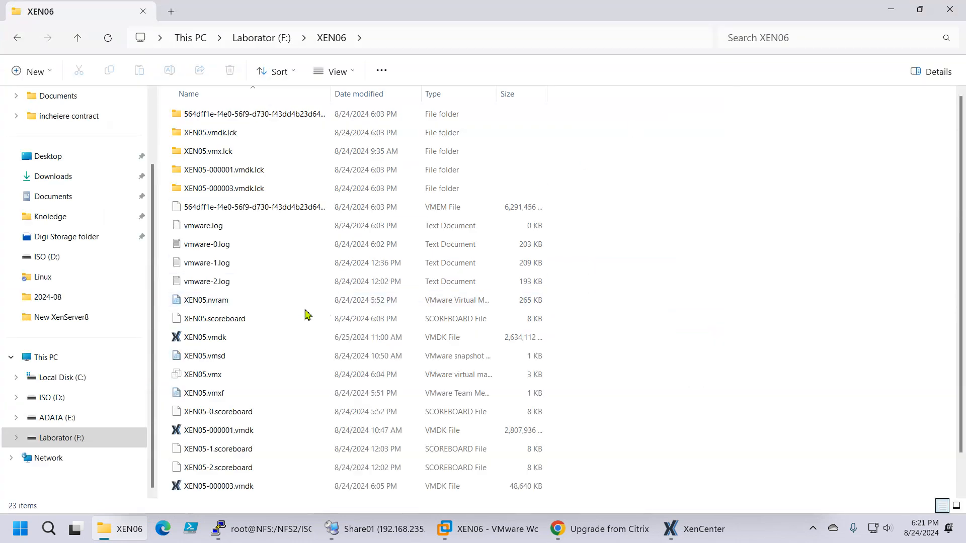
Step: Open XEN05.vmx in Notepad++, highlight the bios.bootDelay = "6000" line, and close the editor and the folder window
left_click(229, 382)
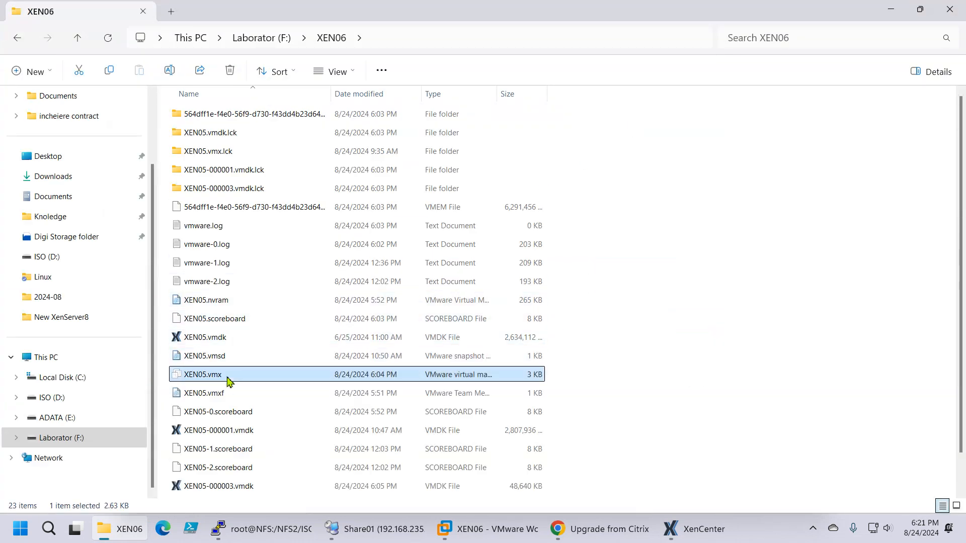
right_click(235, 377)
left_click(305, 318)
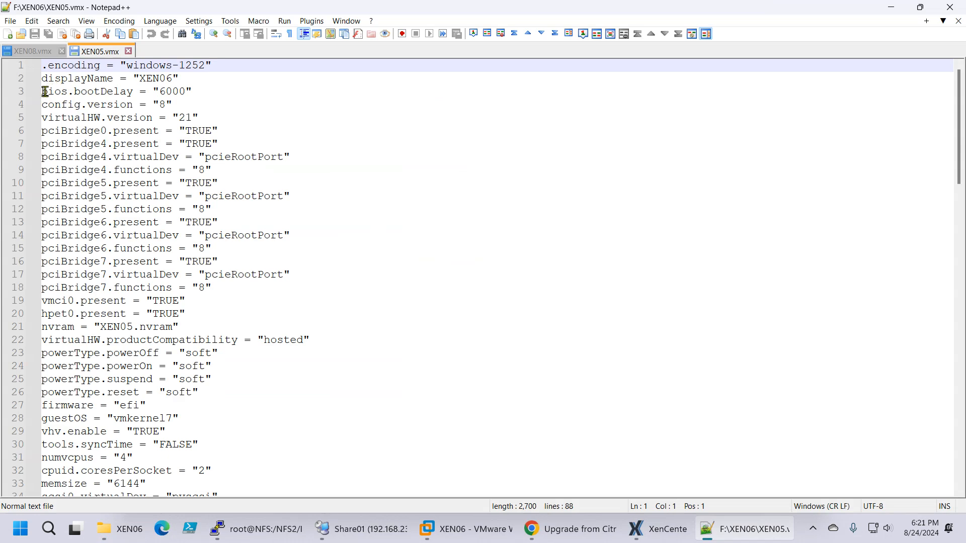
left_click_drag(44, 93, 191, 92)
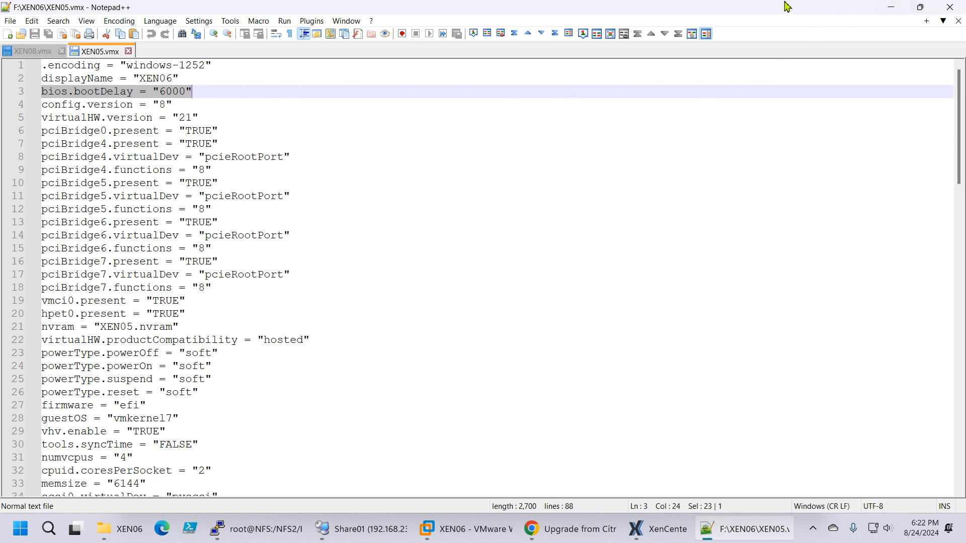
left_click(950, 9)
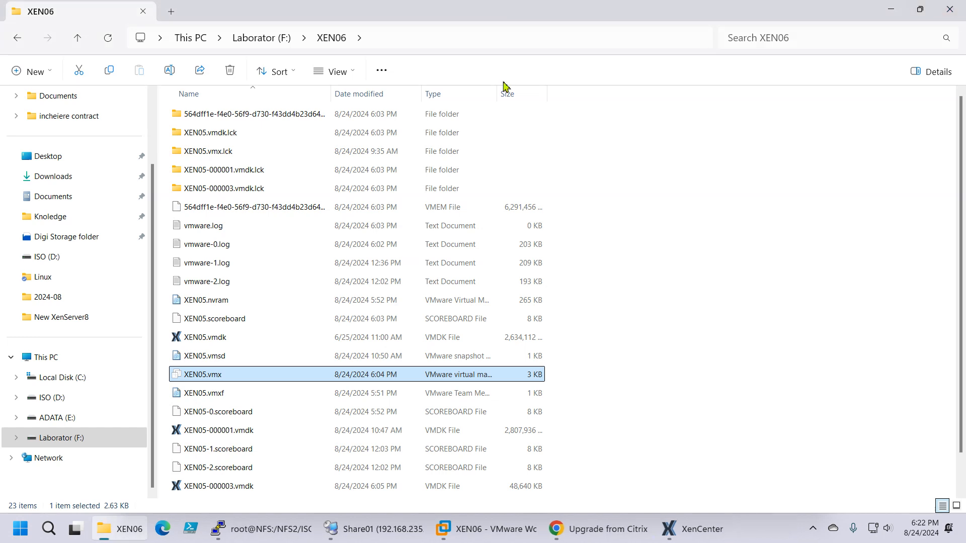
left_click(949, 9)
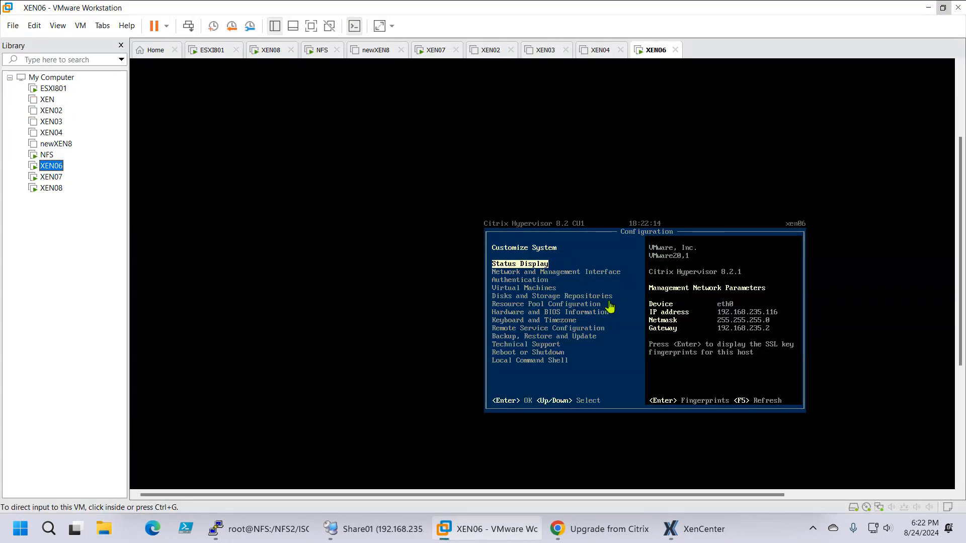
Step: Show the power options of the XEN04 virtual machine without choosing one, and return to the XEN06 console
left_click(51, 134)
right_click(50, 134)
mouse_move(115, 220)
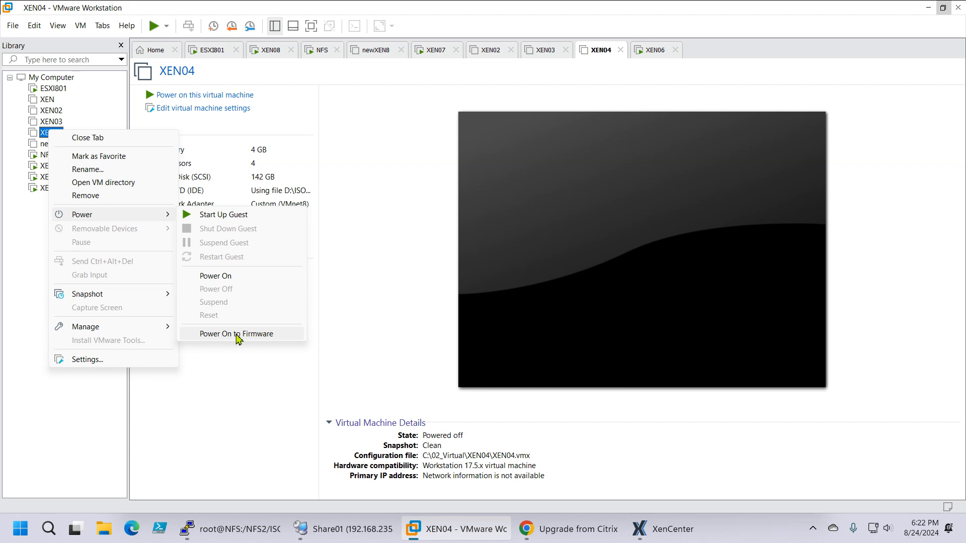
left_click(271, 417)
left_click(55, 167)
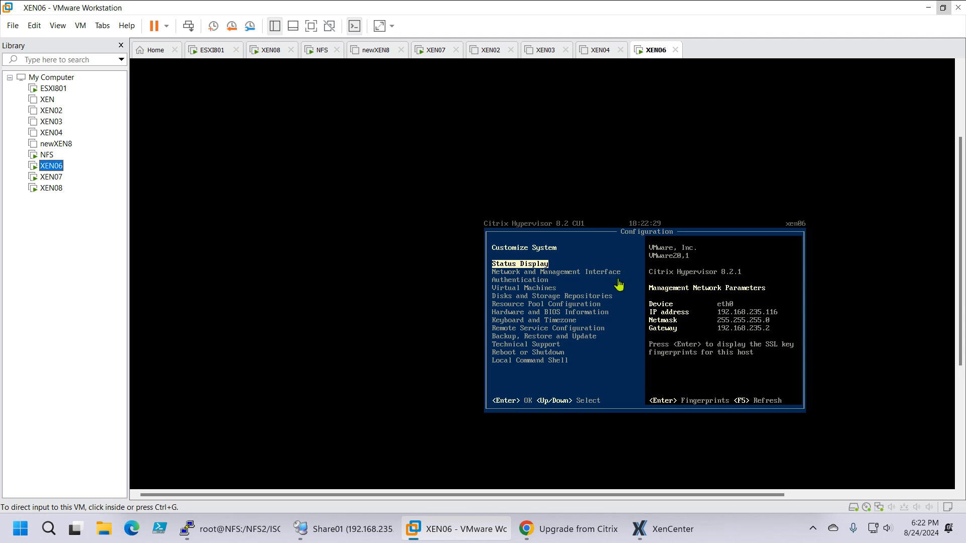
Step: Switch to the upgrade article in Chrome, dismiss its banner, and highlight "Citrix Hypervisor 8.2 Cumulative Update 1?" in the "Can I upgrade?" section
mouse_move(670, 539)
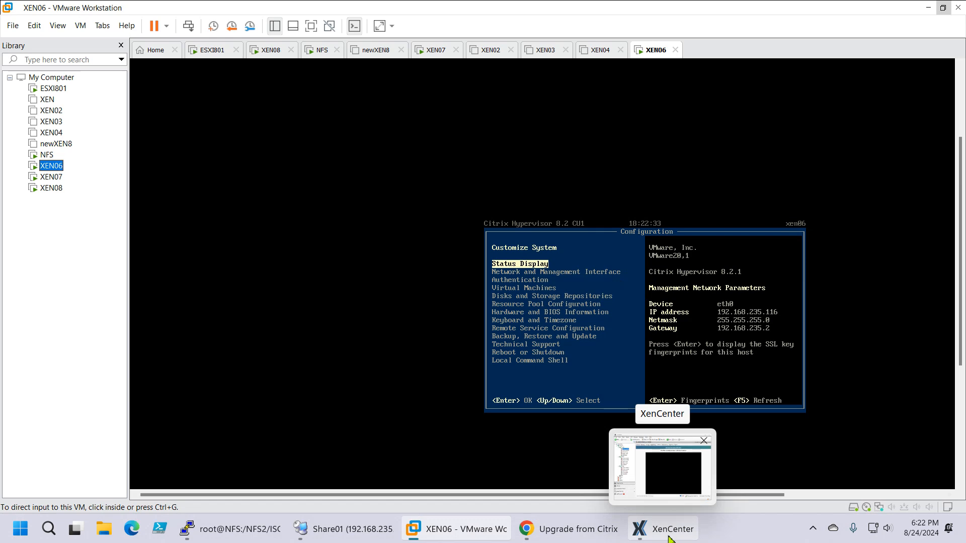
left_click(679, 538)
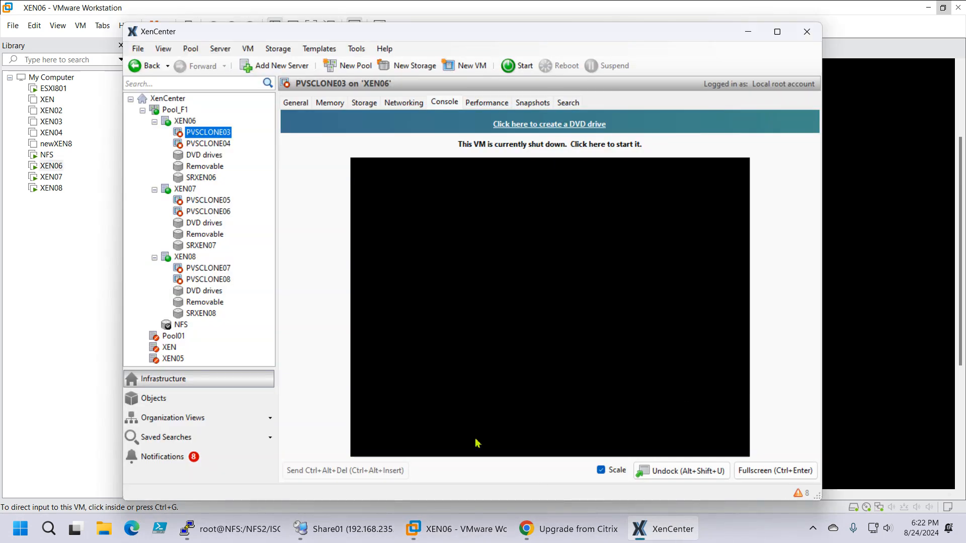
left_click(556, 528)
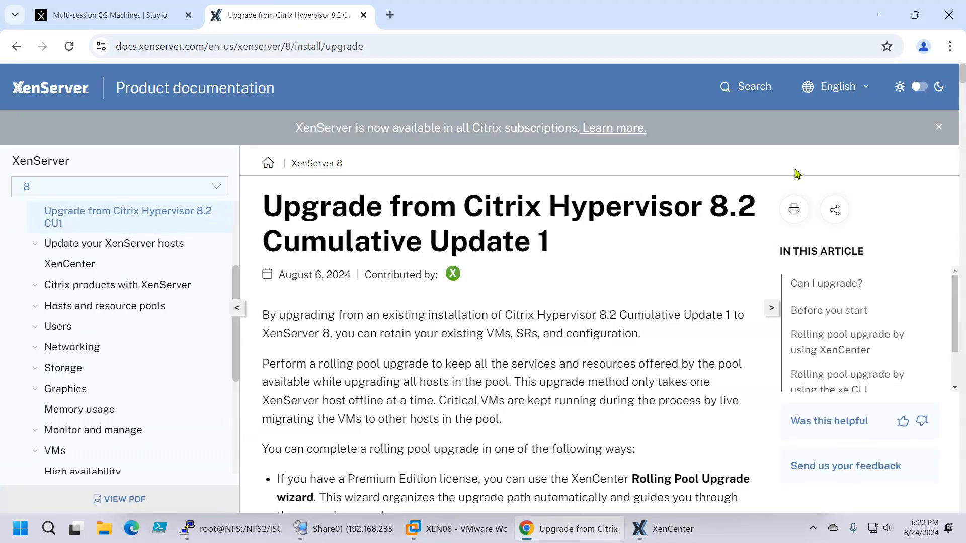
left_click(939, 127)
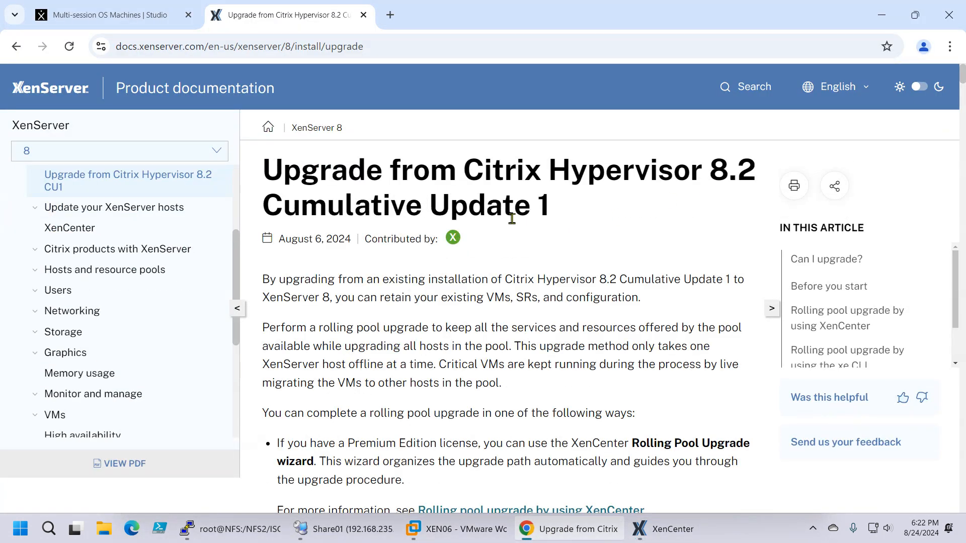
scroll(608, 296, "down", 4)
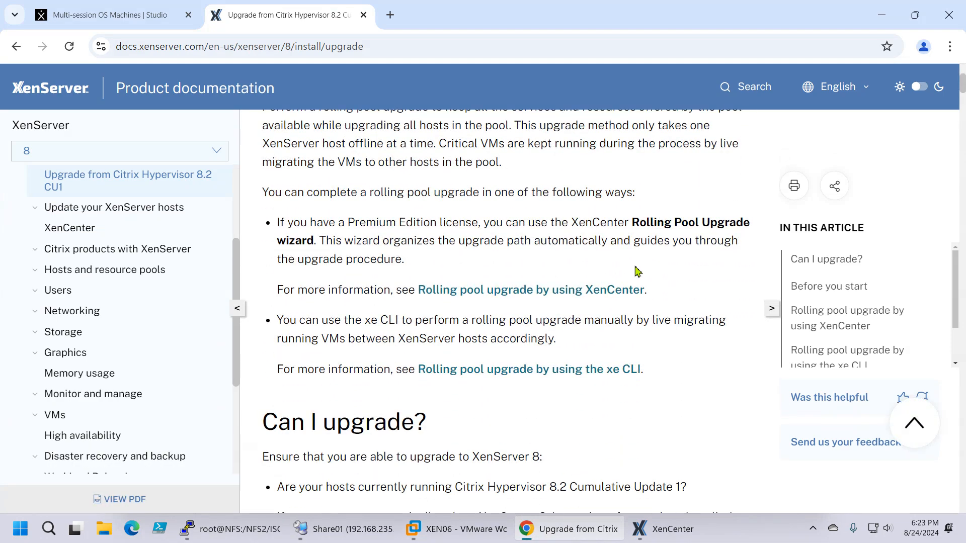
scroll(636, 272, "down", 4)
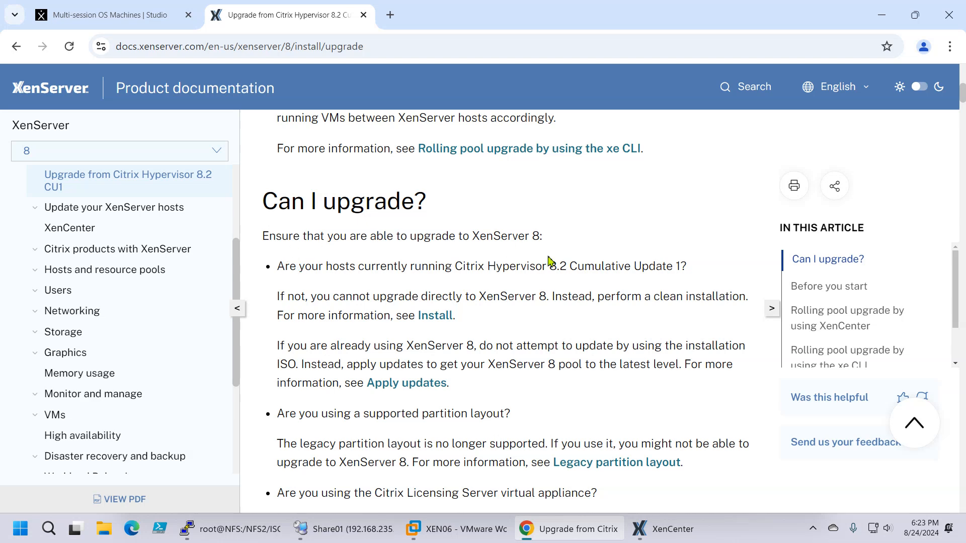
scroll(551, 261, "down", 4)
scroll(594, 271, "up", 3)
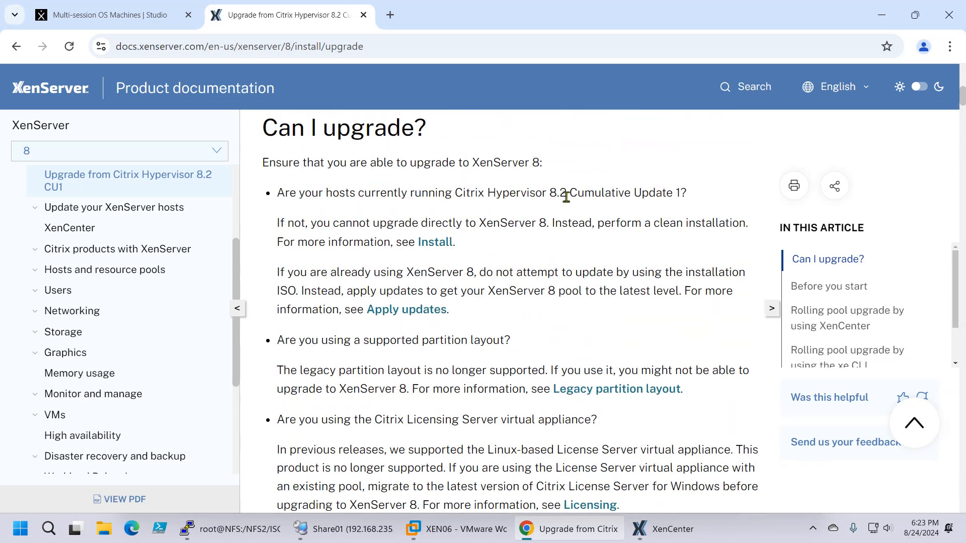
left_click_drag(456, 193, 687, 193)
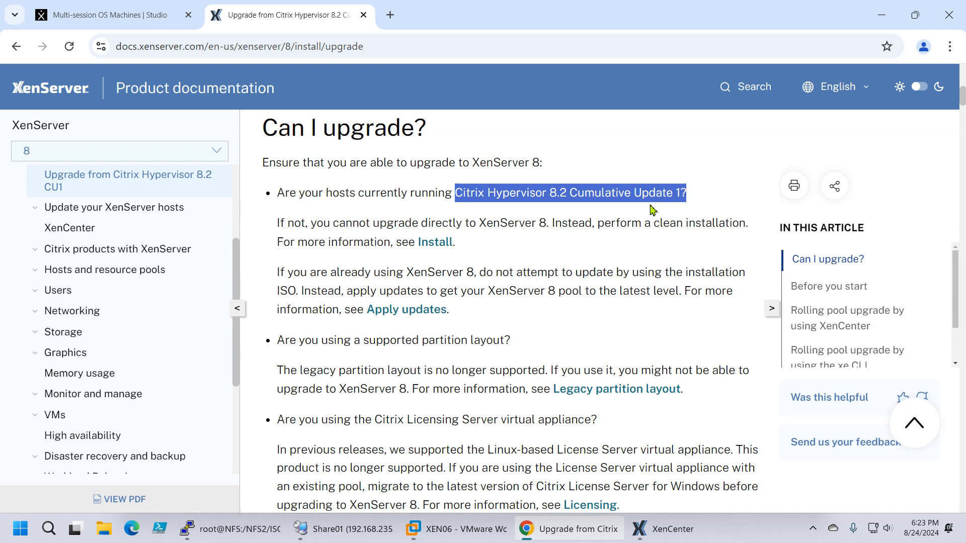
Step: Copy the command xe host-emergency-reset-server-certificate from the server certificate key size requirement
scroll(653, 263, "down", 5)
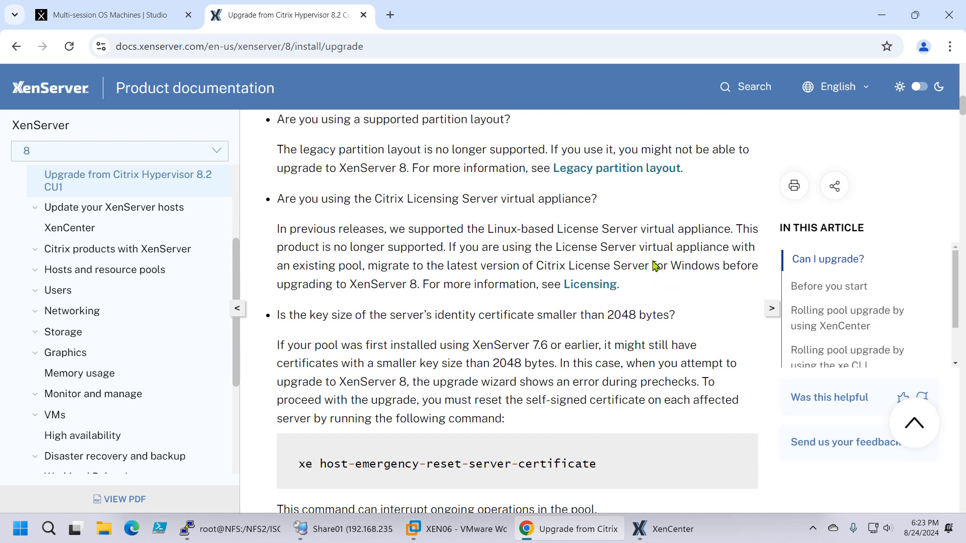
scroll(484, 277, "down", 3)
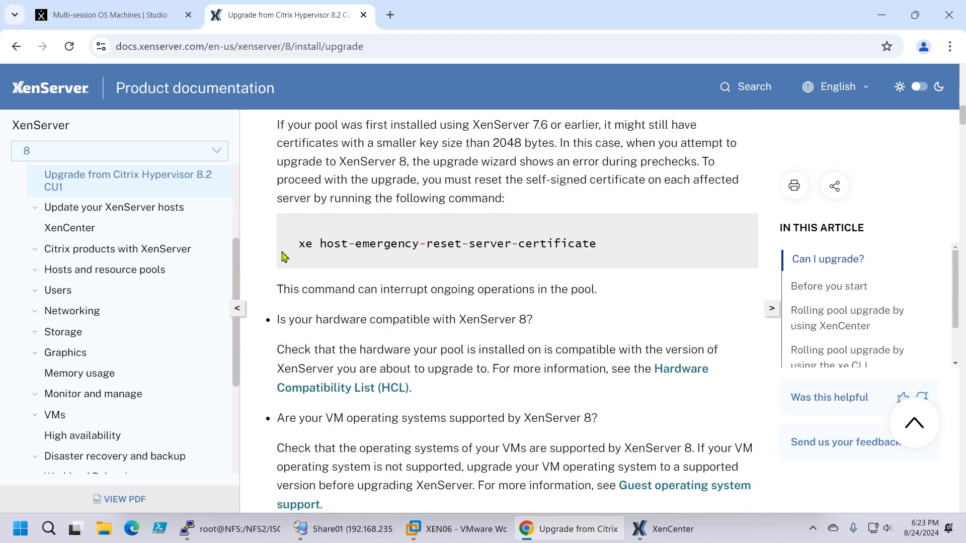
left_click_drag(300, 243, 603, 240)
right_click(579, 248)
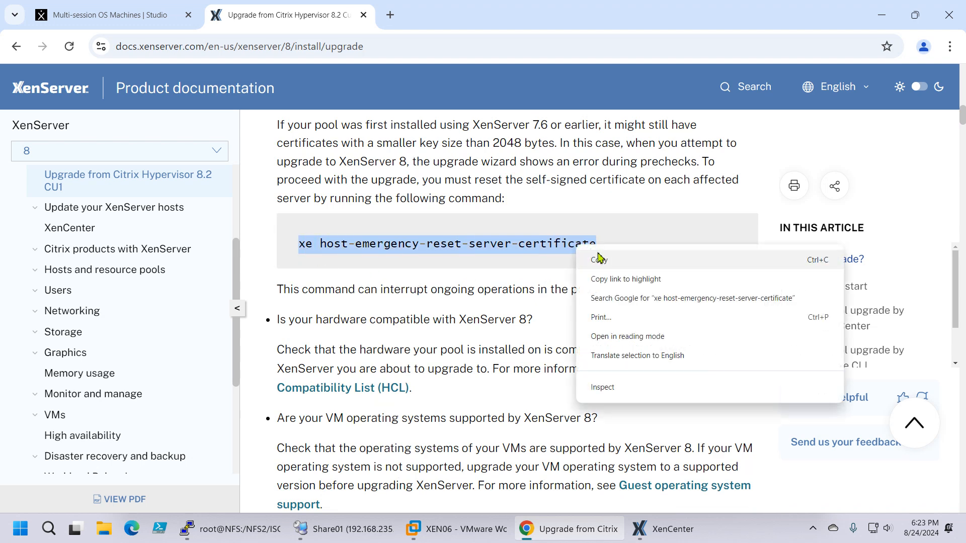
left_click(607, 258)
left_click(528, 273)
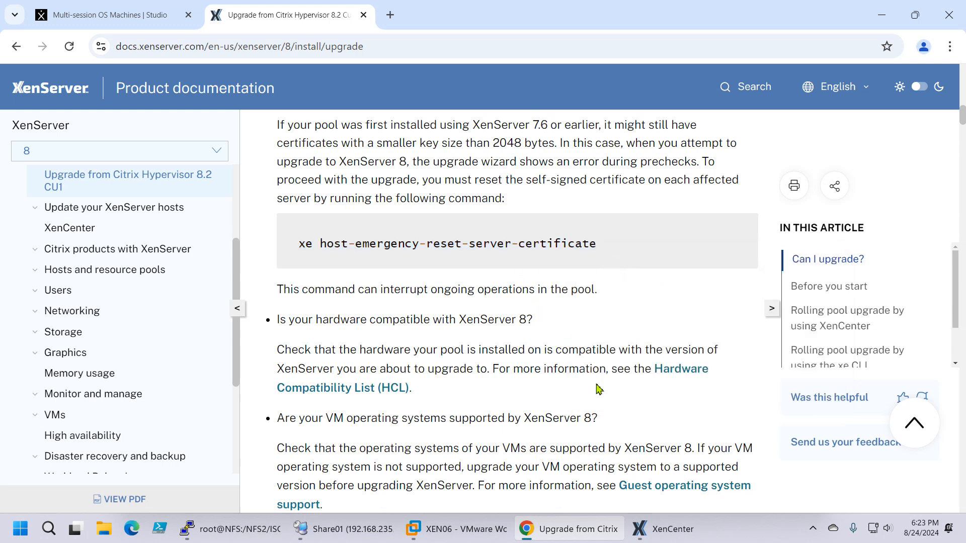
Step: Launch an SSH console to the XEN06 host from XenCenter, and log in as root with the account password
left_click(654, 533)
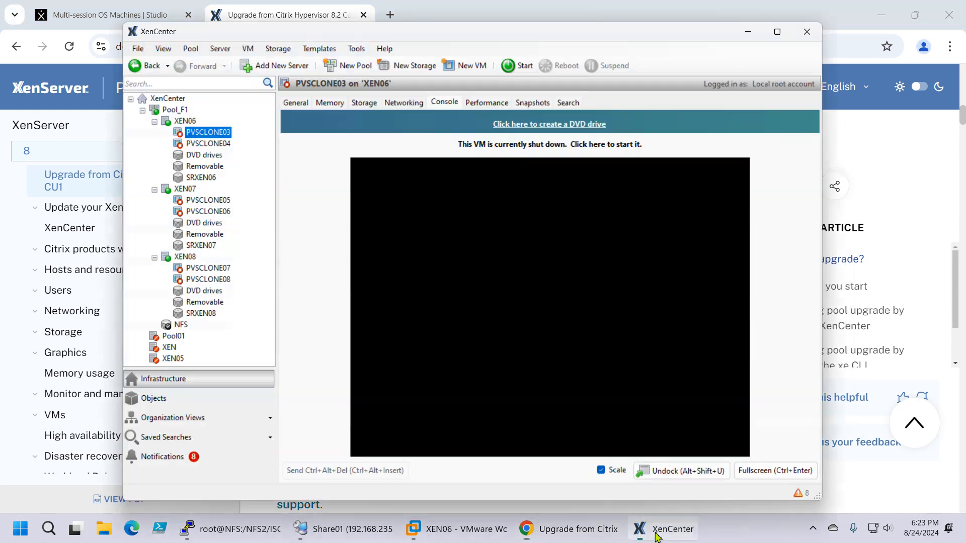
left_click(185, 121)
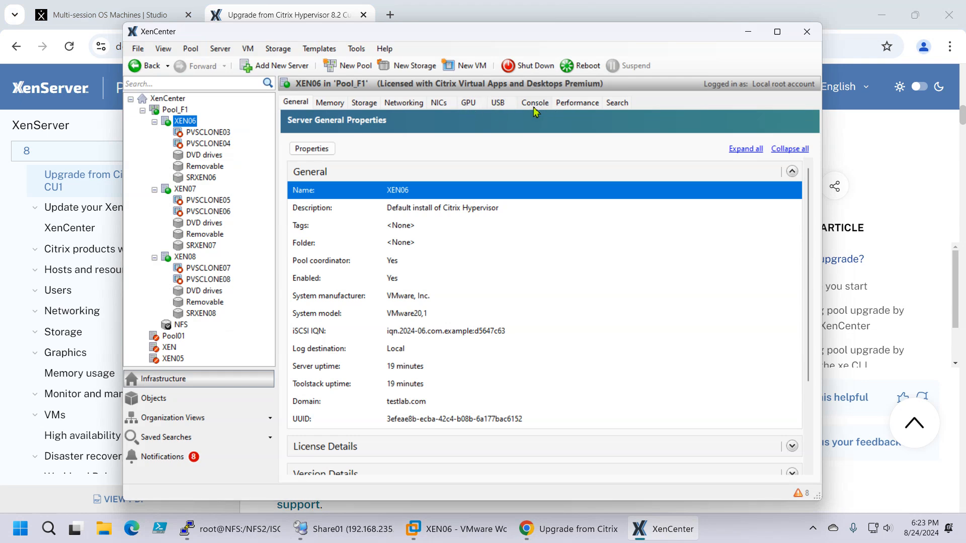
left_click(535, 104)
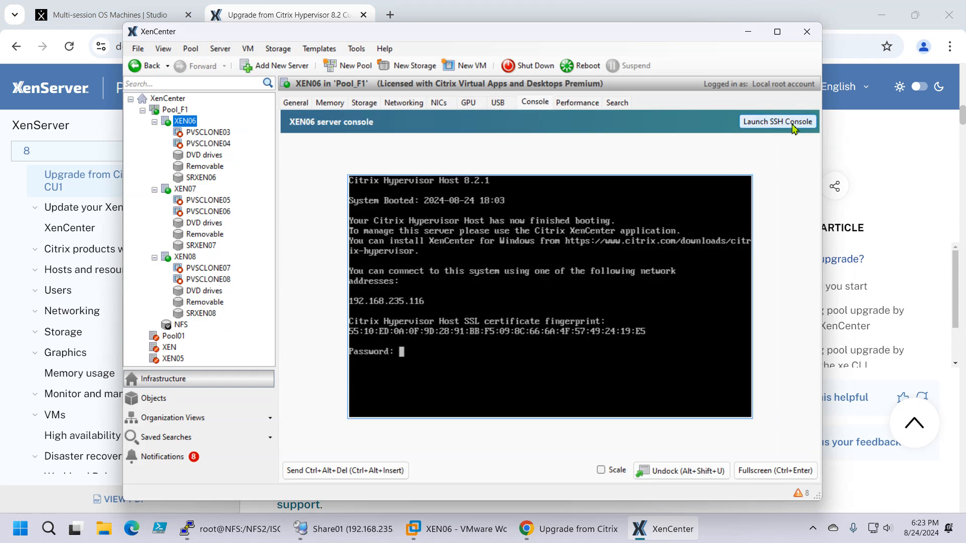
left_click(775, 122)
type("root")
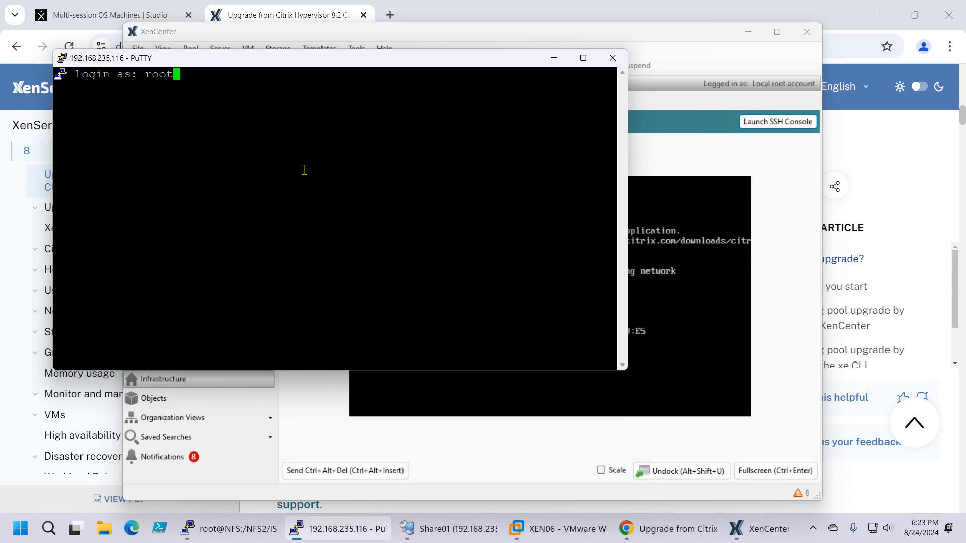
key("Return")
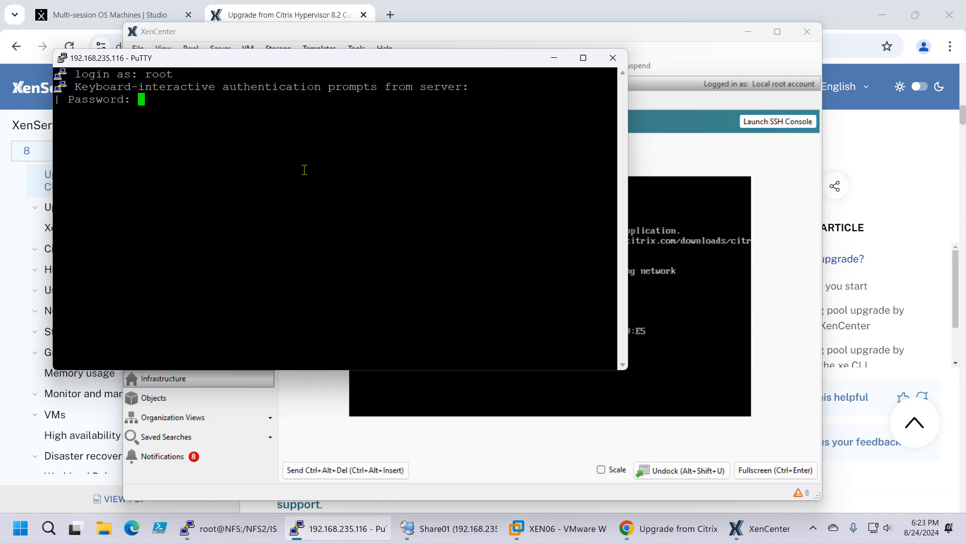
key("Return")
Step: Run xe host-emergency-reset-server-certificate on XEN06, and accept the changed security certificate for 192.168.235.116 in XenCenter
right_click(318, 170)
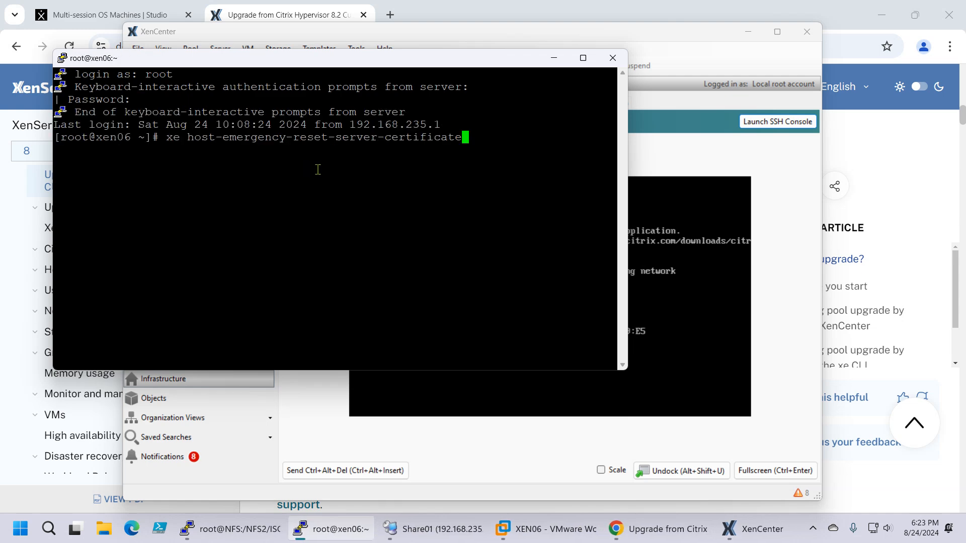
key("Return")
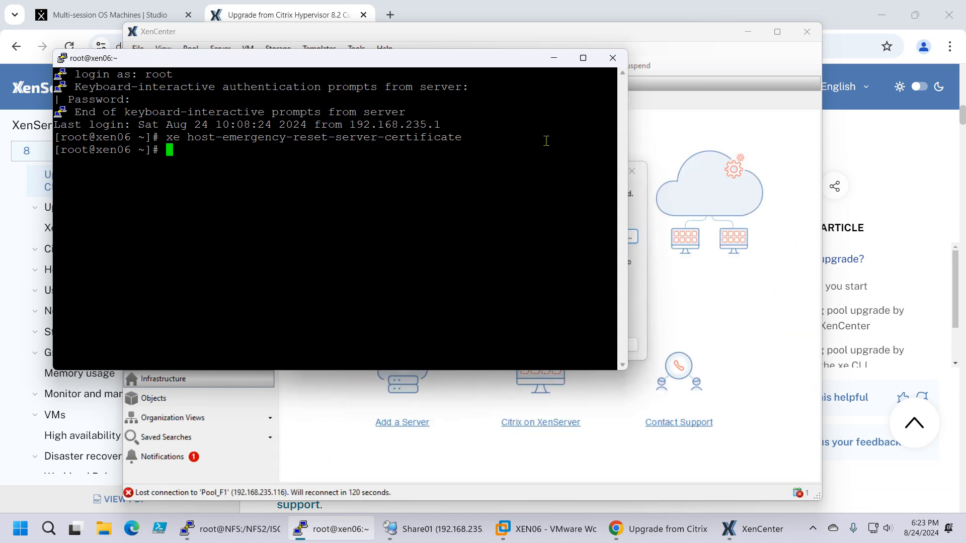
left_click_drag(489, 64, 603, 129)
left_click(669, 124)
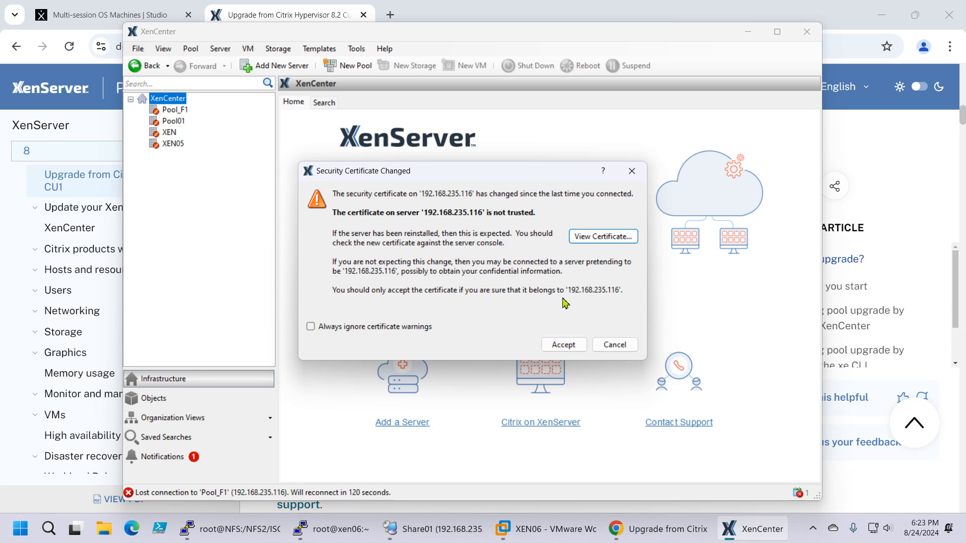
left_click(564, 345)
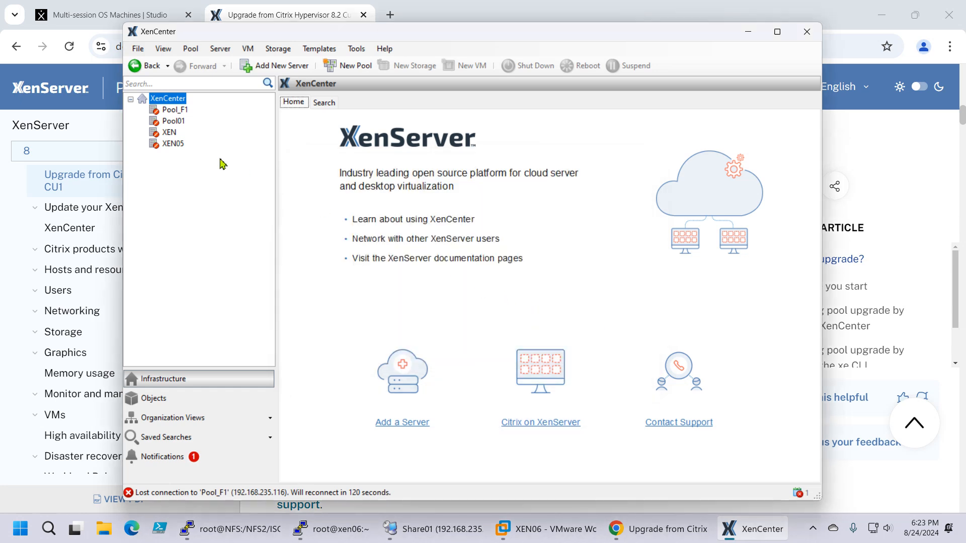
Step: Reconnect to Pool_F1 and collapse the Updates section in its general properties
left_click(174, 111)
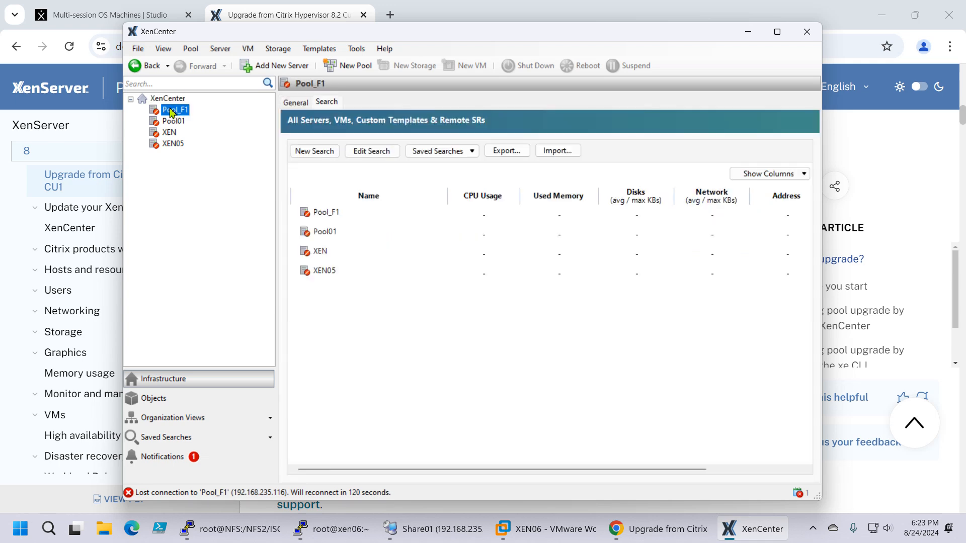
double_click(171, 110)
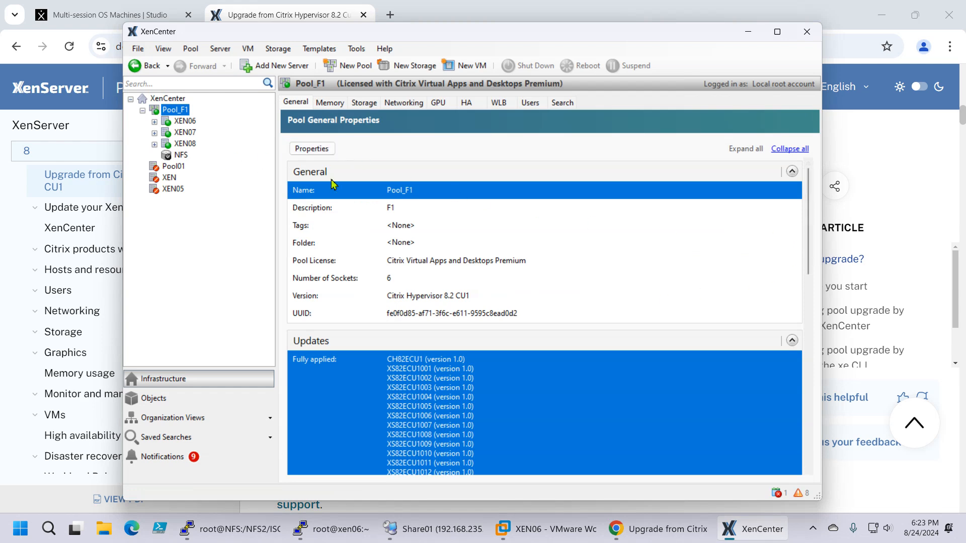
left_click_drag(808, 217, 824, 440)
left_click(430, 263)
left_click(792, 341)
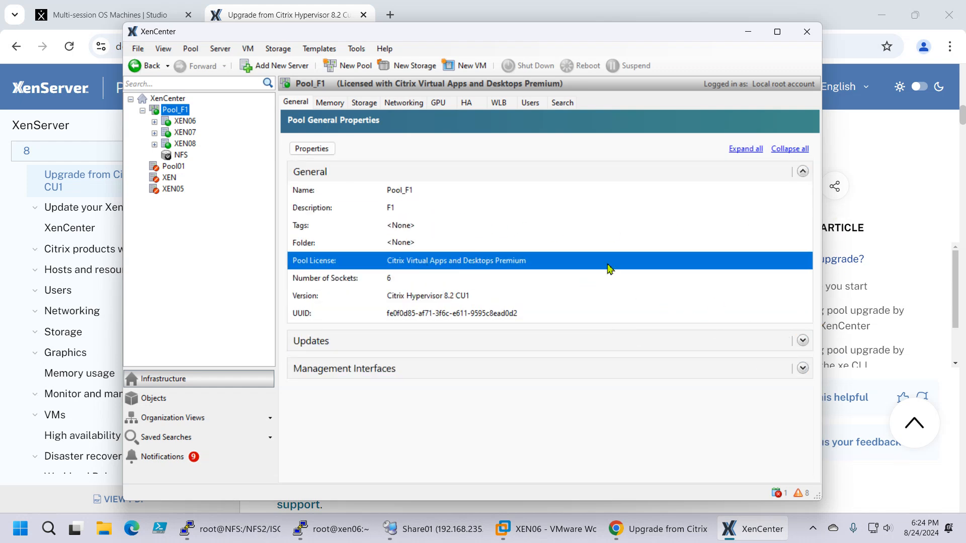
Step: Launch an SSH console to the XEN07 host, and log in as root with the account password
left_click(182, 133)
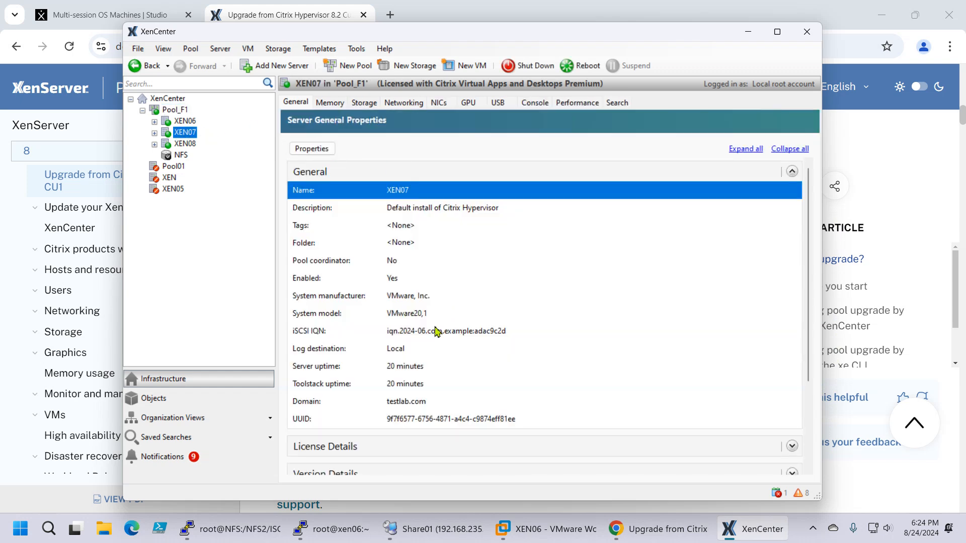
left_click(535, 103)
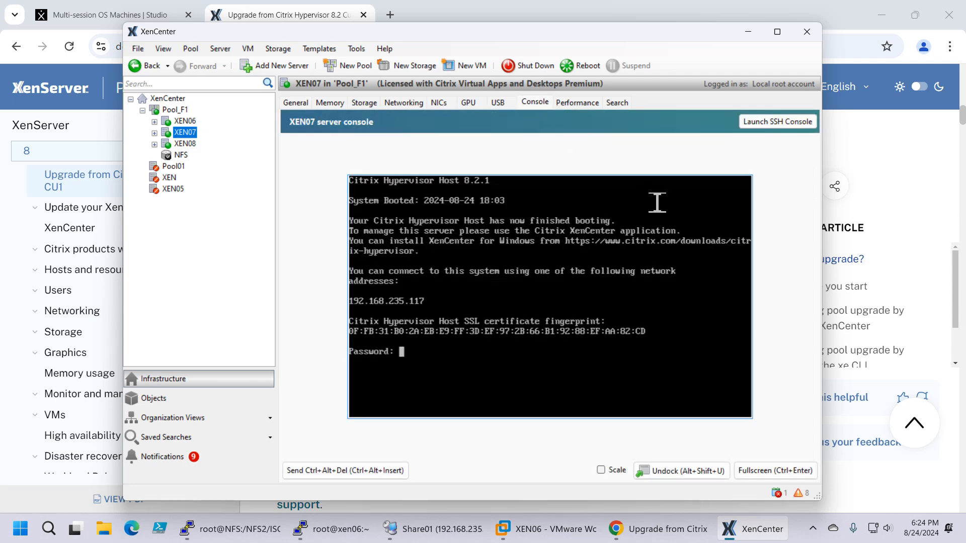
left_click(795, 125)
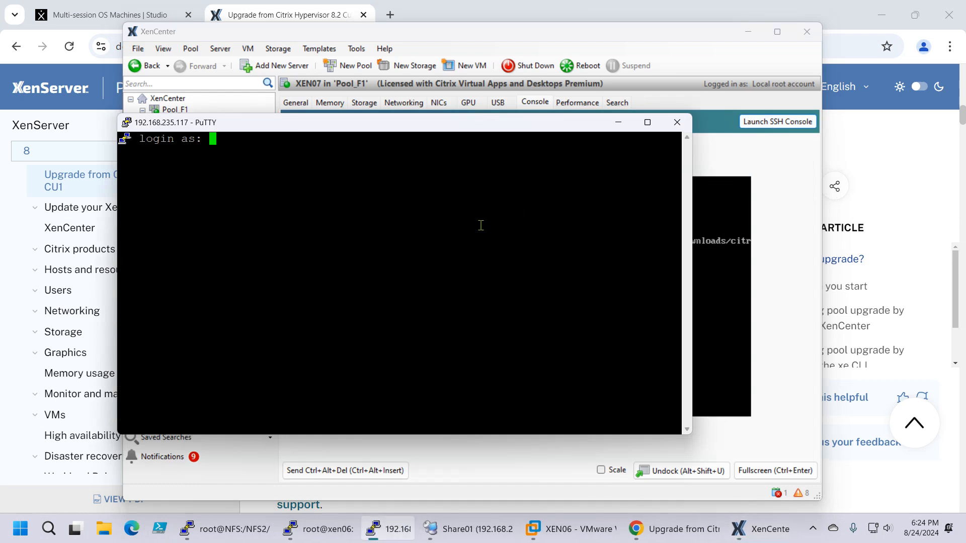
type("root")
key("Return")
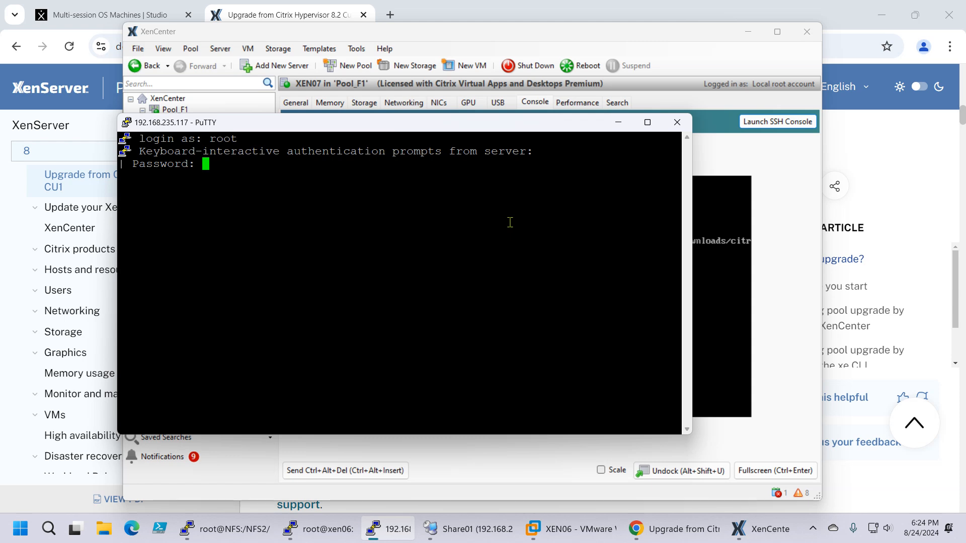
key("Return")
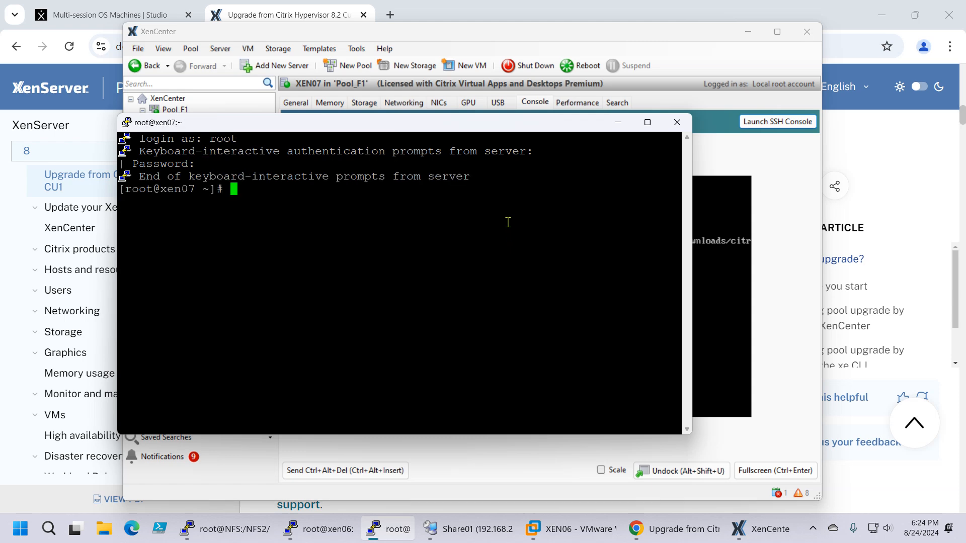
Step: Run xe host-emergency-reset-server-certificate on XEN07, exit the SSH session, and return to the host's general properties
right_click(508, 222)
key("Return")
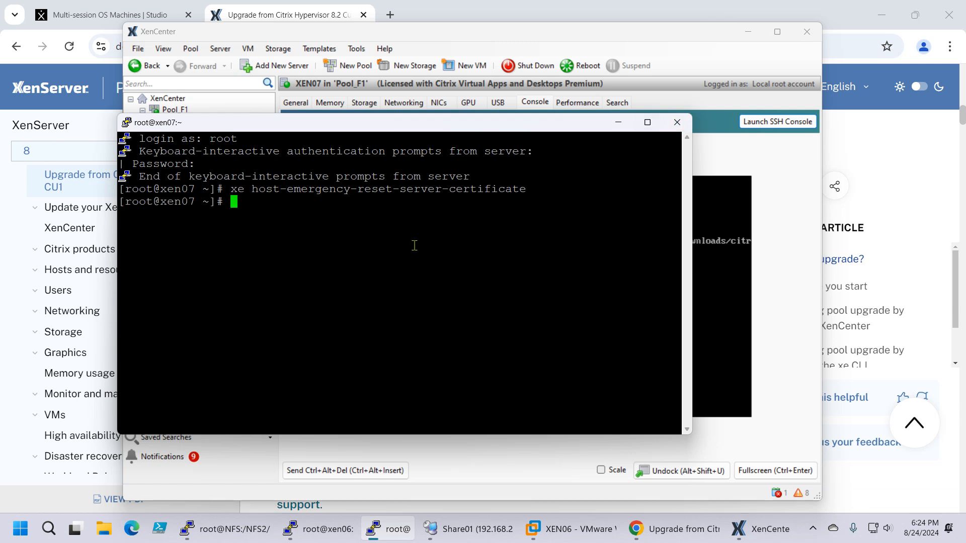
type("exit")
key("Return")
left_click(289, 103)
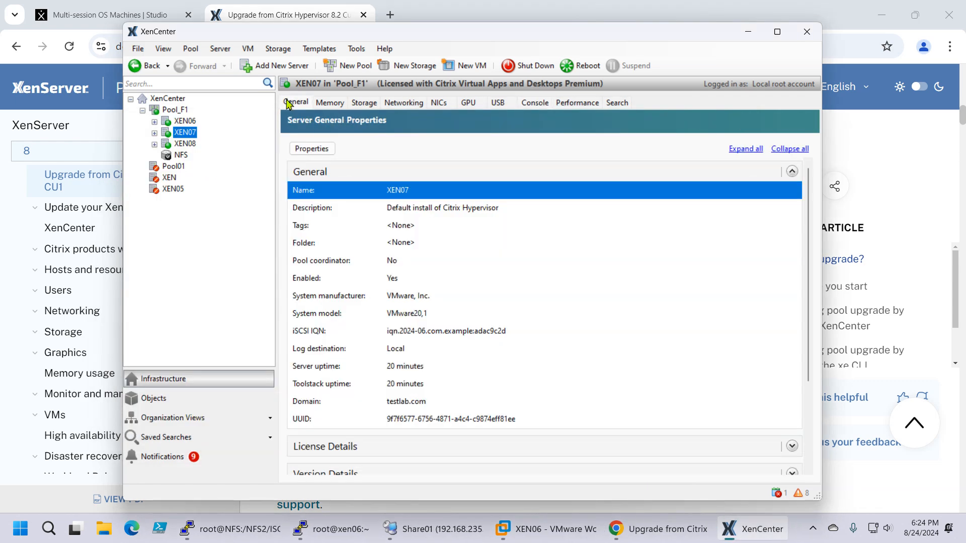
Step: Select the XEN08 host, and exit the SSH session still open on XEN06
left_click(184, 144)
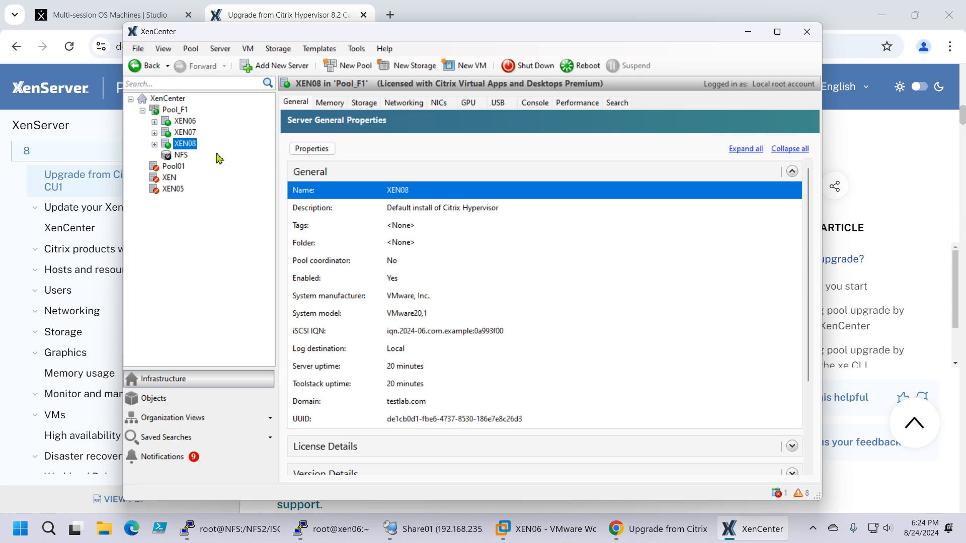
left_click(322, 529)
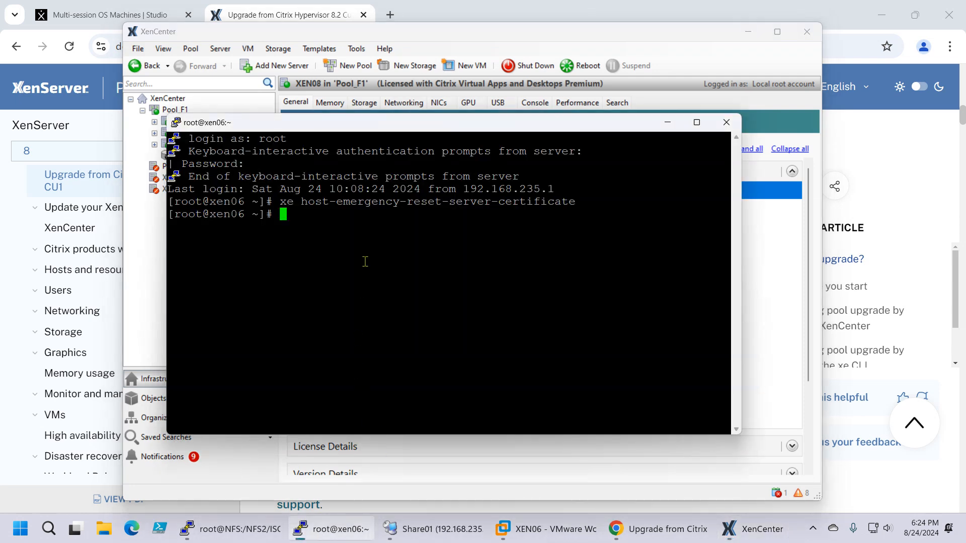
type("exit")
key("Return")
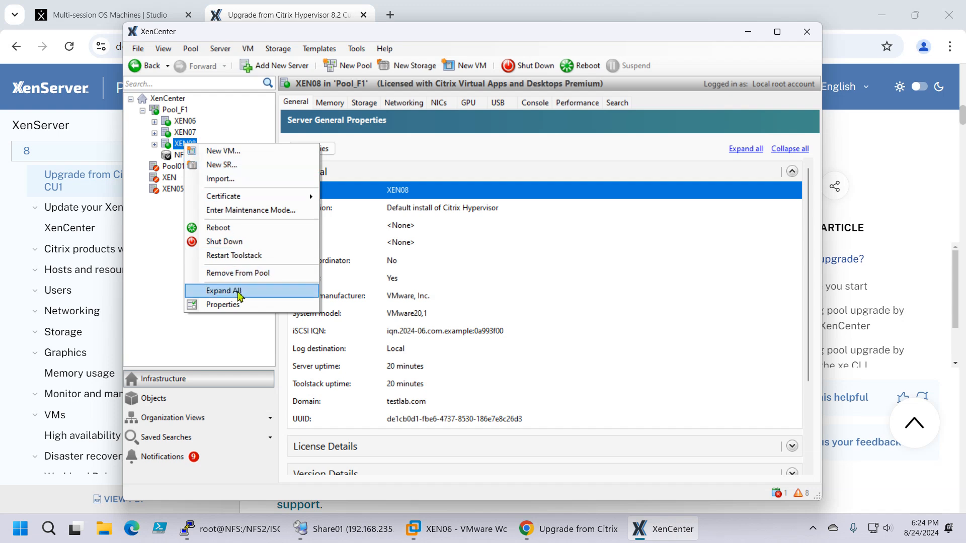
Step: Launch an SSH console to the XEN08 host, and log in as root with the account password
left_click(537, 114)
left_click(534, 103)
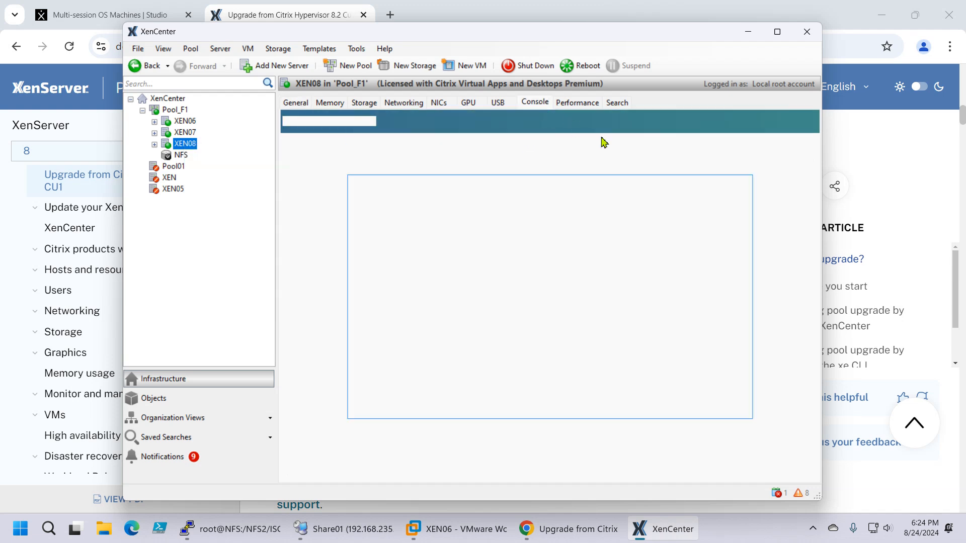
left_click(778, 121)
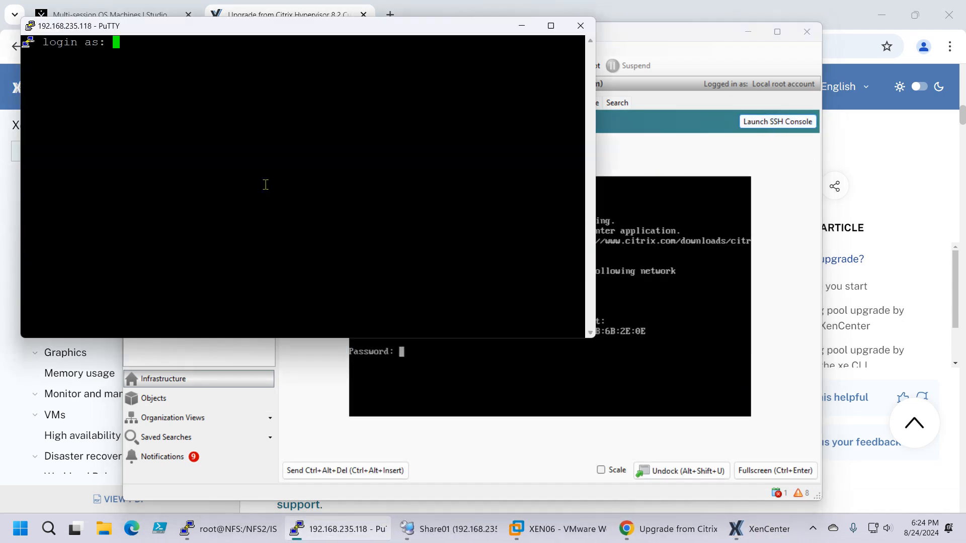
type("root")
key("Return")
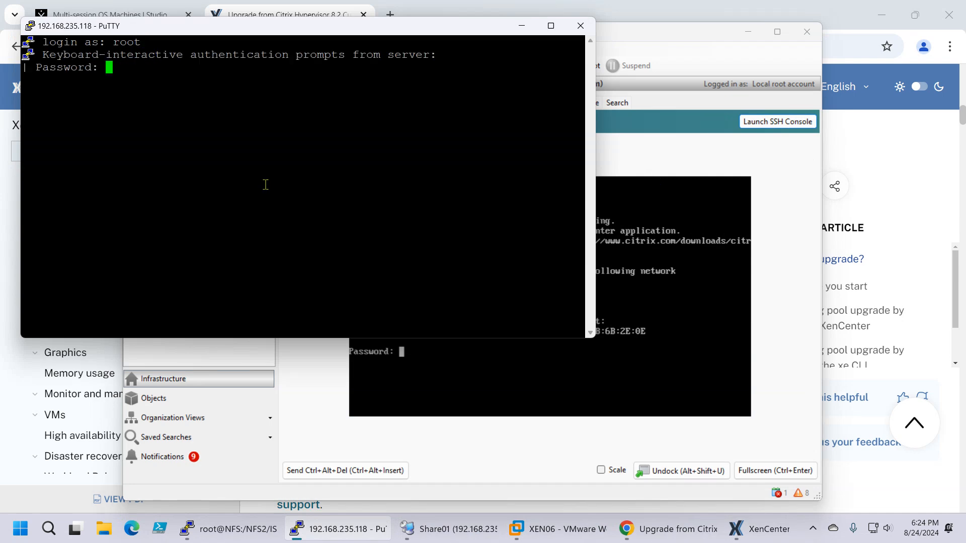
key("Return")
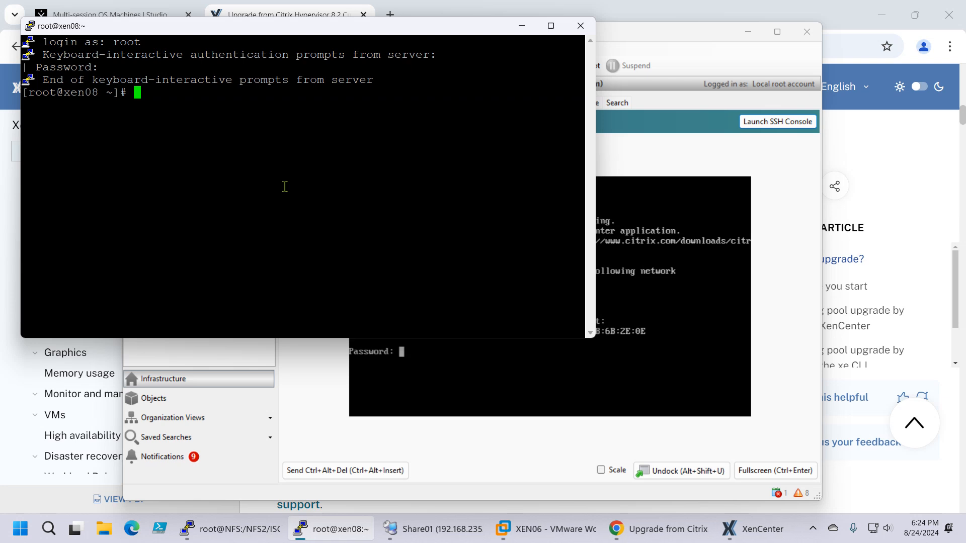
Step: Run xe host-emergency-reset-server-certificate on XEN08, exit the SSH session, and reselect Pool_F1
right_click(283, 187)
key("Return")
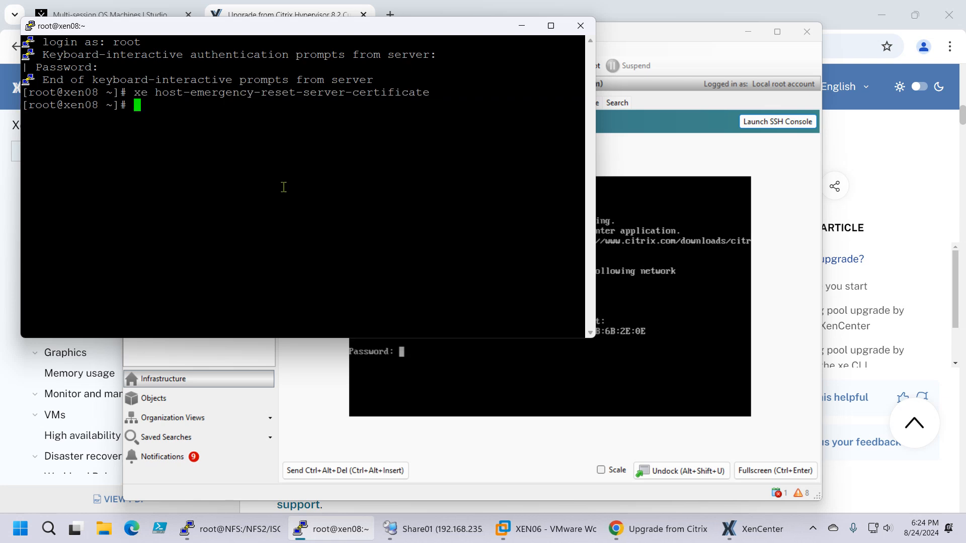
type("exit")
key("Return")
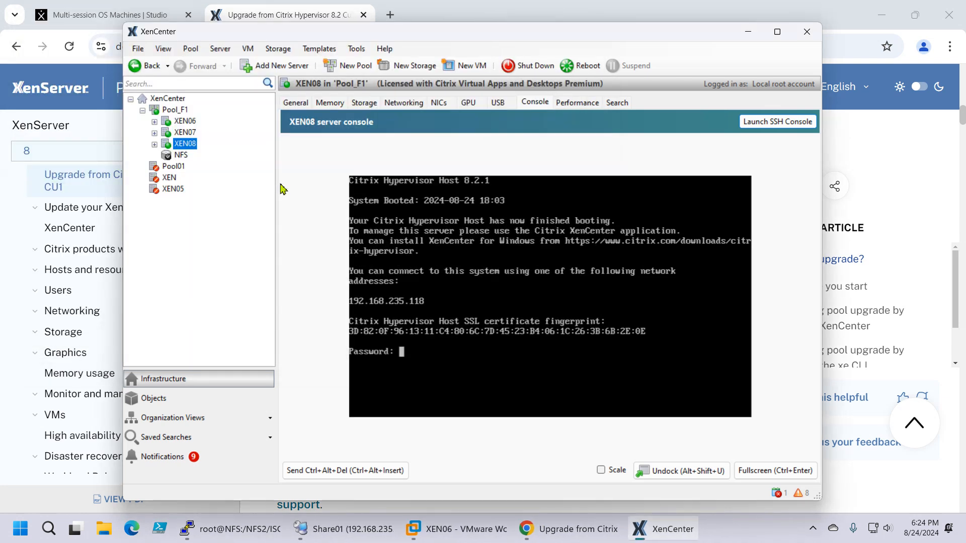
left_click(176, 111)
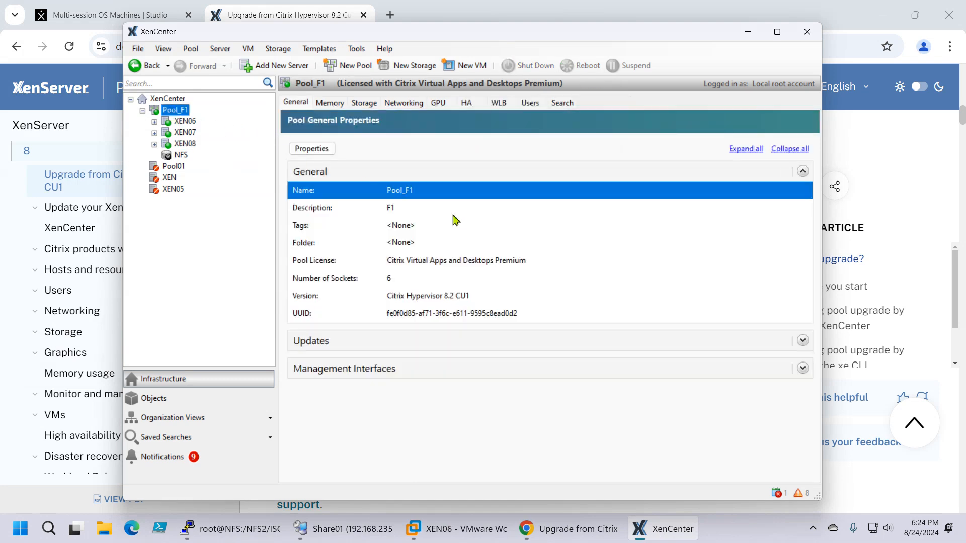
left_click_drag(464, 42, 432, 46)
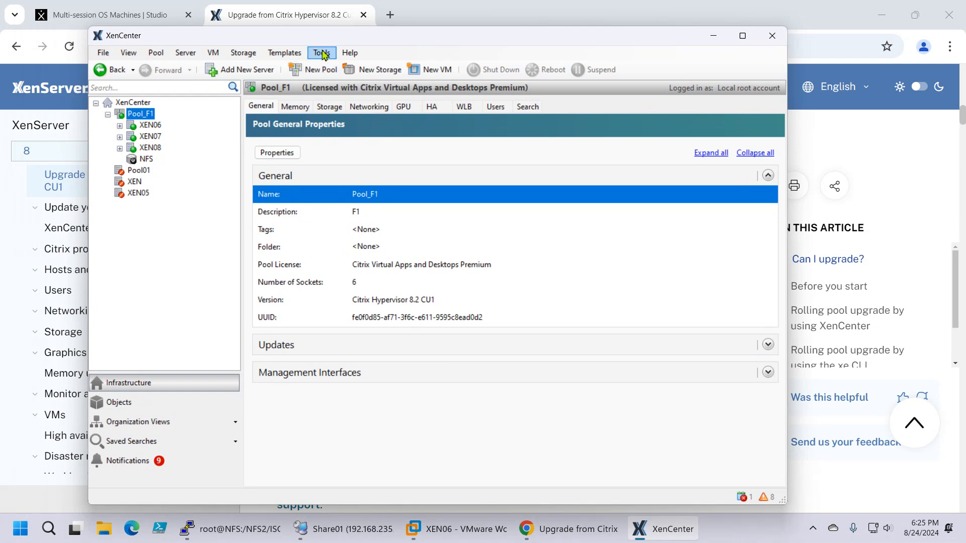
Step: Switch to VMware Workstation, examine the ISO image assigned to XEN06's CD/DVD drive and its source folder, and cancel the settings
left_click(468, 521)
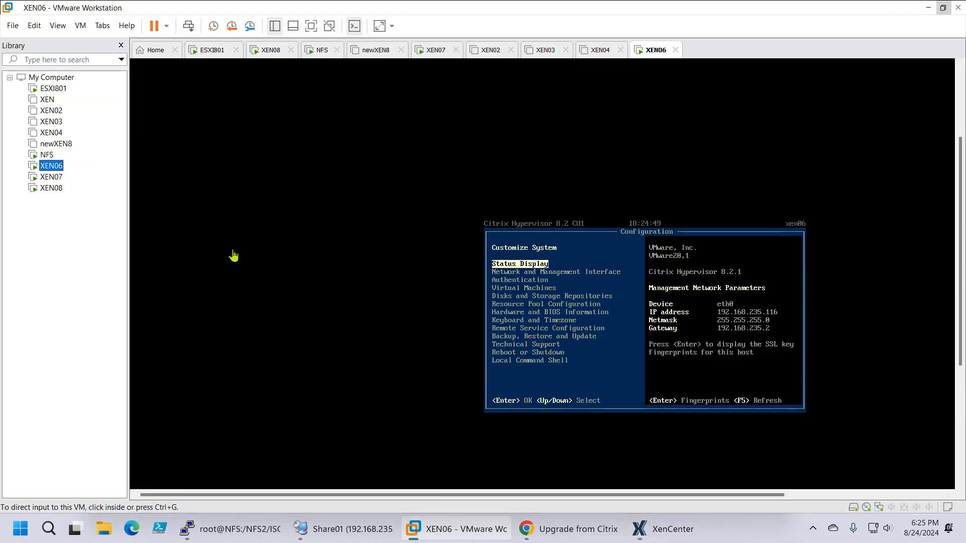
right_click(54, 168)
left_click(89, 395)
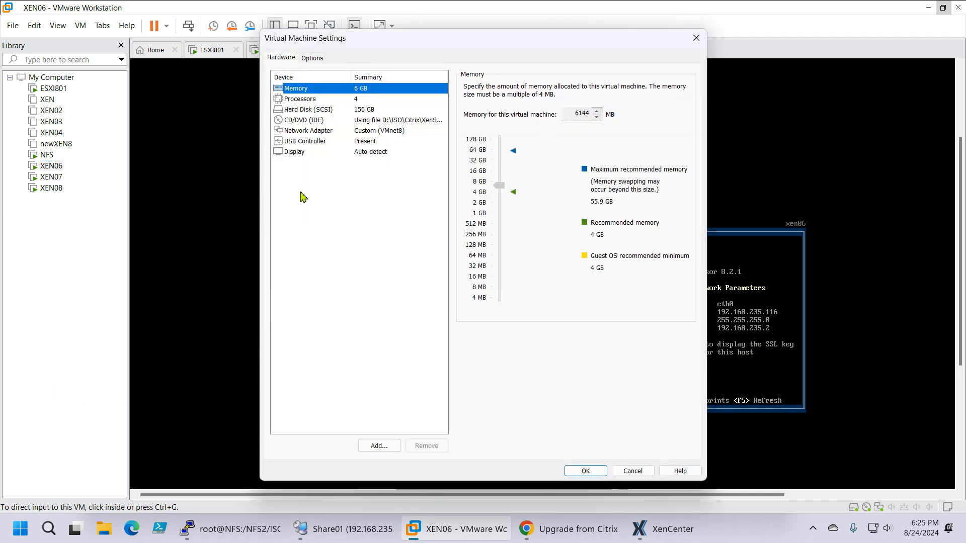
left_click(351, 121)
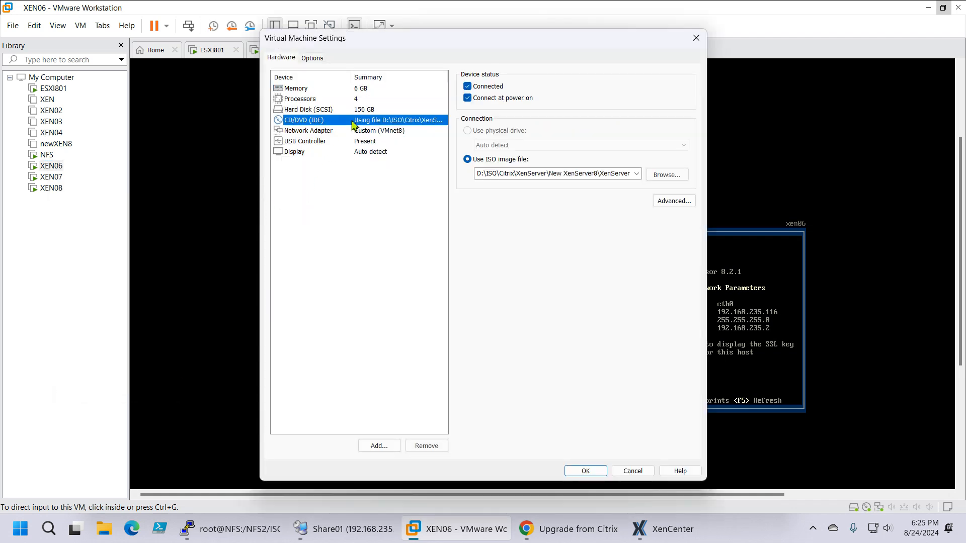
left_click(673, 177)
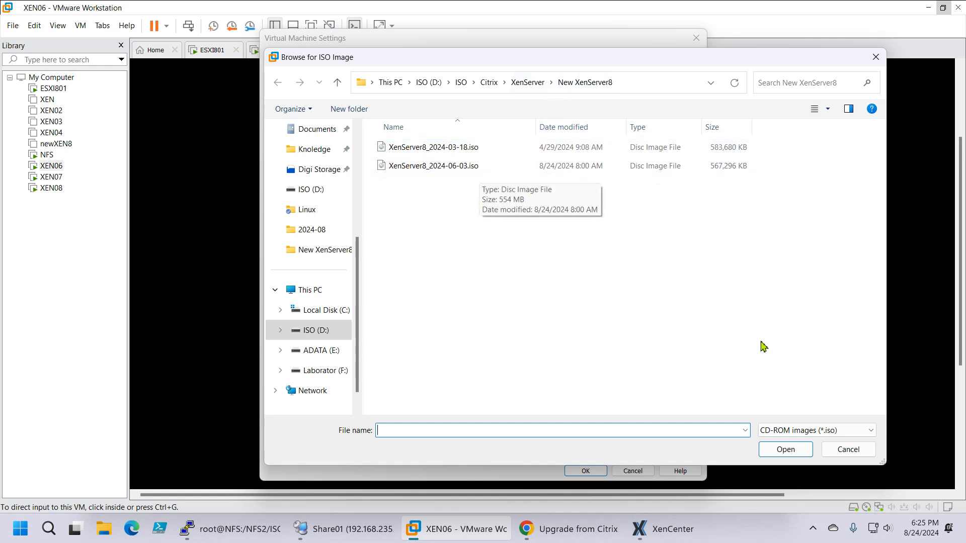
left_click(850, 456)
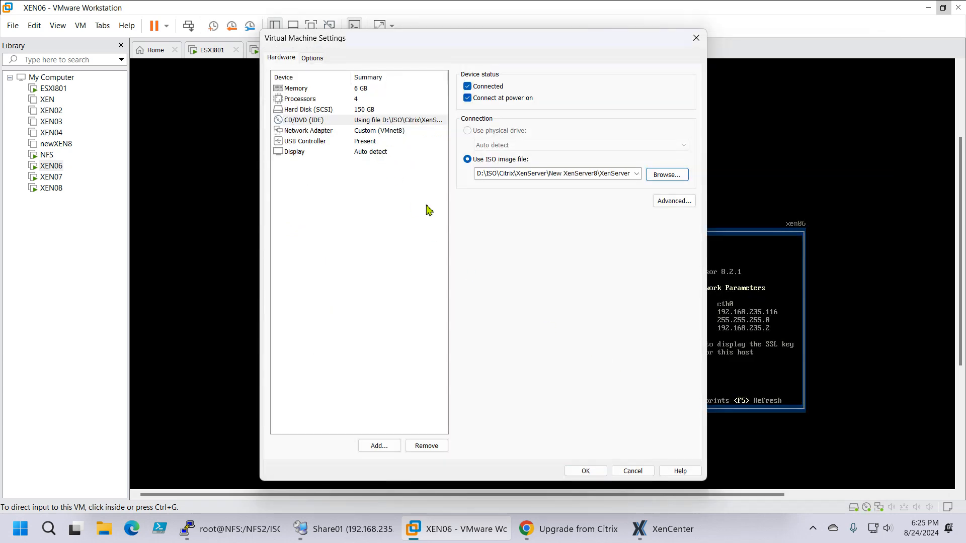
left_click(633, 471)
Step: Check the XEN07 and XEN08 consoles, examine the ISO image assigned to XEN07's CD/DVD drive, and cancel the settings
left_click(49, 178)
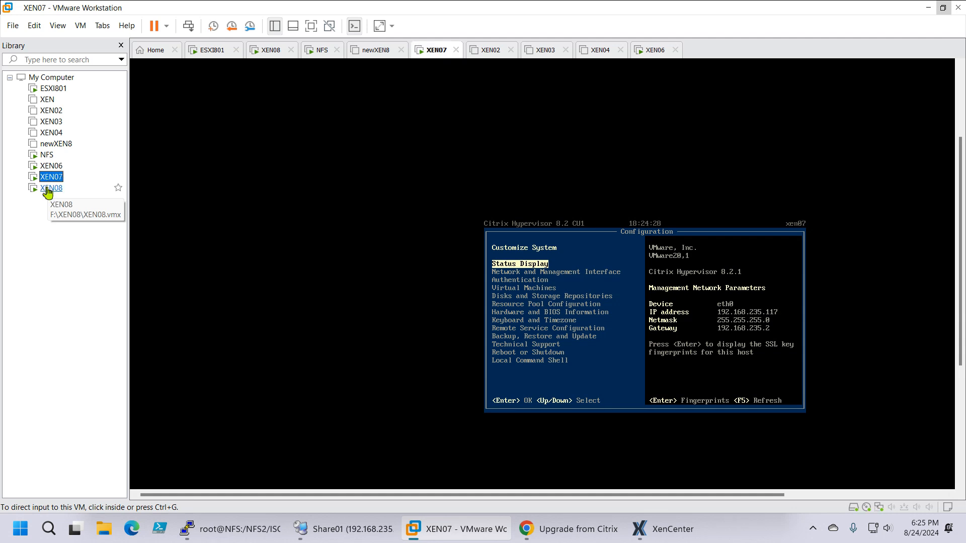
left_click(49, 187)
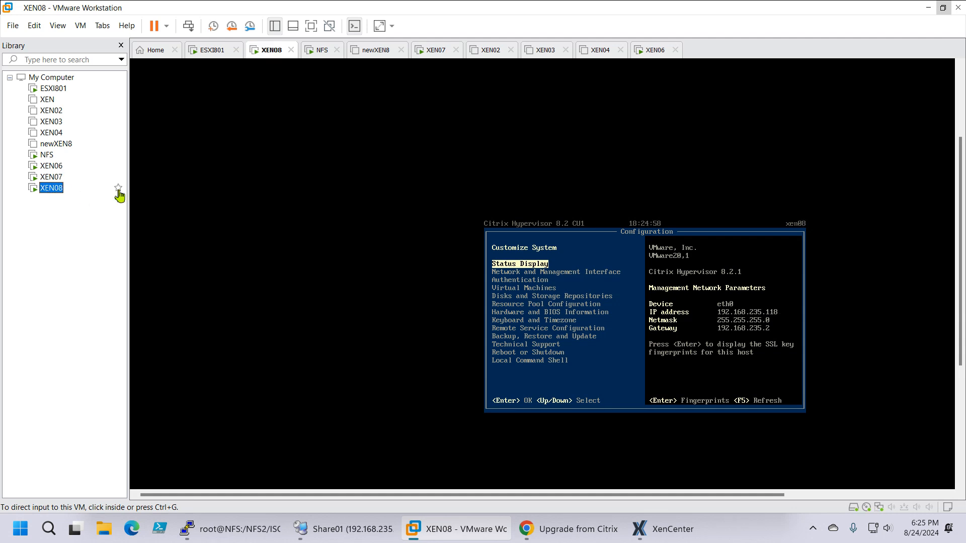
right_click(49, 177)
left_click(137, 406)
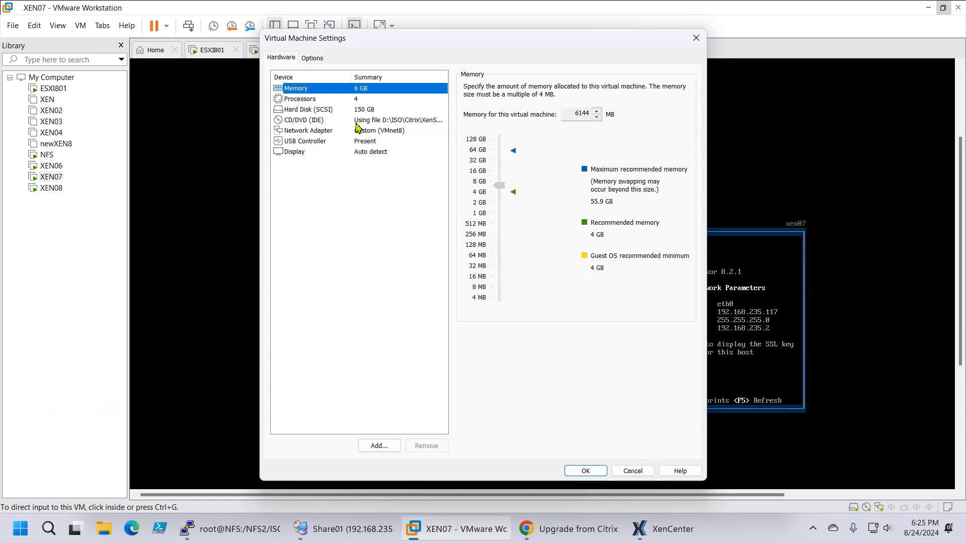
left_click(356, 123)
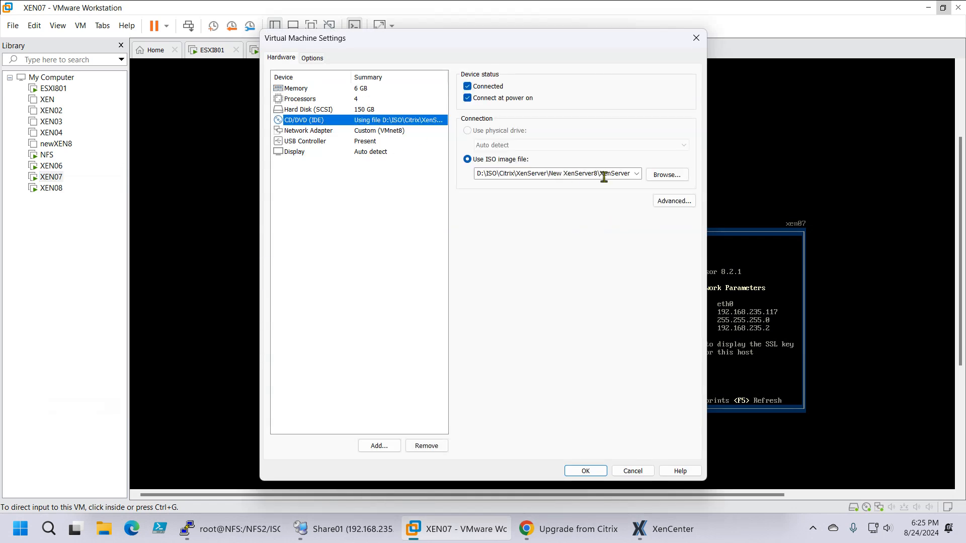
left_click(664, 174)
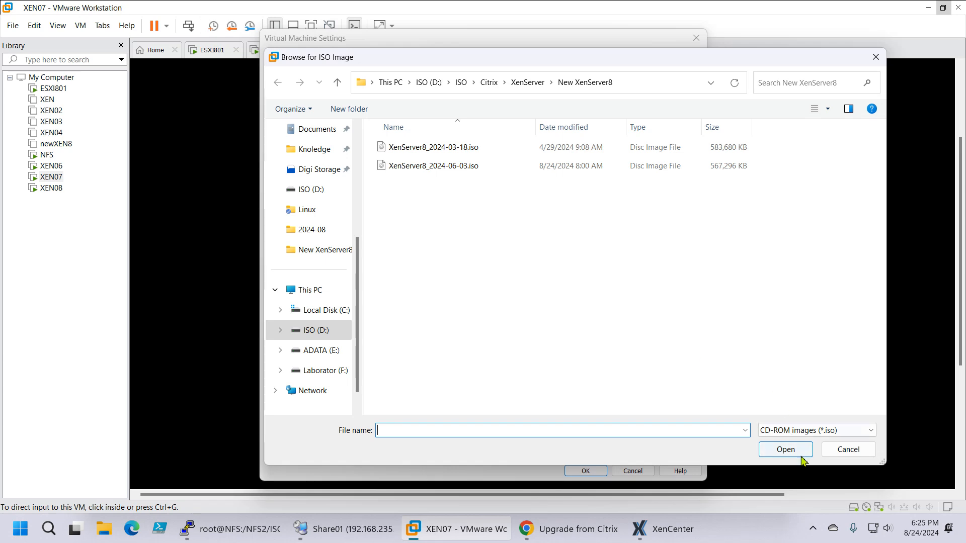
left_click(835, 452)
left_click(632, 472)
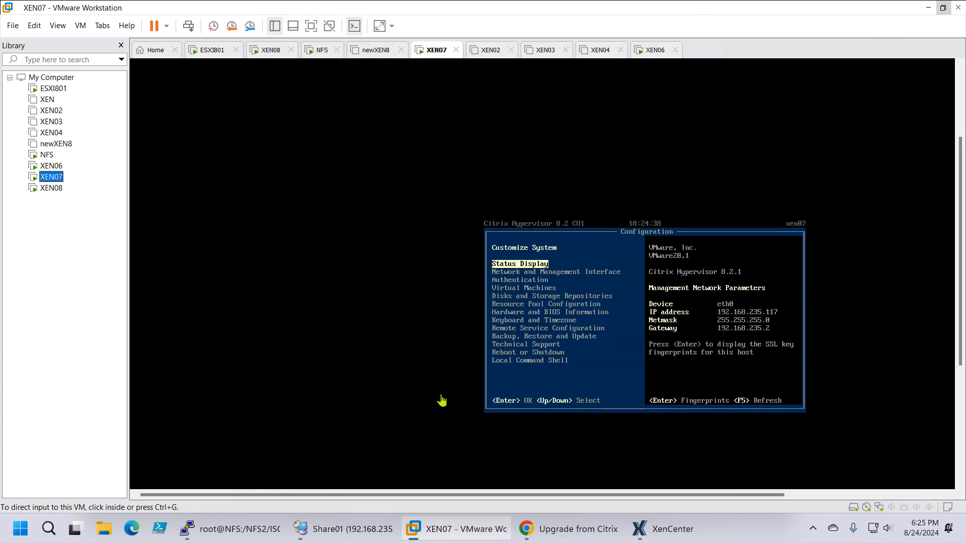
Step: Select the XEN06 virtual machine, switch back to XenCenter, and view the XEN06 host's general properties
left_click(50, 166)
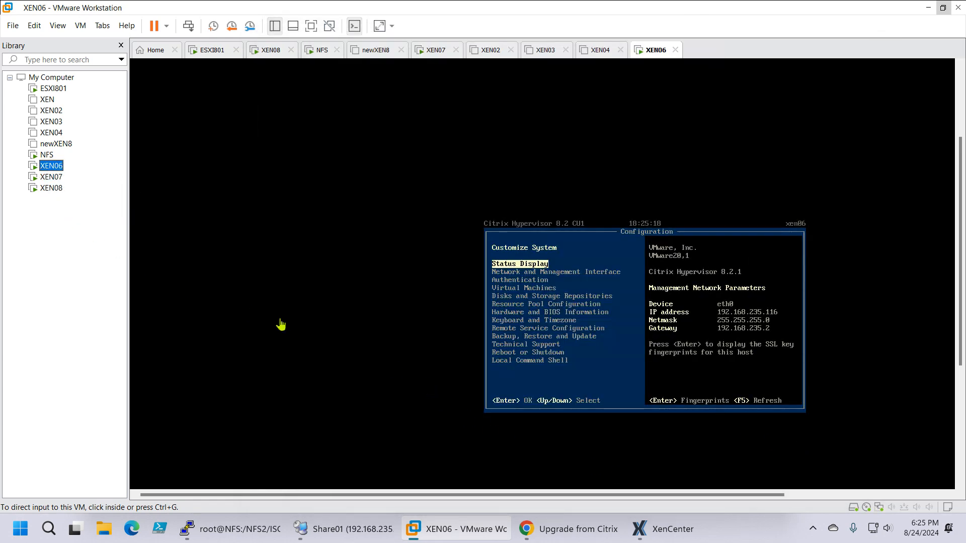
left_click(654, 529)
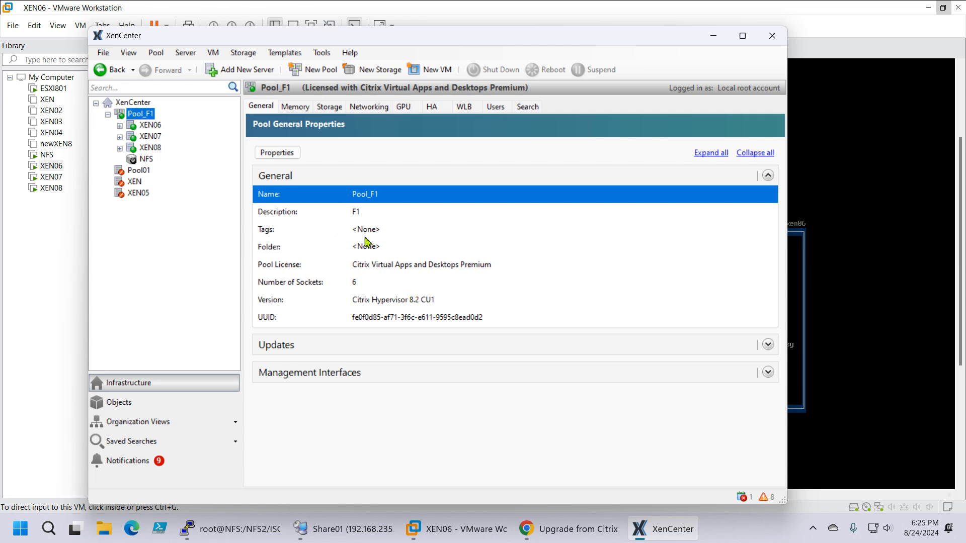
left_click(151, 129)
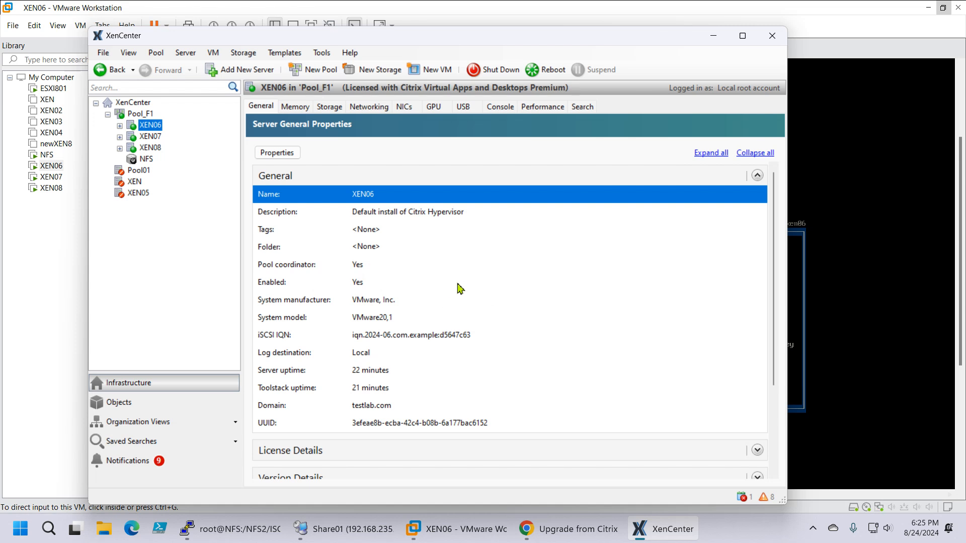
Step: Expand the Updates section of XEN06's general properties and examine the list of applied updates
scroll(466, 287, "down", 2)
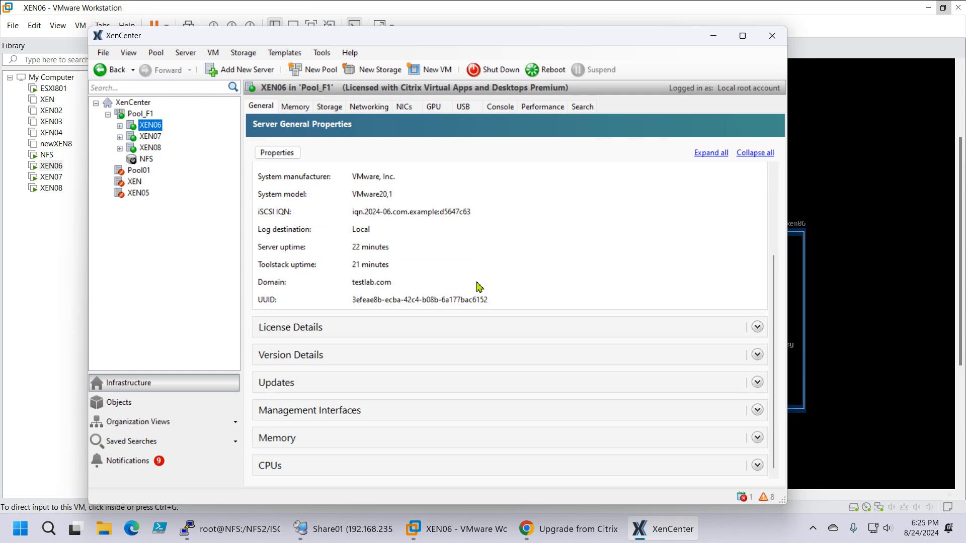
left_click(757, 383)
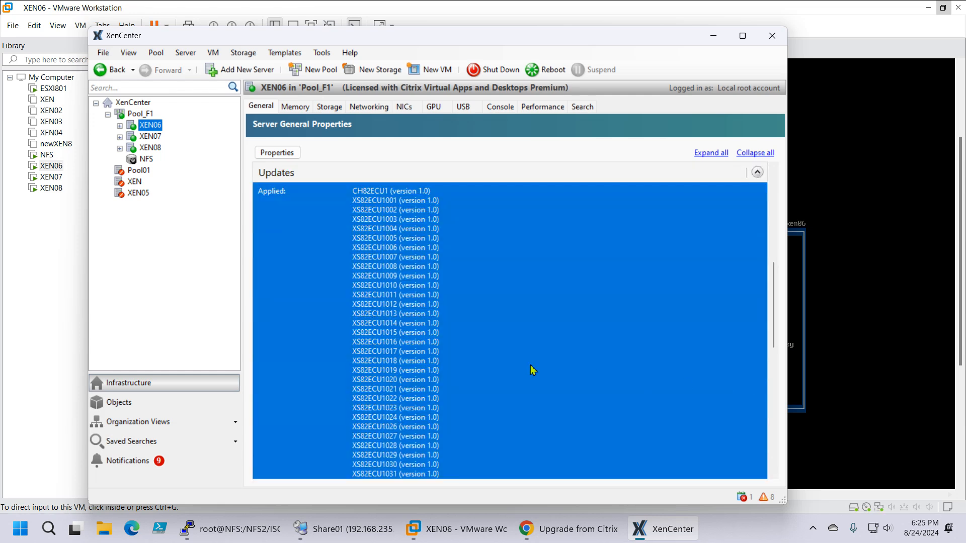
scroll(528, 362, "down", 5)
scroll(526, 359, "up", 10)
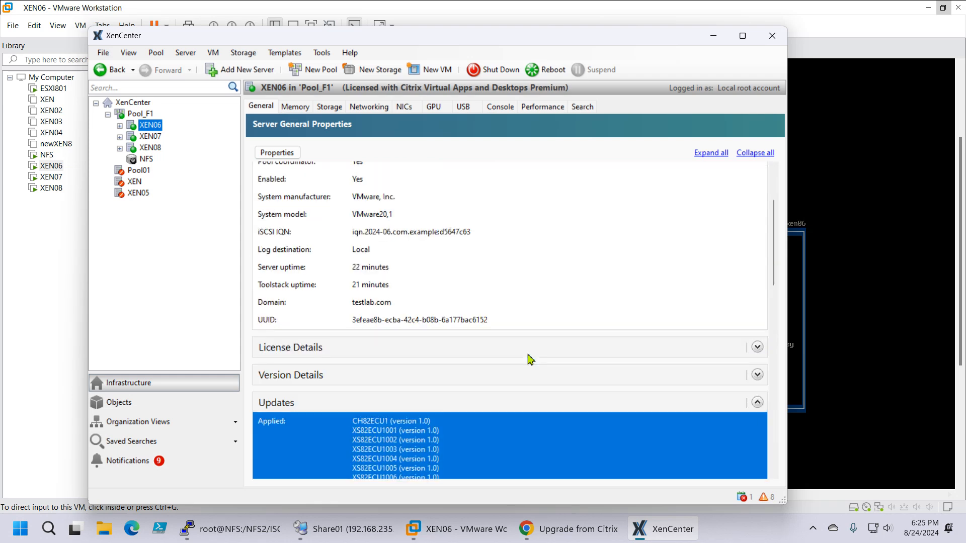
scroll(475, 358, "up", 3)
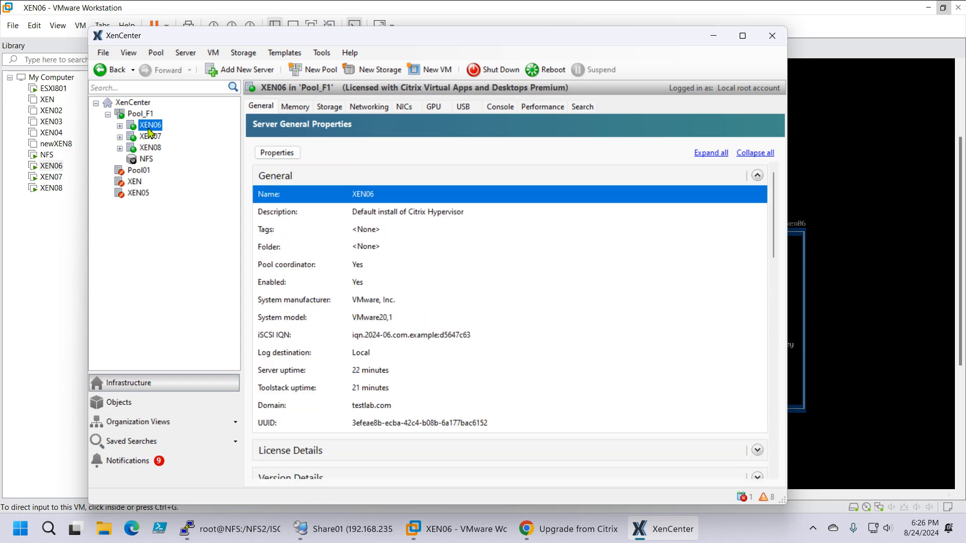
Step: Select Pool_F1 and expand XEN06, XEN07 and XEN08 to review their virtual machines and storage
left_click(145, 116)
left_click(144, 115)
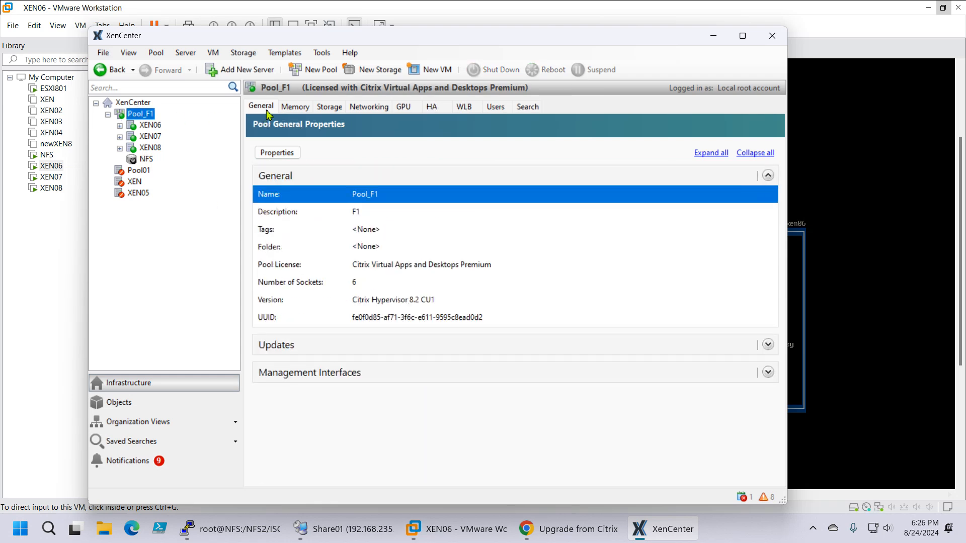
left_click(120, 148)
left_click(120, 137)
left_click(120, 126)
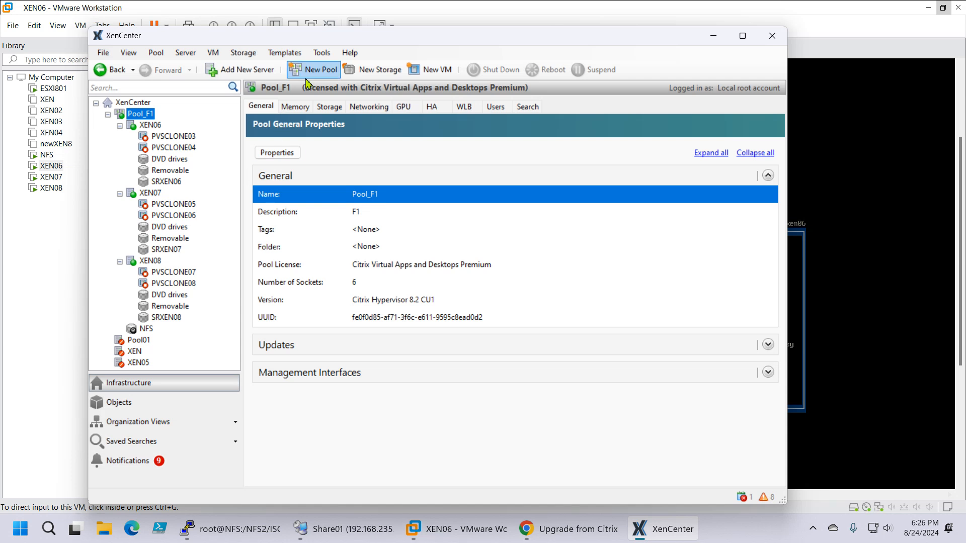
Step: Start the Rolling Pool Upgrade wizard, select Pool_F1 with its member hosts listed, and continue to the upgrade mode
left_click(321, 53)
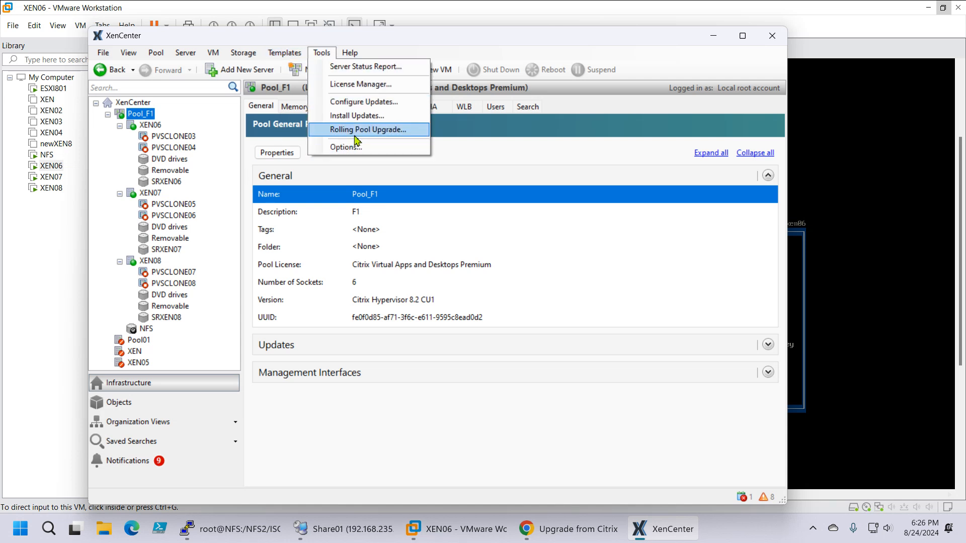
left_click(358, 131)
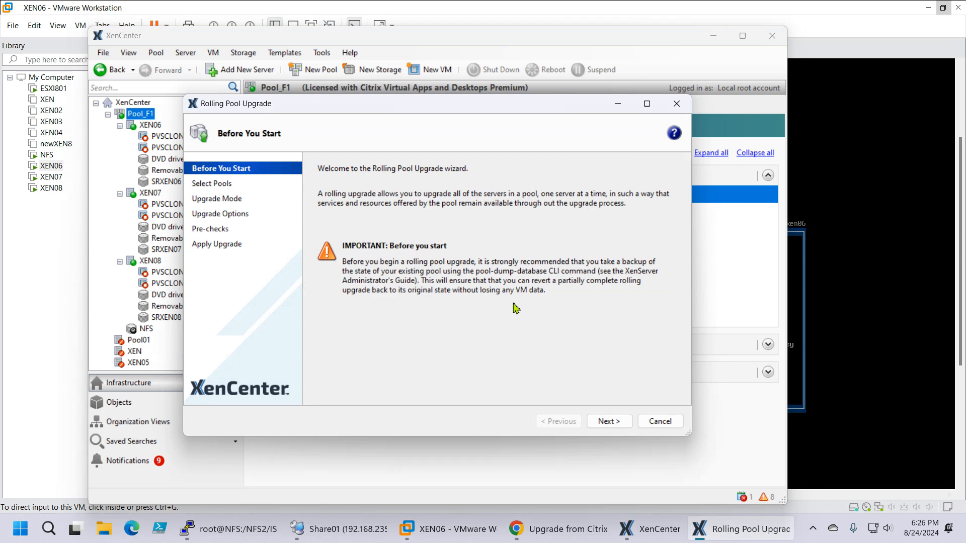
left_click(610, 421)
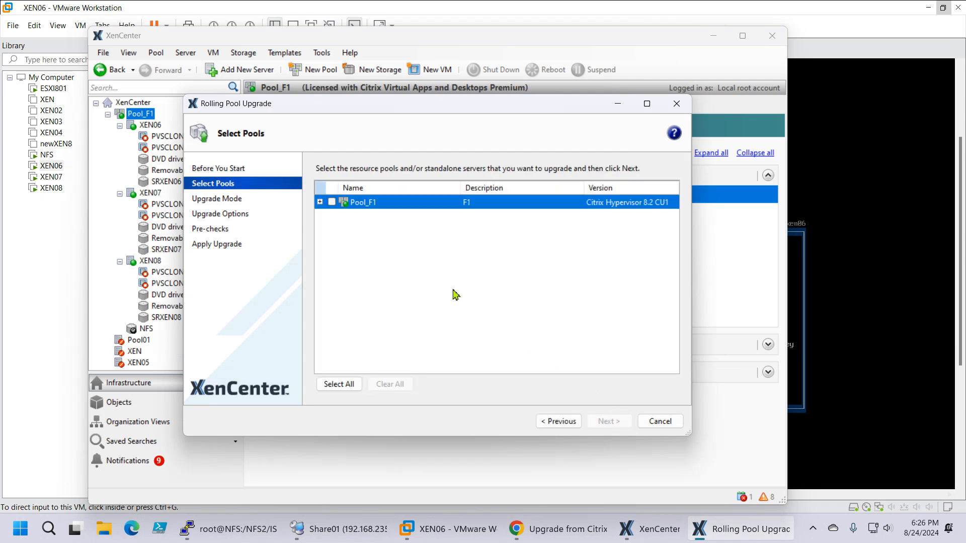
left_click(331, 202)
left_click(320, 202)
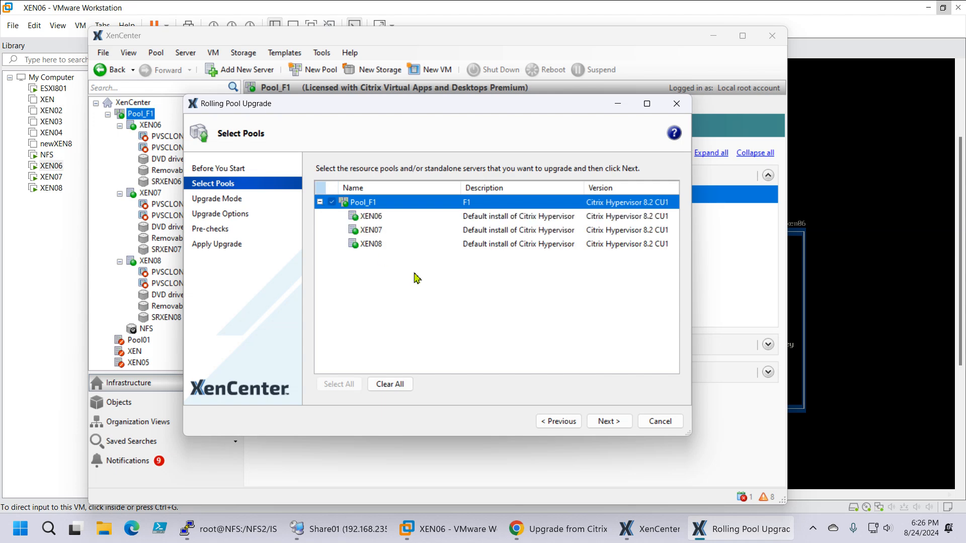
left_click(609, 421)
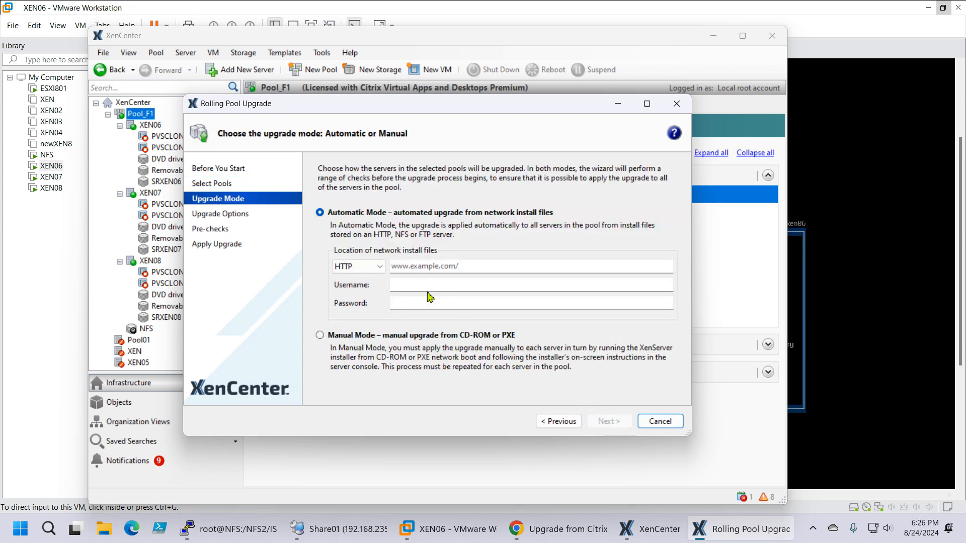
Step: Look at the NFS location option, choose Manual Mode for the upgrade, and run the pre-checks without a supplemental pack
left_click(329, 336)
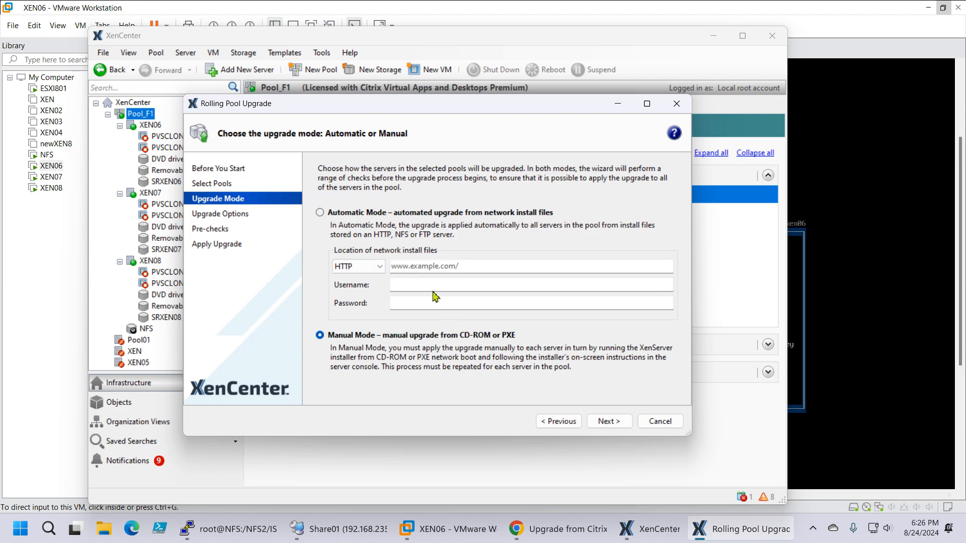
left_click(377, 267)
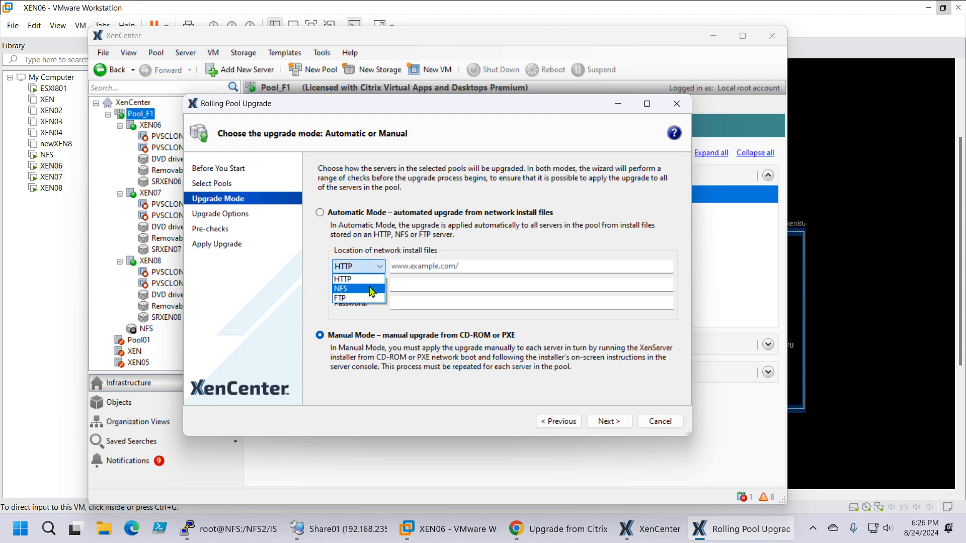
left_click(371, 289)
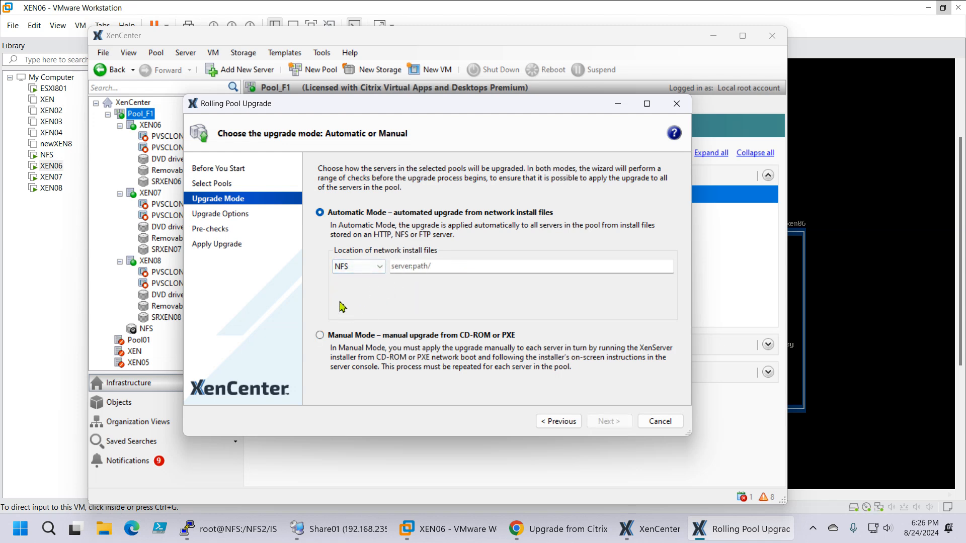
left_click(332, 341)
left_click(602, 421)
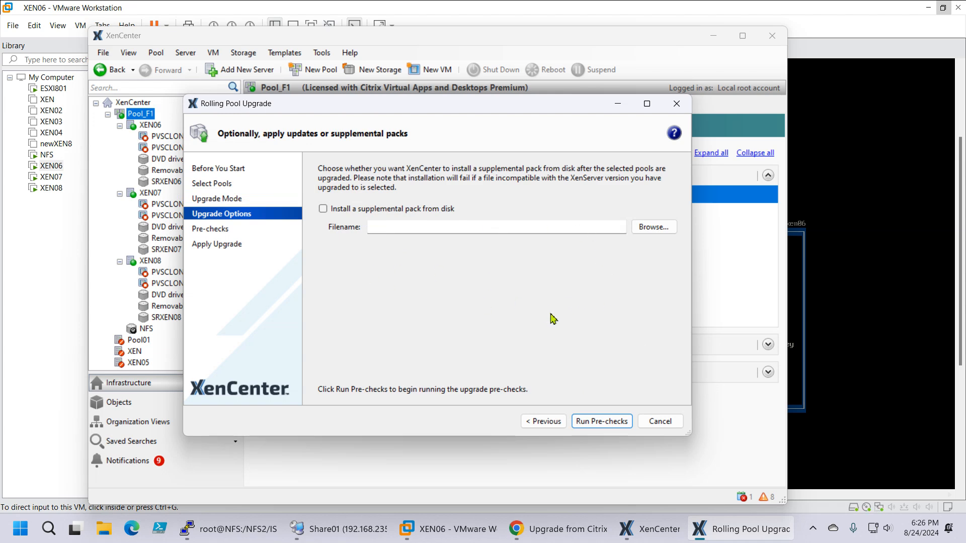
left_click(602, 426)
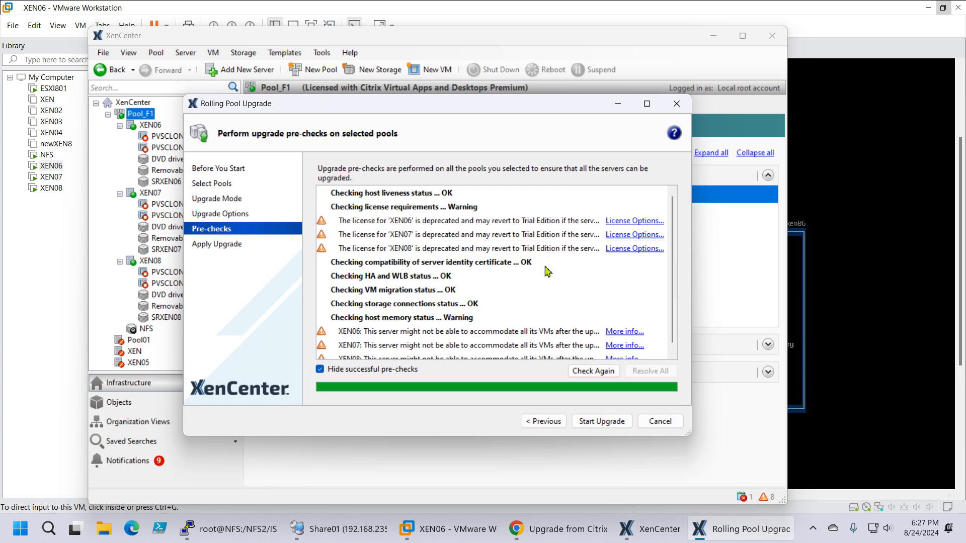
Step: Review the pre-check results, read the details of XEN06's host memory warning, and dismiss them
scroll(547, 271, "down", 1)
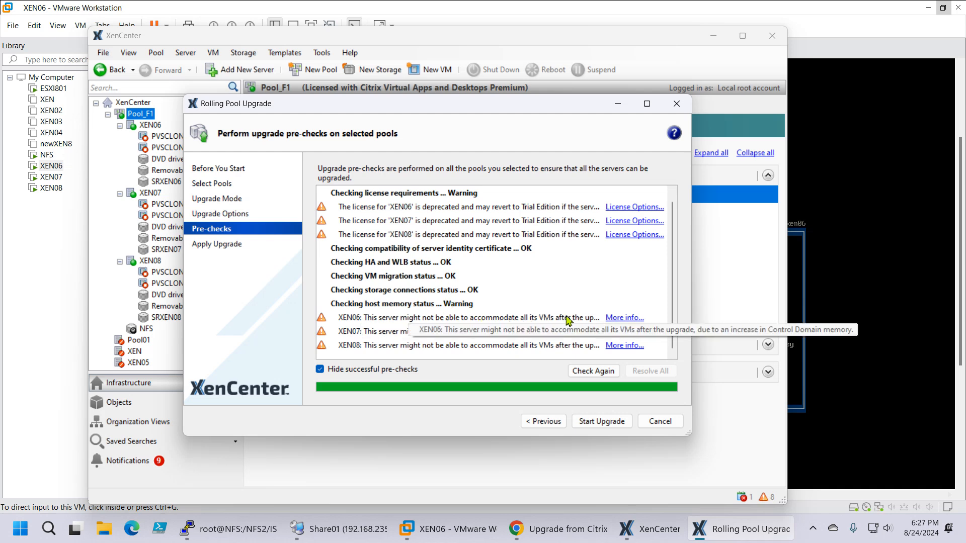
left_click(625, 317)
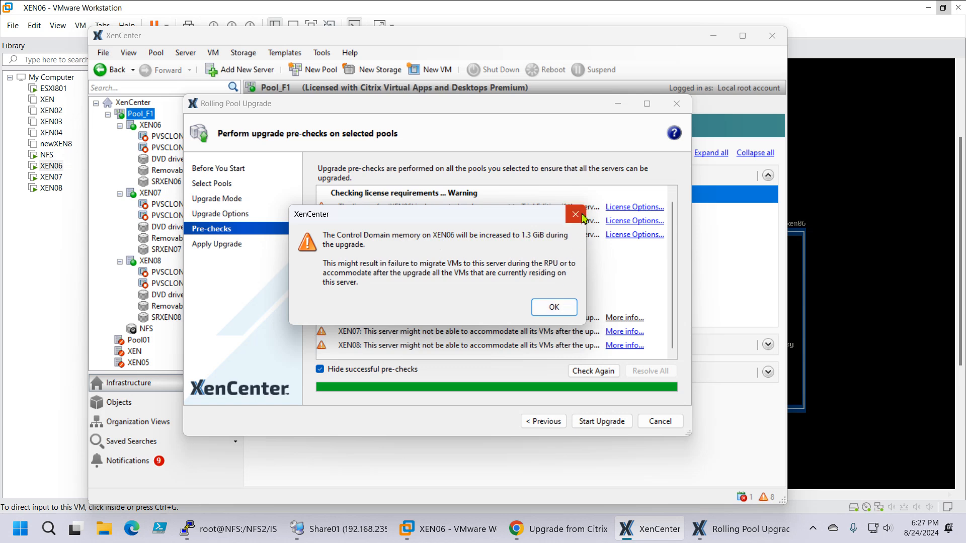
left_click(562, 309)
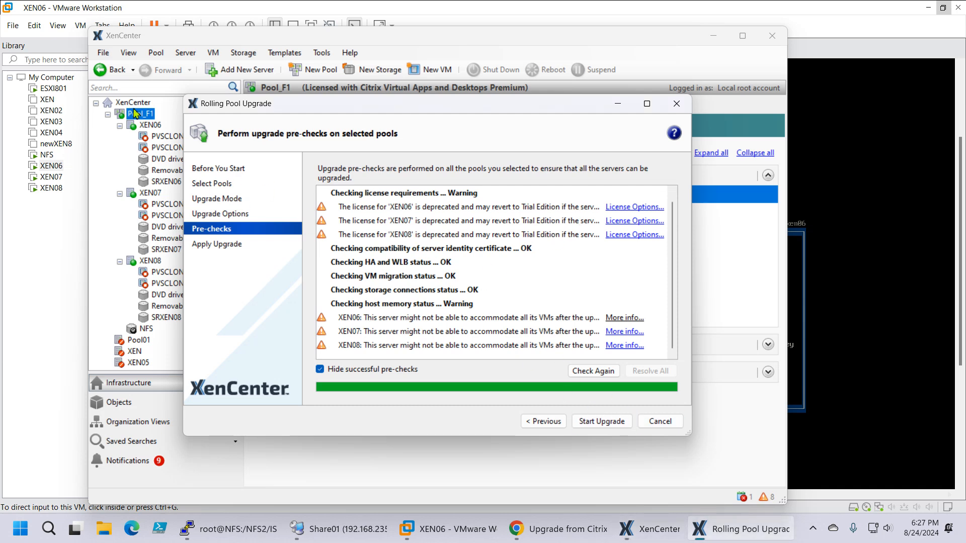
Step: View XEN06's memory usage, moving the Rolling Pool Upgrade wizard aside to read it and back when finished
left_click(141, 128)
left_click_drag(345, 108, 359, 182)
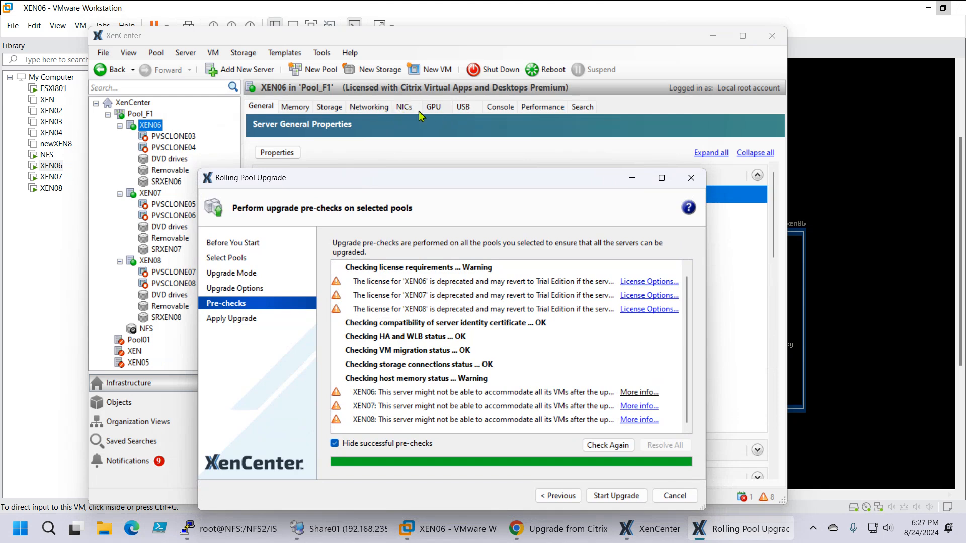
left_click(301, 112)
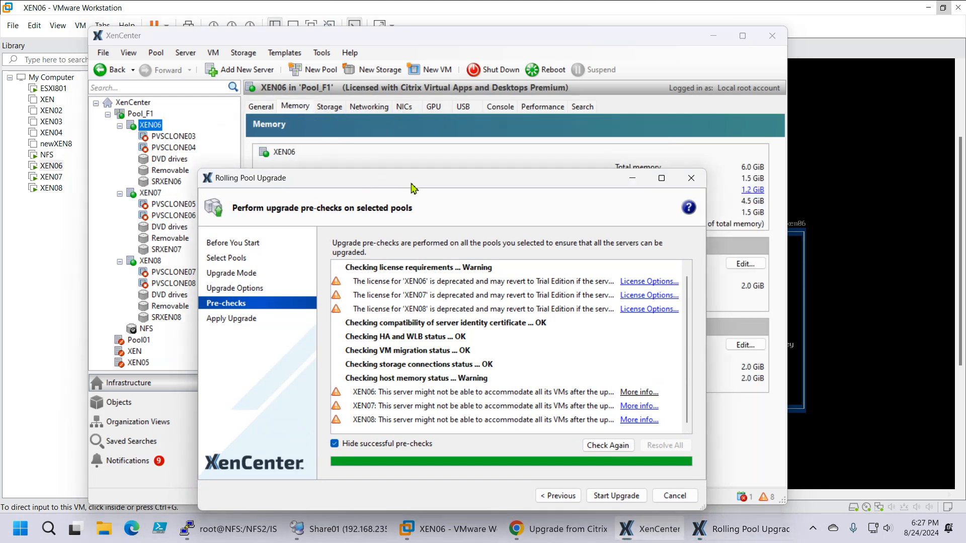
left_click_drag(402, 178, 437, 376)
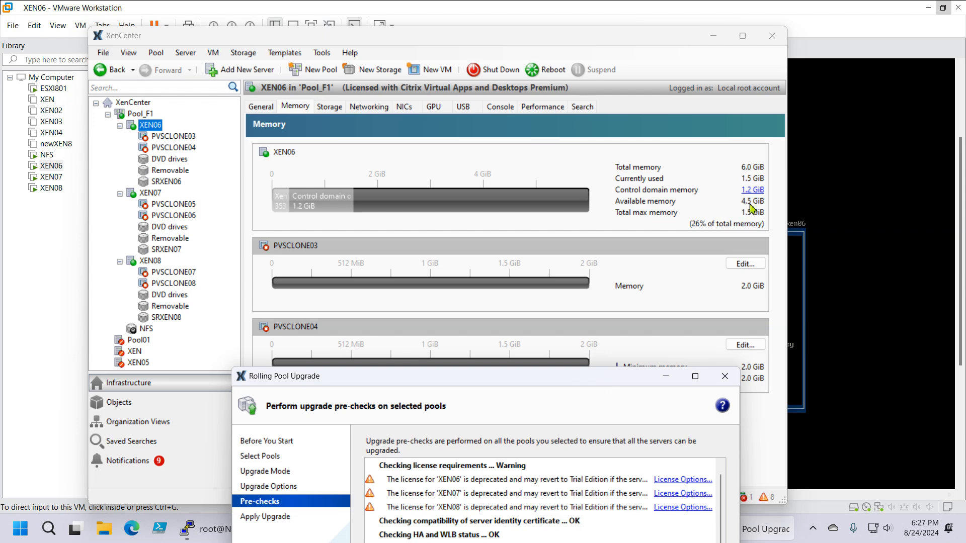
left_click_drag(506, 386, 527, 138)
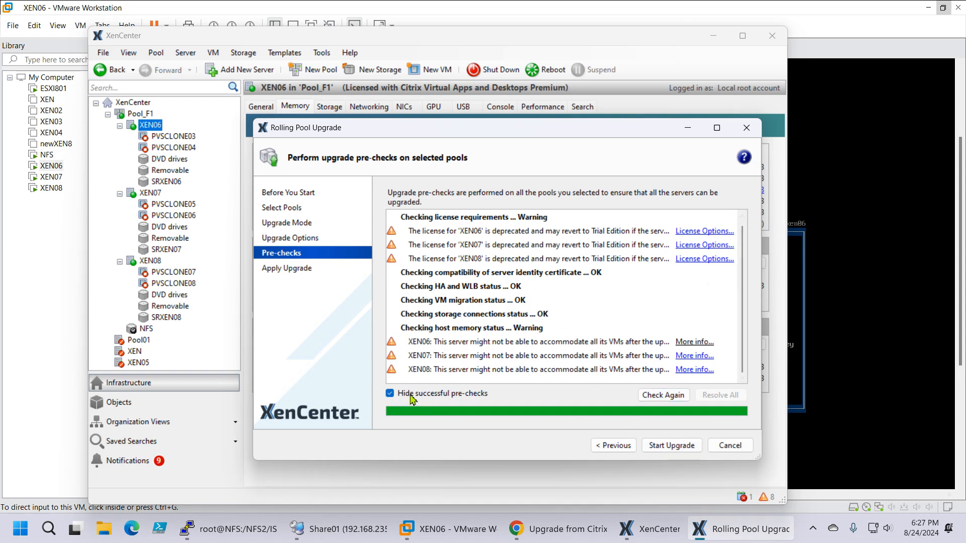
Step: Start the rolling pool upgrade and reboot XEN06 to begin its installation
left_click(674, 446)
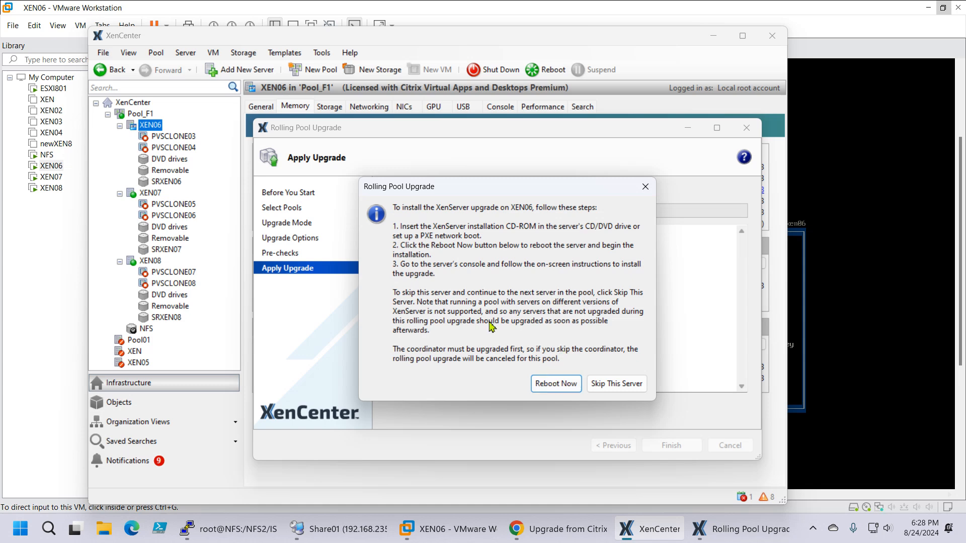
left_click_drag(499, 191, 432, 180)
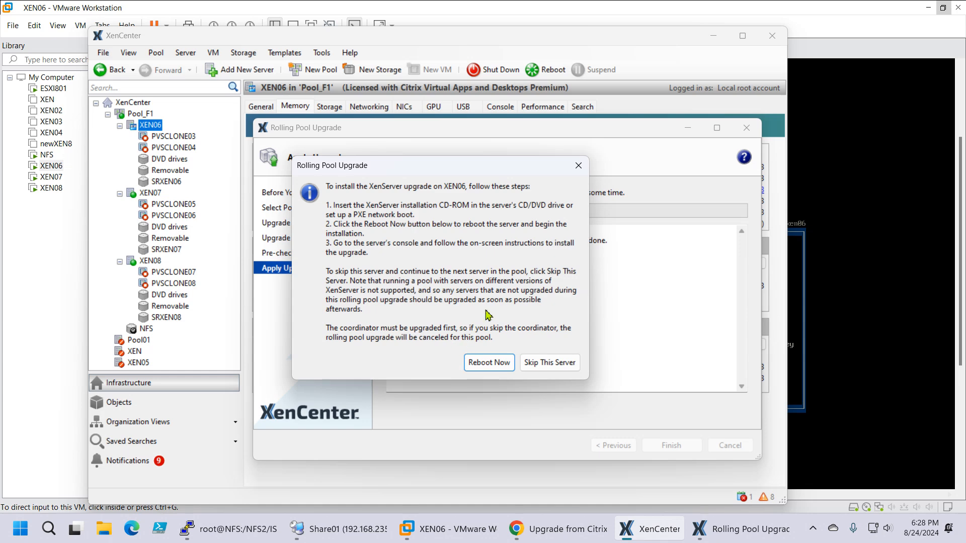
left_click(488, 366)
Step: Switch to VMware Workstation, open the Boot Manager on XEN06, and boot from the EFI VMware Virtual IDE CDROM Drive (IDE 1:0)
left_click(429, 530)
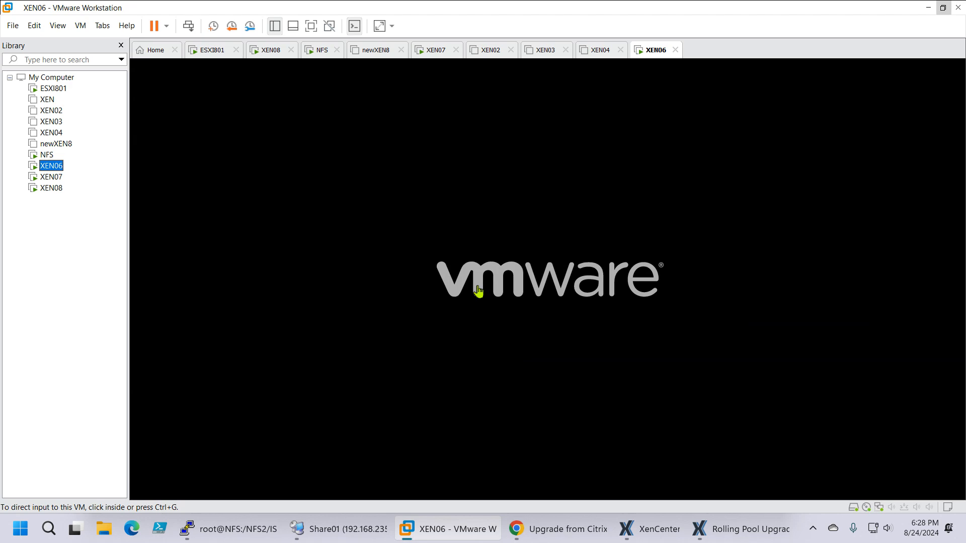
left_click(478, 291)
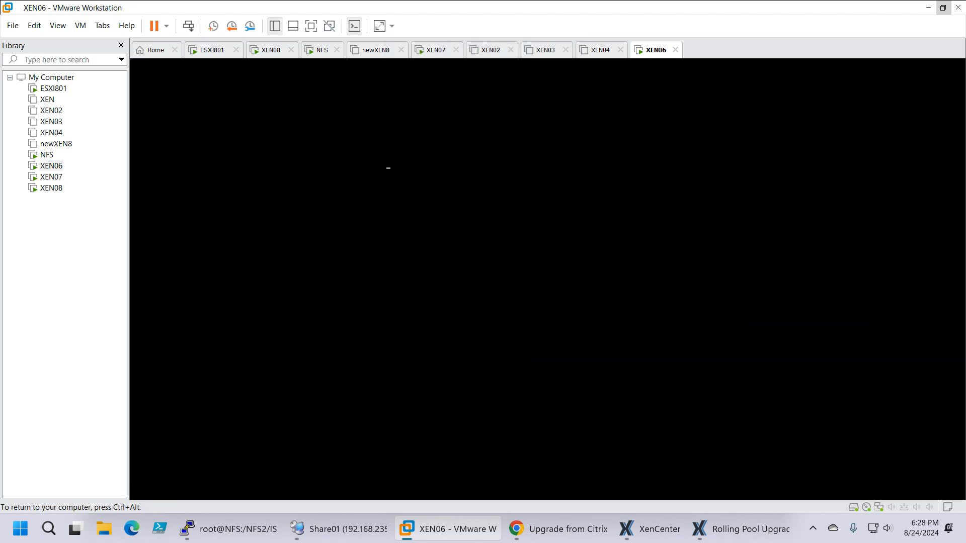
key("Escape")
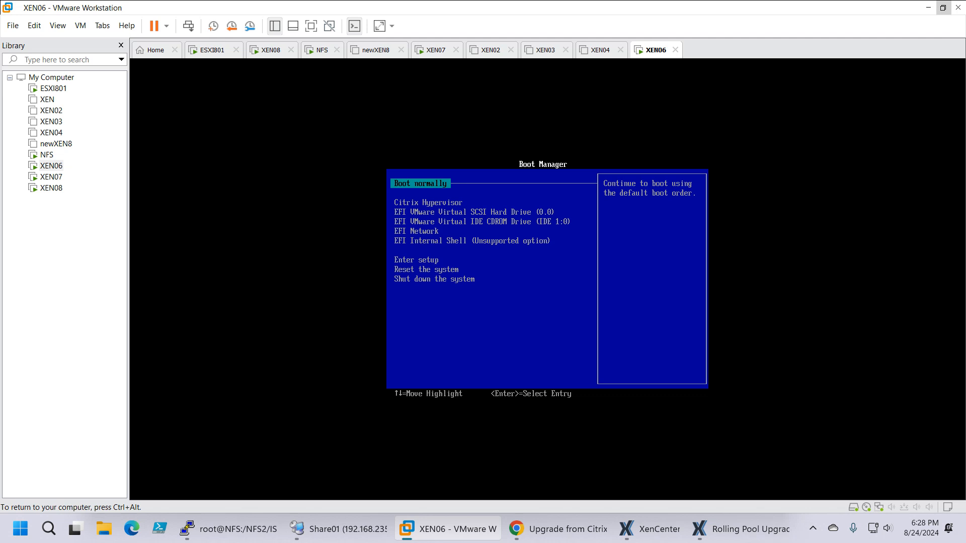
key("Down")
key("Down")
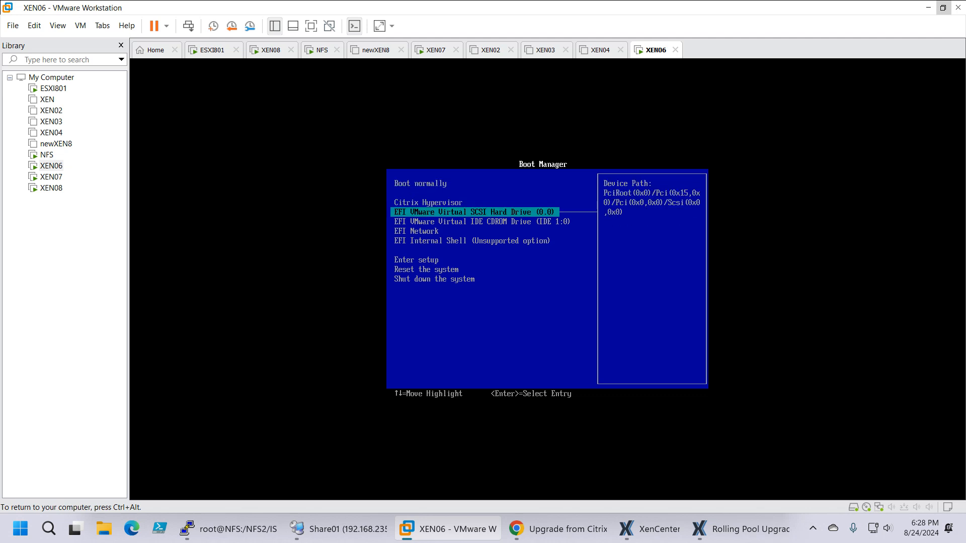
key("Down")
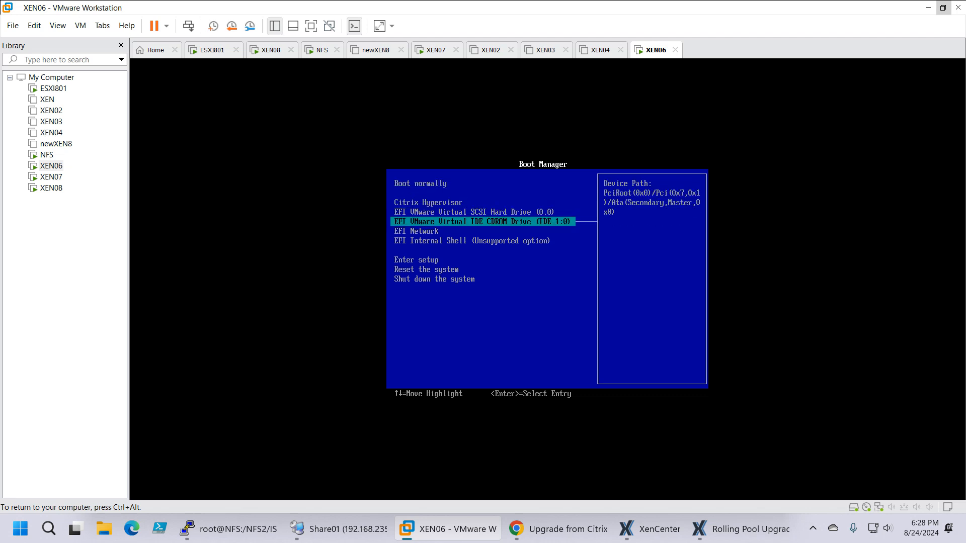
key("Return")
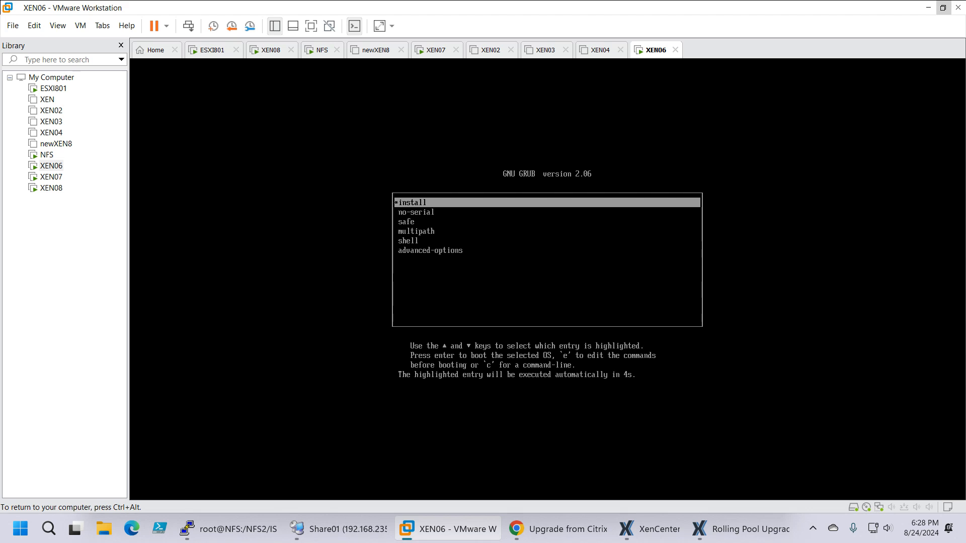
Step: Boot the install entry from XEN06's GRUB menu and bring the installer's Select Keymap dialog fully into view
key("Down")
key("Up")
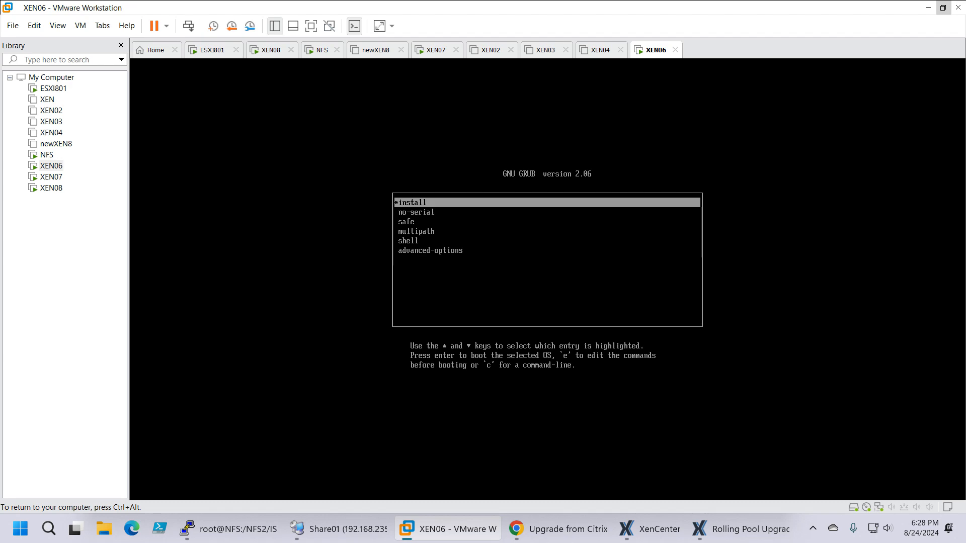
key("Return")
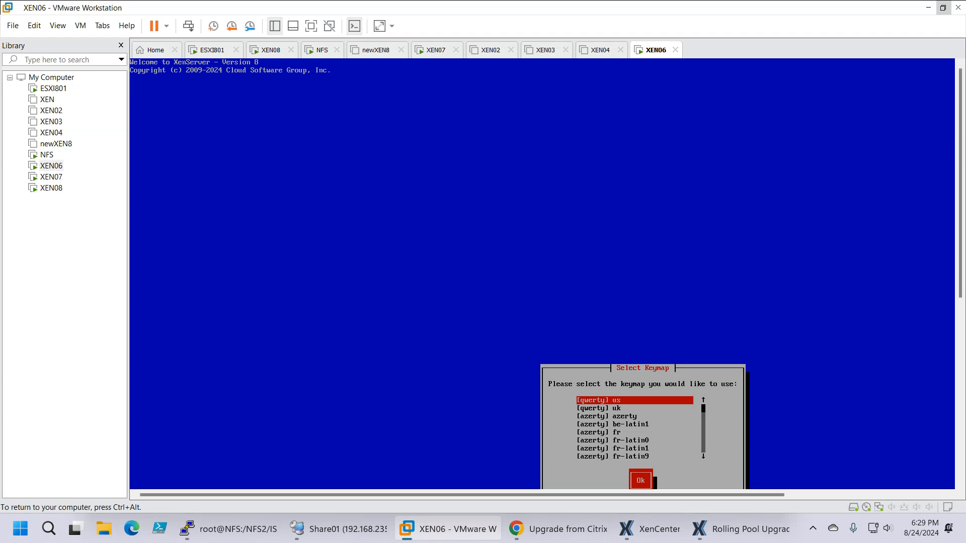
key("ctrl+alt")
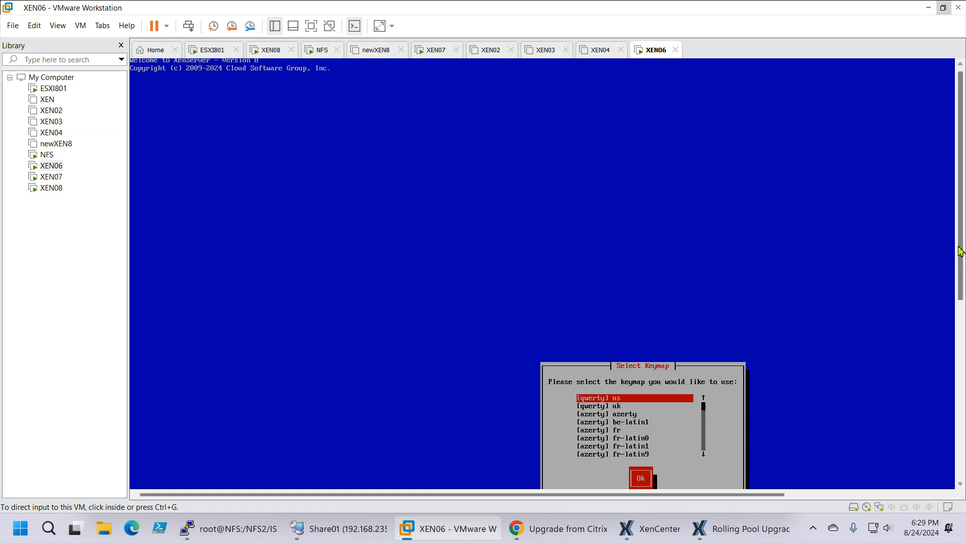
left_click_drag(960, 251, 958, 302)
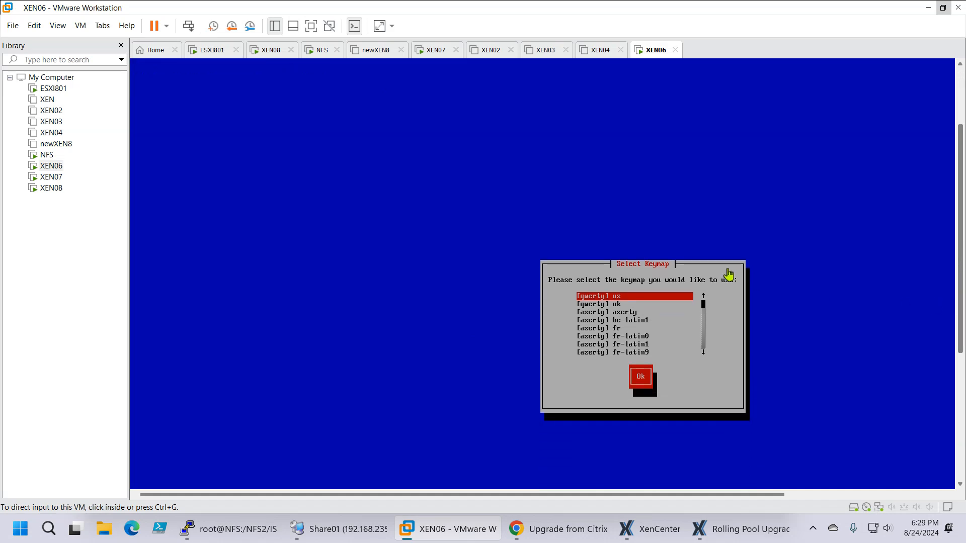
Step: Accept the [qwerty] us keymap and continue past the Welcome to XenServer Setup message on XEN06
left_click(729, 274)
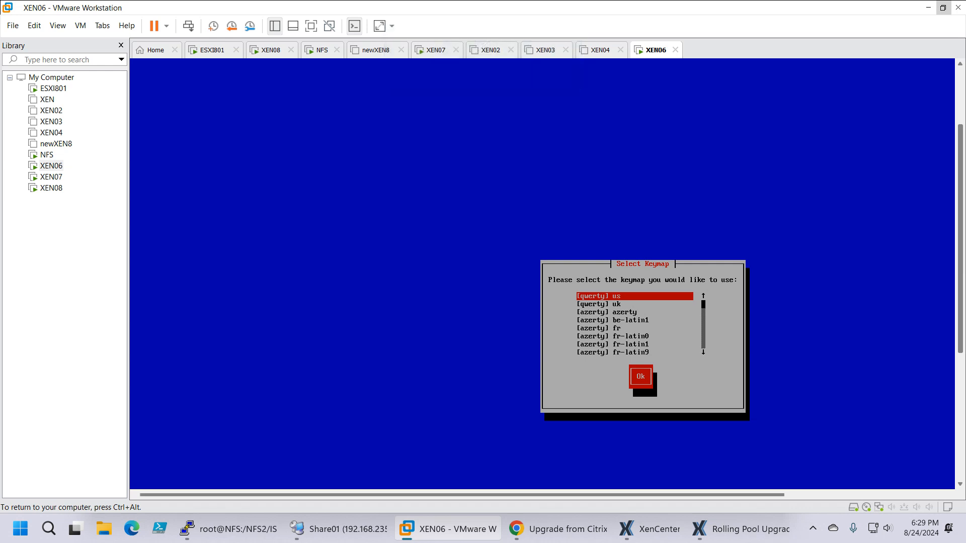
key("Tab")
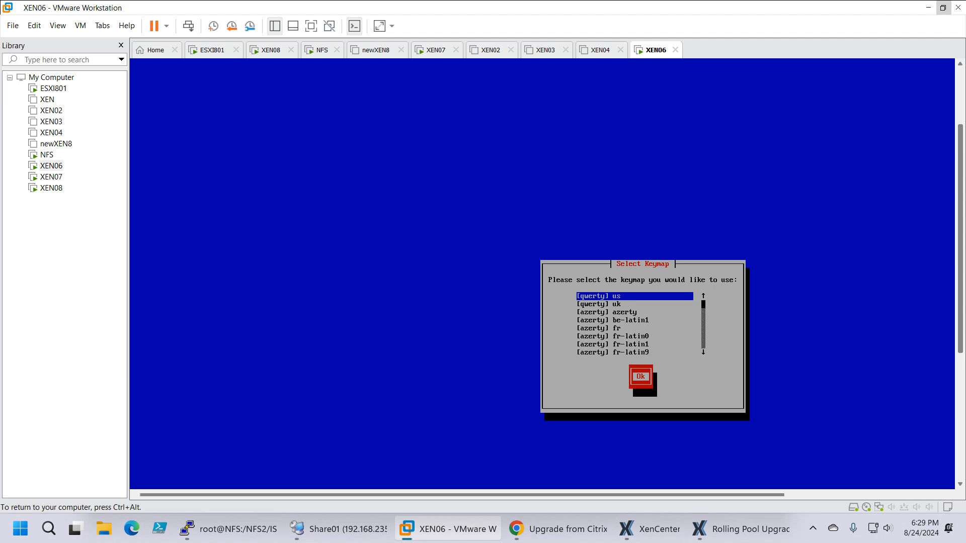
key("Return")
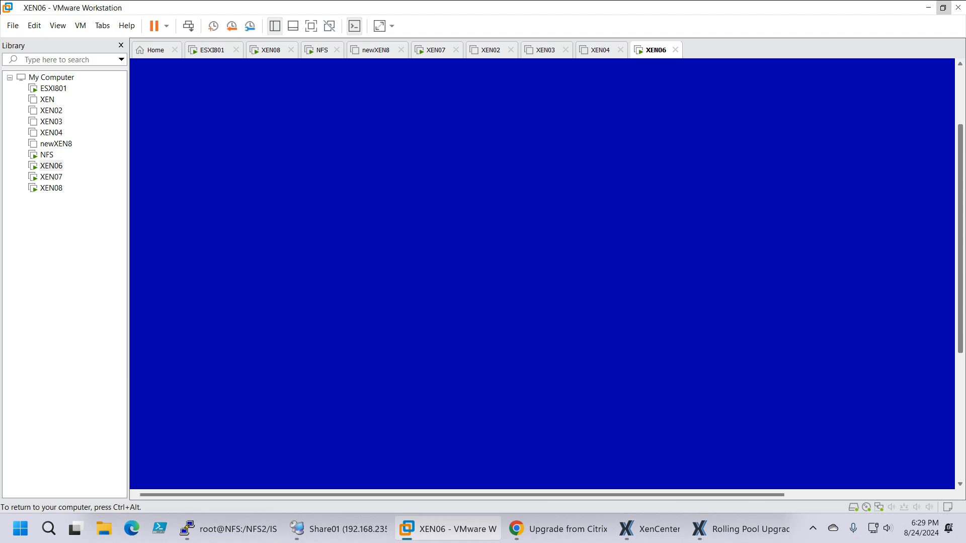
key("Tab")
key("Tab")
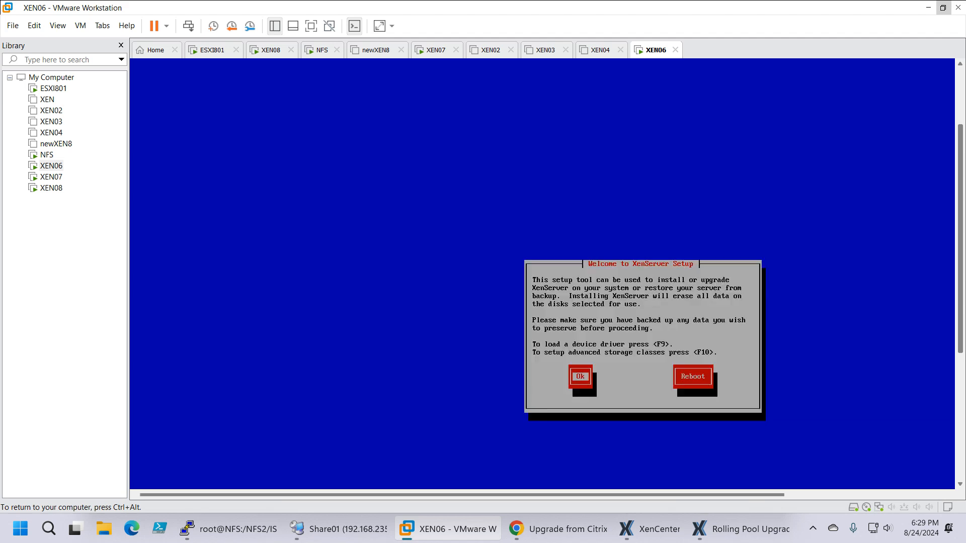
key("Return")
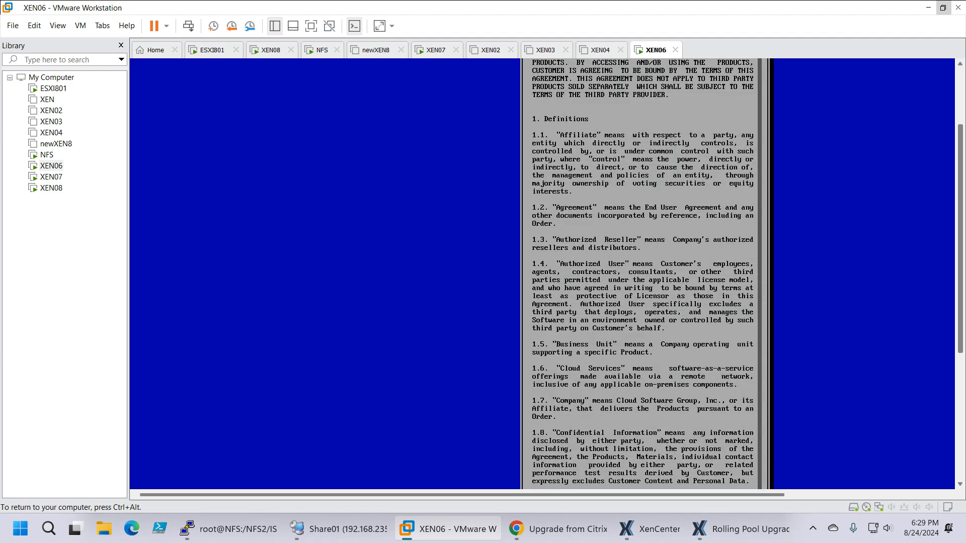
Step: Bring the end of the license agreement into view and accept the EUA
key("ctrl+alt")
left_click_drag(960, 279, 958, 382)
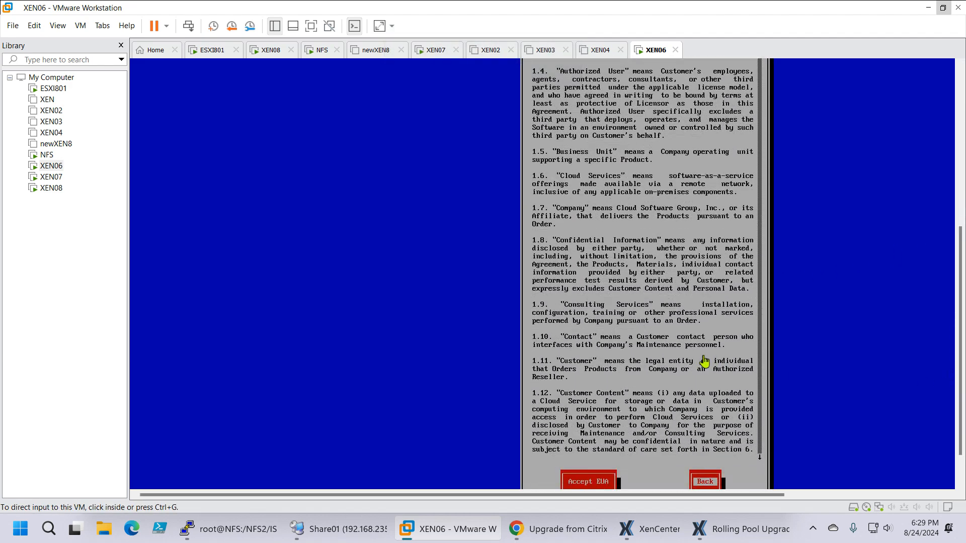
left_click(705, 361)
key("Tab")
key("Tab")
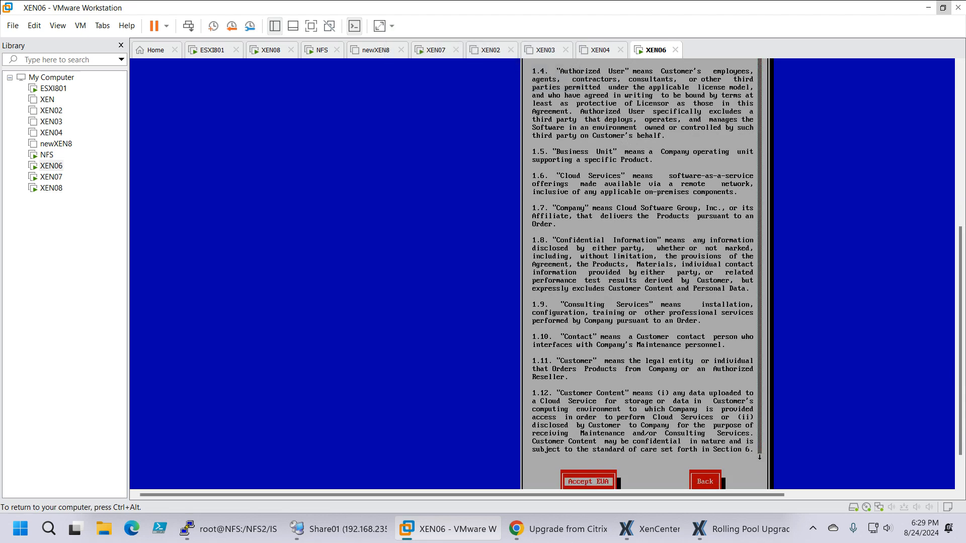
key("Return")
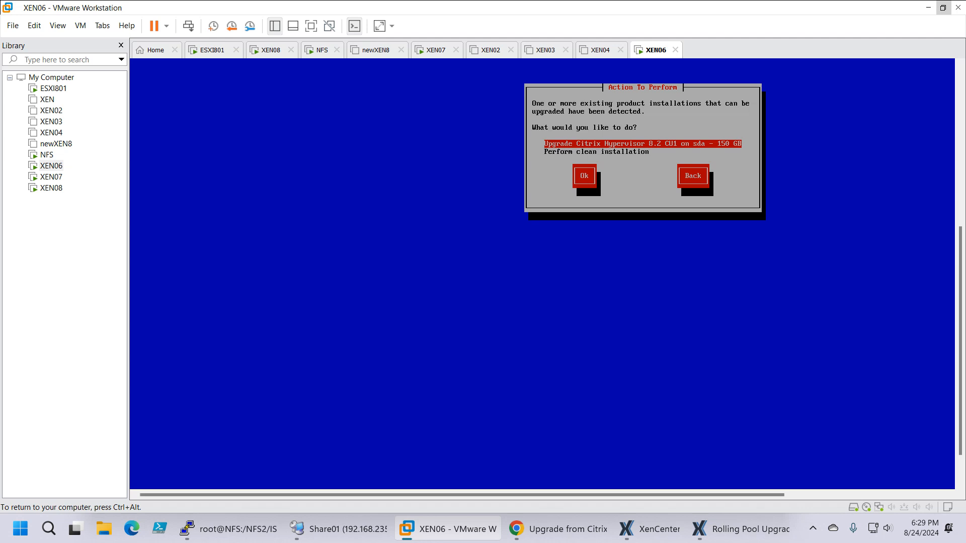
Step: Choose to upgrade Citrix Hypervisor 8.2 CU1 on sda as the action to perform
key("Tab")
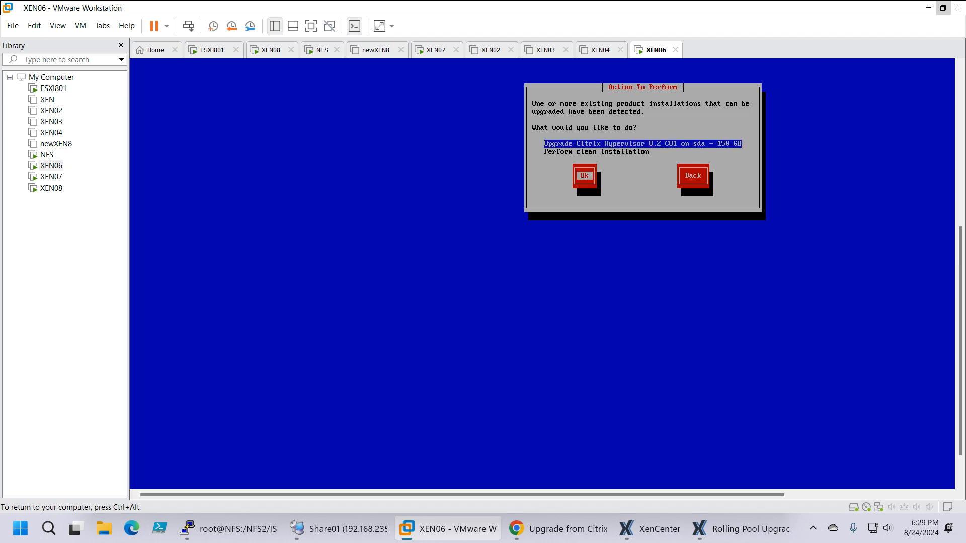
key("Tab")
key("Tab")
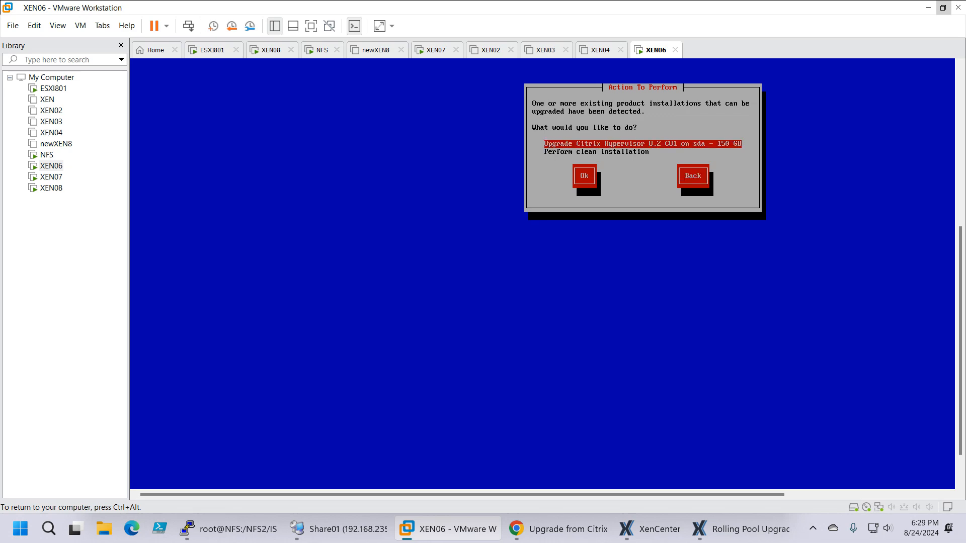
key("Tab")
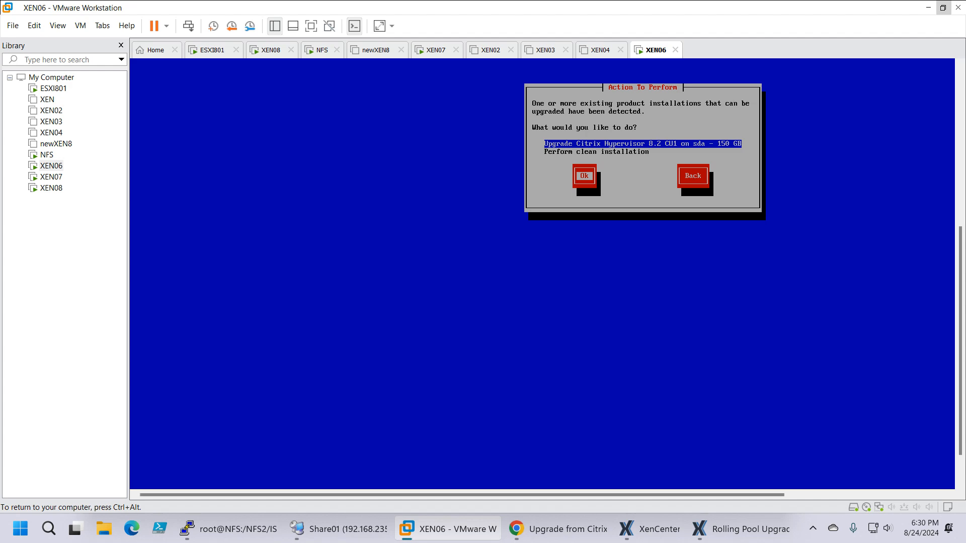
key("Tab")
key("Tab")
key("Tab")
key("Return")
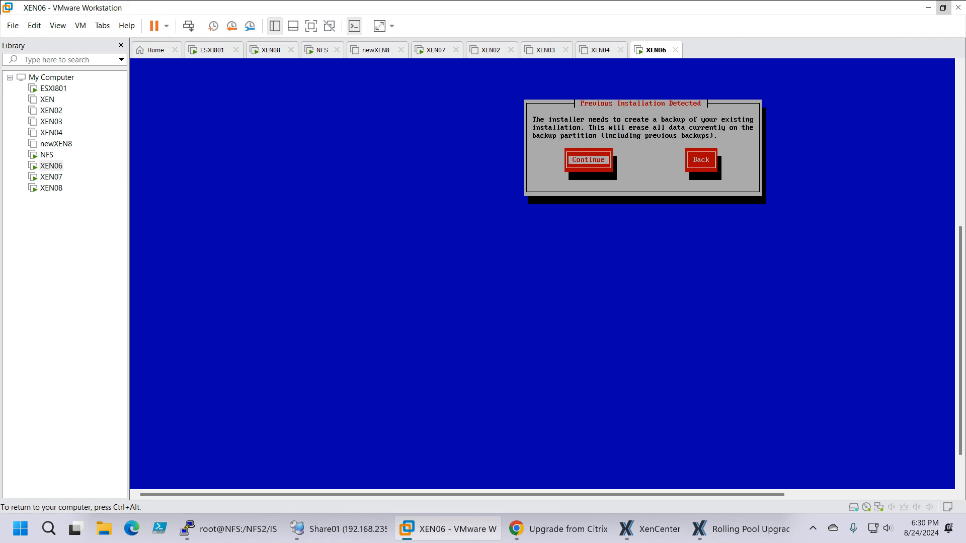
Step: Agree to back up the existing installation and select Local media as the installation source
key("Tab")
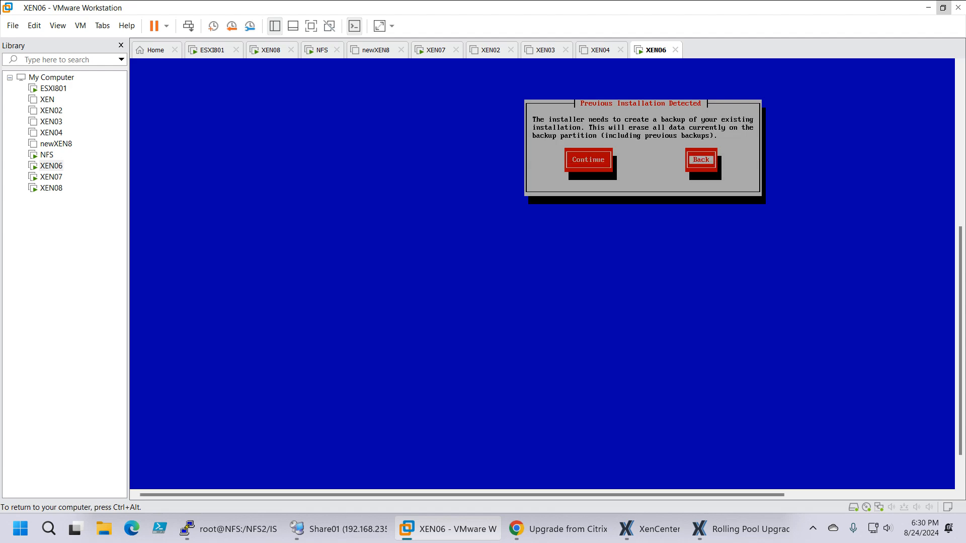
key("Tab")
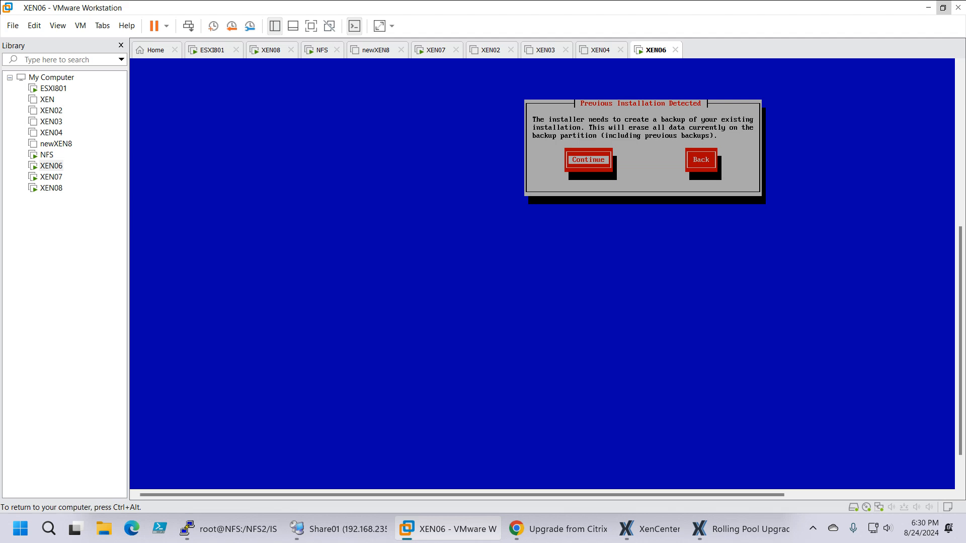
key("Return")
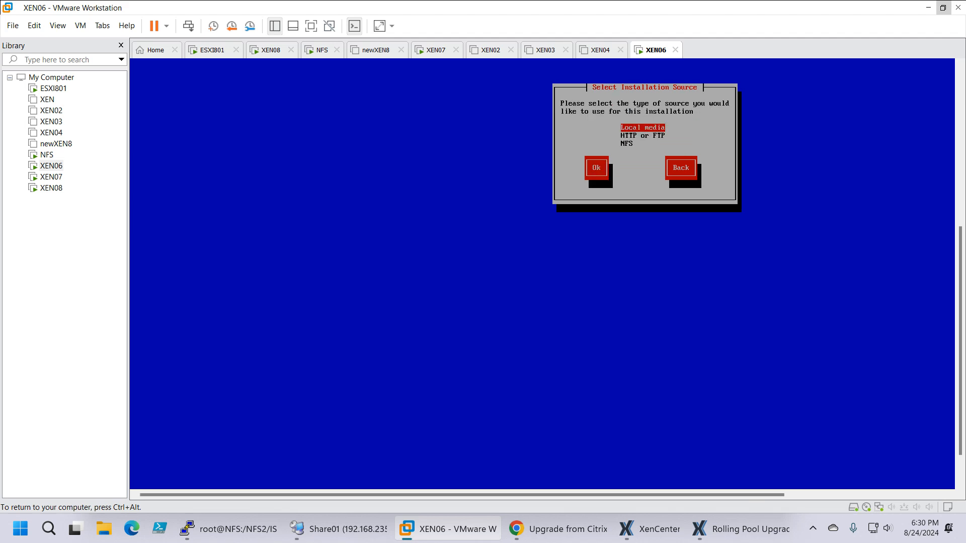
key("Tab")
key("Return")
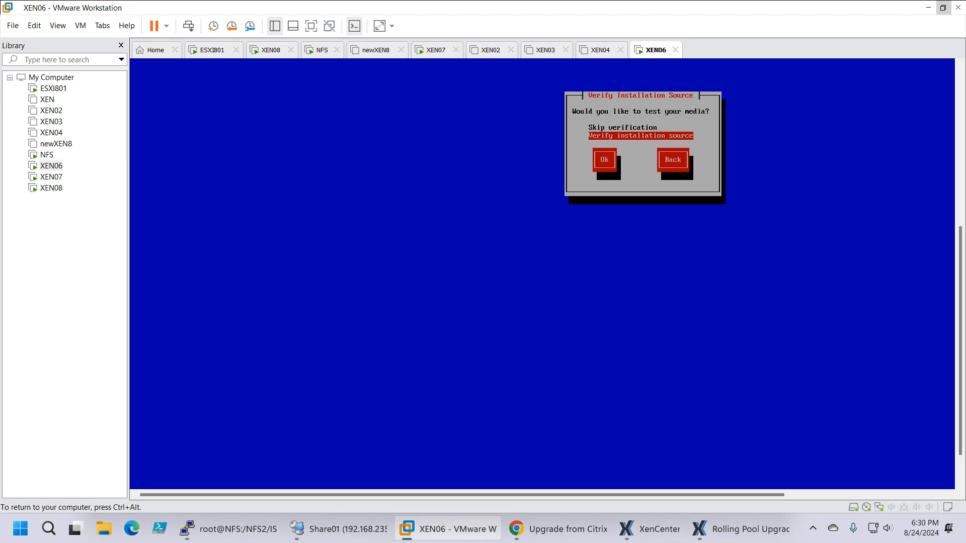
Step: Skip verification of the installation source and start the XenServer upgrade on XEN06
key("Up")
key("Tab")
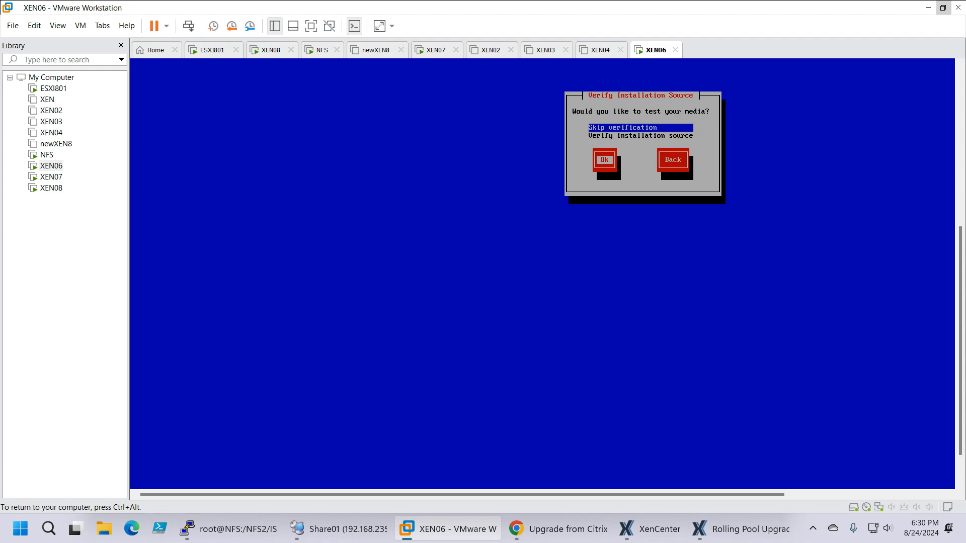
key("Return")
key("Tab")
key("Return")
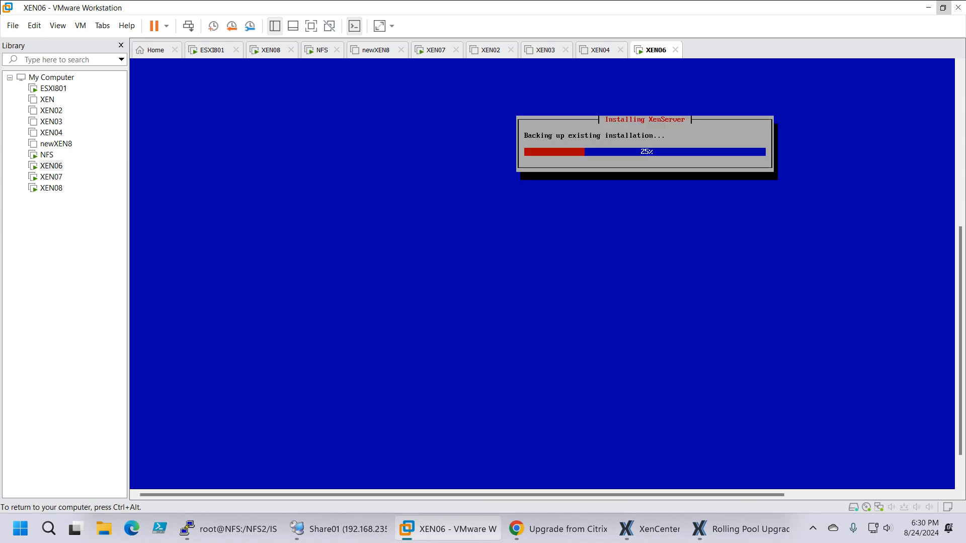
Step: Check the upgrade progress in XenCenter's Rolling Pool Upgrade wizard and in XEN06's installer in VMware Workstation
key("ctrl+alt")
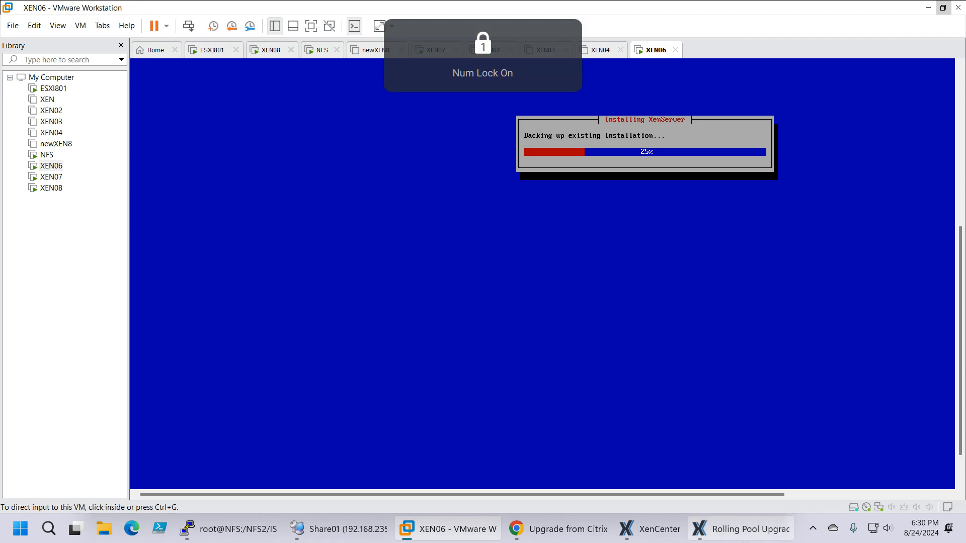
left_click(717, 531)
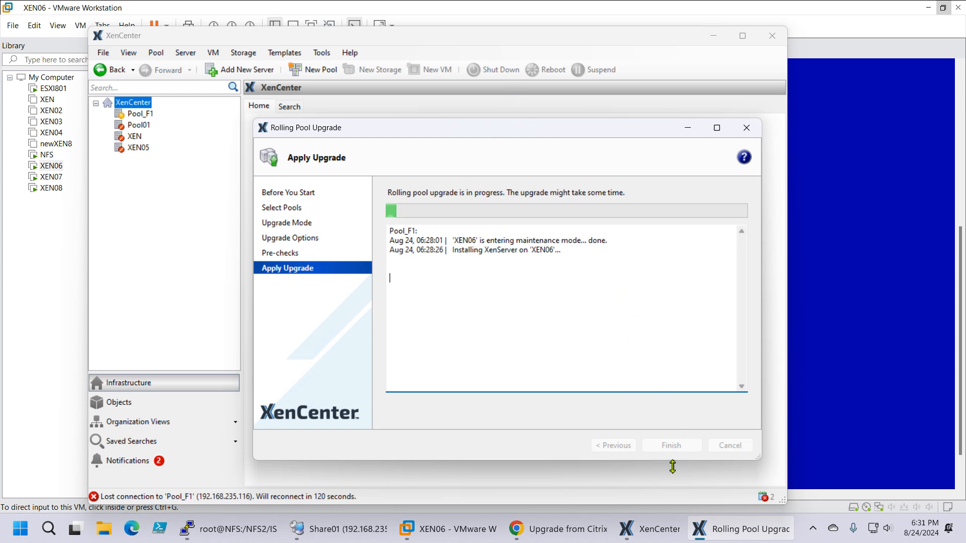
mouse_move(651, 532)
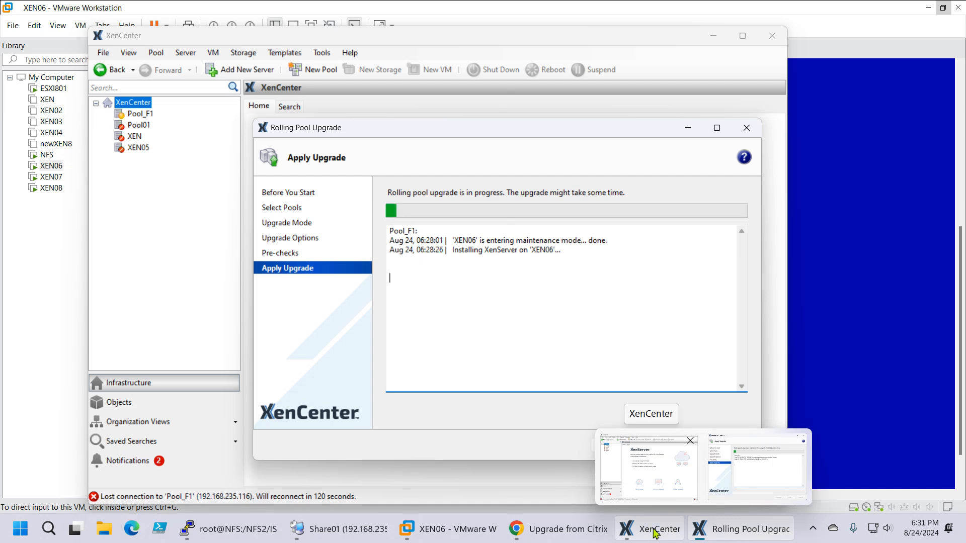
left_click(448, 529)
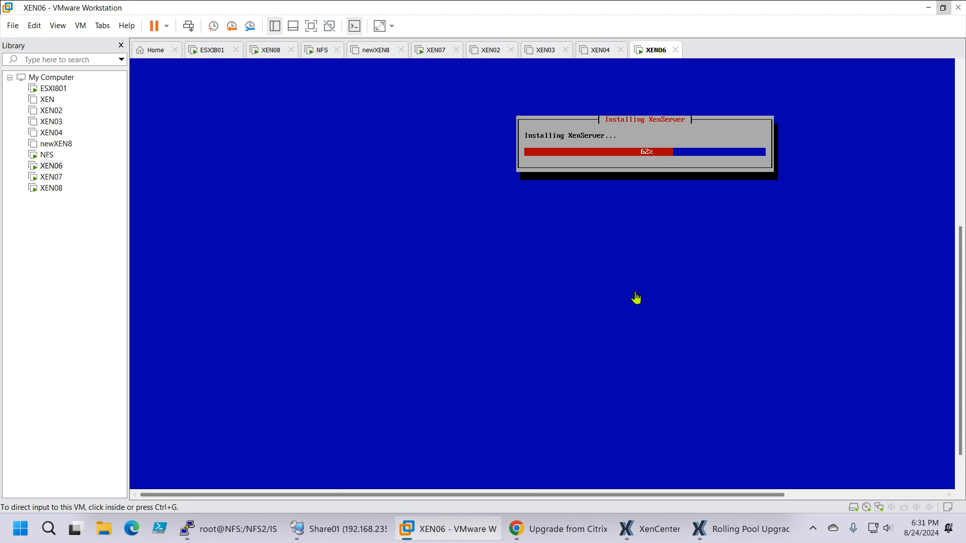
Step: Switch to the XenServer upgrade documentation in Chrome and review the licensing, Before you start and Plan for the upgrade sections
left_click(535, 529)
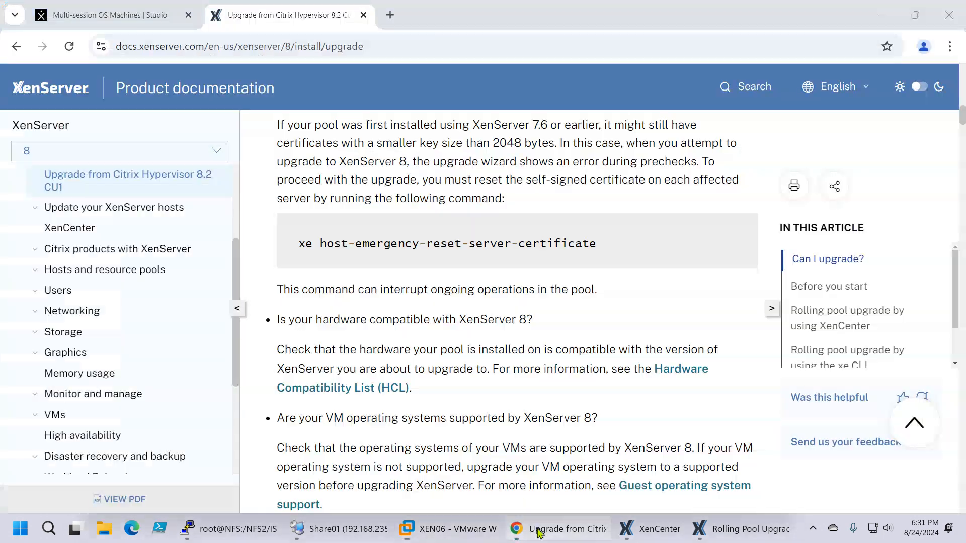
scroll(521, 302, "down", 3)
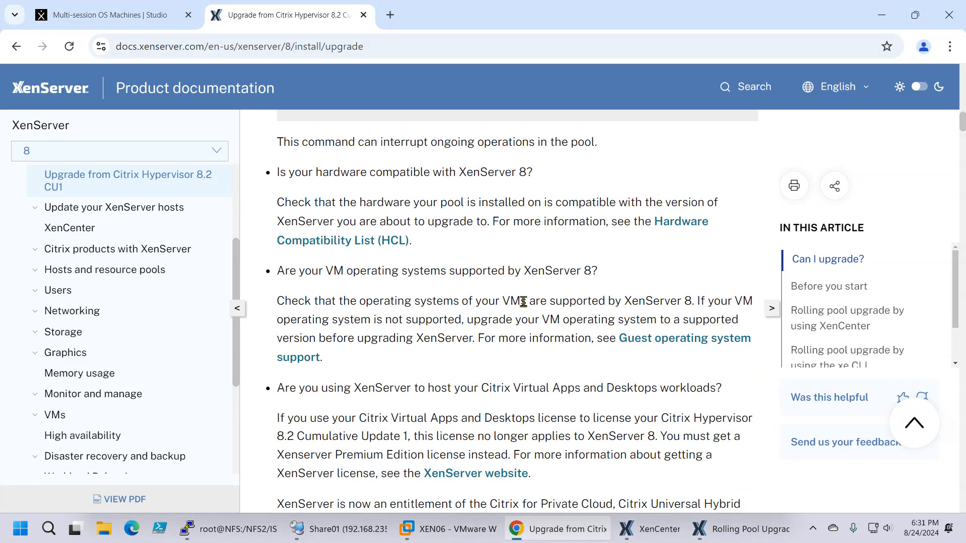
scroll(523, 301, "down", 1)
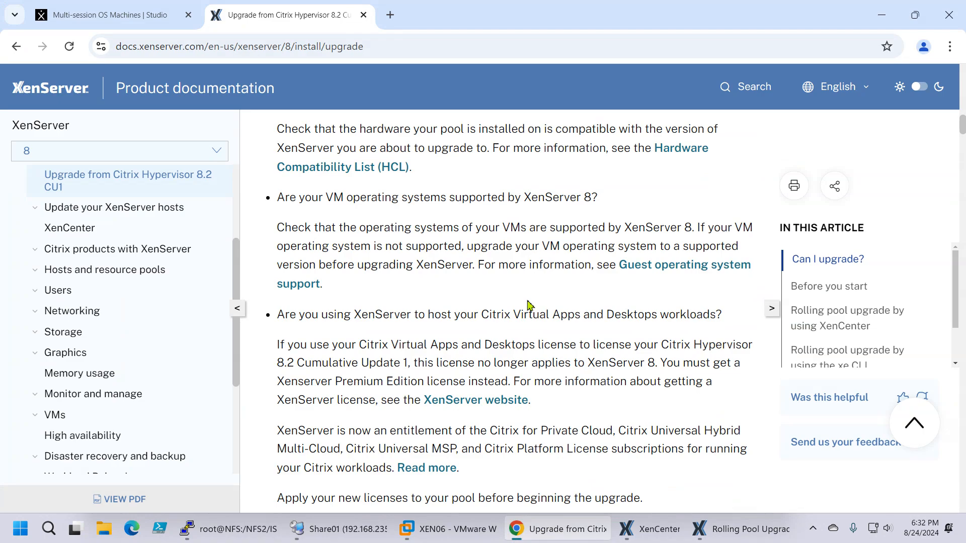
scroll(529, 303, "down", 10)
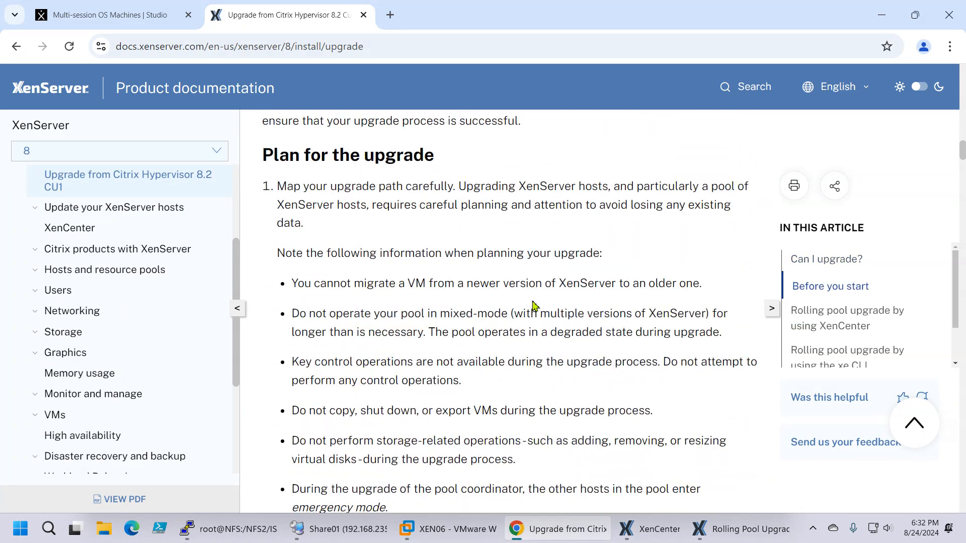
scroll(534, 305, "down", 20)
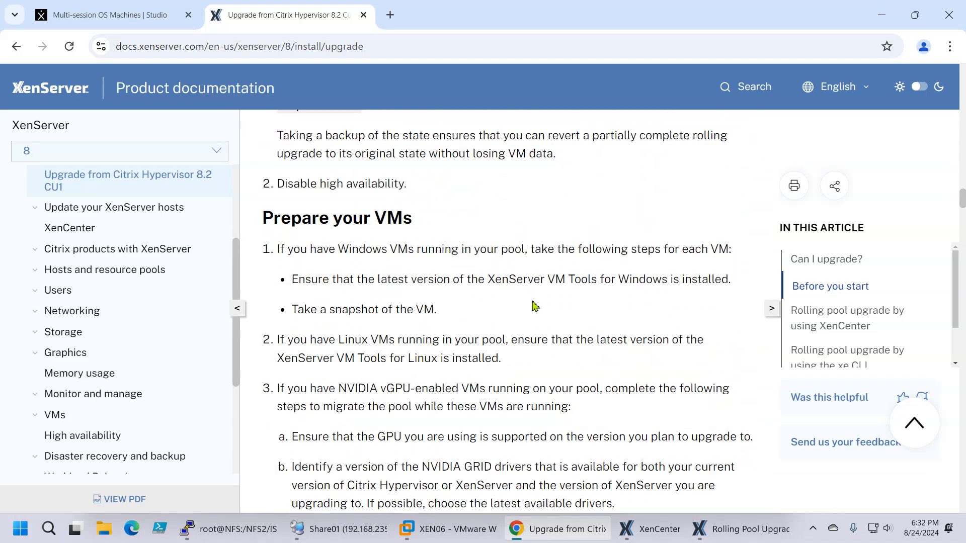
scroll(534, 306, "up", 12)
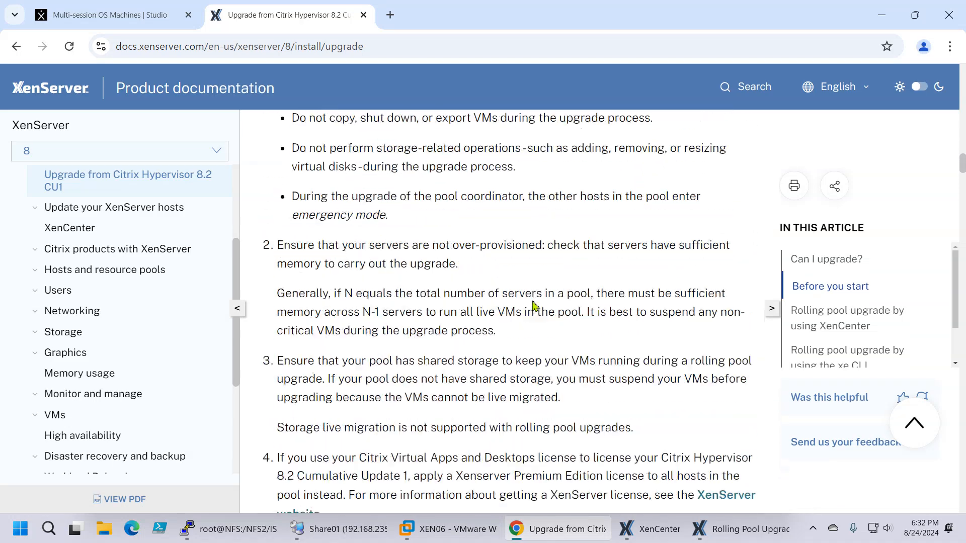
scroll(534, 306, "up", 5)
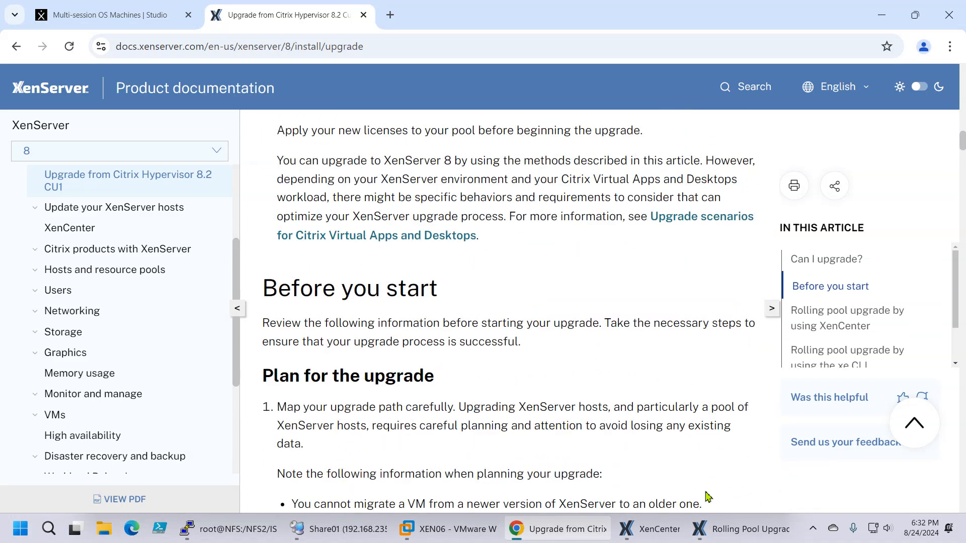
Step: Switch to XenCenter's Rolling Pool Upgrade wizard and recheck Pool_F1's upgrade log
mouse_move(725, 537)
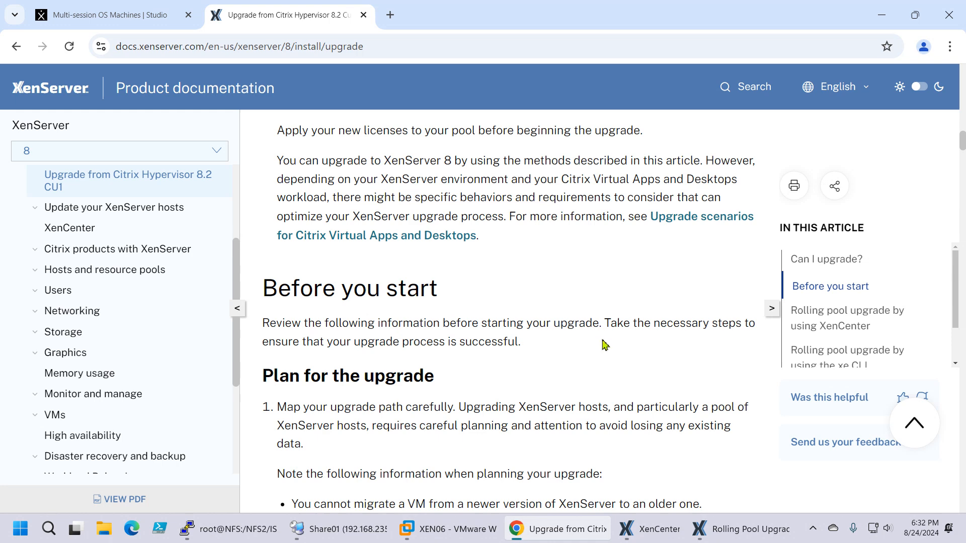
left_click(711, 529)
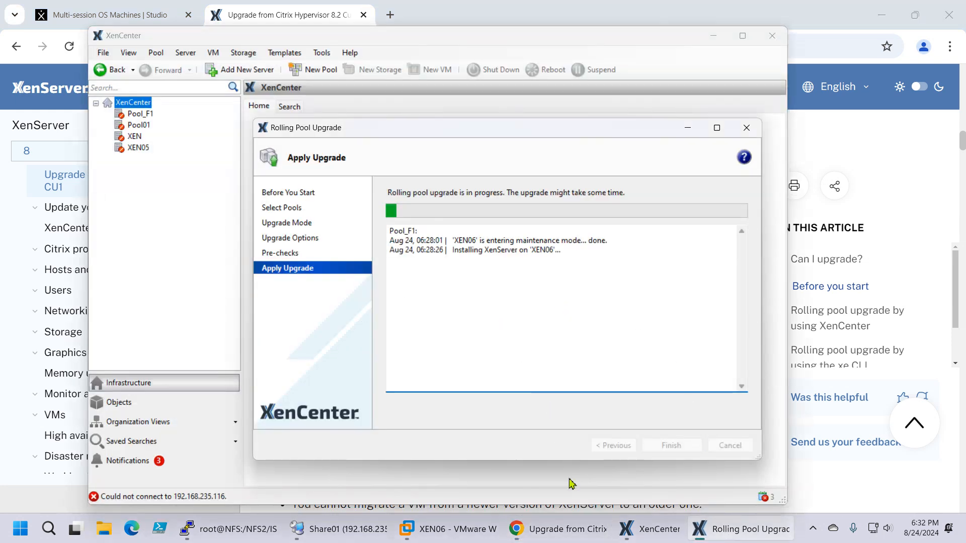
mouse_move(305, 538)
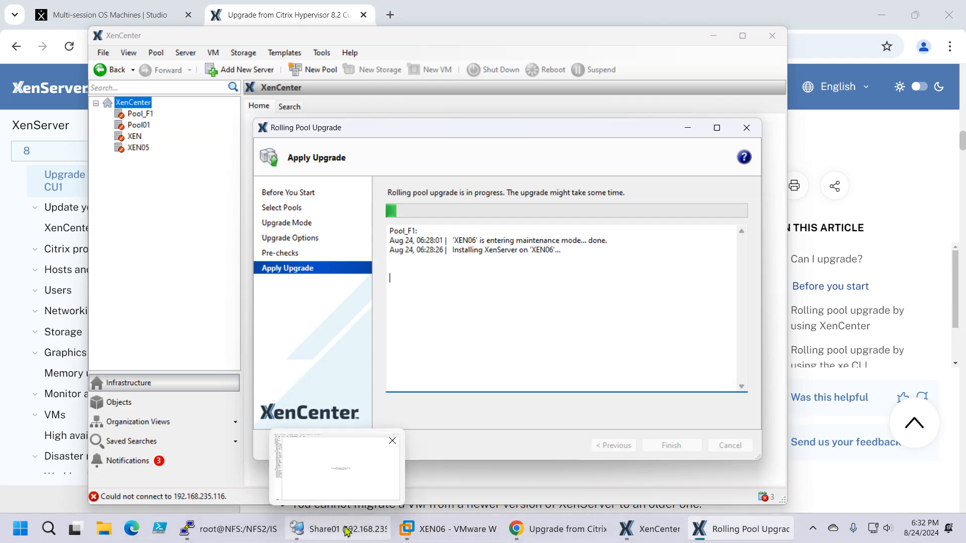
Step: Switch to VMware Workstation and decline installing any Supplemental Packs on XEN06
left_click(448, 529)
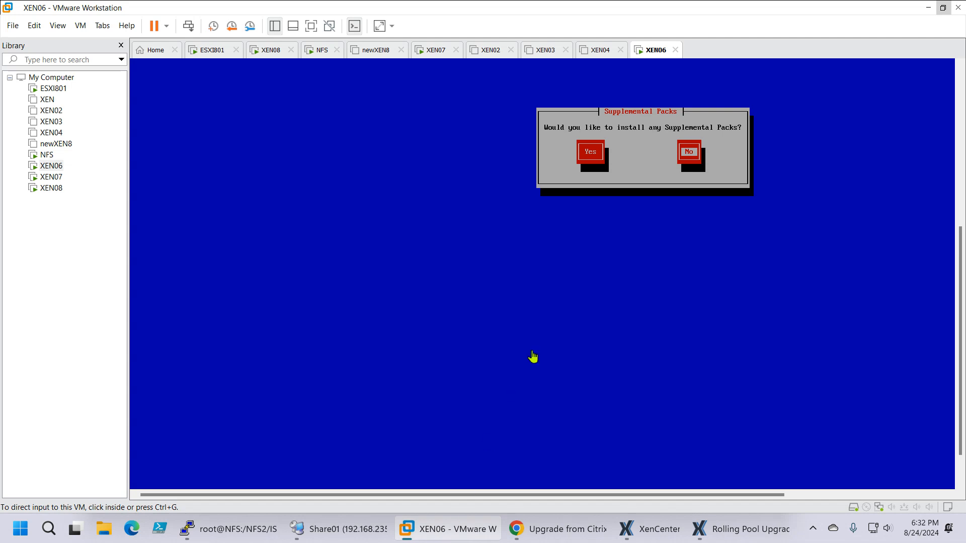
left_click(741, 165)
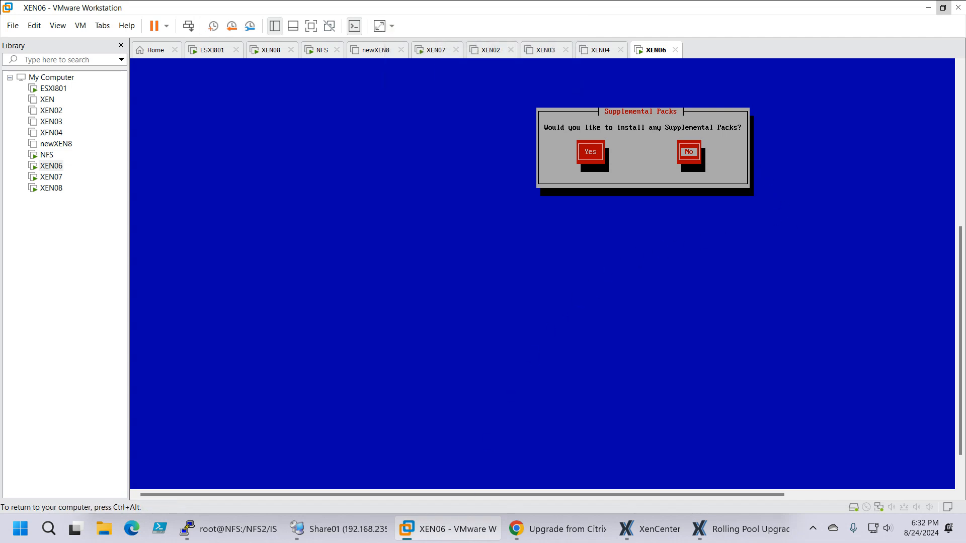
key("Left")
key("Right")
key("Return")
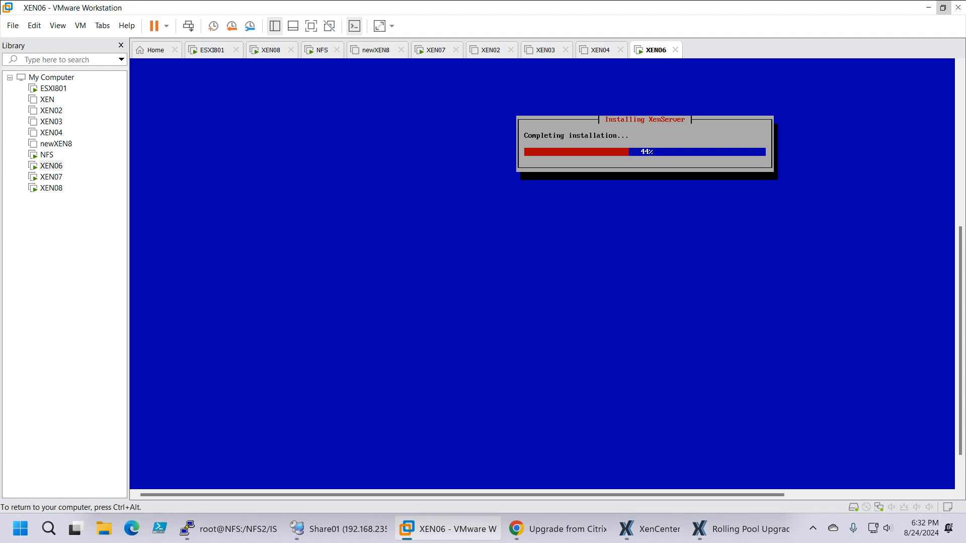
Step: Switch to the XenServer upgrade documentation in Chrome and skim from Before you start to Prepare your VMs, returning to Can I upgrade?
key("ctrl+alt")
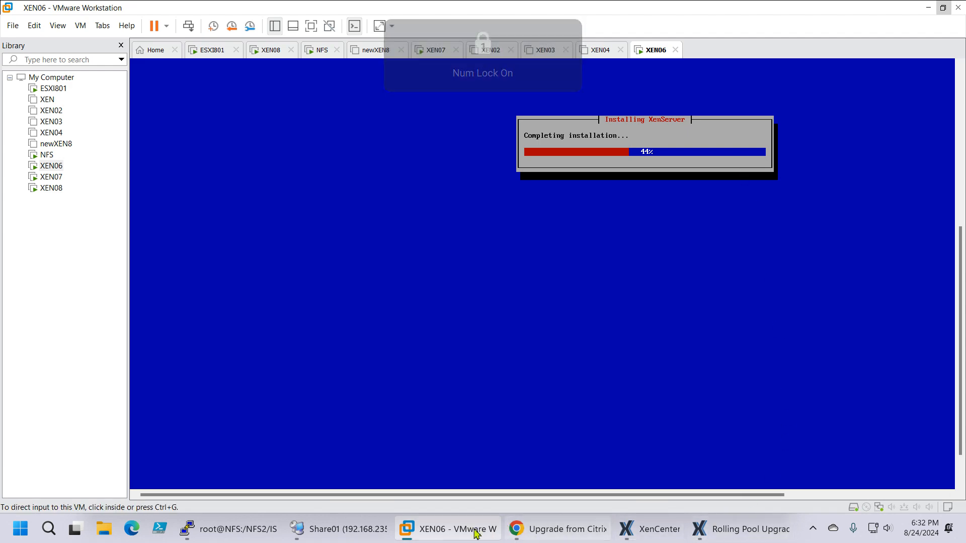
left_click(522, 534)
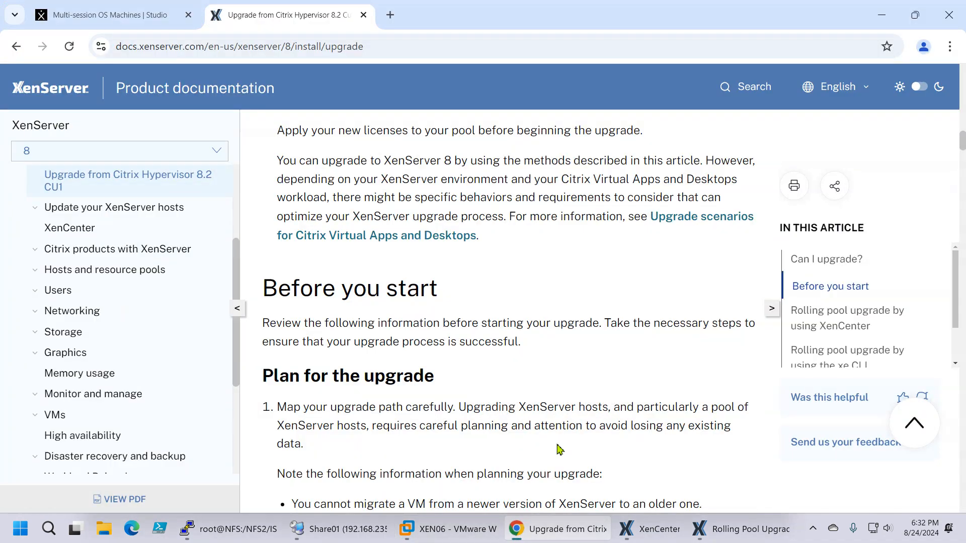
scroll(514, 318, "up", 3)
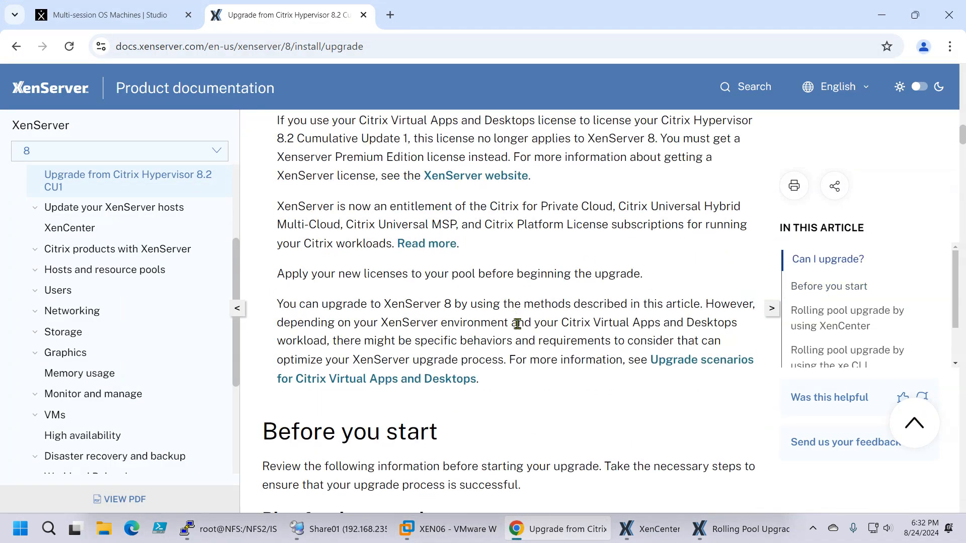
scroll(518, 322, "down", 8)
scroll(531, 330, "down", 10)
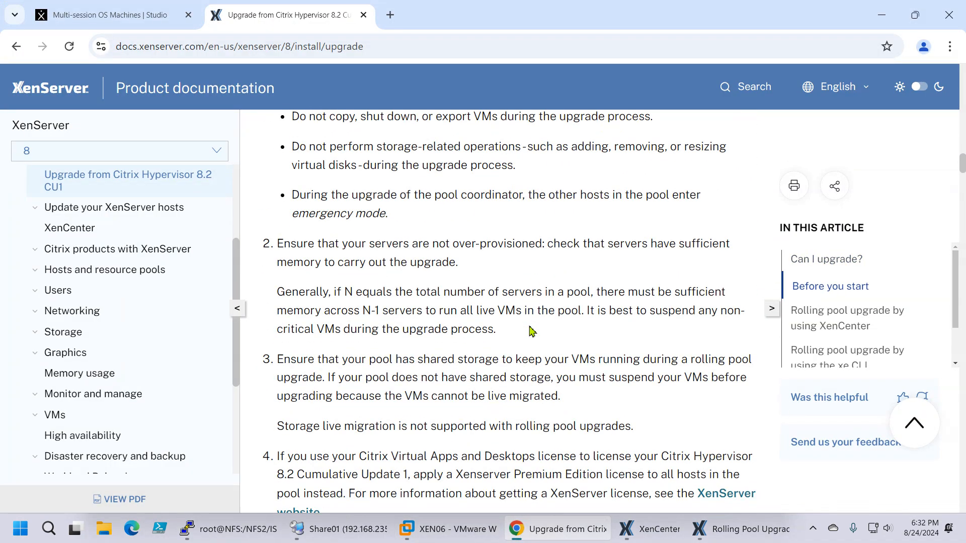
scroll(532, 332, "down", 6)
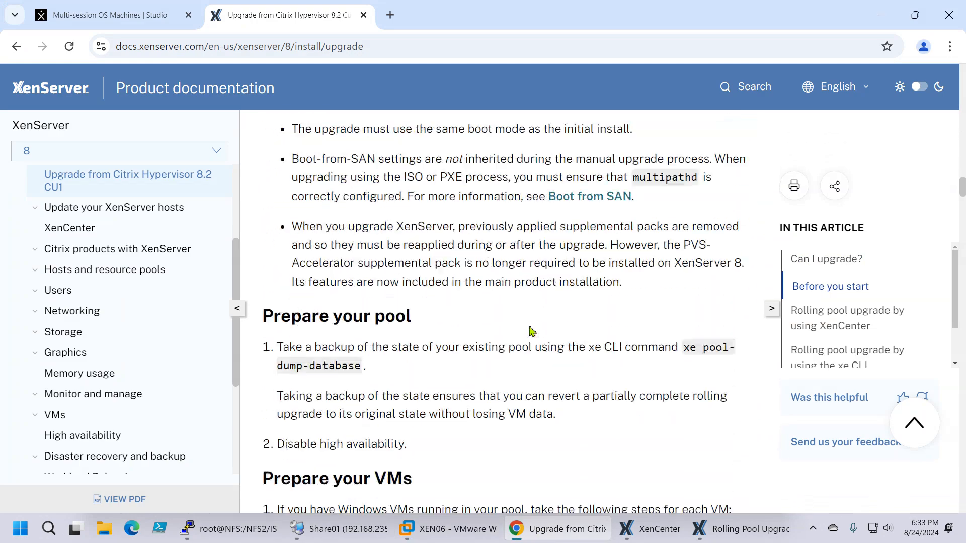
scroll(539, 334, "down", 3)
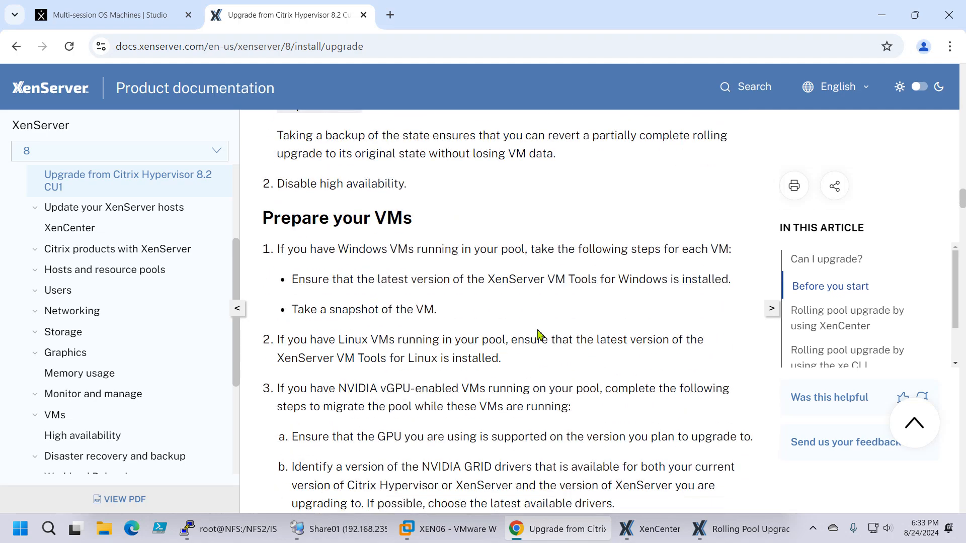
scroll(538, 333, "down", 3)
scroll(540, 335, "up", 20)
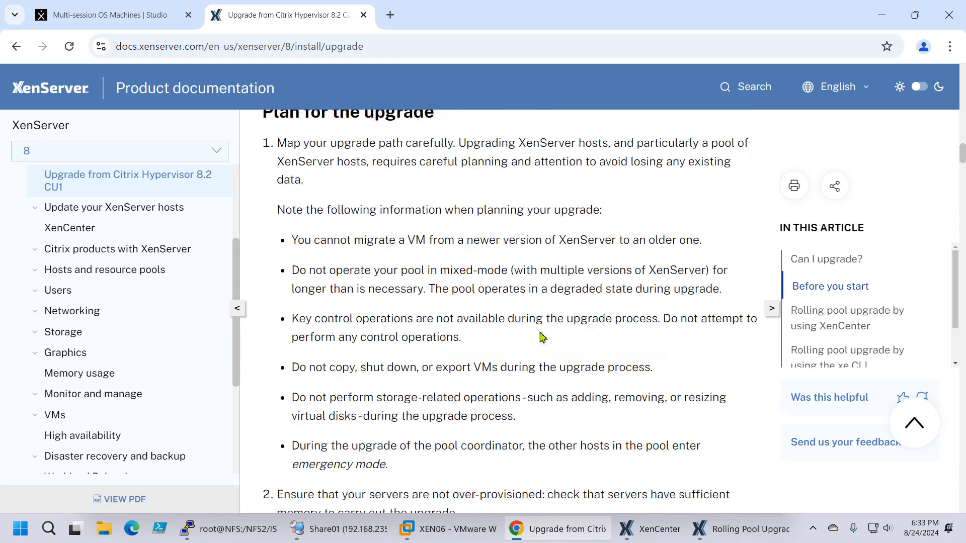
scroll(541, 337, "up", 20)
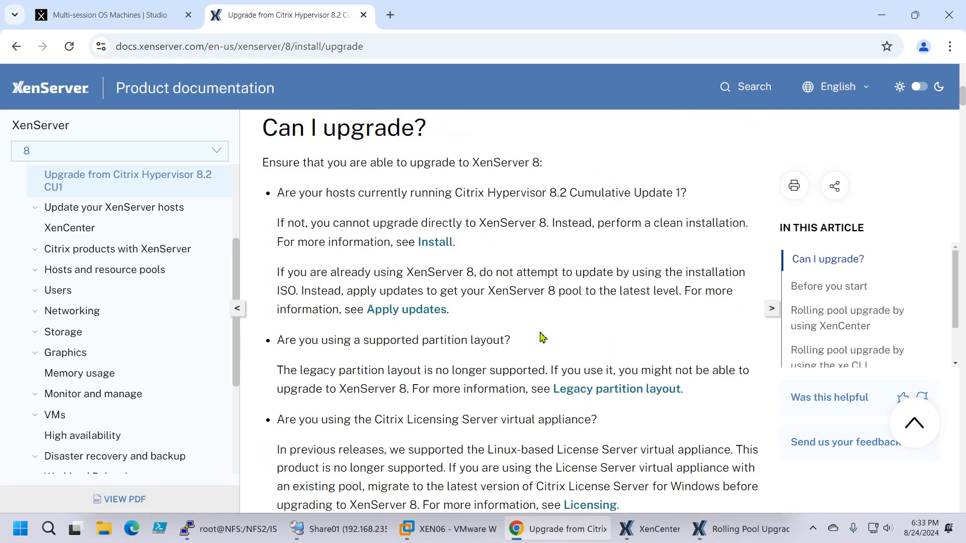
Step: Read the Can I upgrade? checks on partition layout, License Server, certificate key size, hardware, VM operating systems and Citrix workload licensing
scroll(505, 326, "down", 4)
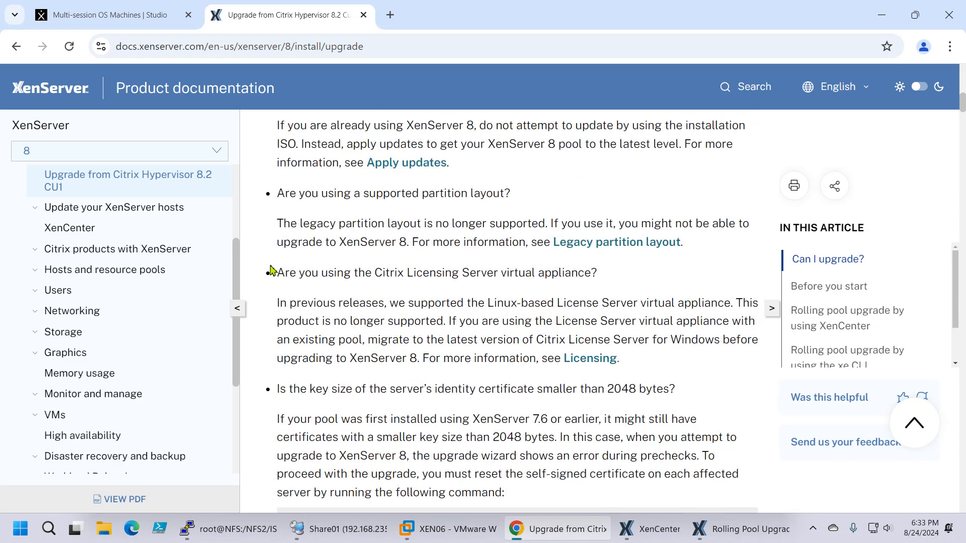
scroll(436, 330, "down", 3)
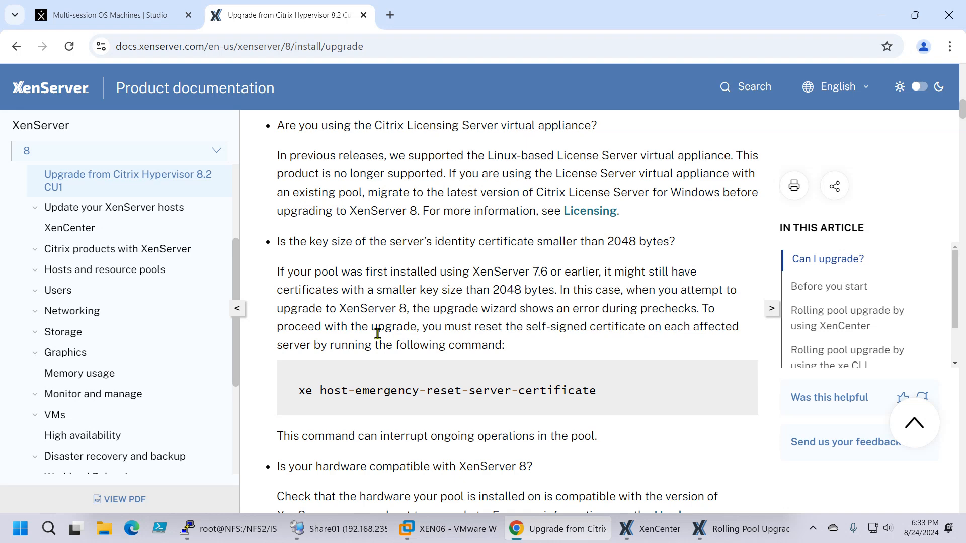
scroll(377, 334, "down", 3)
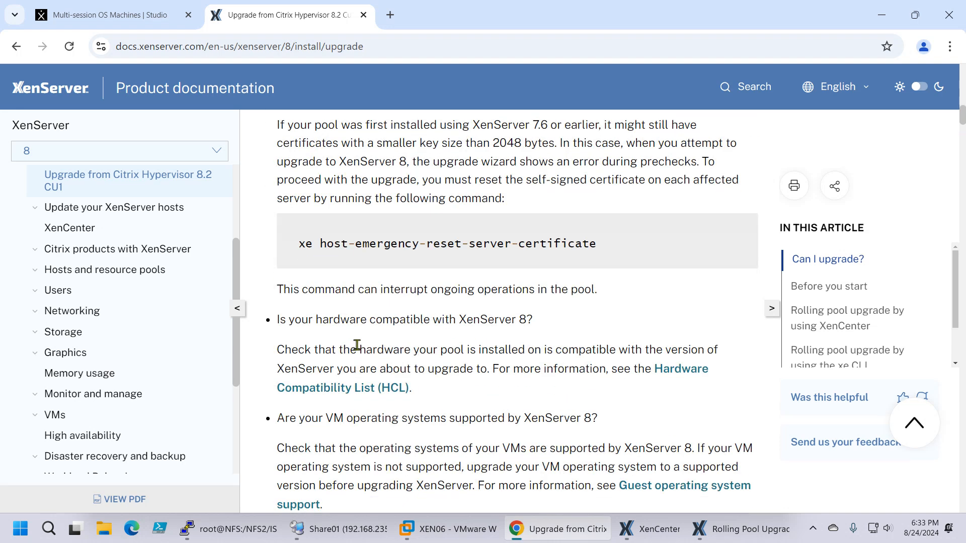
scroll(453, 317, "down", 2)
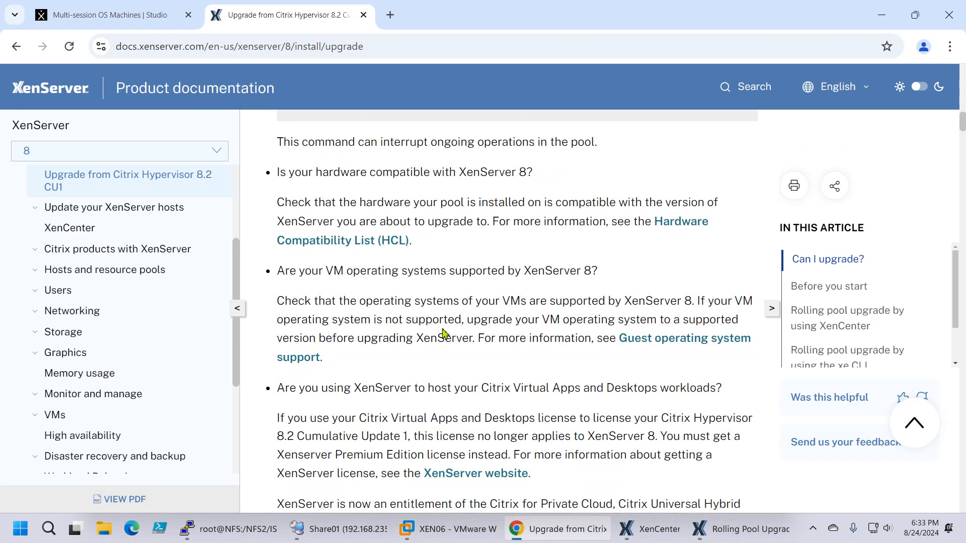
scroll(437, 333, "down", 3)
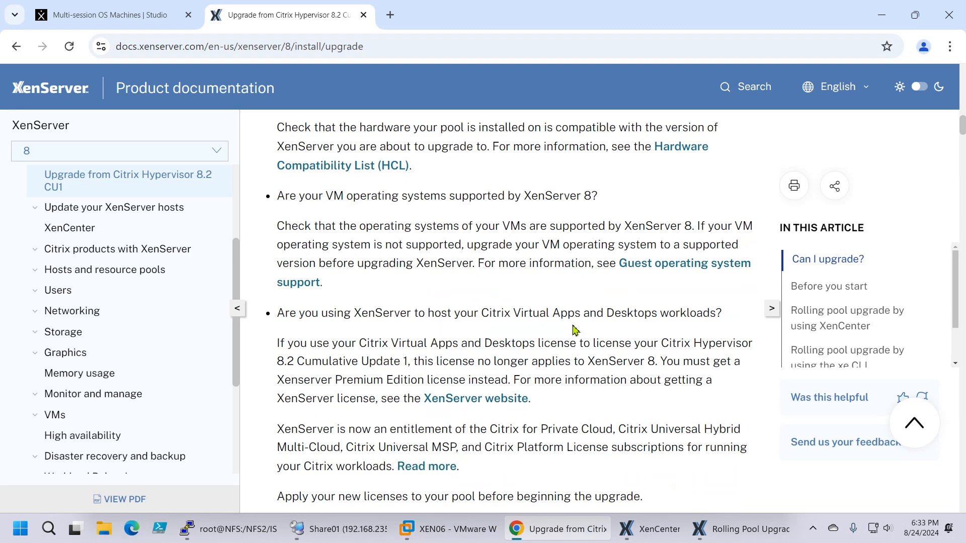
scroll(579, 330, "down", 2)
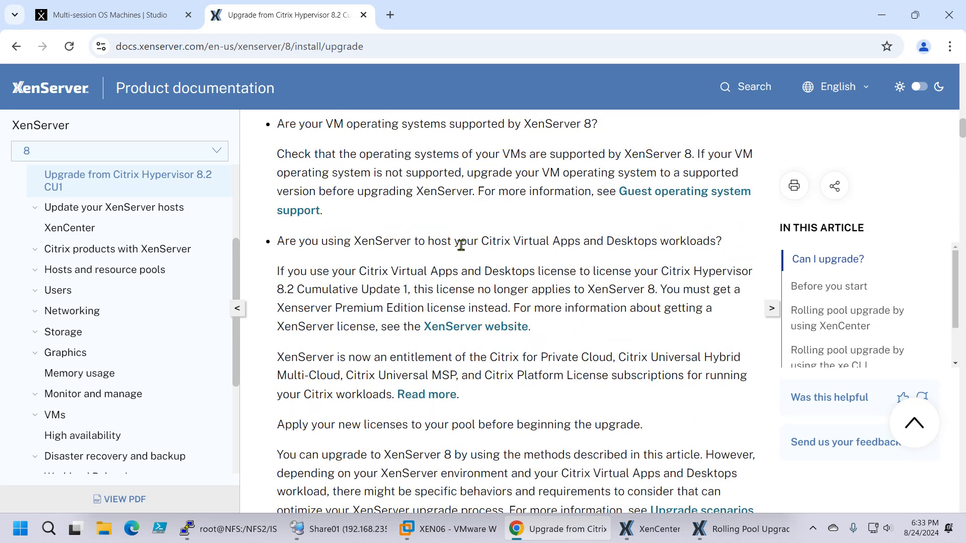
scroll(651, 327, "down", 3)
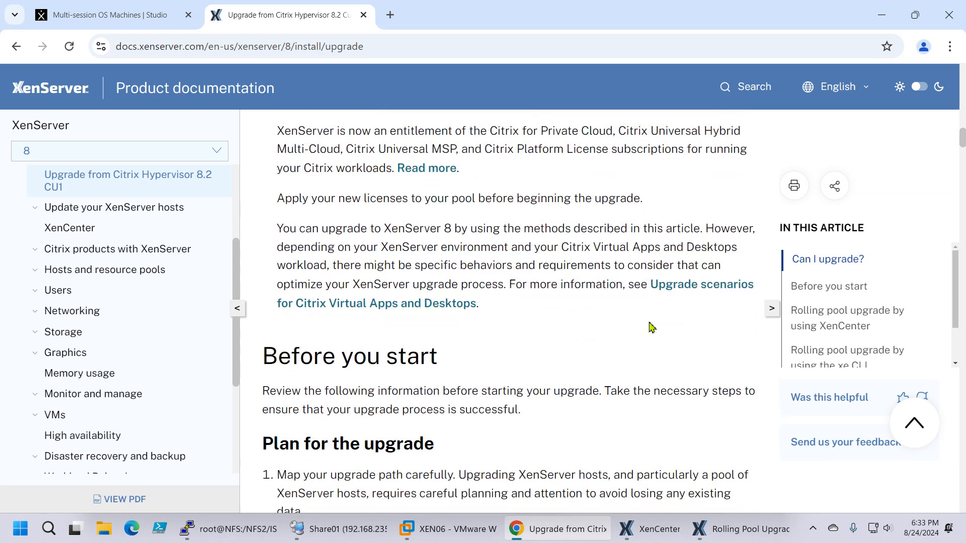
Step: Review the Plan for the upgrade, Prepare your pool and Prepare your VMs sections
scroll(650, 325, "down", 3)
scroll(650, 326, "down", 10)
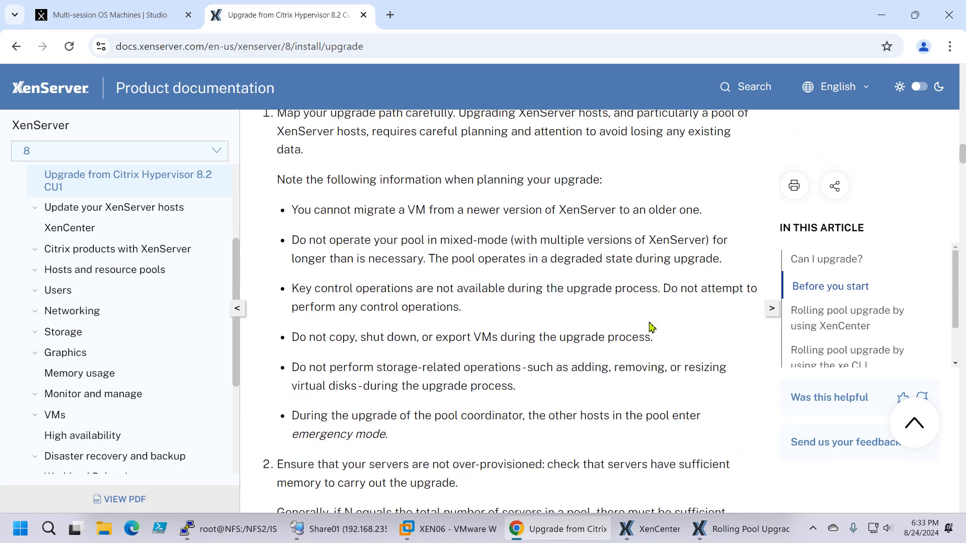
scroll(652, 327, "down", 8)
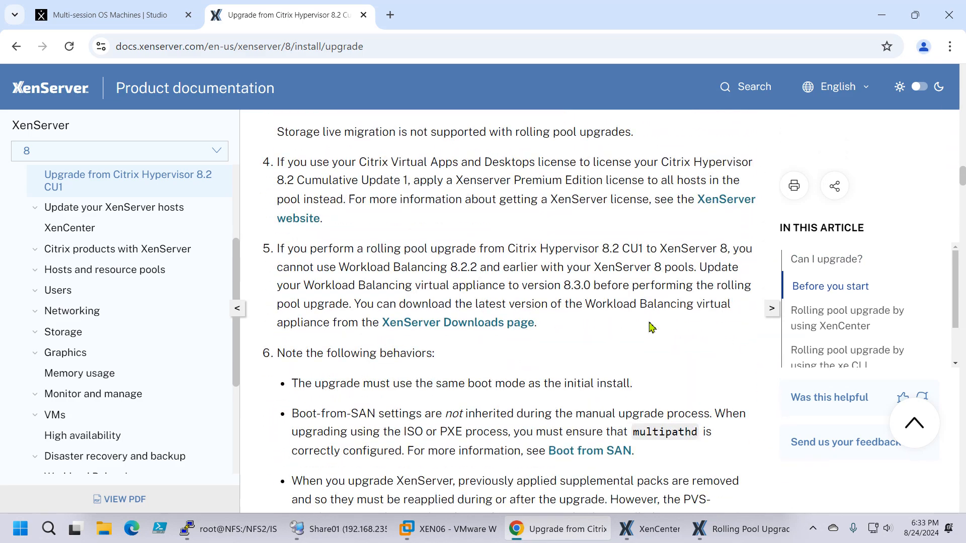
scroll(651, 327, "down", 8)
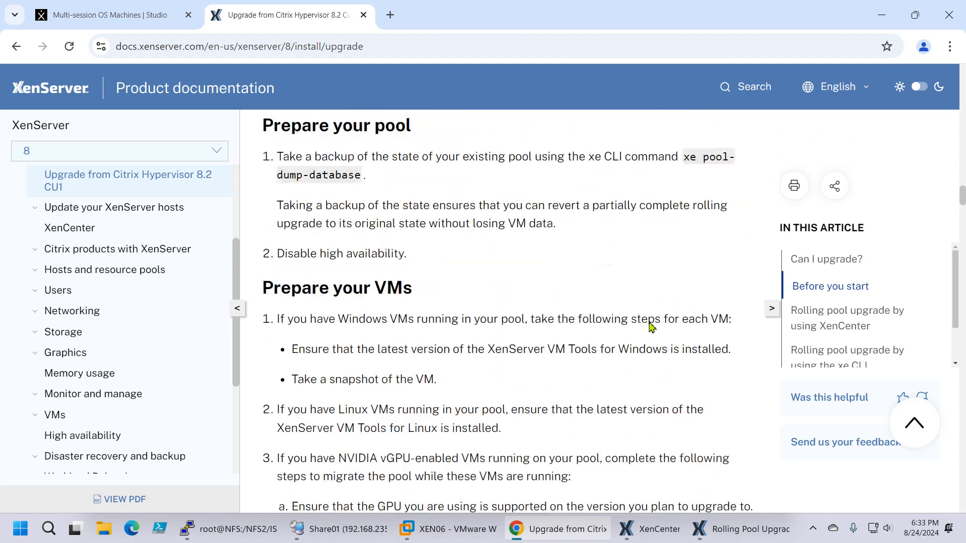
scroll(651, 326, "down", 2)
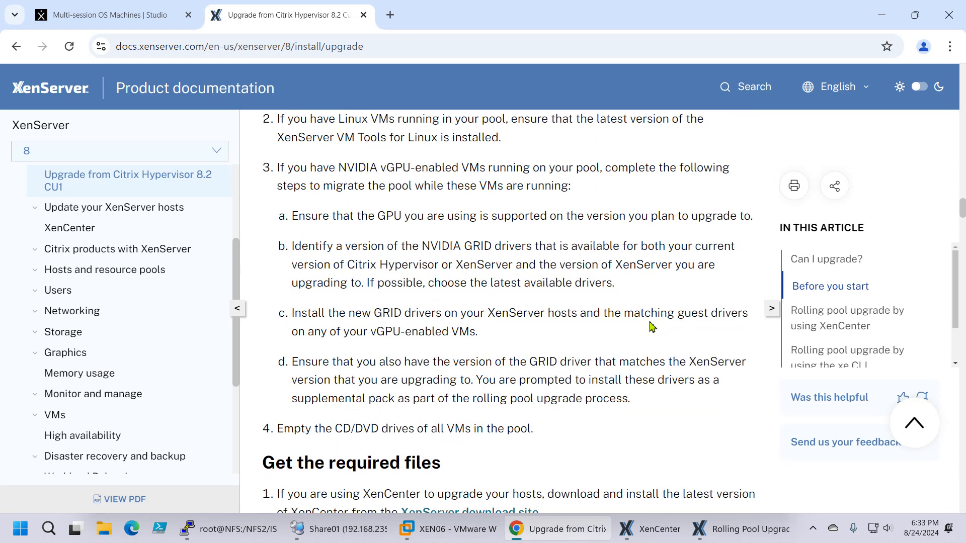
Step: Review the Get the required files section with its installation media options and the introduction to rolling pool upgrade by using XenCenter
scroll(653, 327, "down", 4)
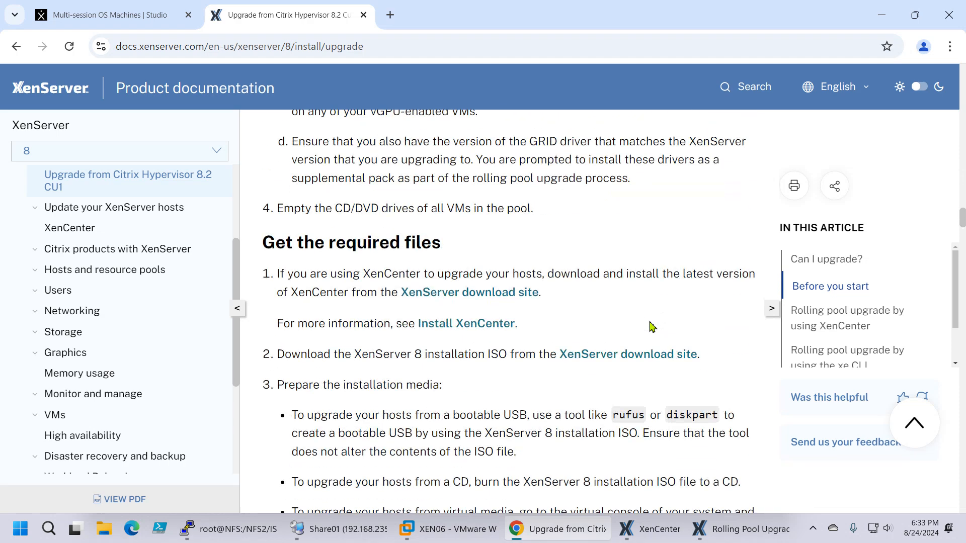
scroll(652, 327, "down", 2)
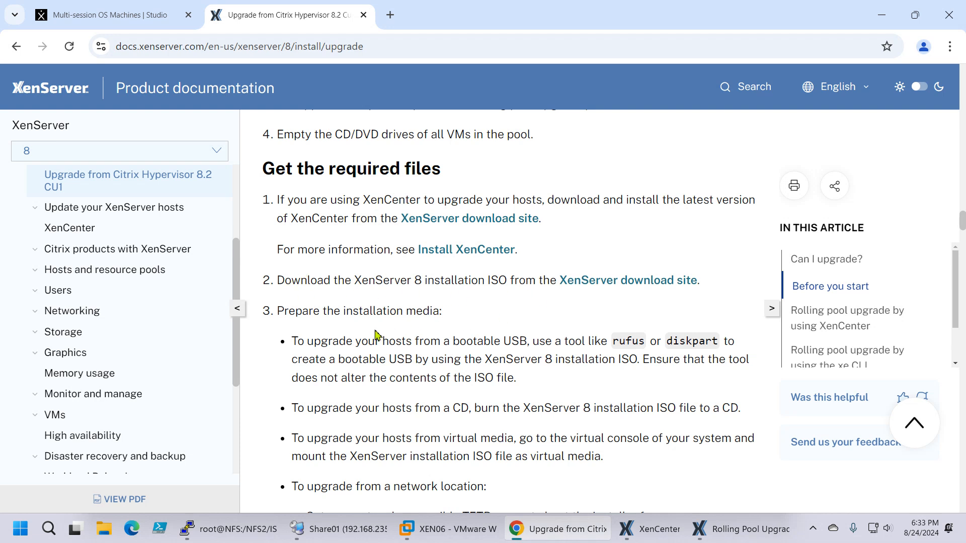
scroll(362, 329, "down", 2)
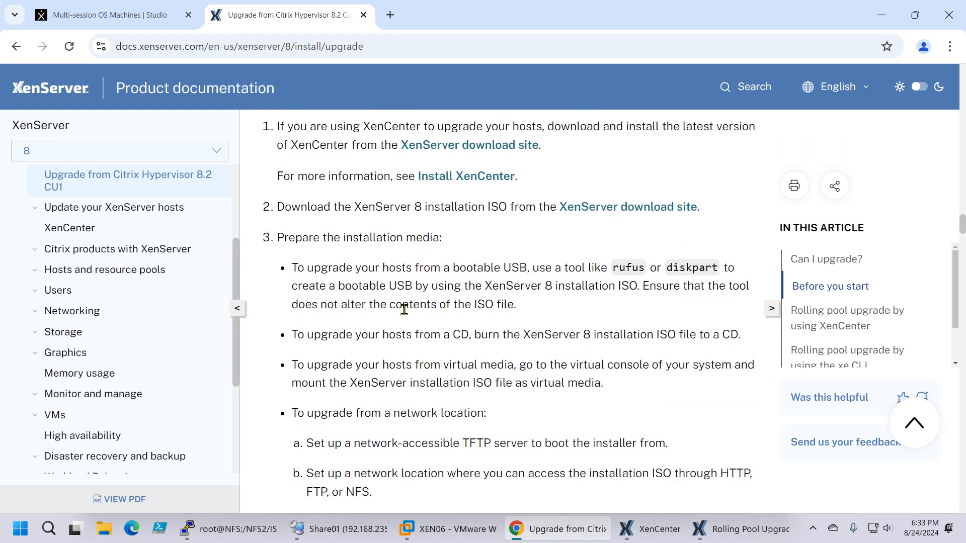
scroll(344, 308, "down", 2)
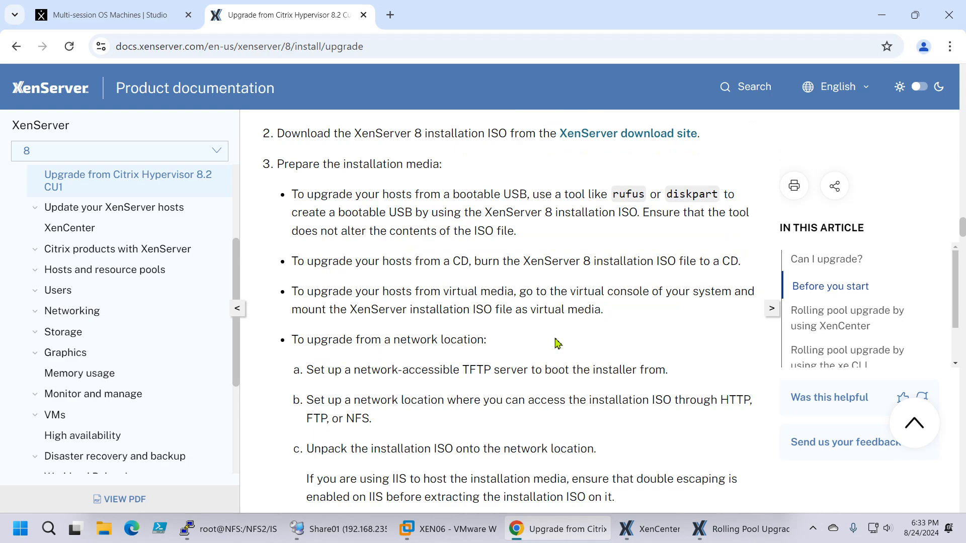
scroll(607, 305, "down", 1)
scroll(608, 305, "down", 3)
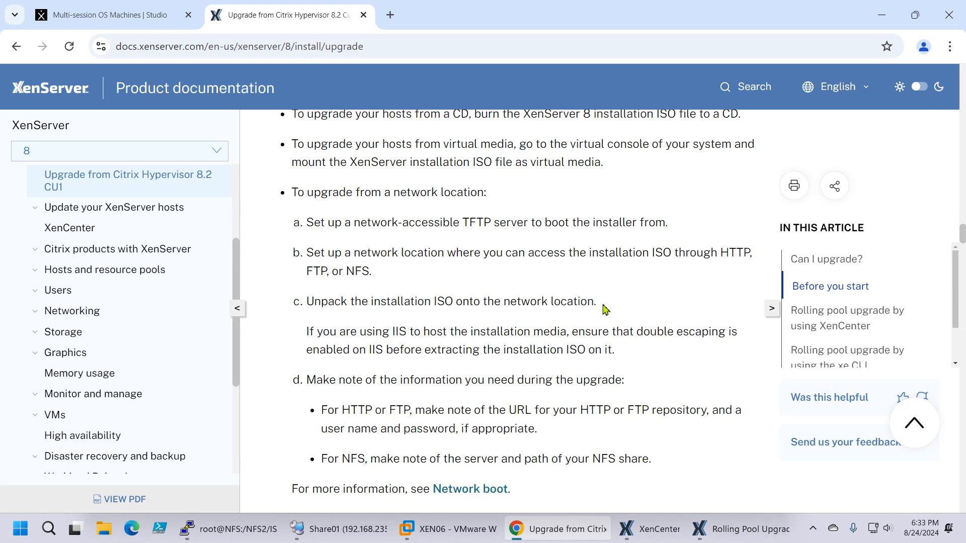
scroll(603, 314, "down", 3)
scroll(603, 311, "down", 5)
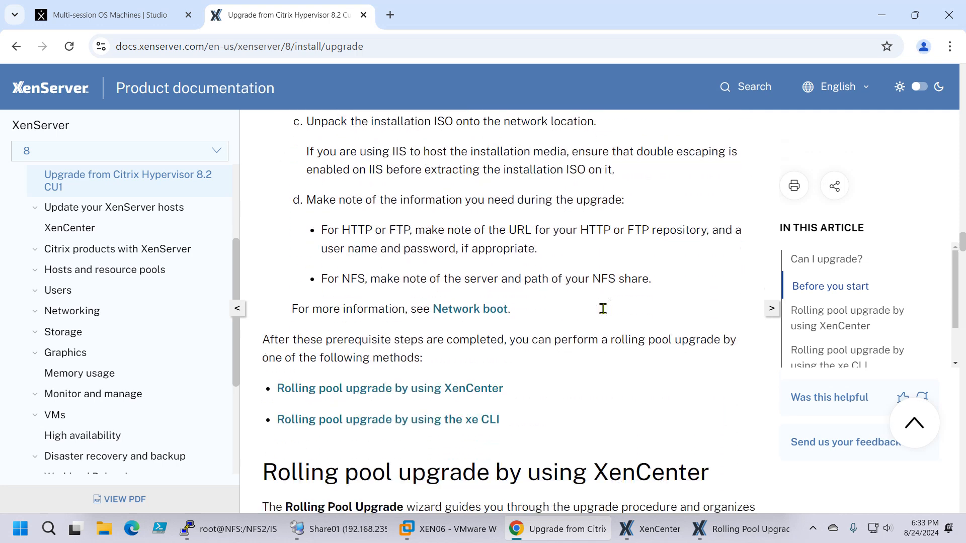
scroll(604, 311, "down", 1)
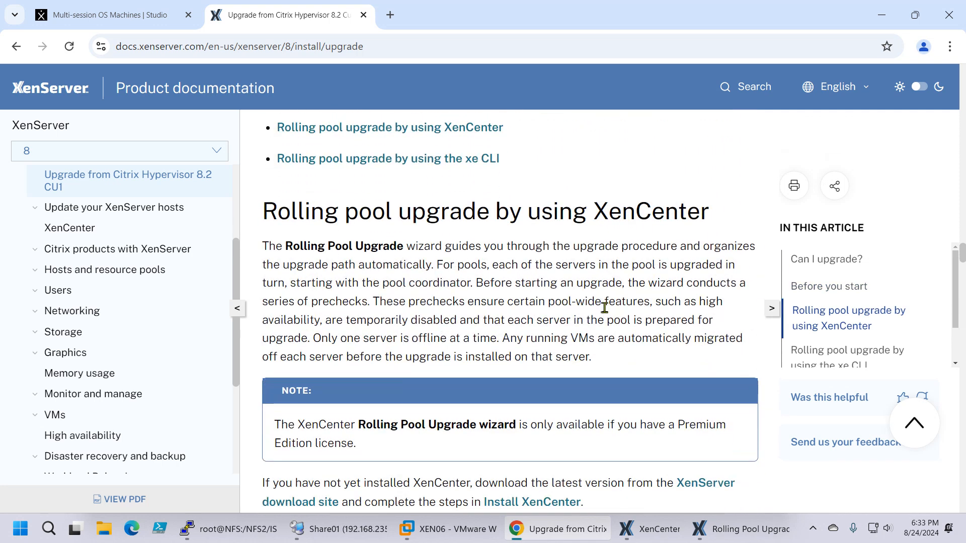
scroll(606, 308, "down", 2)
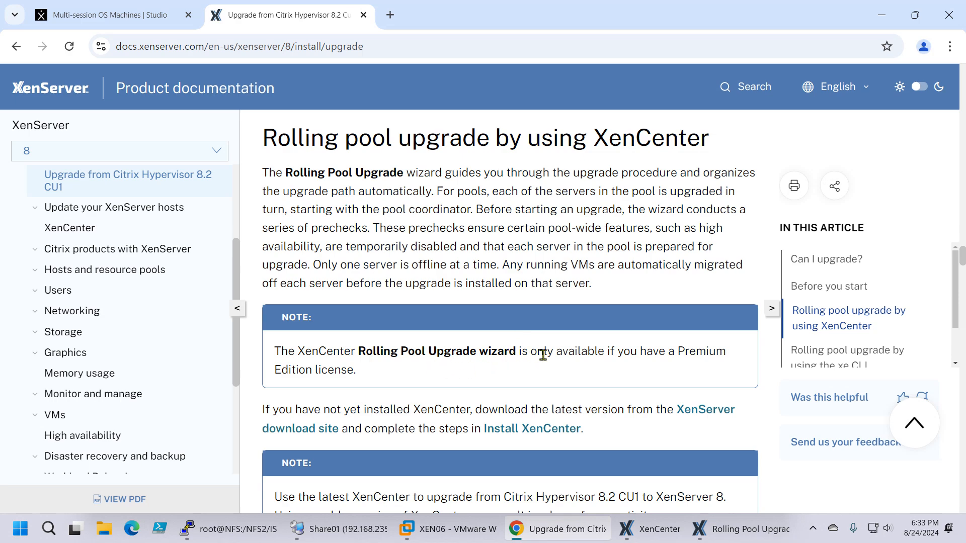
Step: Return to the network location upgrade instructions and highlight the HTTP, FTP and NFS share notes
scroll(543, 355, "up", 9)
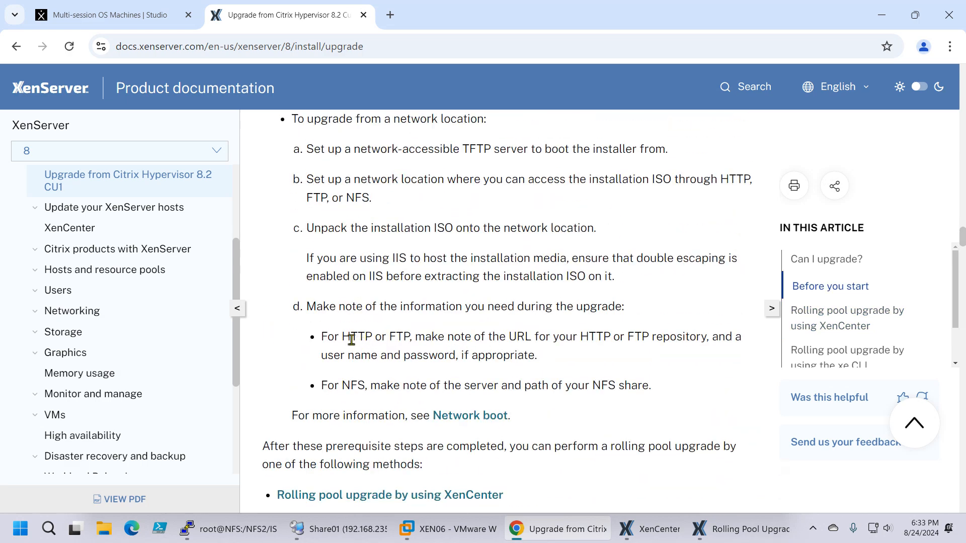
double_click(352, 337)
left_click_drag(391, 336, 426, 337)
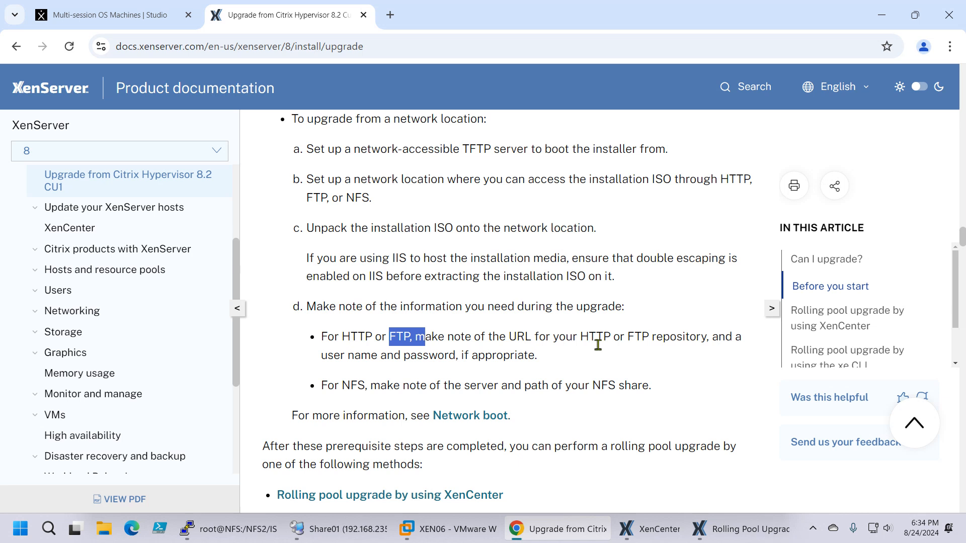
double_click(592, 388)
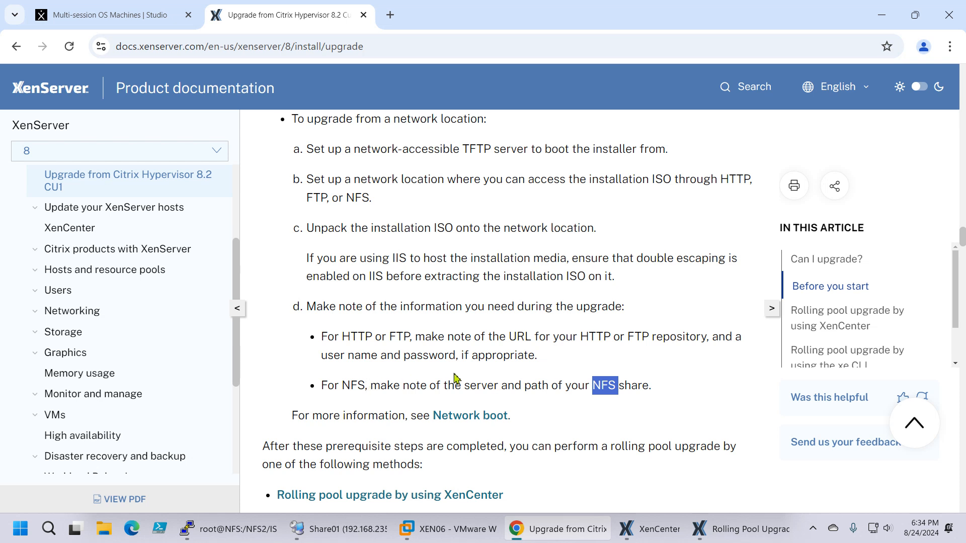
Step: Read the rolling pool upgrade by using XenCenter section and highlight the note about the wizard's Premium Edition license requirement
scroll(523, 350, "down", 3)
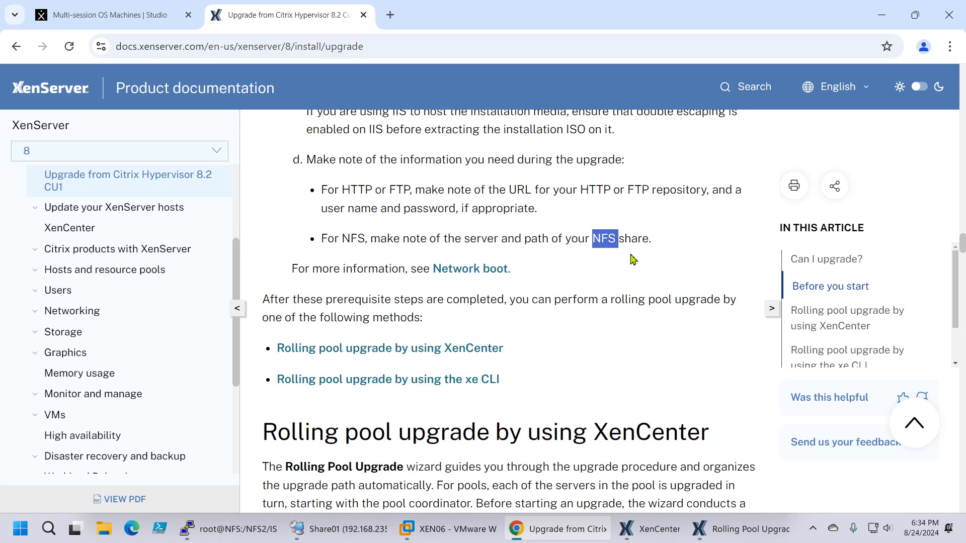
scroll(633, 259, "down", 3)
scroll(633, 260, "down", 5)
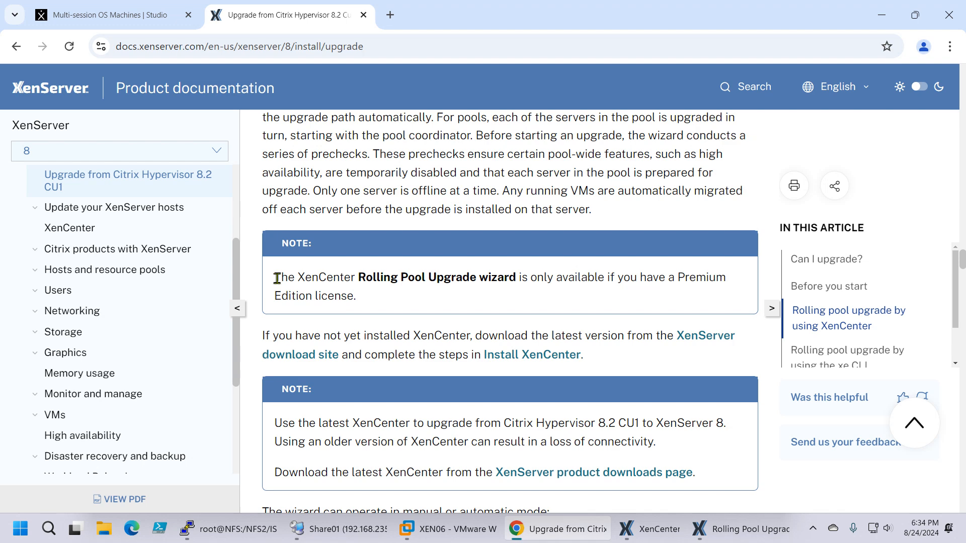
left_click_drag(277, 278, 387, 302)
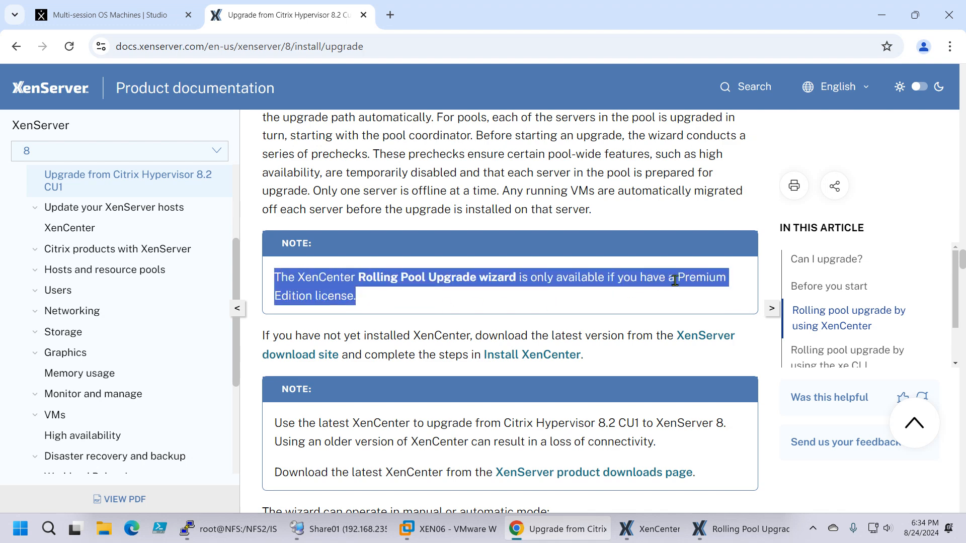
left_click(551, 292)
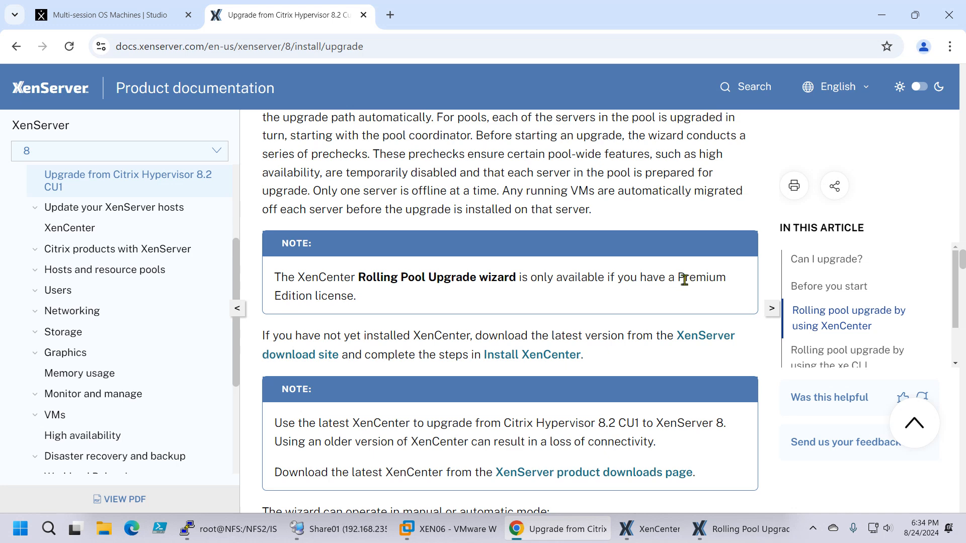
left_click_drag(685, 279, 693, 299)
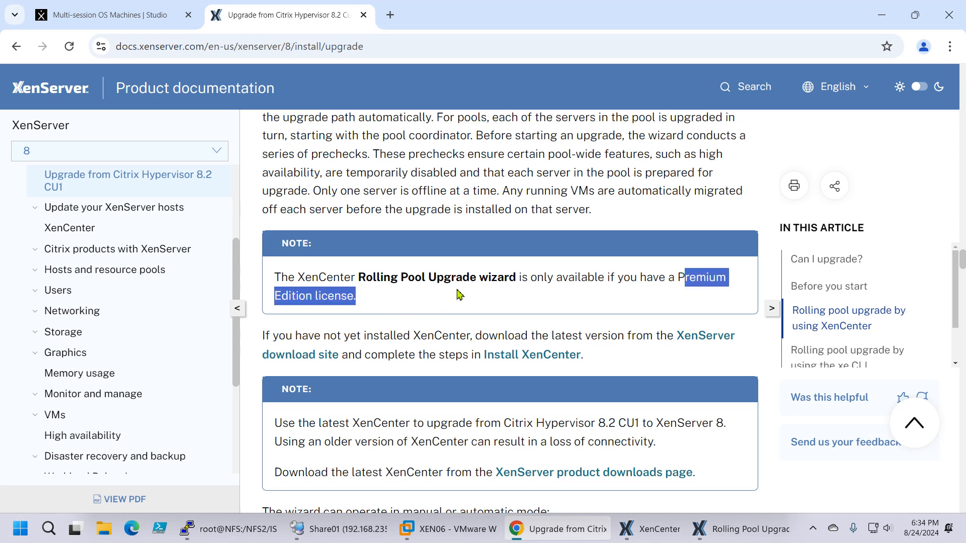
Step: Switch to the XEN06 console in VMware Workstation and acknowledge the completed XenServer installation to reboot the host
left_click(459, 294)
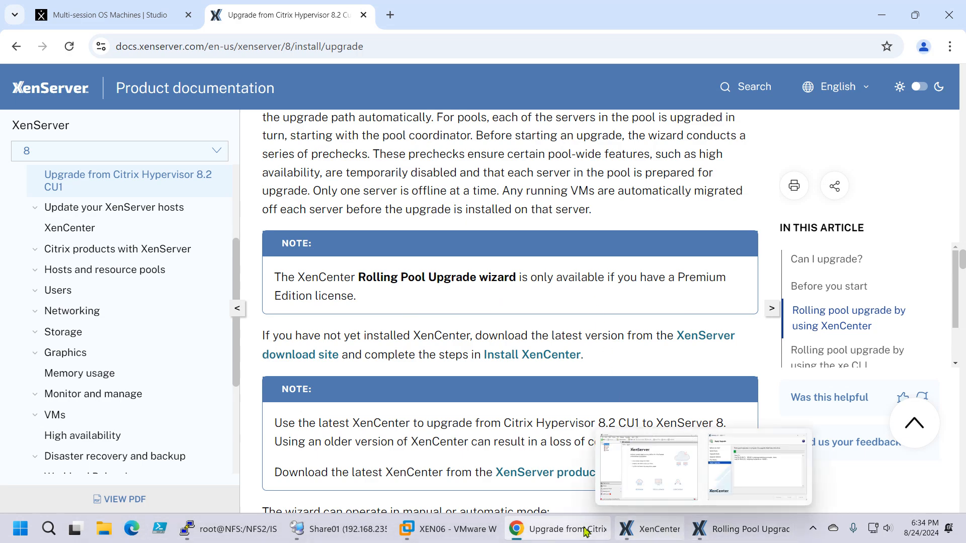
left_click(424, 534)
left_click(630, 297)
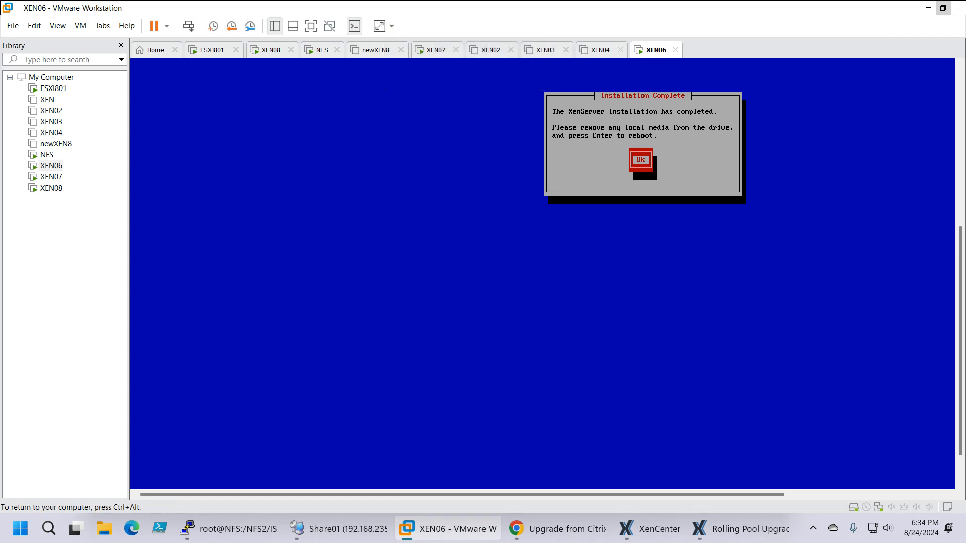
key("Return")
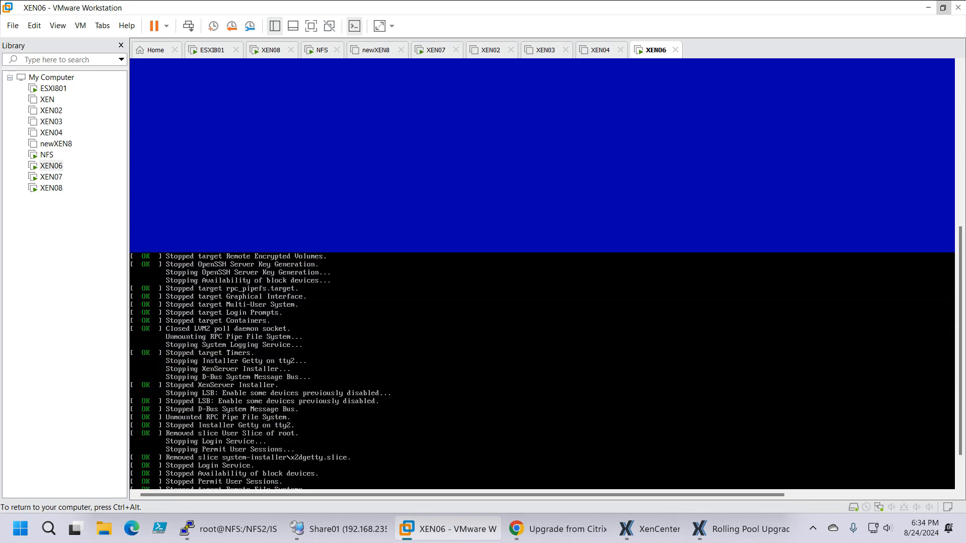
key("ctrl+alt")
Step: Switch to XenCenter, check the Rolling Pool Upgrade progress beside the server list, and minimize both windows to watch XEN06 boot
left_click(735, 536)
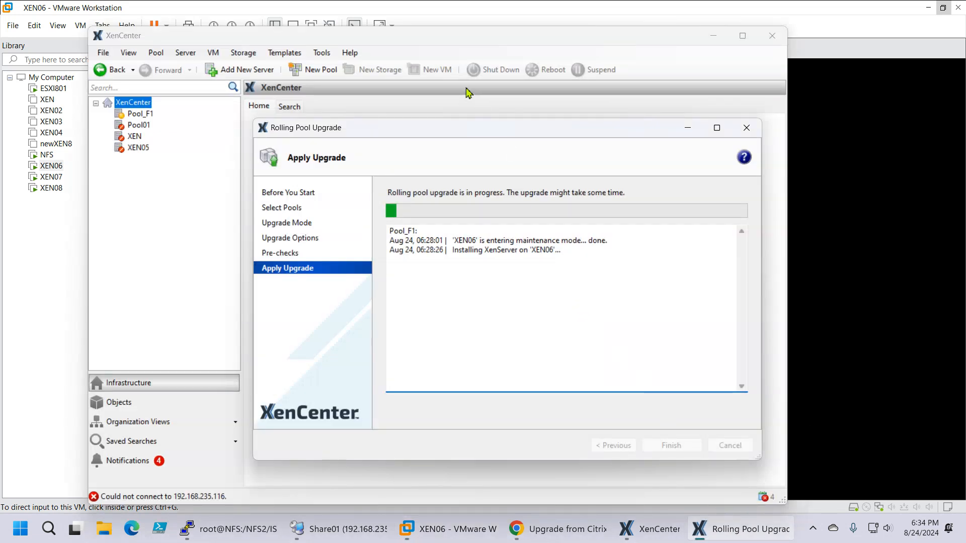
left_click_drag(430, 40, 506, 40)
left_click_drag(474, 132, 592, 131)
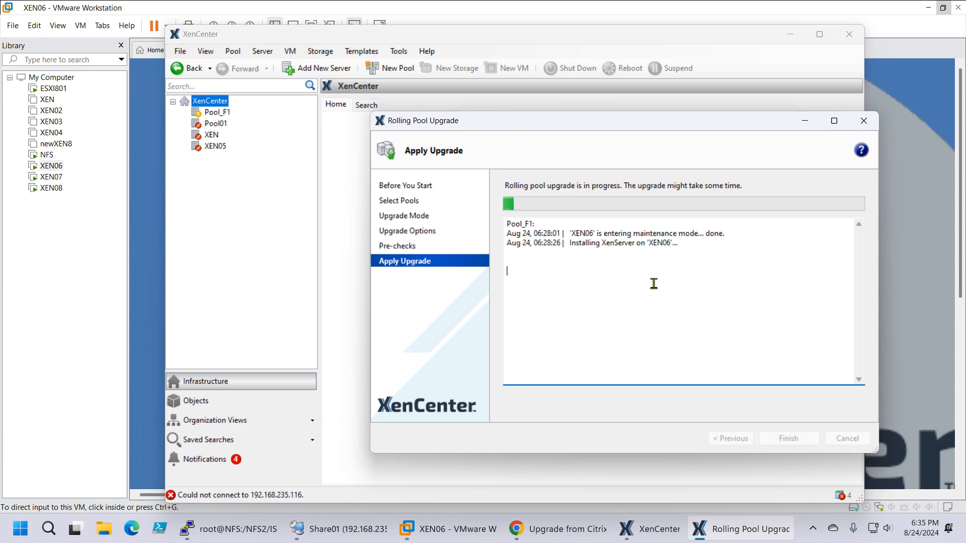
left_click(805, 121)
left_click(790, 34)
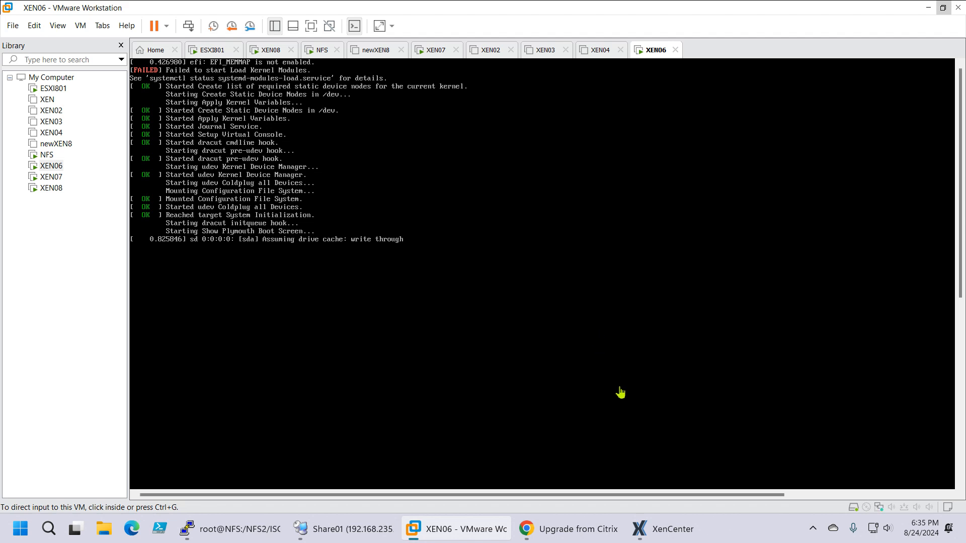
Step: Check the rolling pool upgrade progress in XenCenter against the XEN06 configuration console in VMware Workstation, including its version and management network parameters
left_click(681, 536)
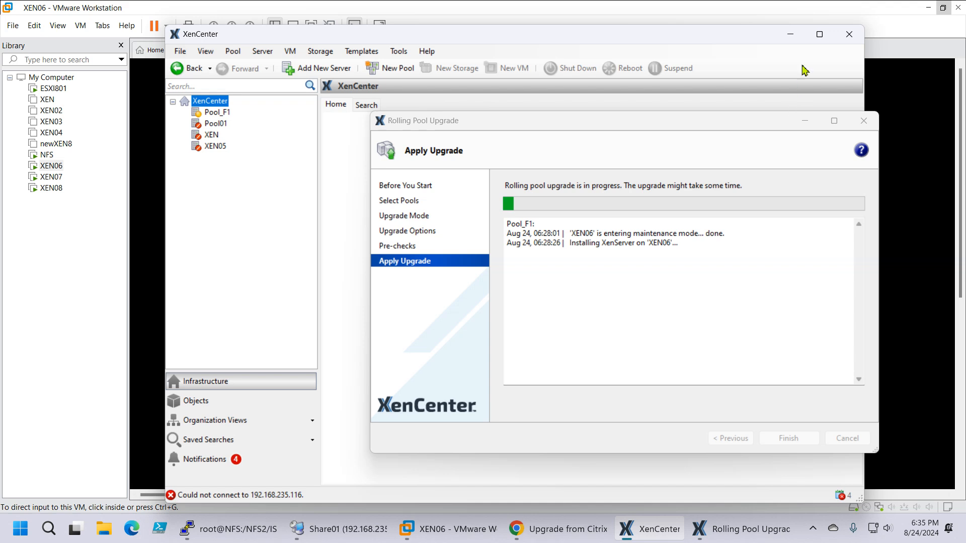
left_click(448, 528)
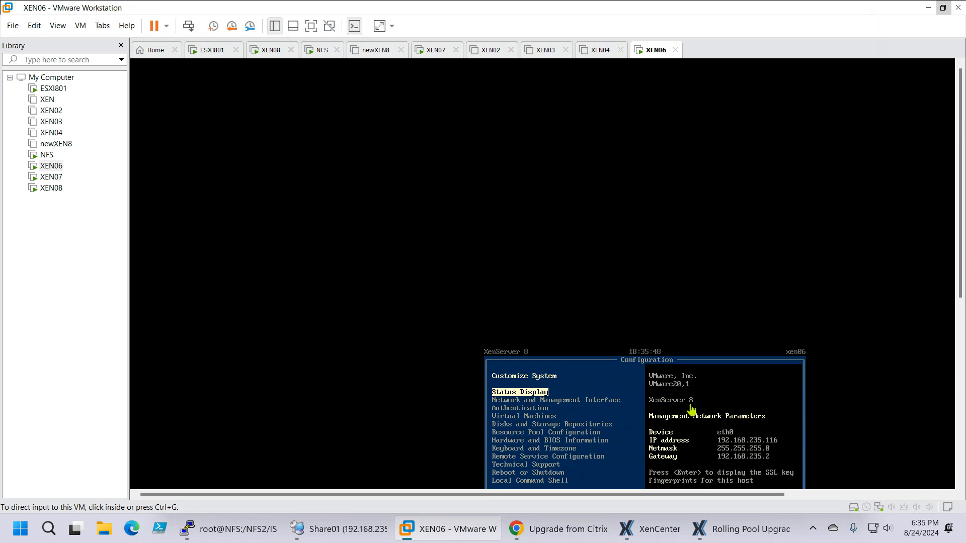
left_click(660, 525)
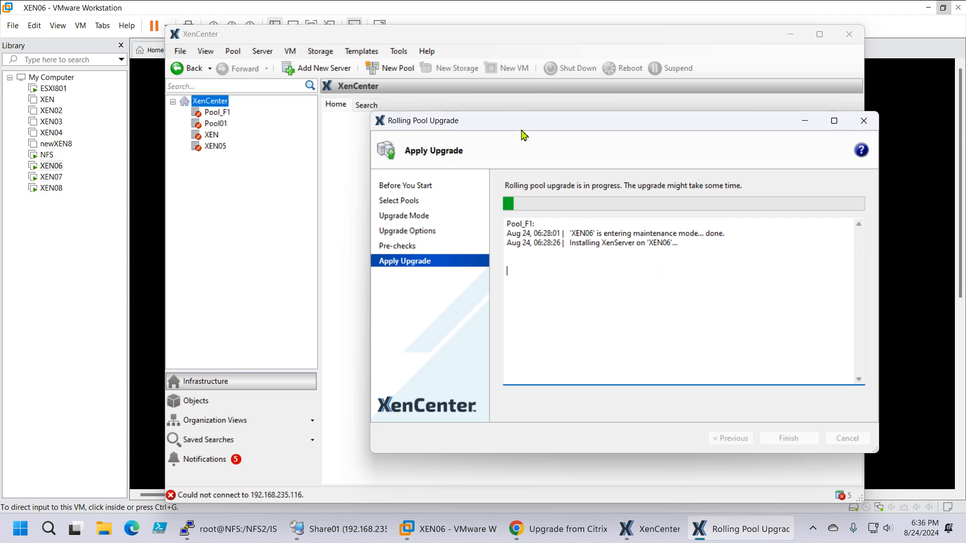
left_click_drag(524, 121, 468, 120)
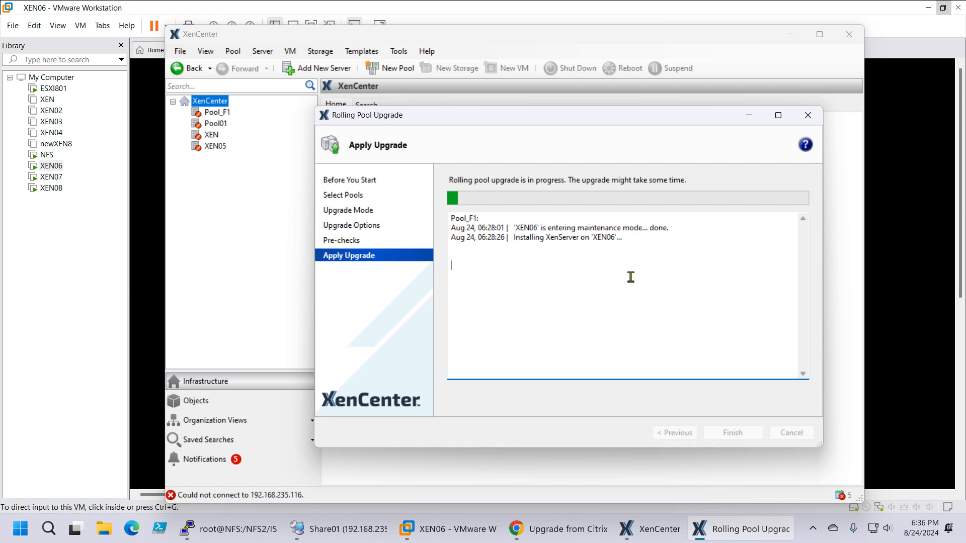
left_click(438, 538)
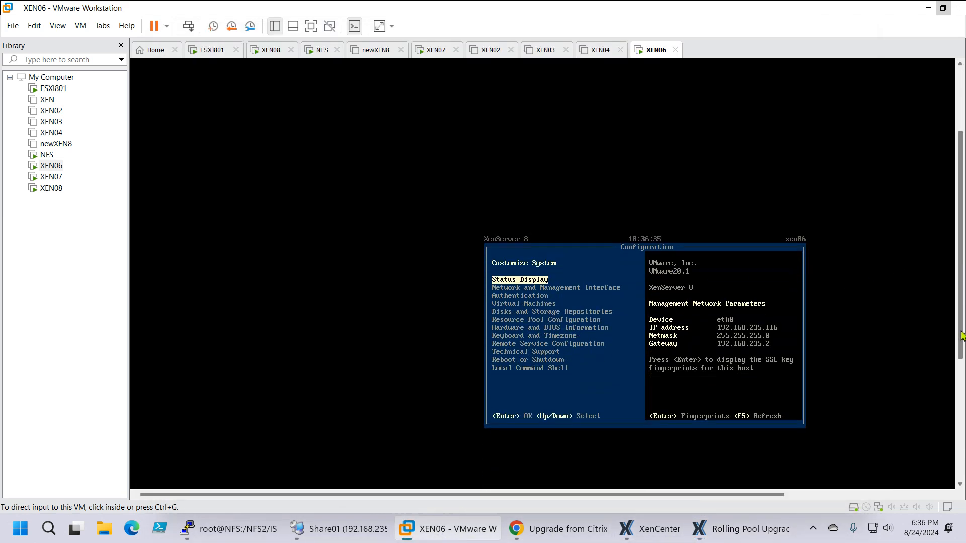
scroll(962, 336, "down", 1)
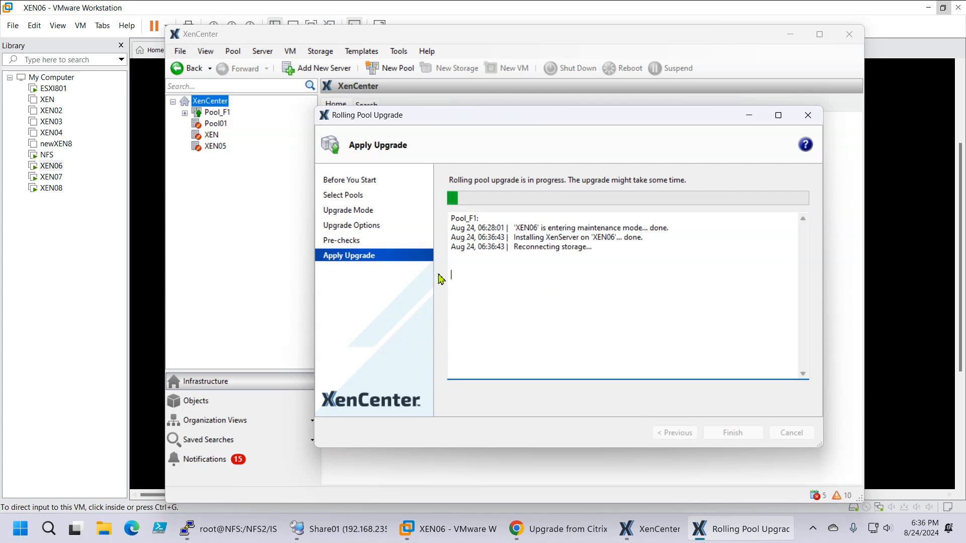
Step: Expand Pool_F1 and its hosts XEN06, XEN07 and XEN08 in XenCenter to inspect their VMs and storage
left_click(185, 112)
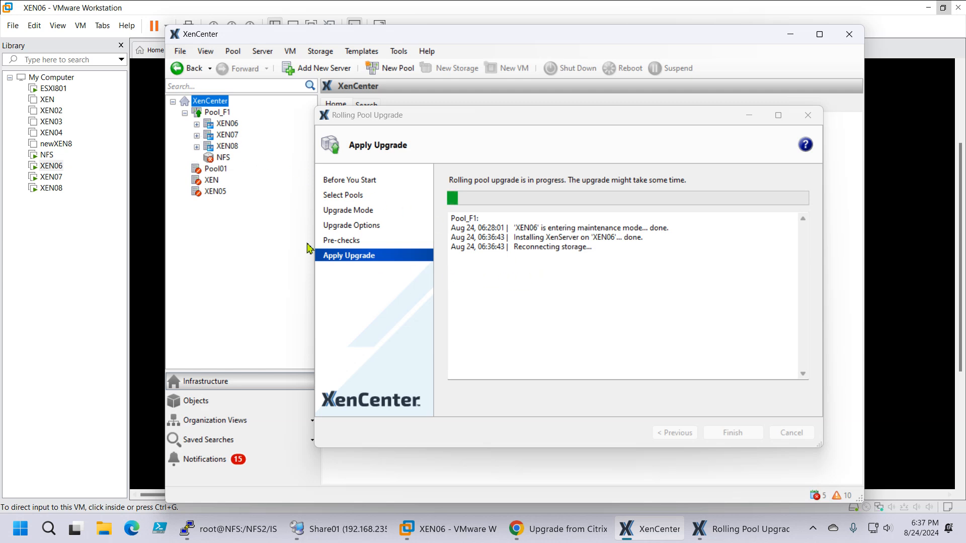
left_click(197, 146)
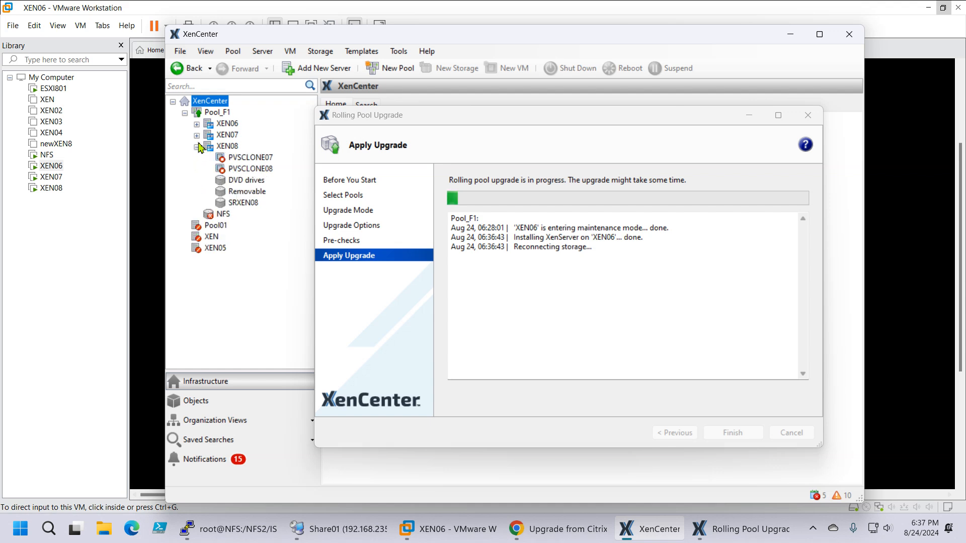
left_click(197, 135)
left_click(197, 124)
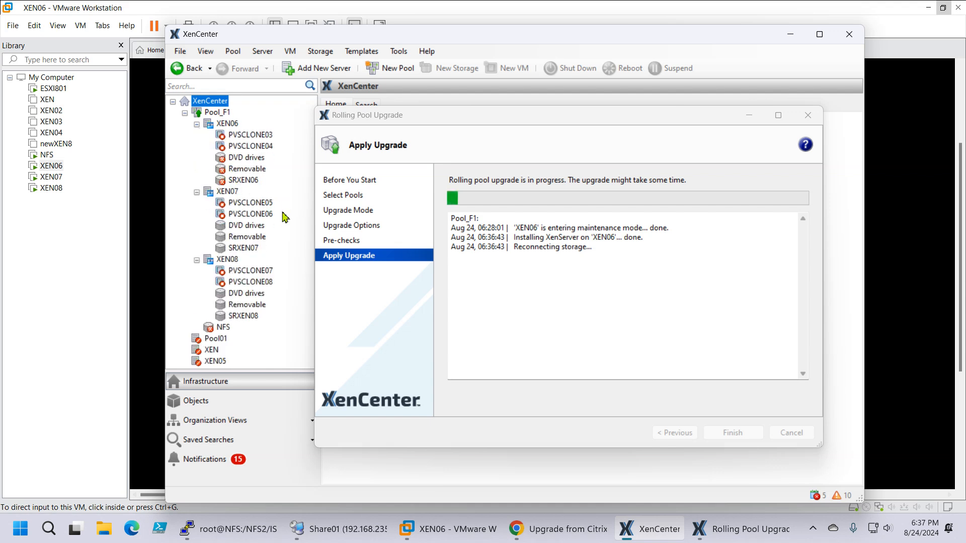
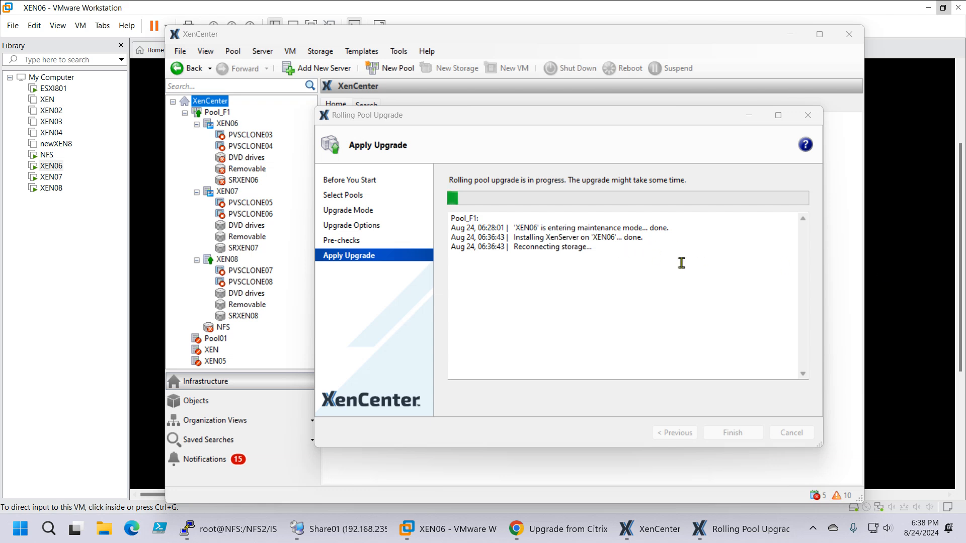
Step: Move the Rolling Pool Upgrade window aside in XenCenter and reboot XEN07 to begin its XenServer upgrade
left_click(451, 139)
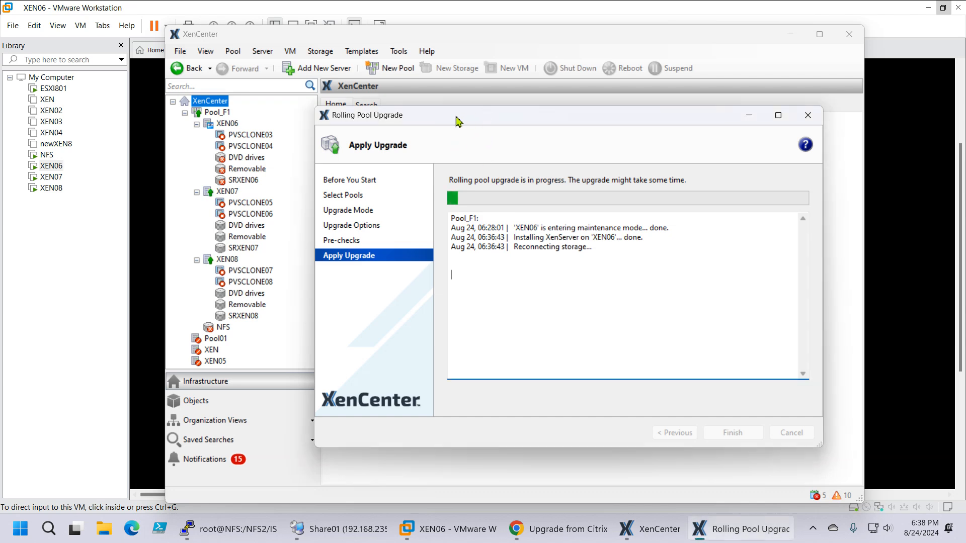
left_click_drag(537, 117, 574, 116)
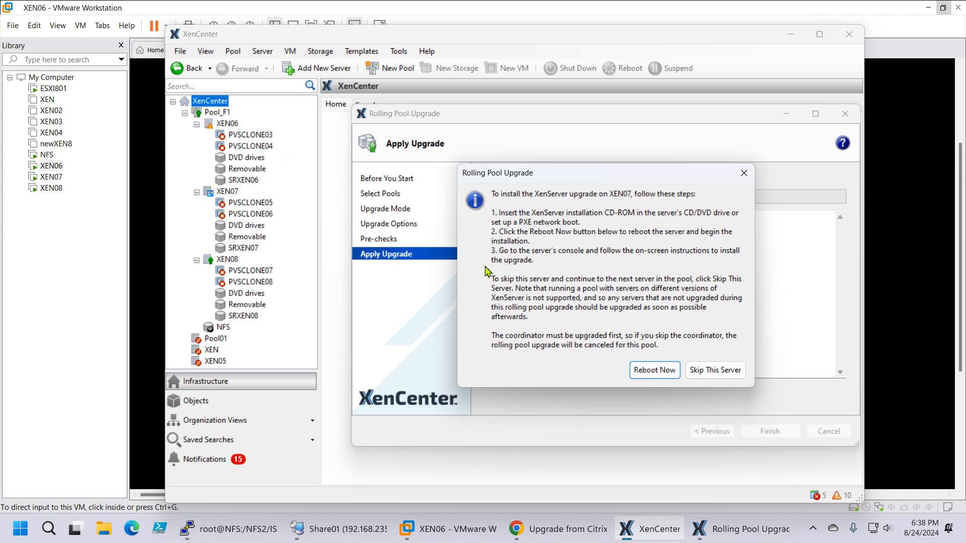
left_click(652, 372)
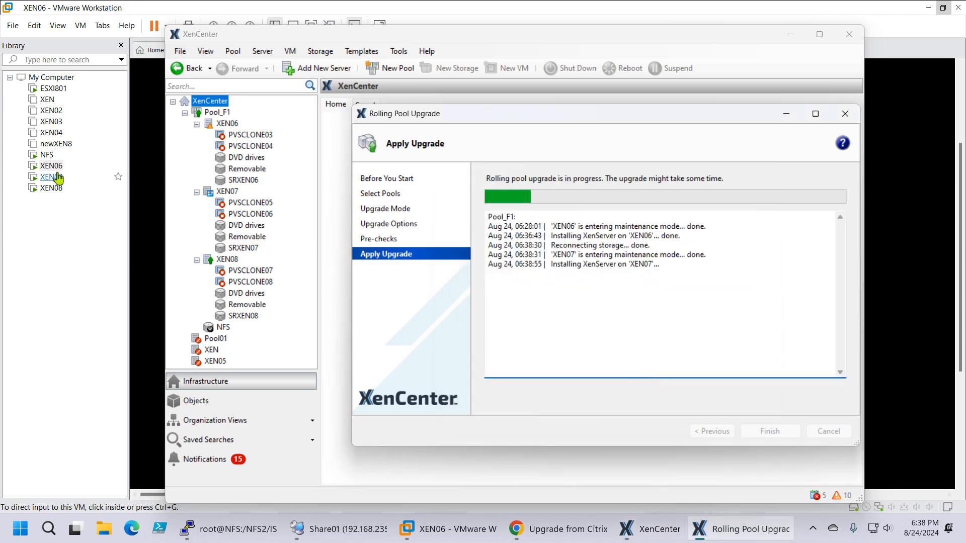
Step: Switch to the XEN07 console in VMware Workstation and boot it from the EFI VMware Virtual IDE CDROM Drive (IDE 1:0)
left_click(51, 176)
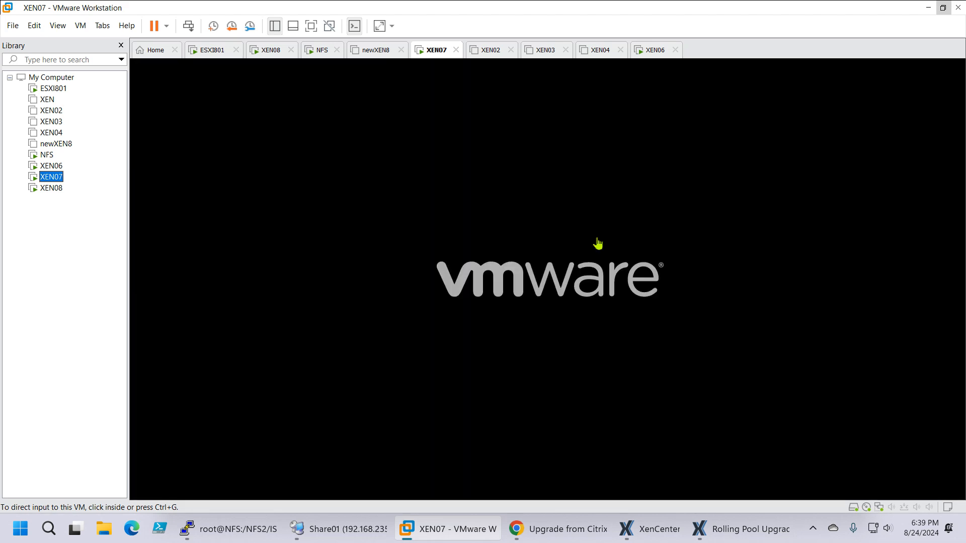
left_click(598, 244)
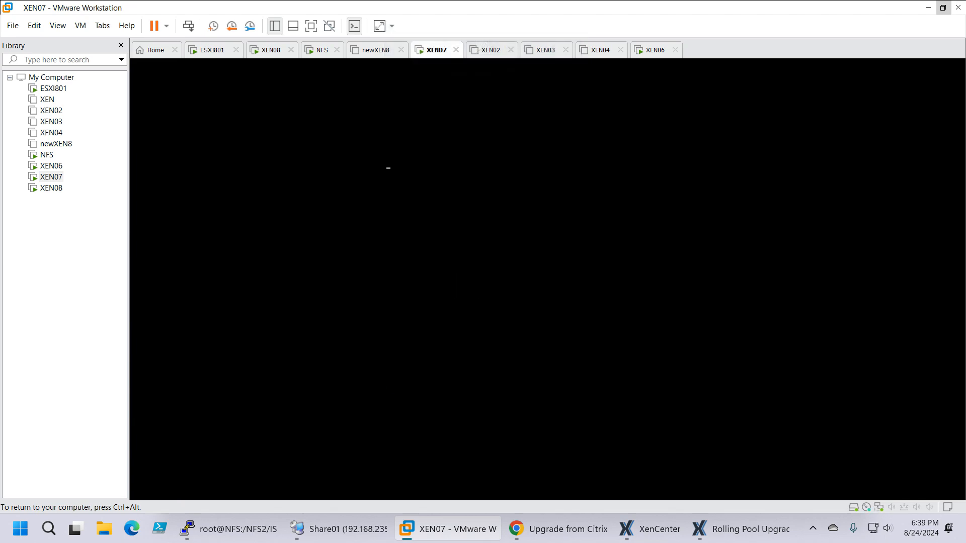
key("Down")
key("Down")
key("Down")
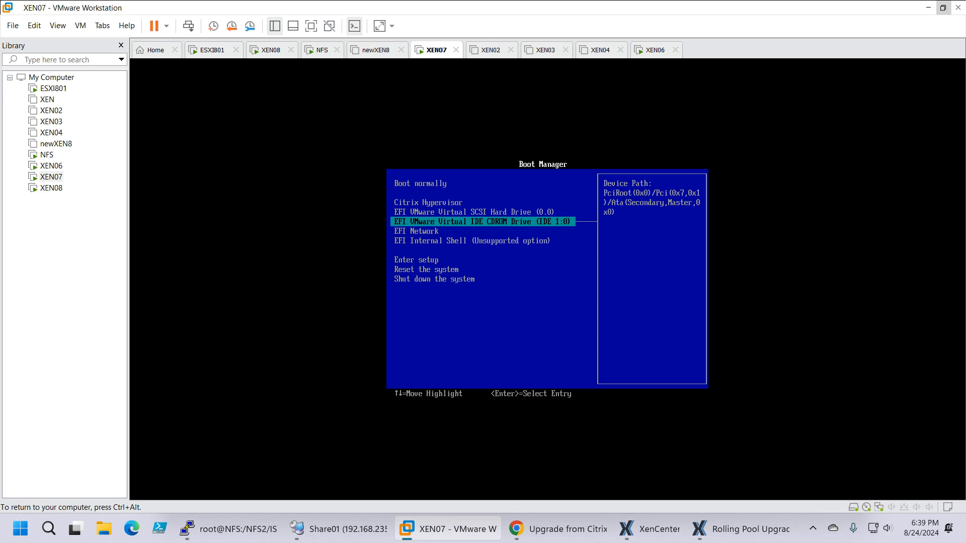
key("Return")
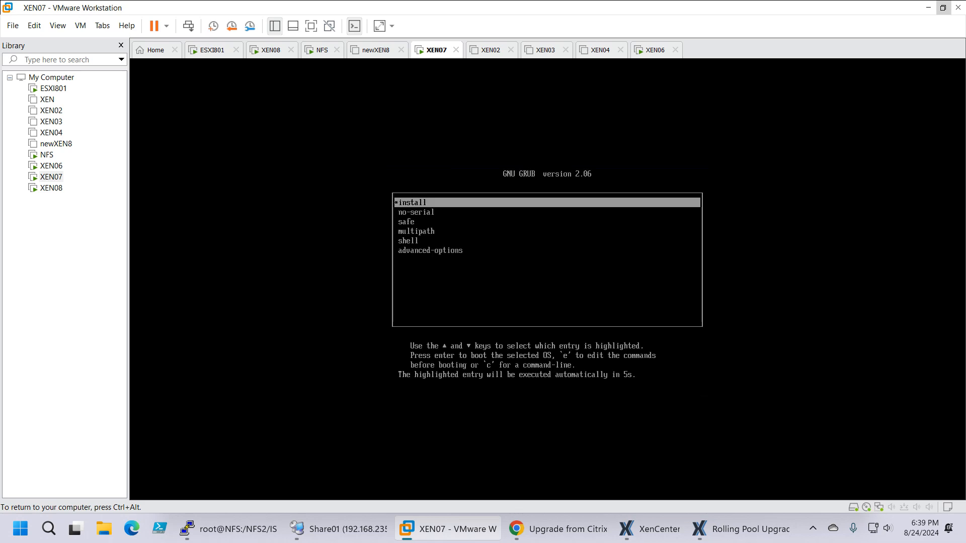
Step: Start the XenServer 8 installer with the install boot entry, accepting the [qwerty] us keymap and the setup welcome notice
key("Down")
key("Up")
key("Return")
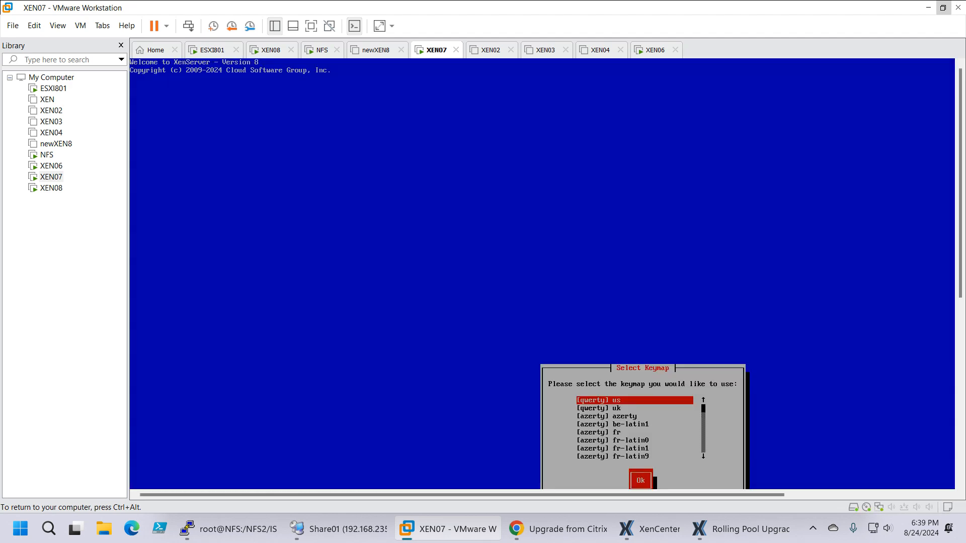
key("Tab")
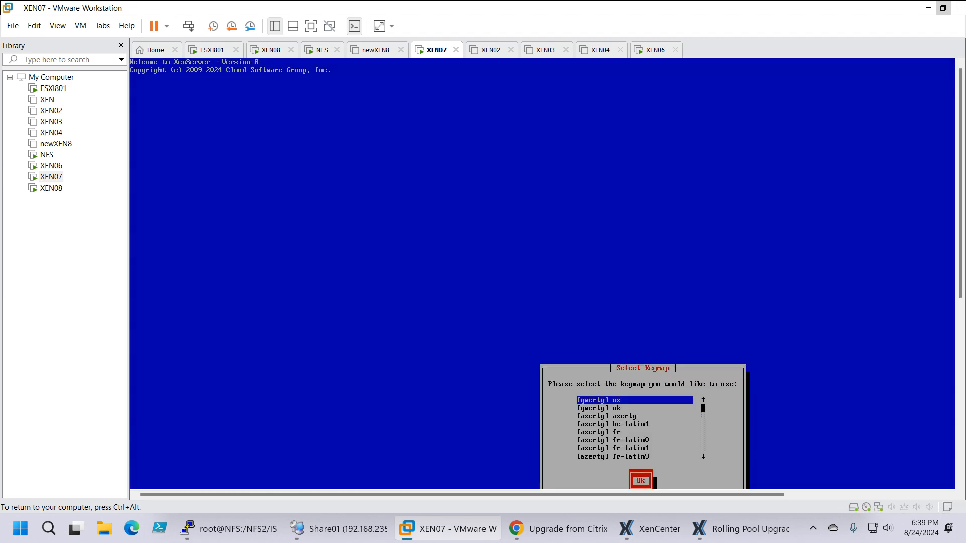
key("Return")
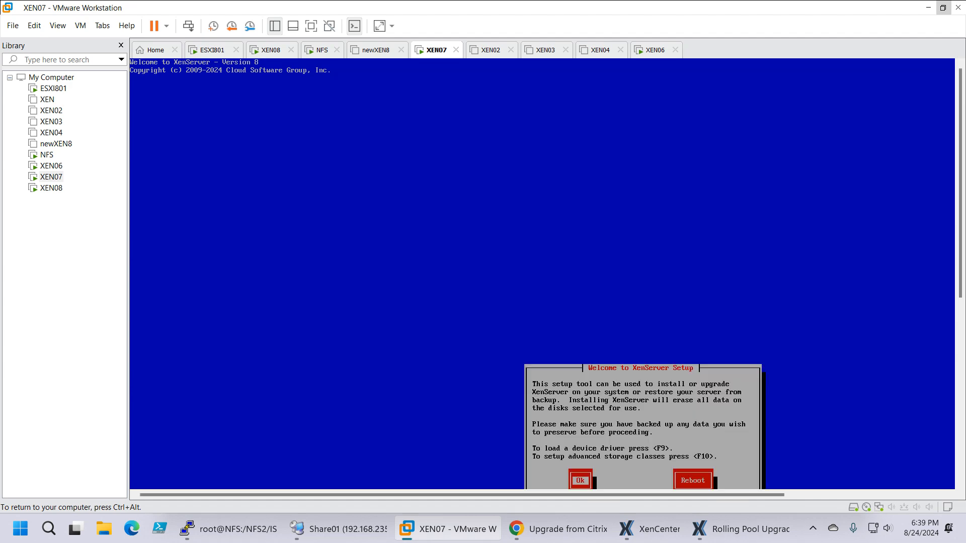
key("Return")
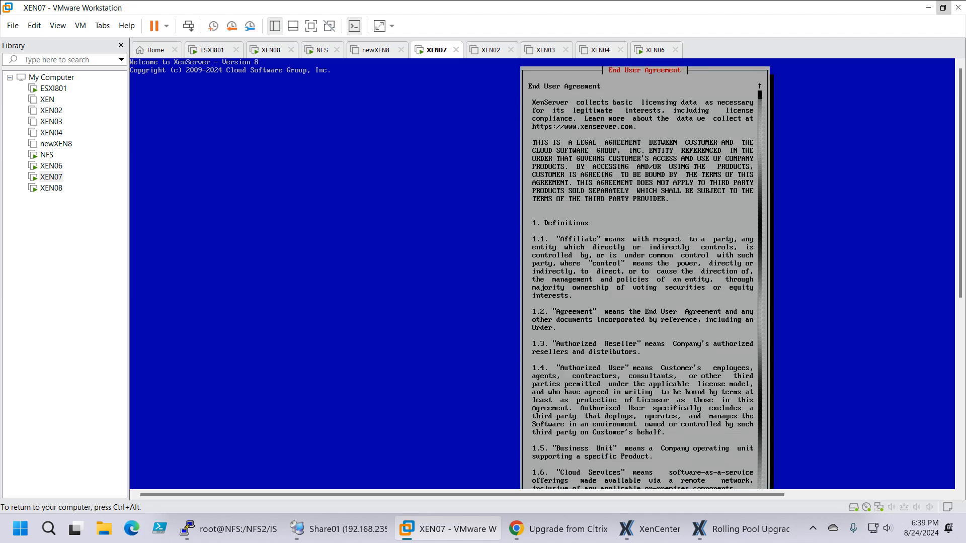
Step: Accept the XenServer End User Agreement in the XEN07 installer
key("ctrl+alt")
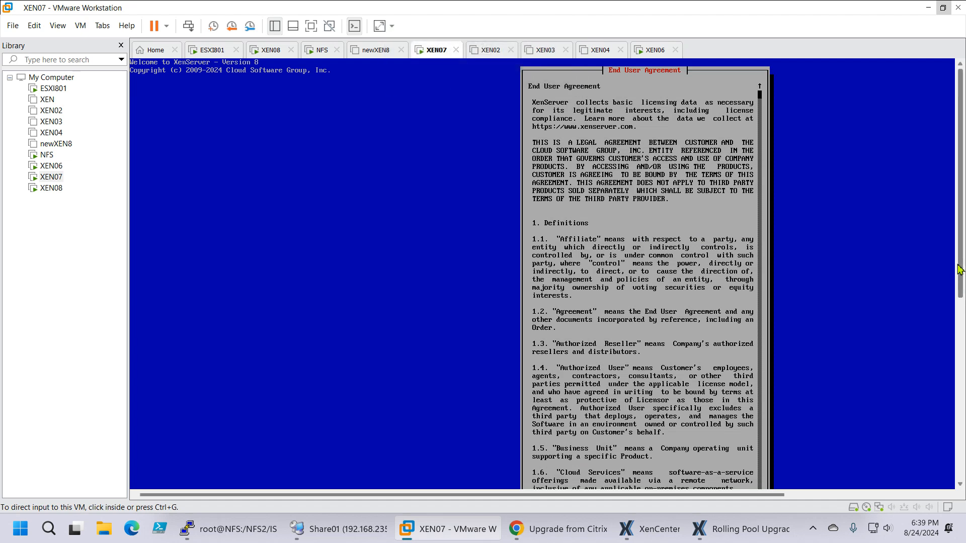
scroll(952, 328, "down", 3)
scroll(951, 328, "down", 7)
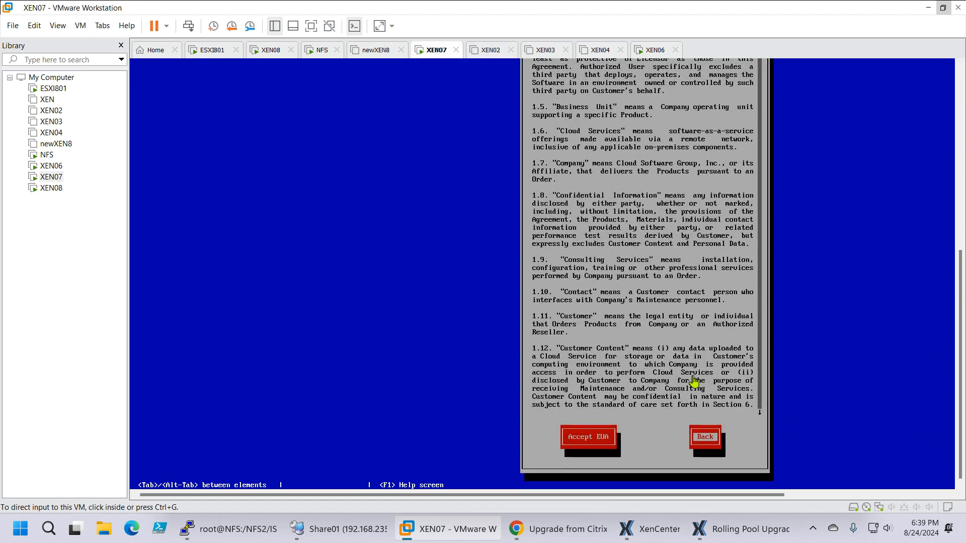
left_click(689, 375)
key("Tab")
key("Tab")
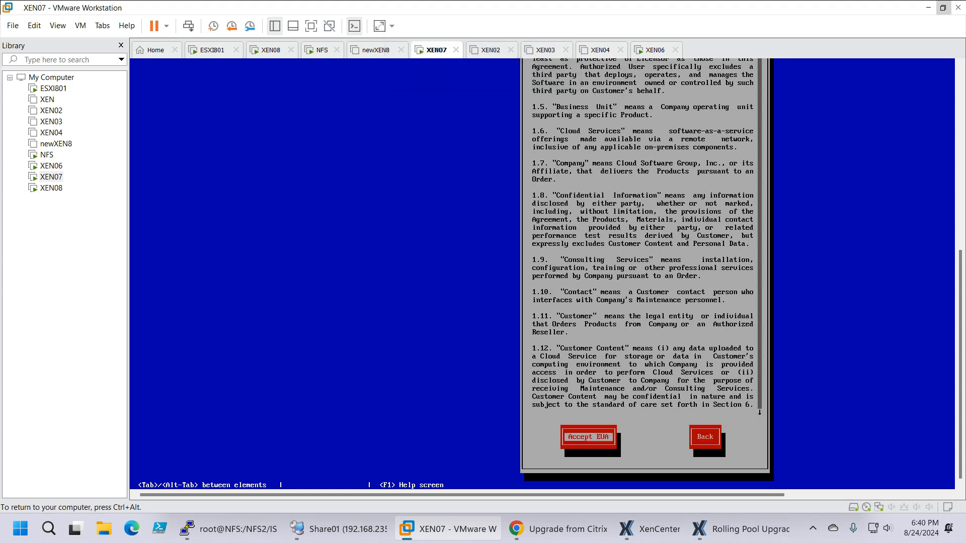
key("Return")
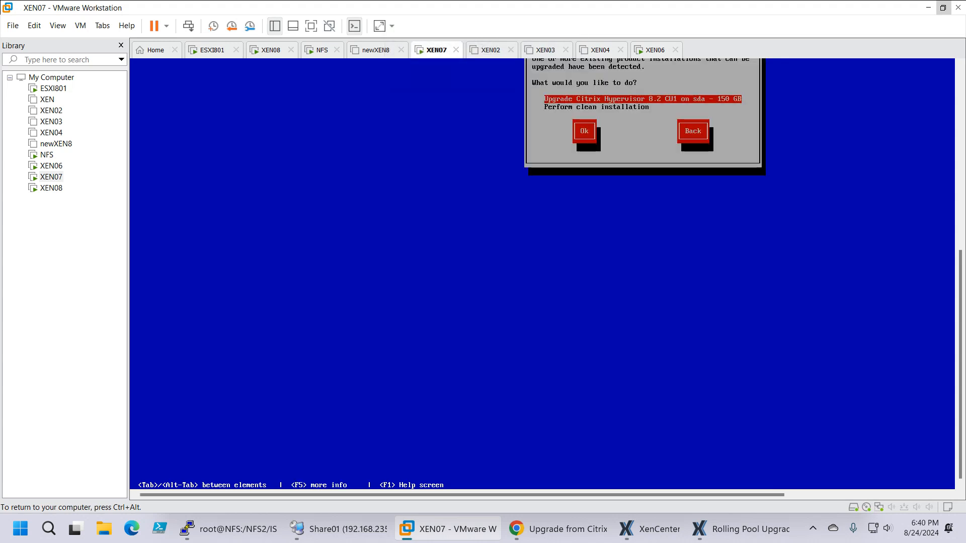
Step: Choose to upgrade Citrix Hypervisor 8.2 CU1 on sda - 150 GB instead of performing a clean installation
key("ctrl+alt")
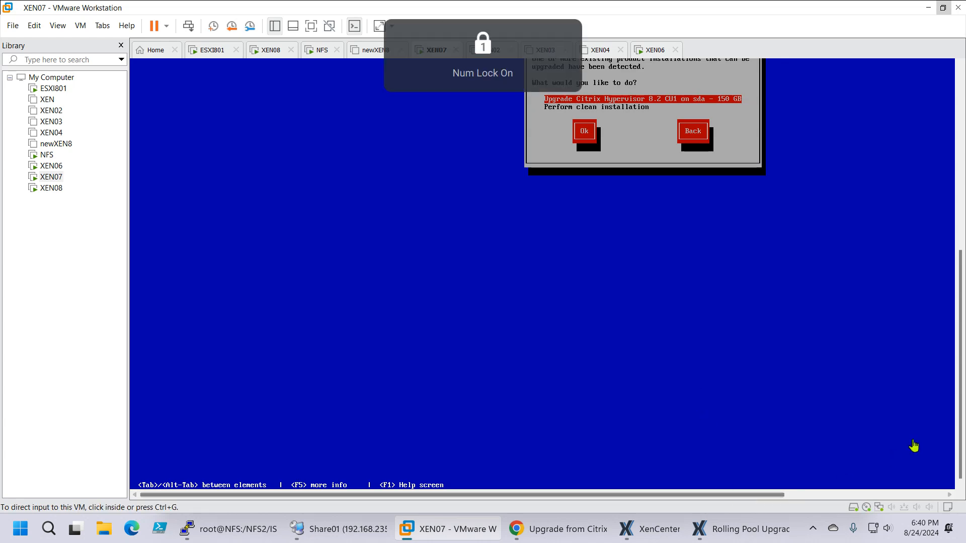
scroll(962, 416, "up", 3)
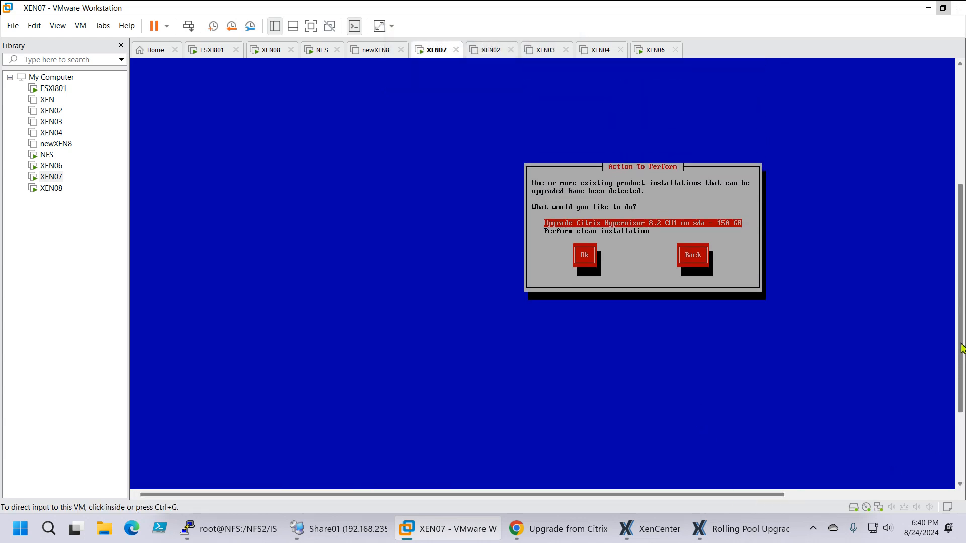
left_click(694, 203)
key("Tab")
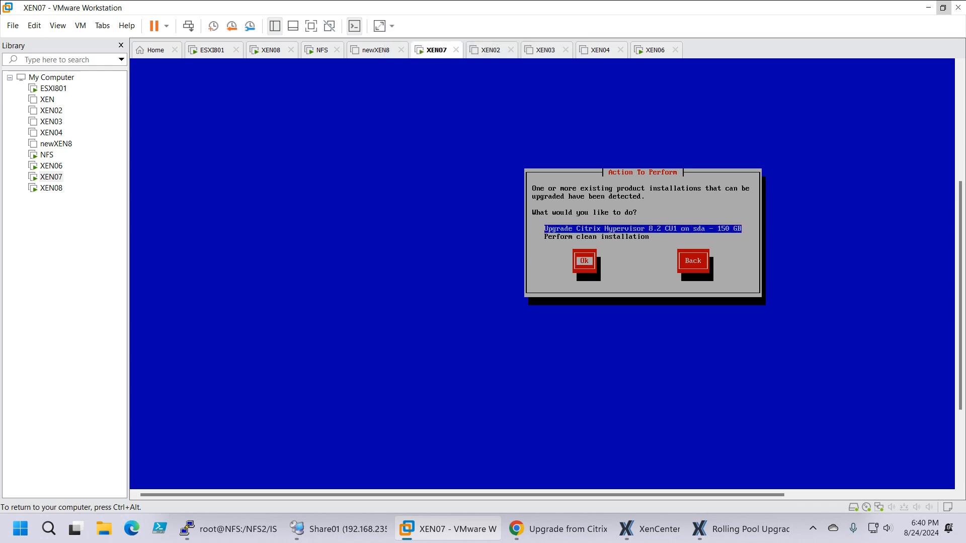
key("Return")
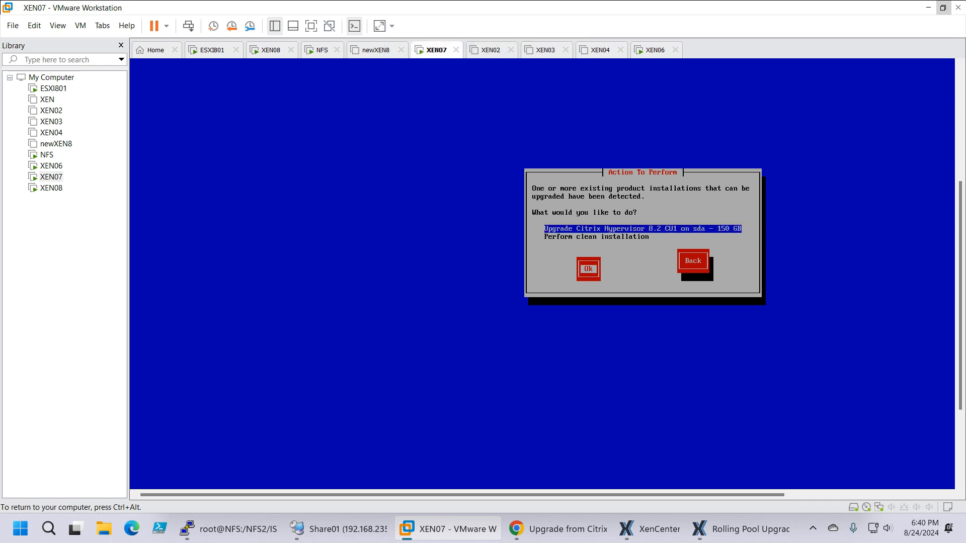
key("Return")
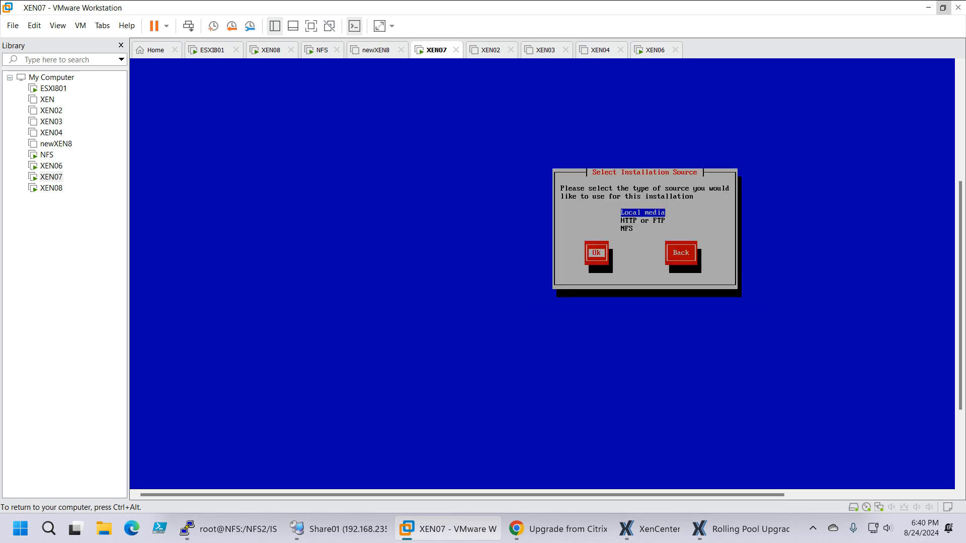
Step: Use local media as the installation source and keep the static network configuration without a VLAN
key("Return")
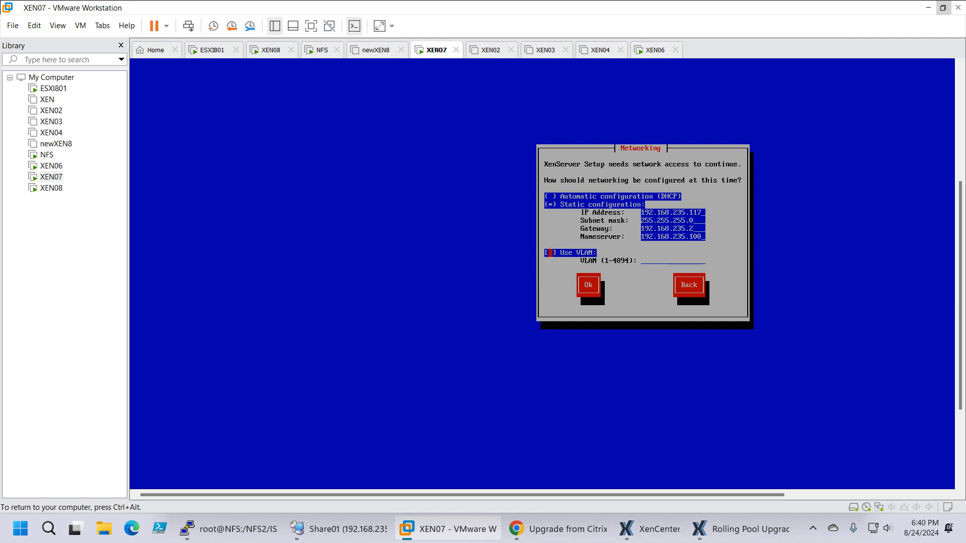
key("Tab")
key("Return")
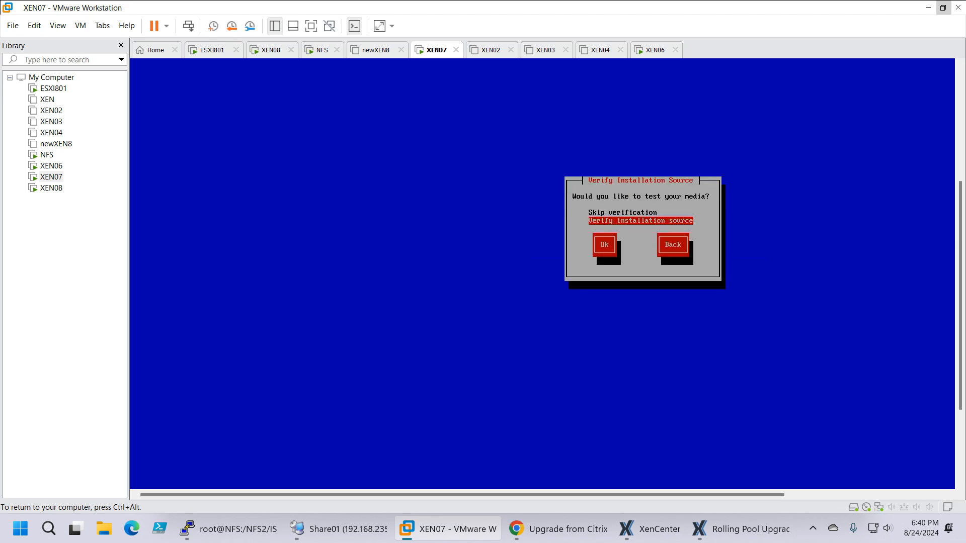
Step: Skip verification of the installation source, start installing XenServer on XEN07, and release input from the VM console
key("Up")
key("Tab")
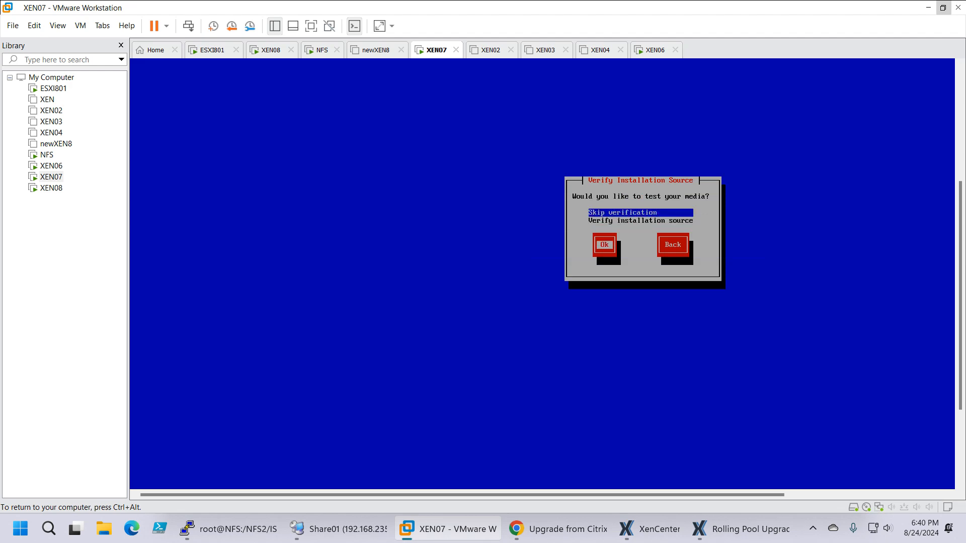
key("Return")
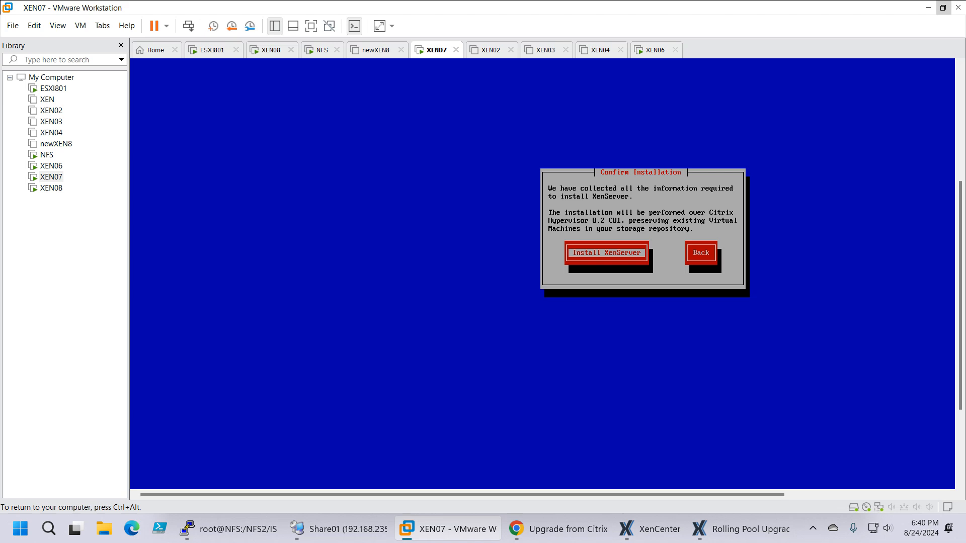
key("Return")
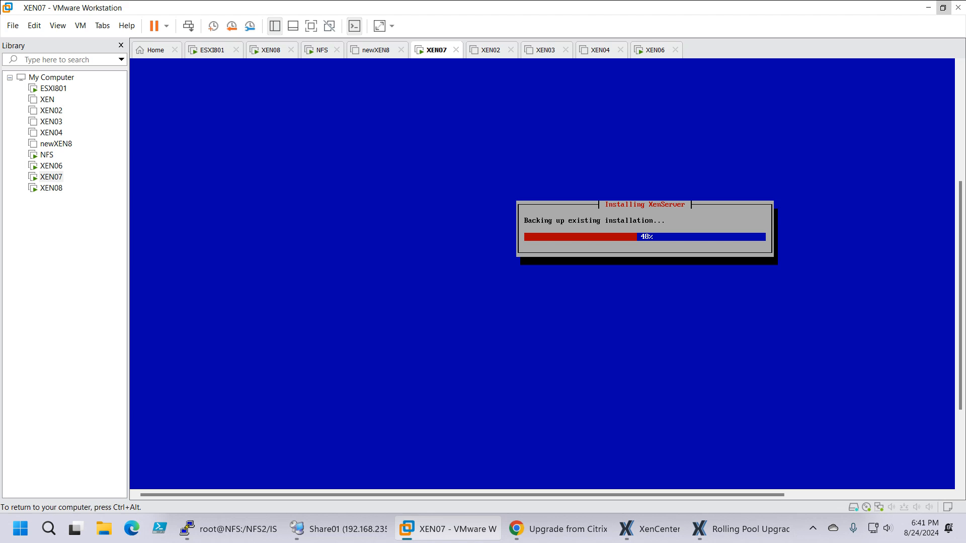
key("ctrl+alt")
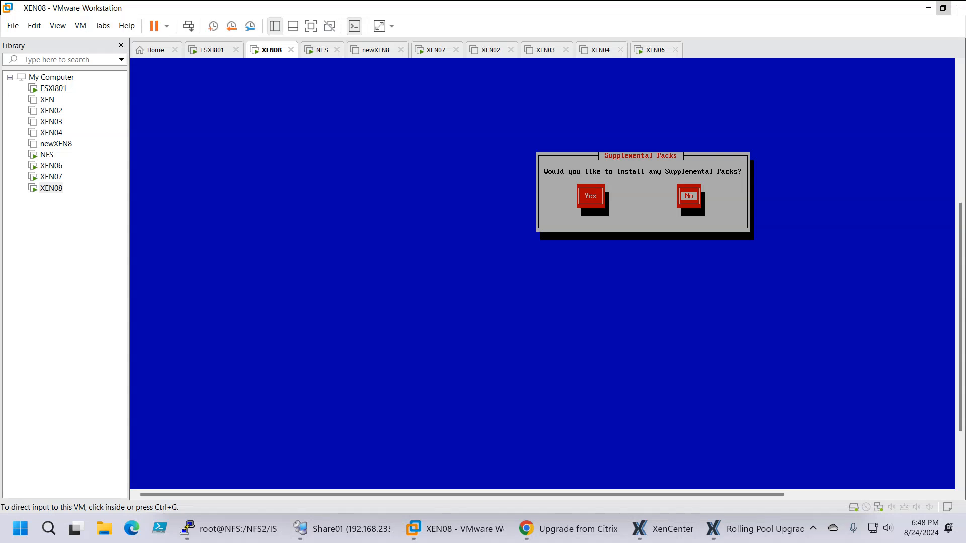
Step: Decline installing any Supplemental Packs on XEN08 and release input from its console
left_click(705, 139)
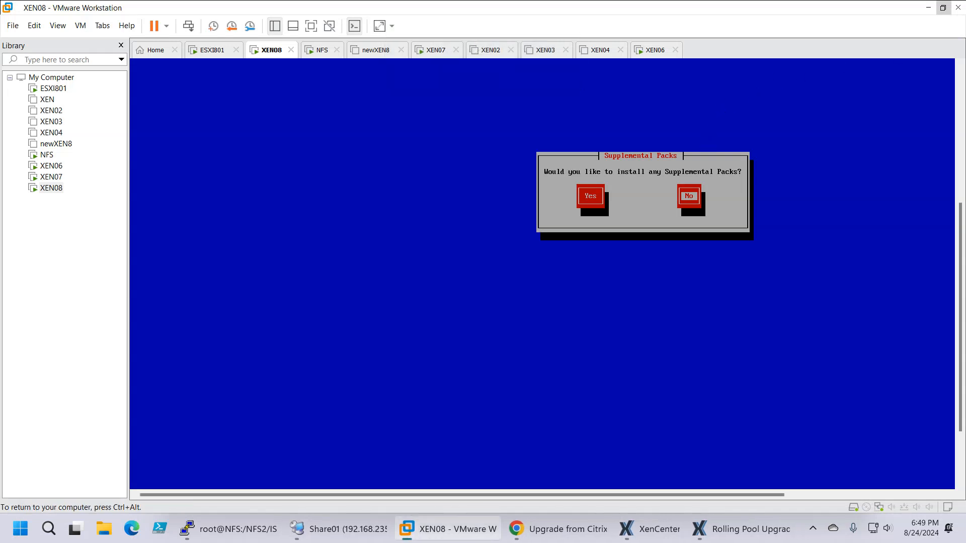
key("Return")
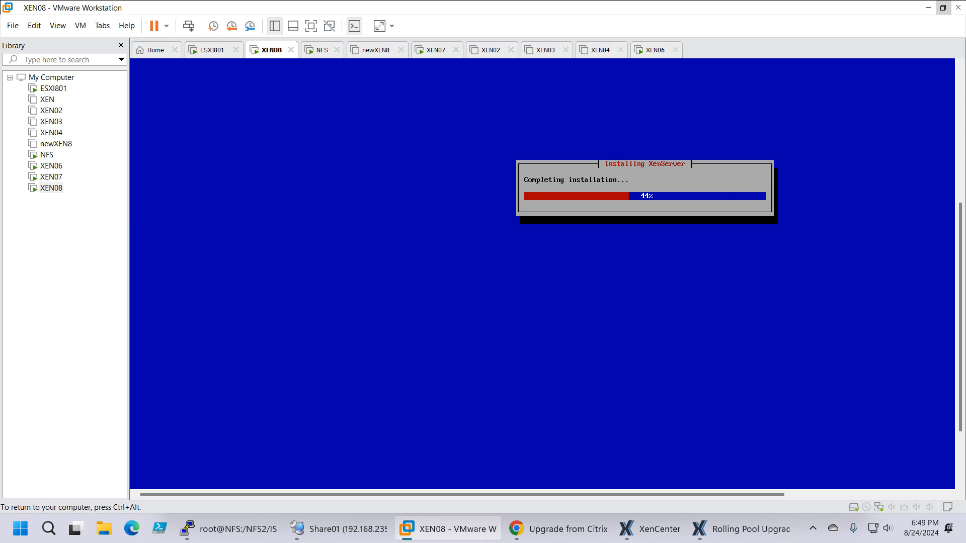
key("ctrl+alt")
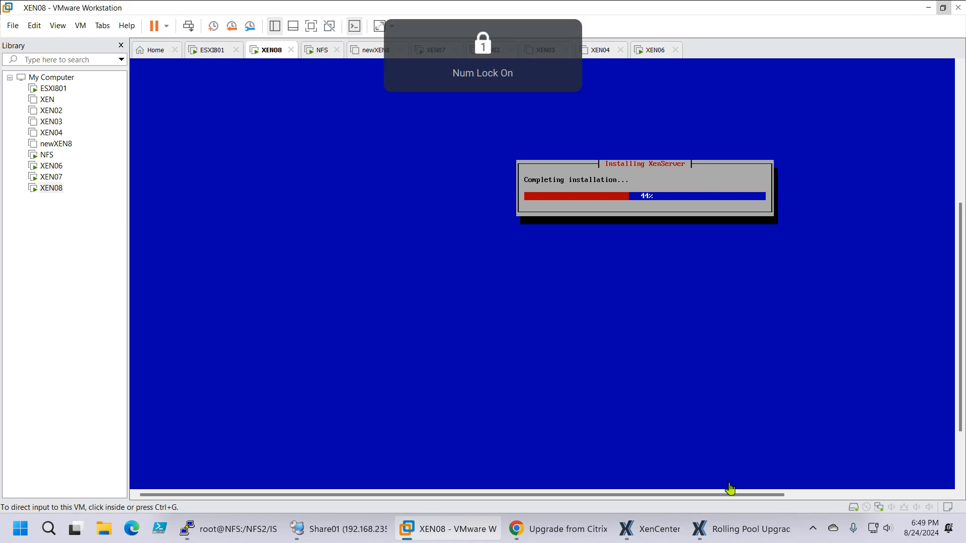
Step: Check the Rolling Pool Upgrade log in XenCenter, and return to the XEN08 console in VMware Workstation to watch the installation
left_click(744, 529)
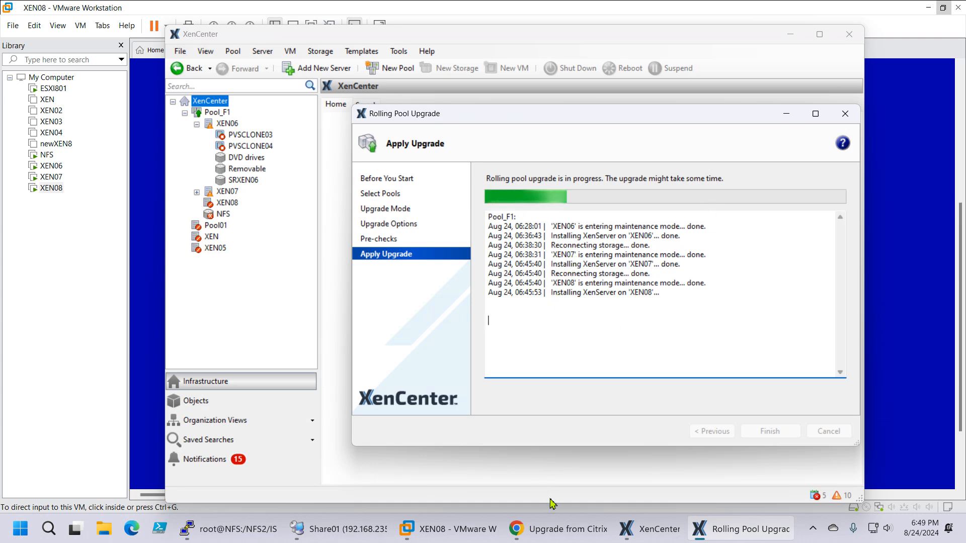
left_click(448, 529)
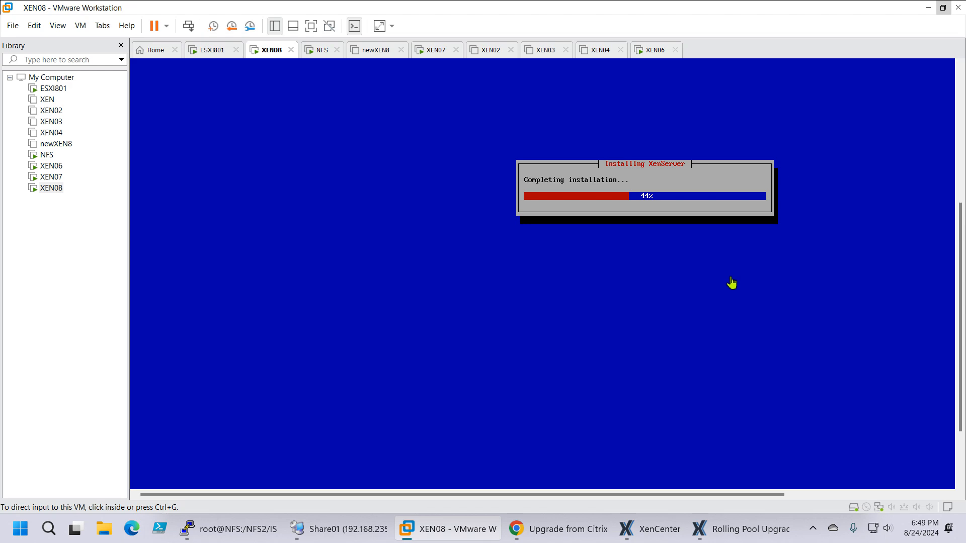
mouse_move(733, 534)
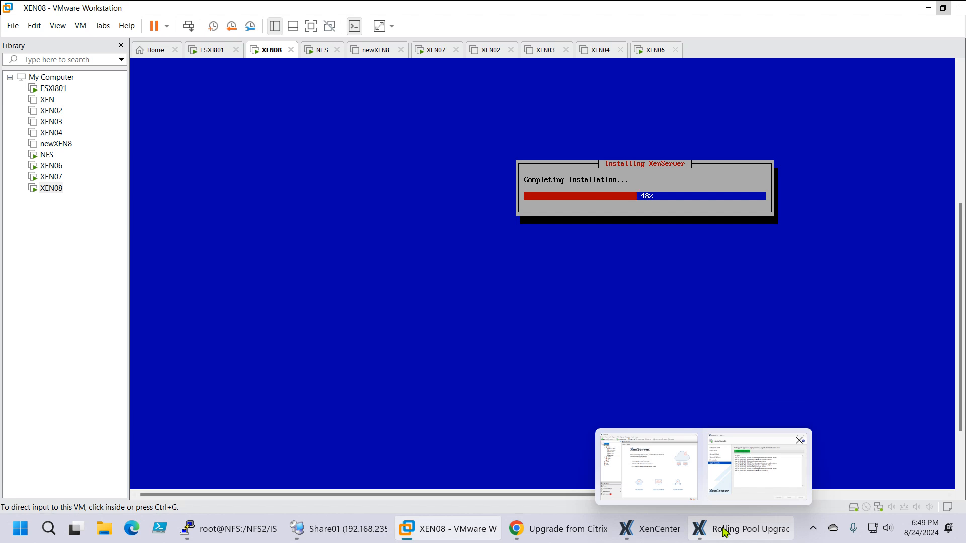
Step: Switch to Citrix Studio in Chrome and open the Hosting page
left_click(521, 529)
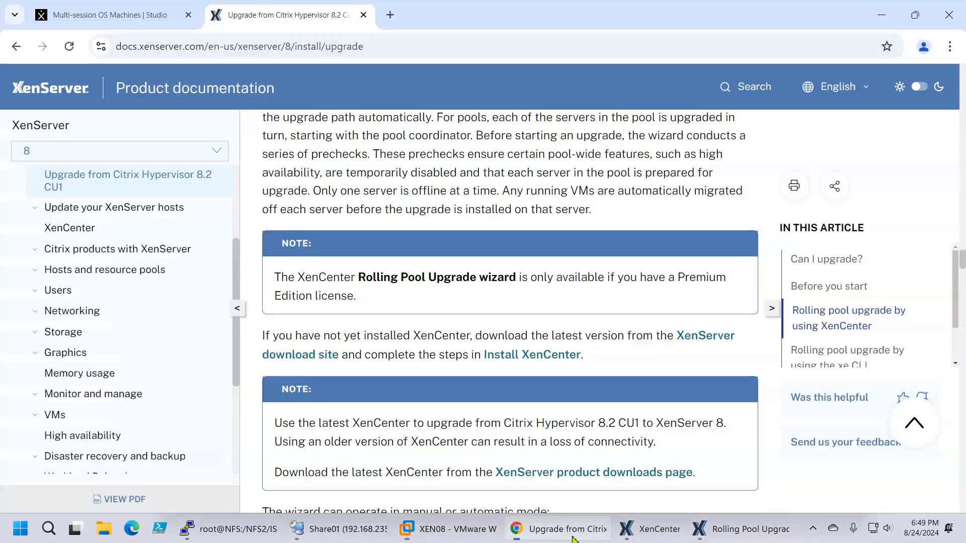
left_click(129, 19)
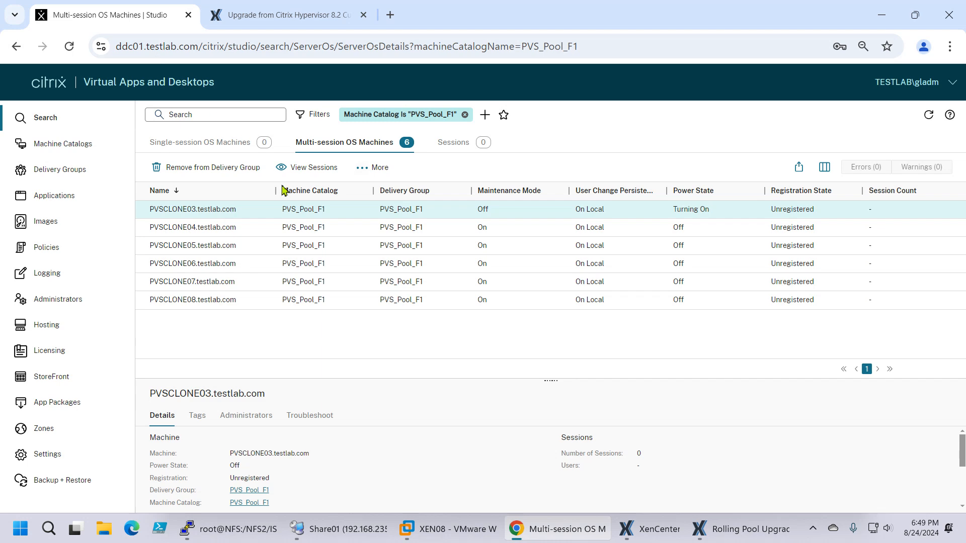
left_click(53, 327)
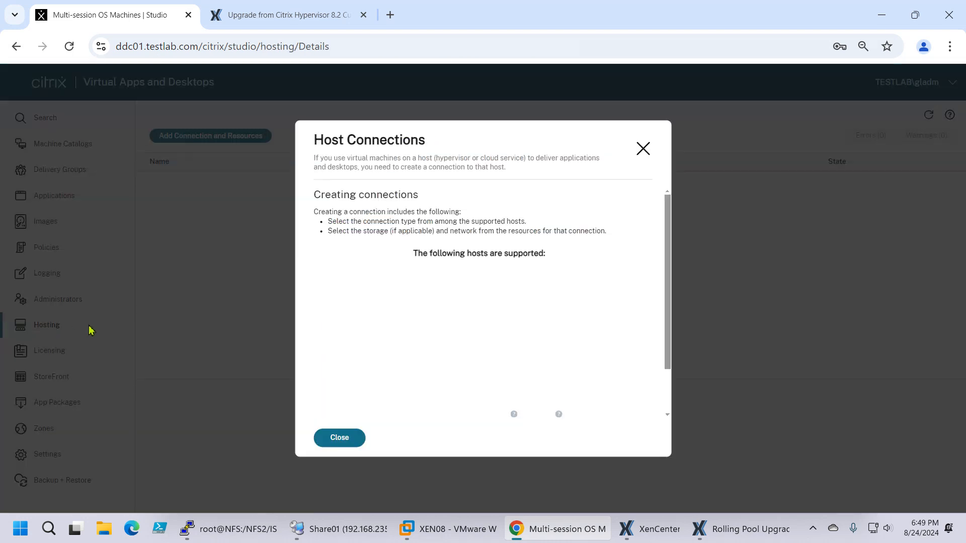
Step: Dismiss the host connections introduction, refresh the connection list, and run a connection test on XenPool_F1
left_click(333, 438)
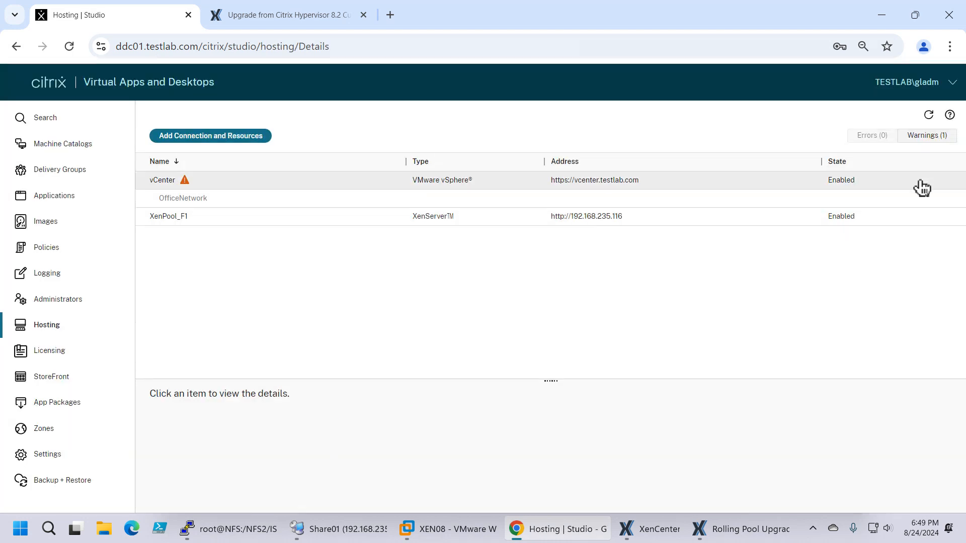
left_click(929, 115)
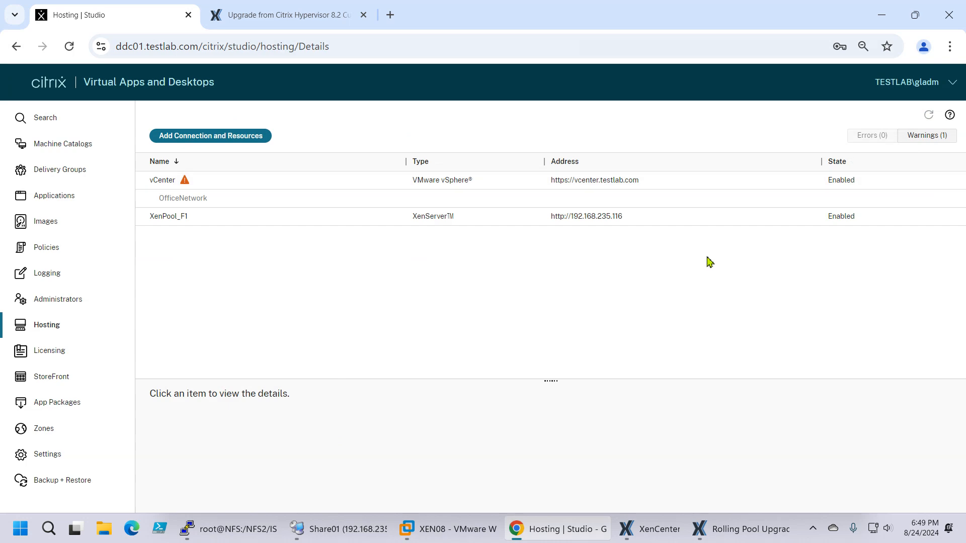
left_click(238, 221)
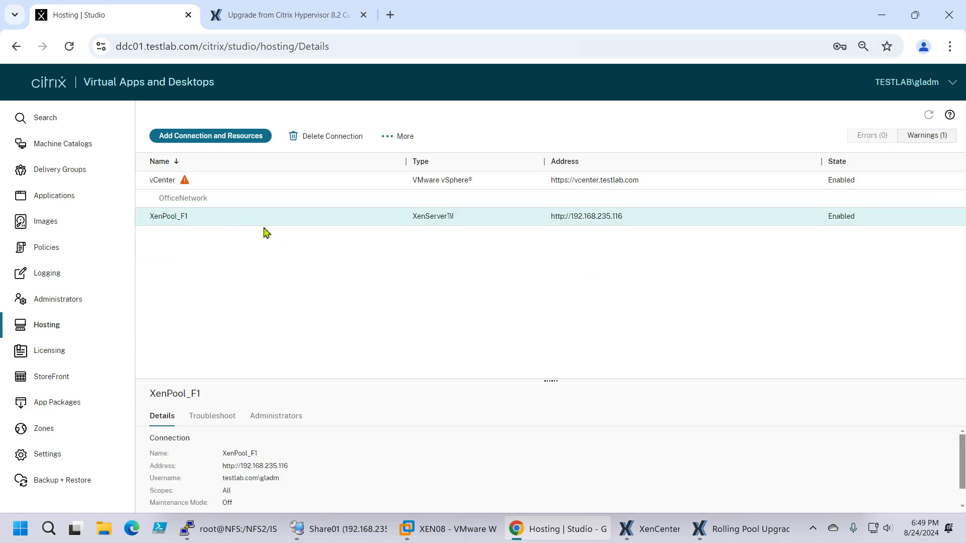
left_click(400, 138)
left_click(425, 236)
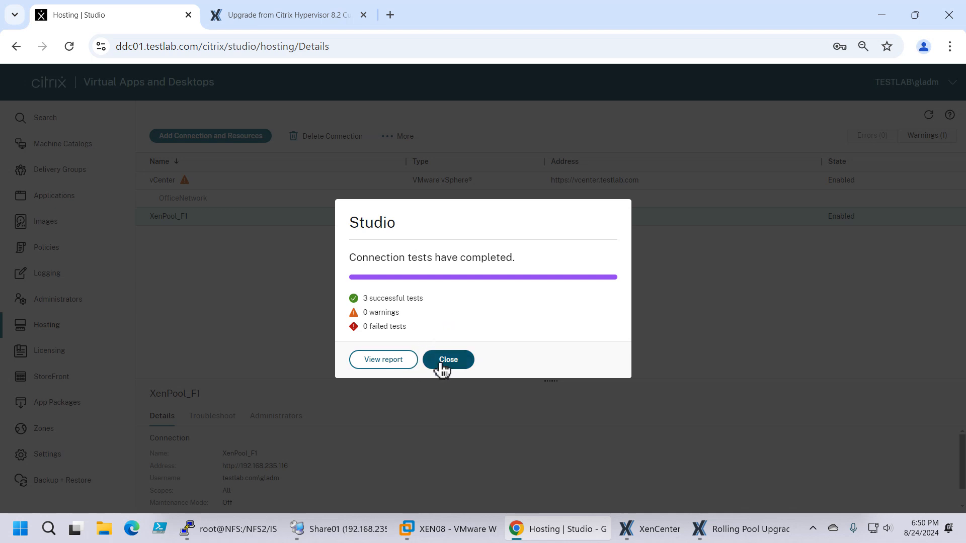
left_click(443, 369)
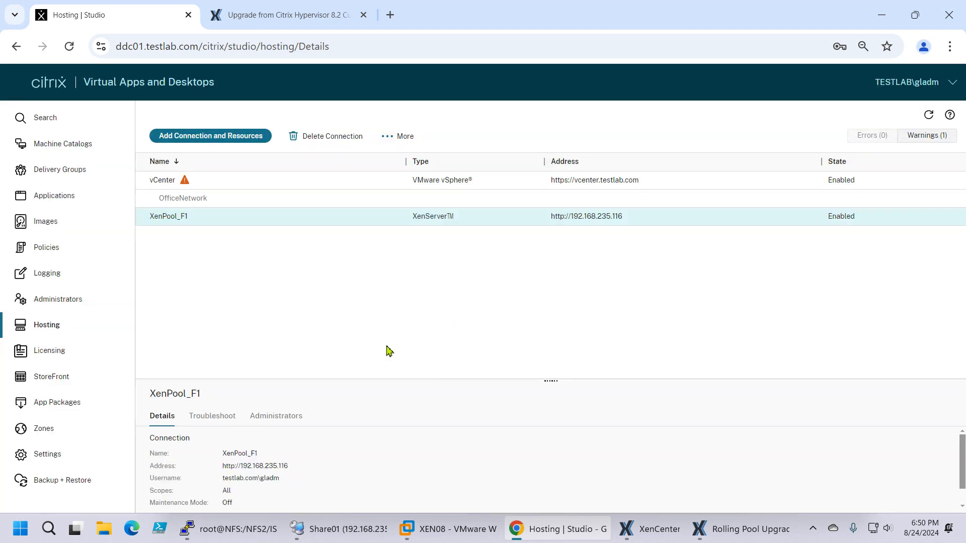
Step: View the machines of the PVS_Pool_F1 machine catalog, leaving its tags as they are
left_click(53, 151)
right_click(340, 254)
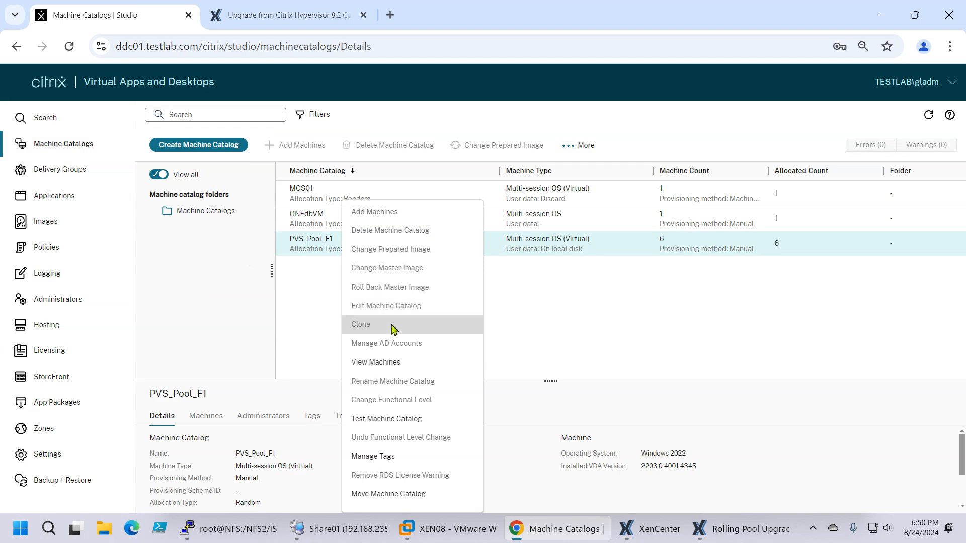
left_click(383, 456)
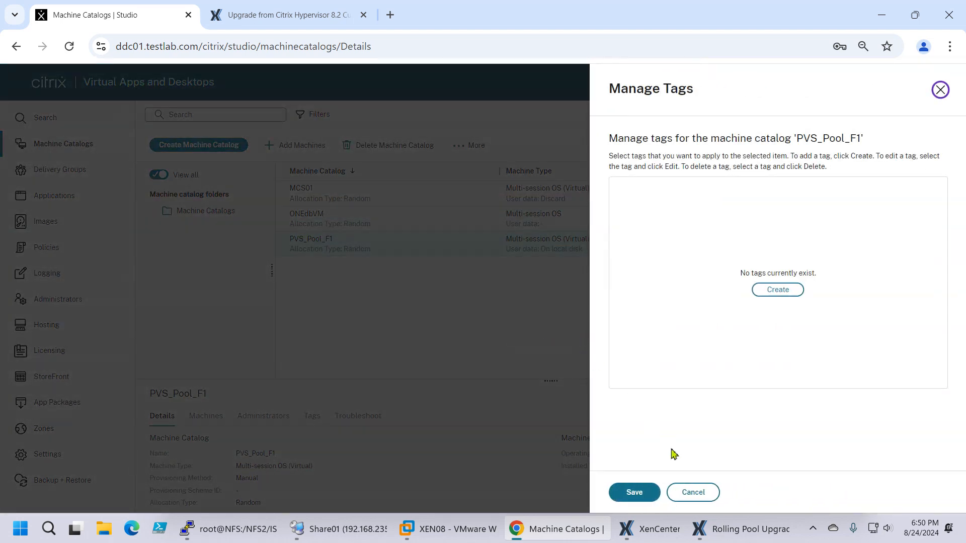
left_click(697, 493)
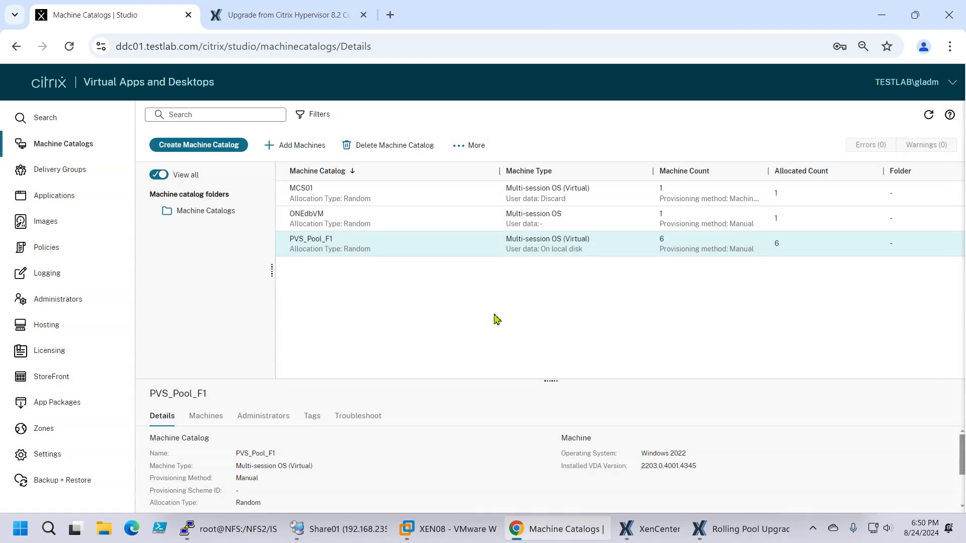
right_click(330, 243)
left_click(352, 321)
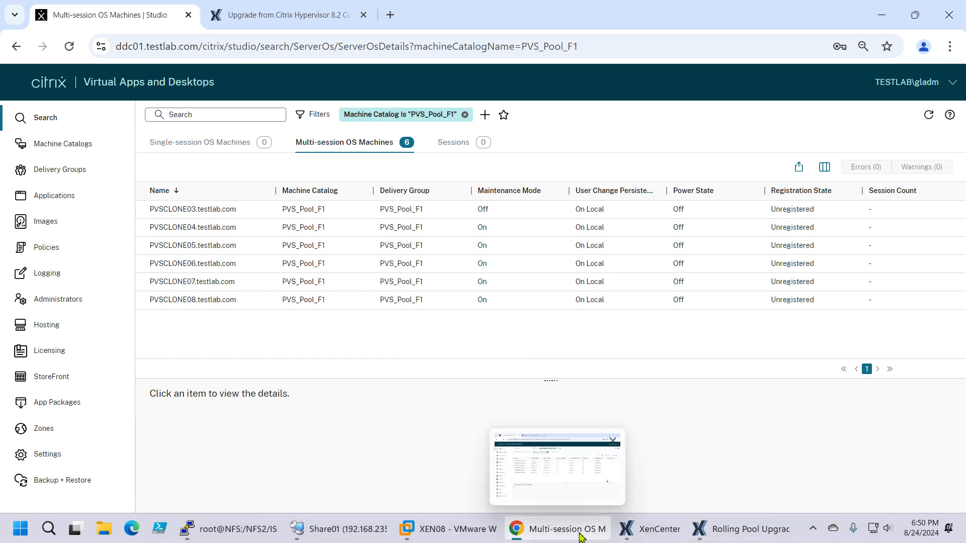
Step: Check the installation progress on the XEN08 console in VMware Workstation and the Rolling Pool Upgrade log in XenCenter
mouse_move(364, 537)
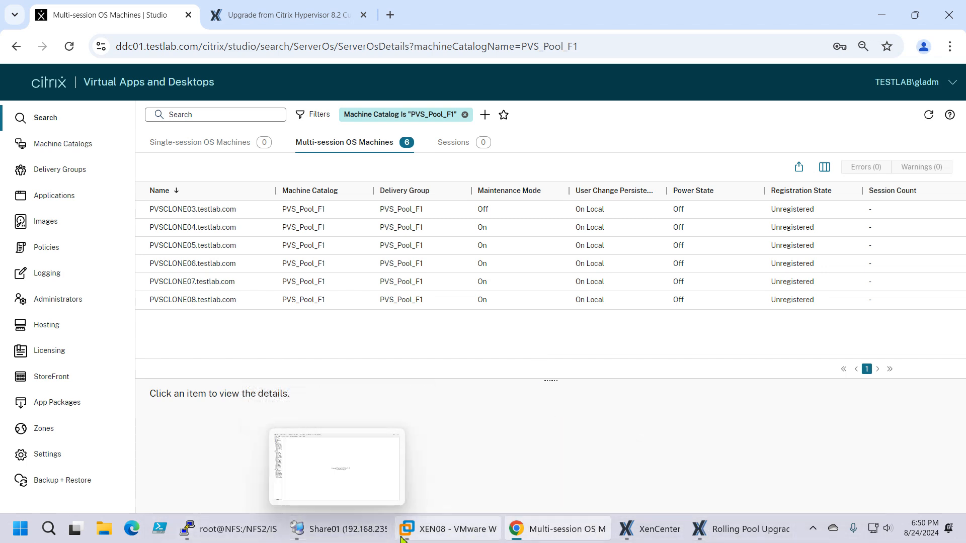
left_click(445, 530)
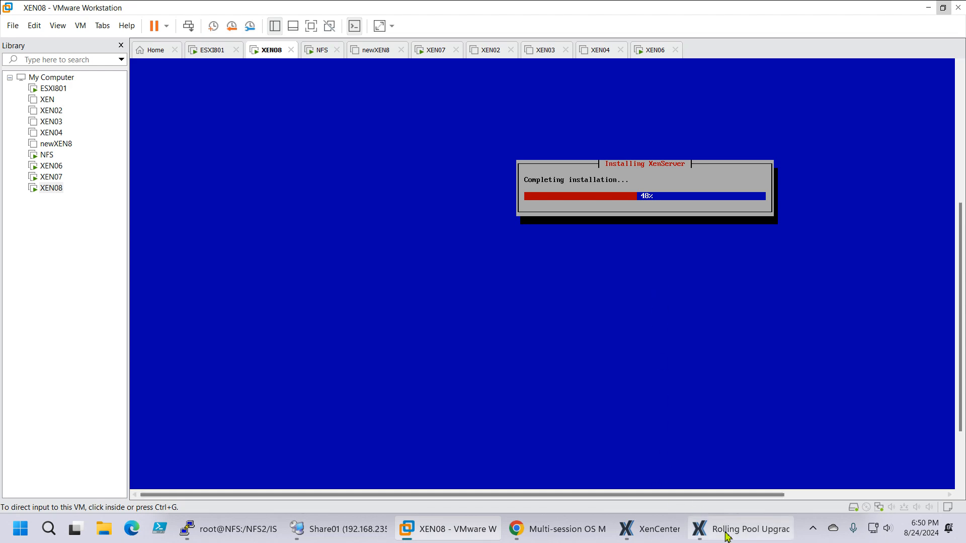
mouse_move(728, 536)
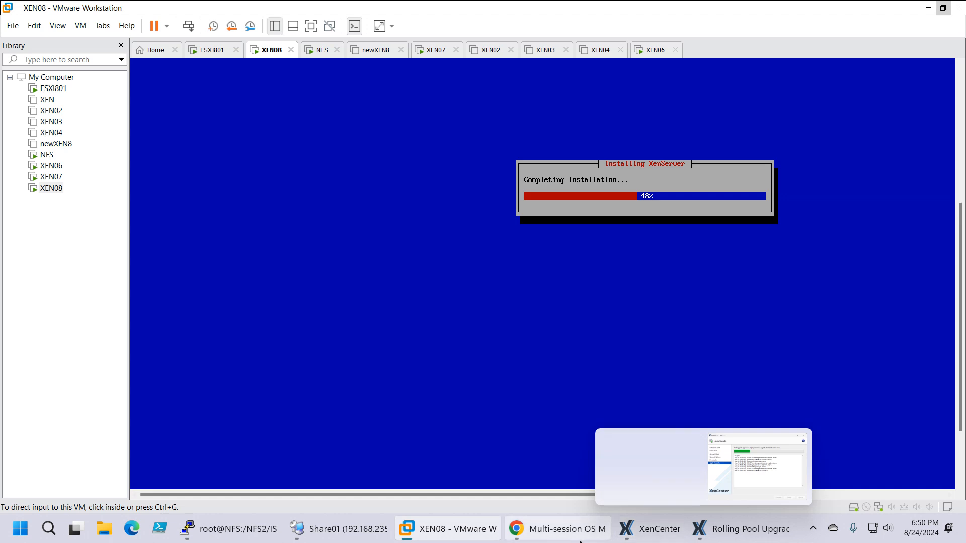
mouse_move(645, 537)
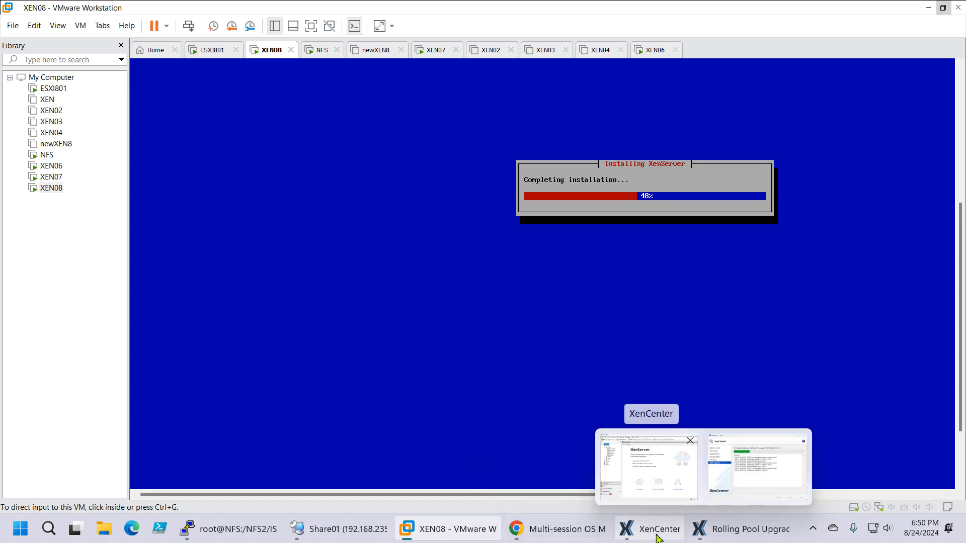
left_click(662, 535)
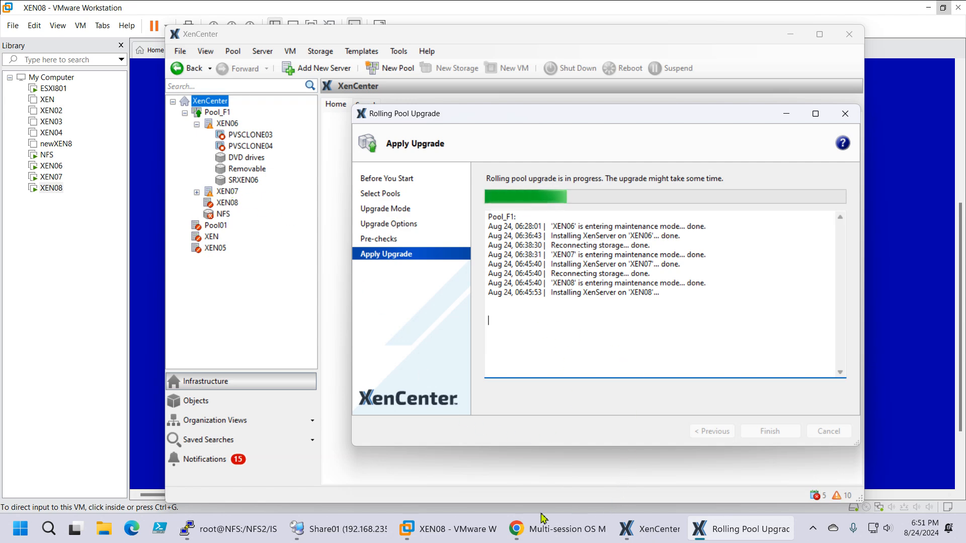
Step: Return to the XEN08 console in VMware Workstation, acknowledge the completed XenServer installation to reboot the host, and release input
left_click(439, 536)
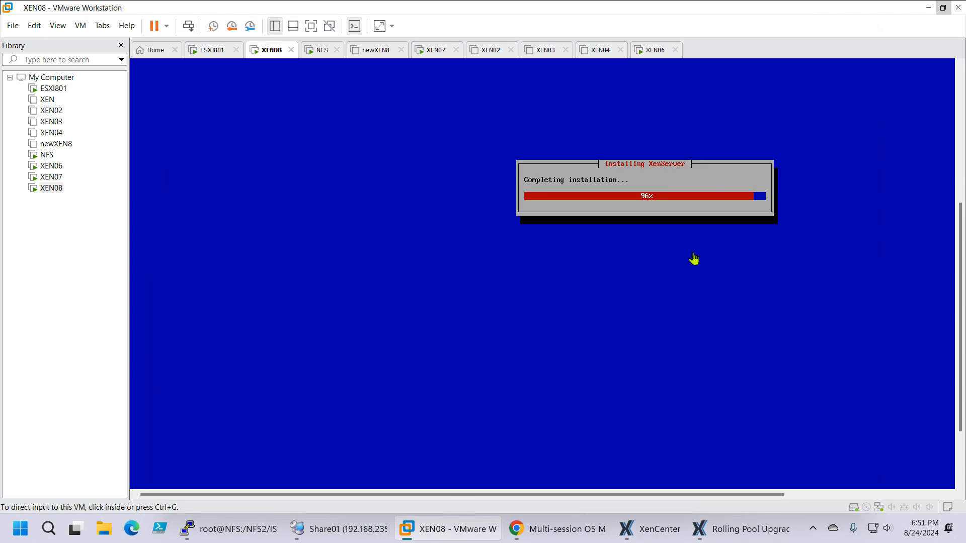
left_click(695, 207)
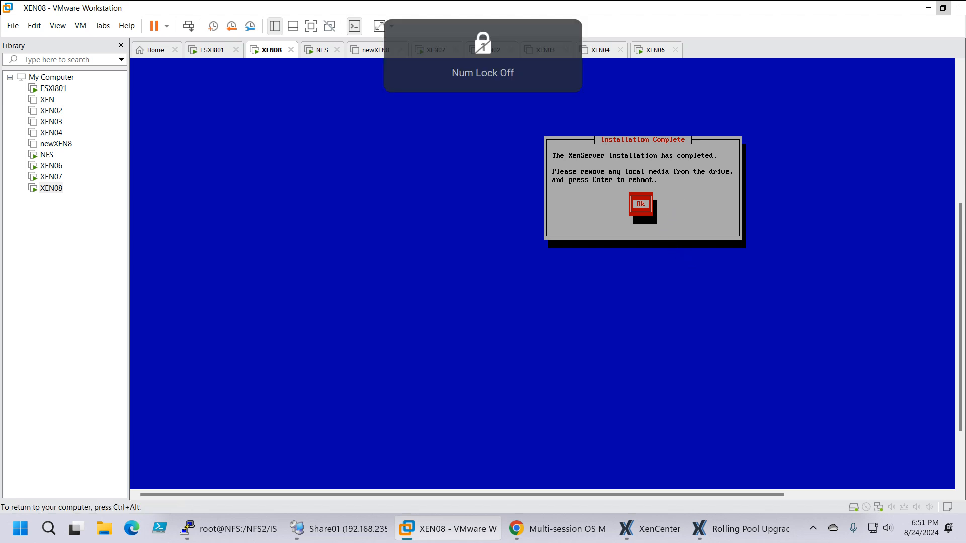
key("Return")
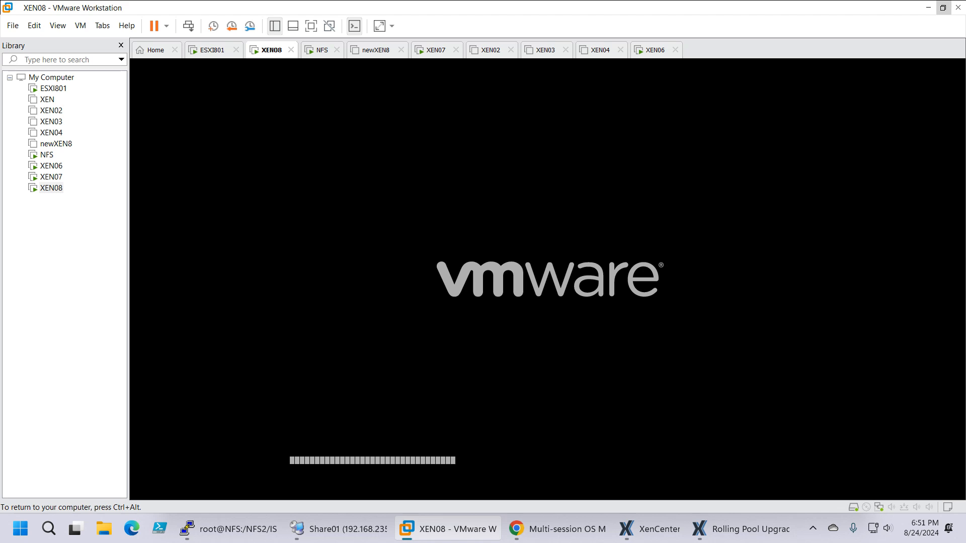
key("ctrl+alt")
Step: Finish the Rolling Pool Upgrade wizard in XenCenter and inspect the NFS storage and the contents of XEN07 and XEN08
left_click(750, 529)
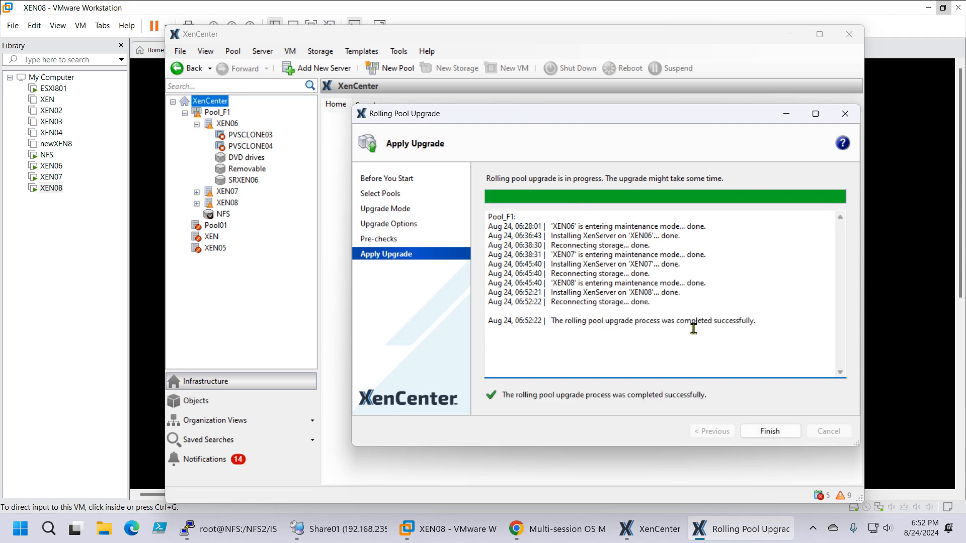
left_click(769, 432)
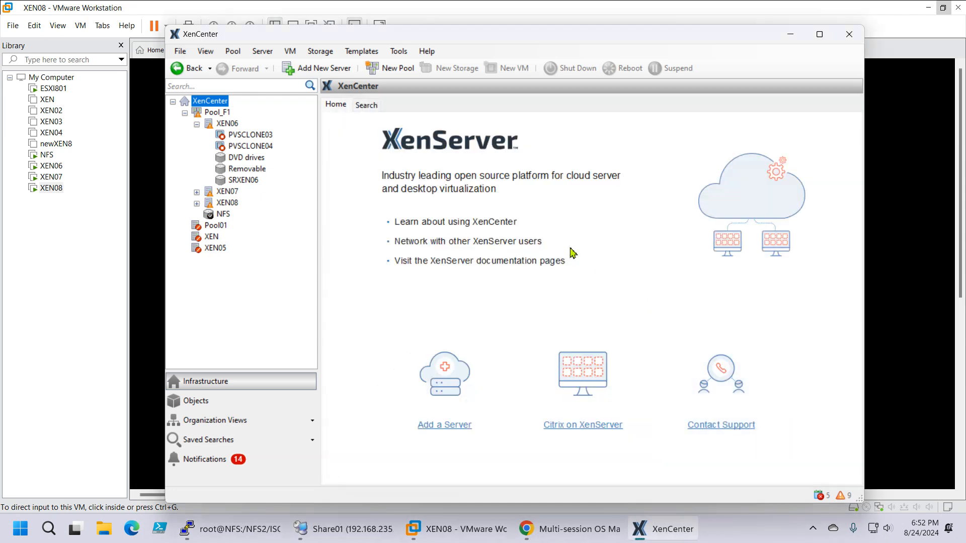
left_click(197, 204)
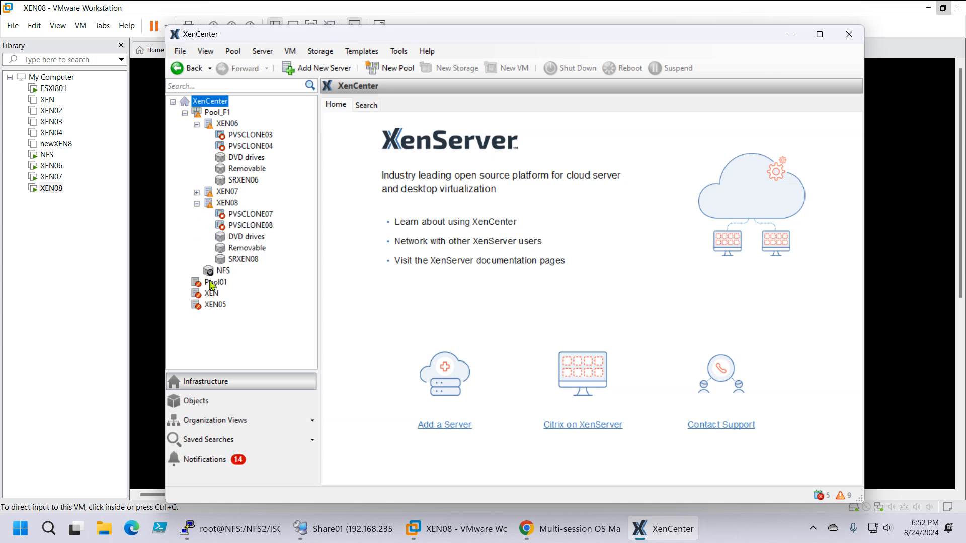
left_click(221, 271)
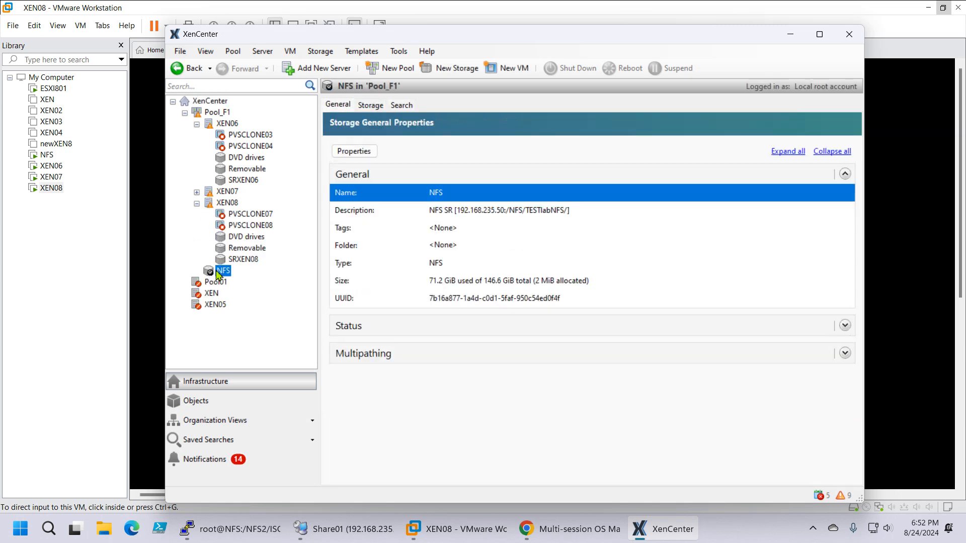
left_click(196, 192)
Step: Open the PVS-Accelerator configuration of Pool_F1 and add a cache configuration
left_click(217, 113)
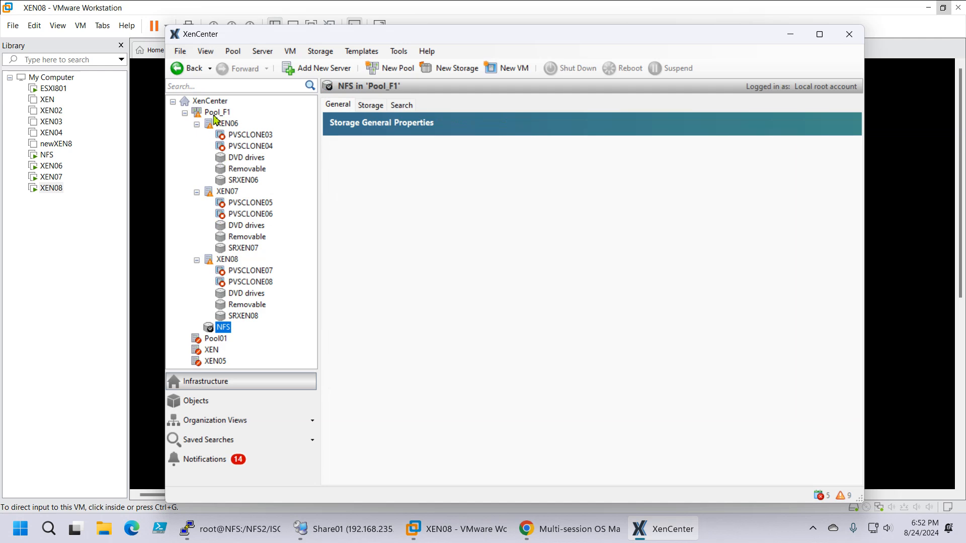
left_click(601, 105)
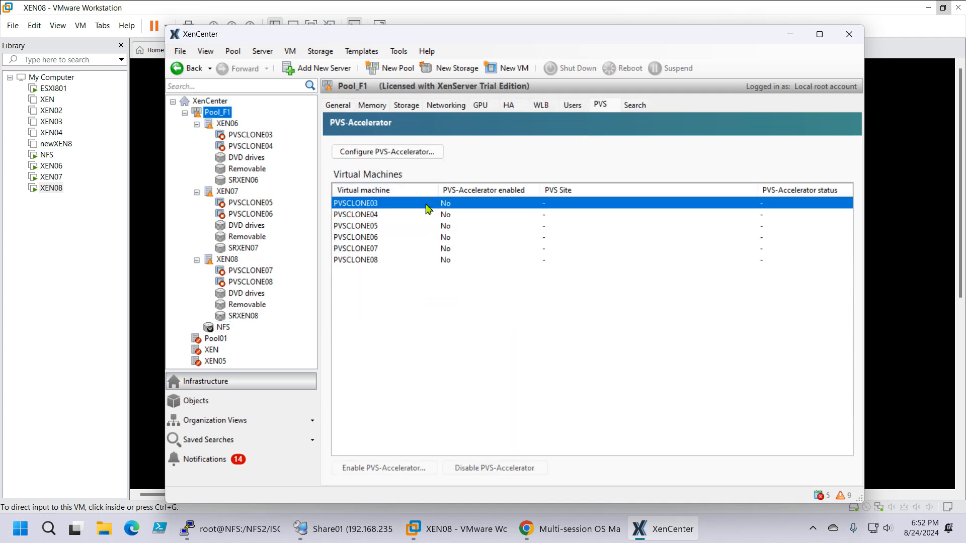
left_click(380, 154)
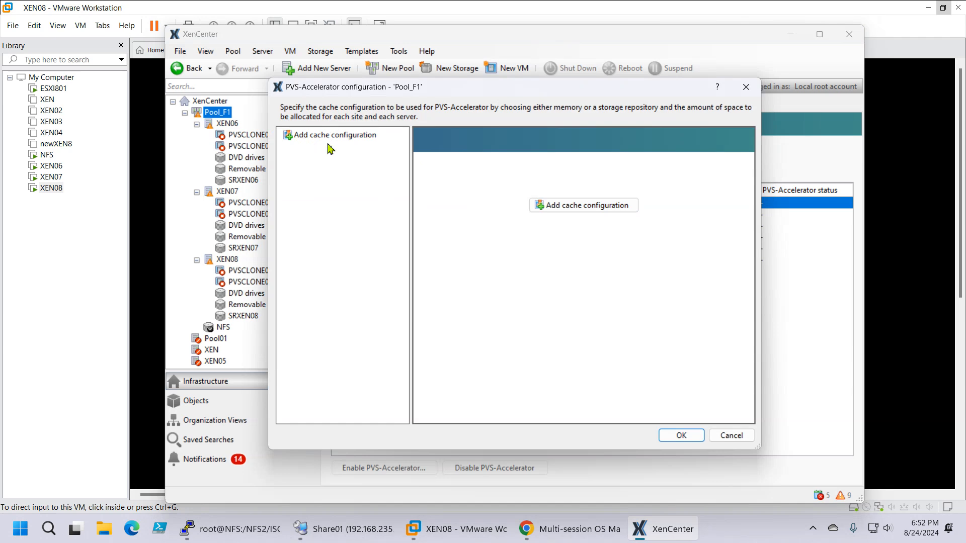
left_click(548, 209)
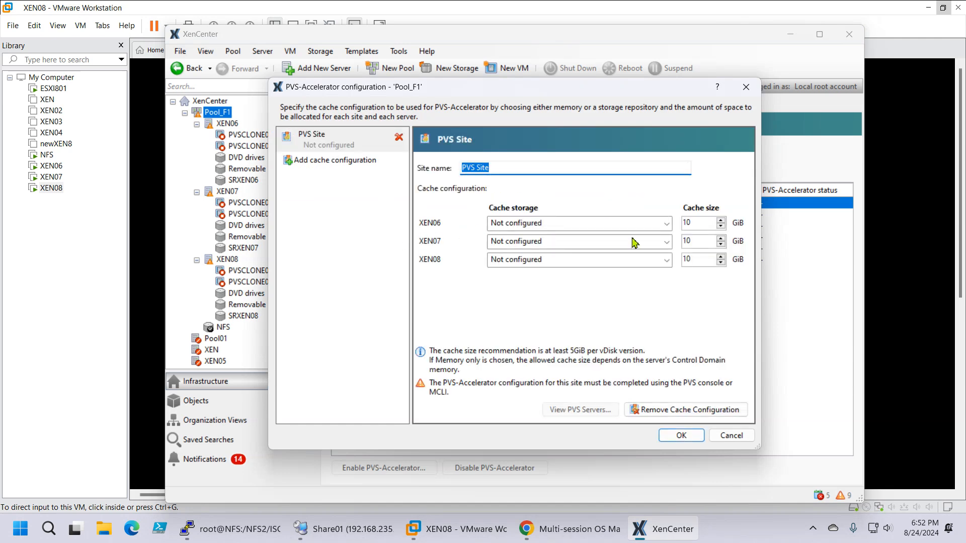
Step: Set the PVS cache storage to SRXEN06 for XEN06, SRXEN07 for XEN07 and SRXEN08 for XEN08
left_click(592, 224)
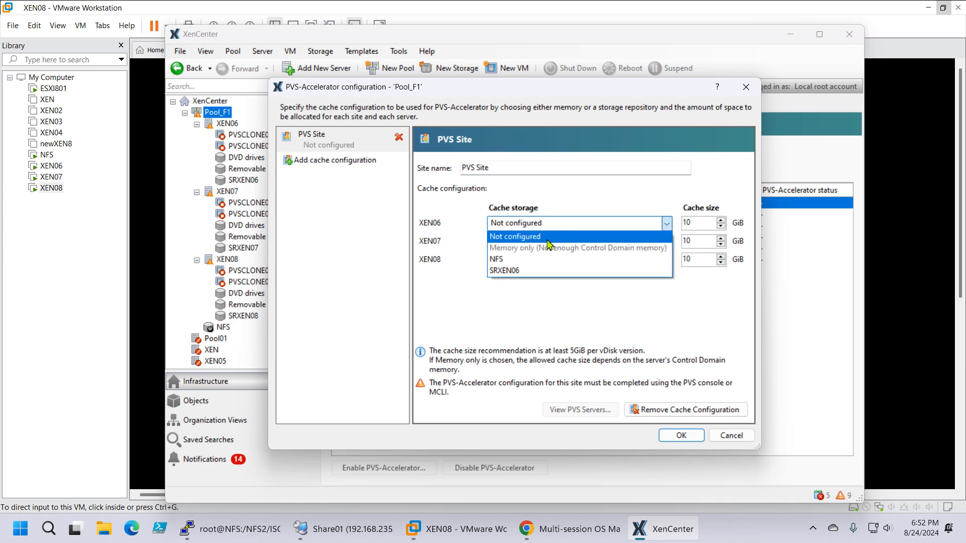
left_click(535, 271)
left_click(542, 242)
left_click(538, 289)
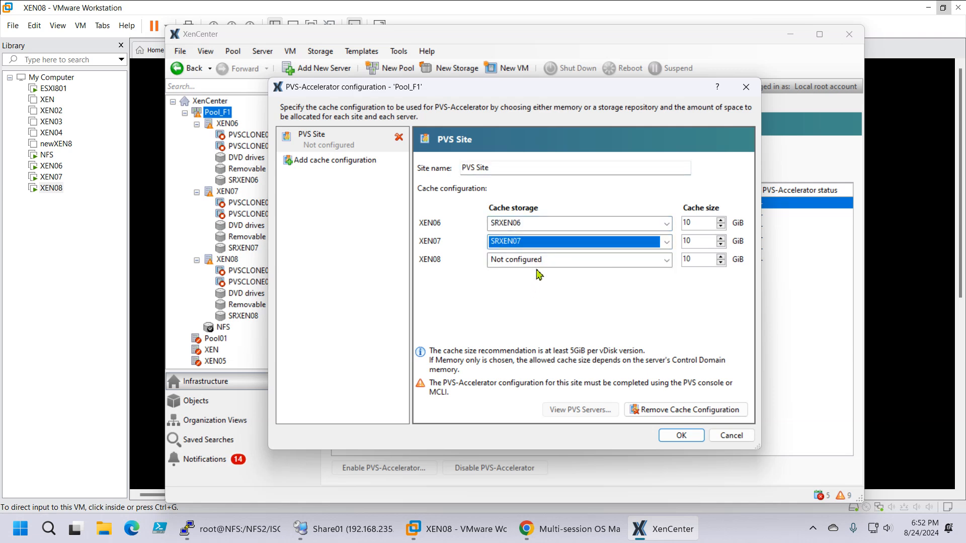
left_click(538, 260)
left_click(559, 306)
Step: Set the cache size to 2 GiB for XEN06, XEN07 and XEN08, and apply the PVS-Accelerator configuration
key("Tab")
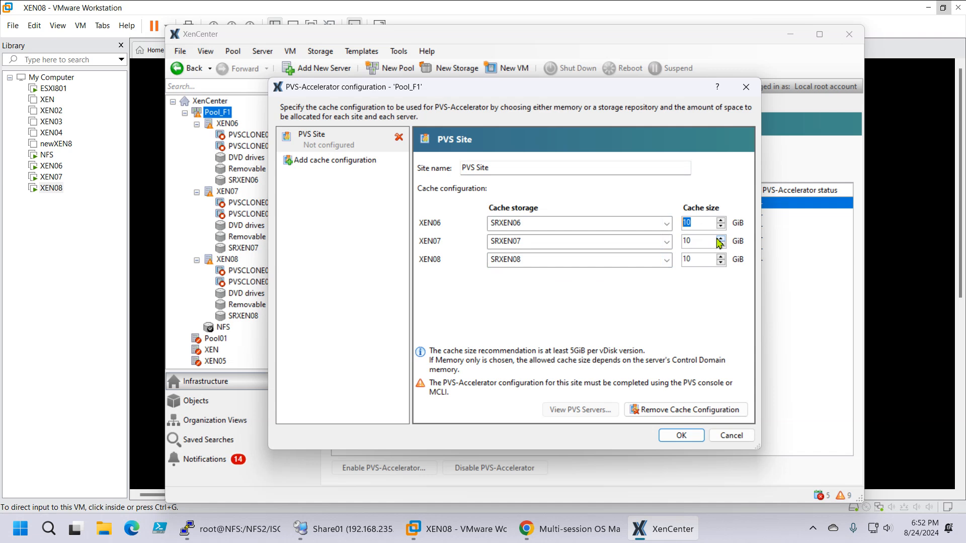
type("2")
key("Tab")
type("2")
key("Tab")
type("2")
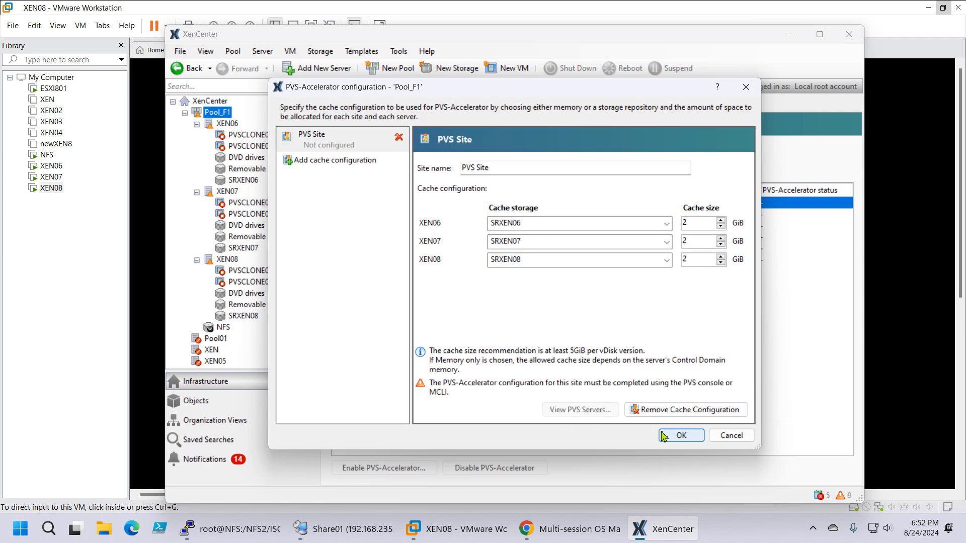
left_click(681, 435)
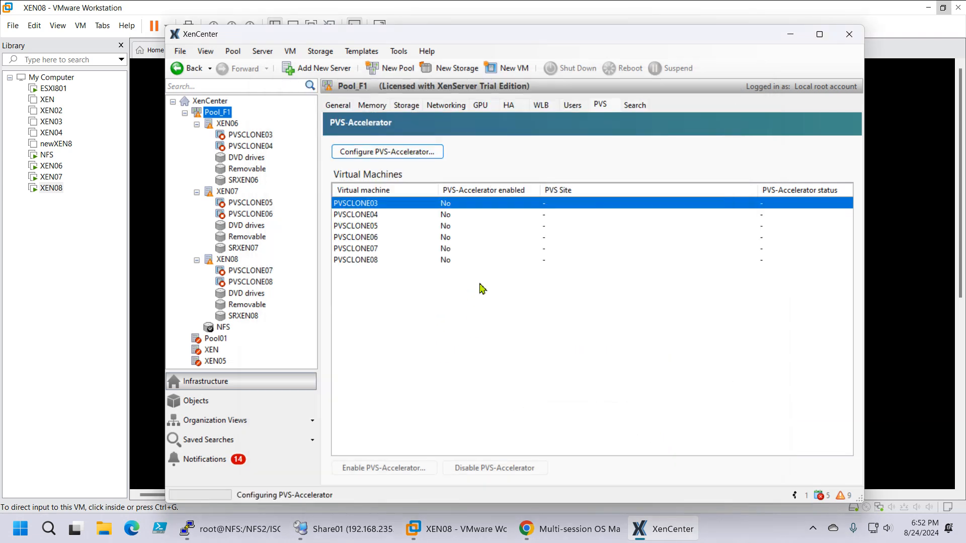
Step: Enable PVS-Accelerator for the virtual machines PVSCLONE03 through PVSCLONE08, using PVS Site as their PVS site
left_click(374, 261)
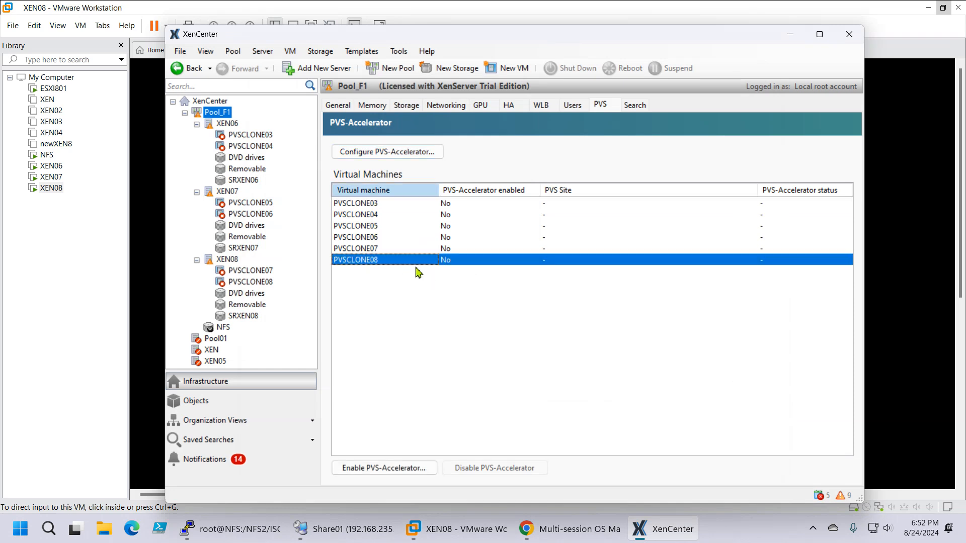
left_click(378, 206)
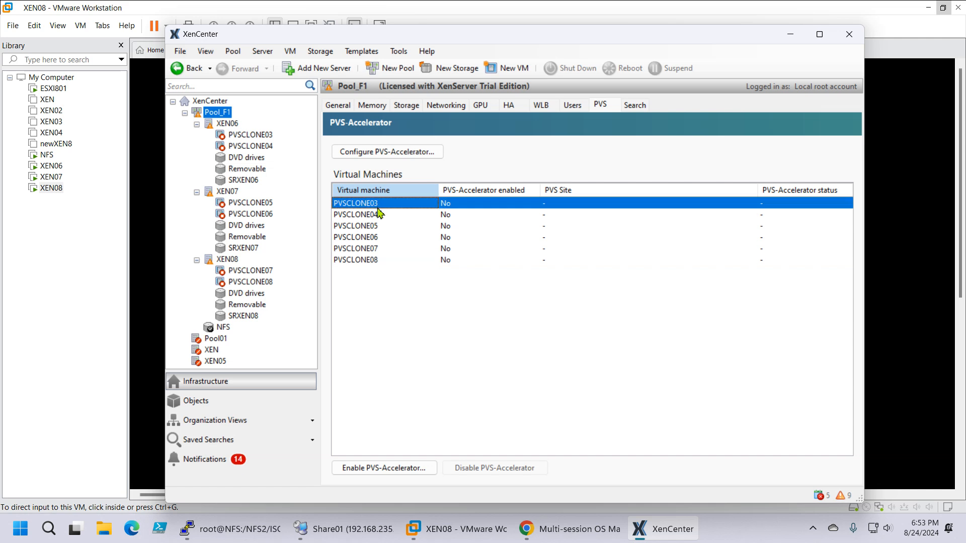
key("Caps_Lock")
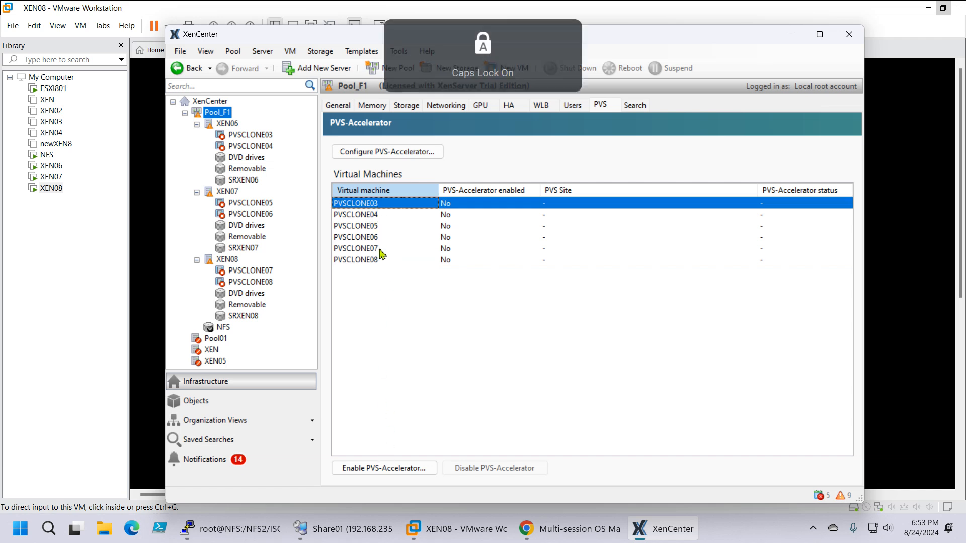
left_click(380, 250)
left_click(379, 206)
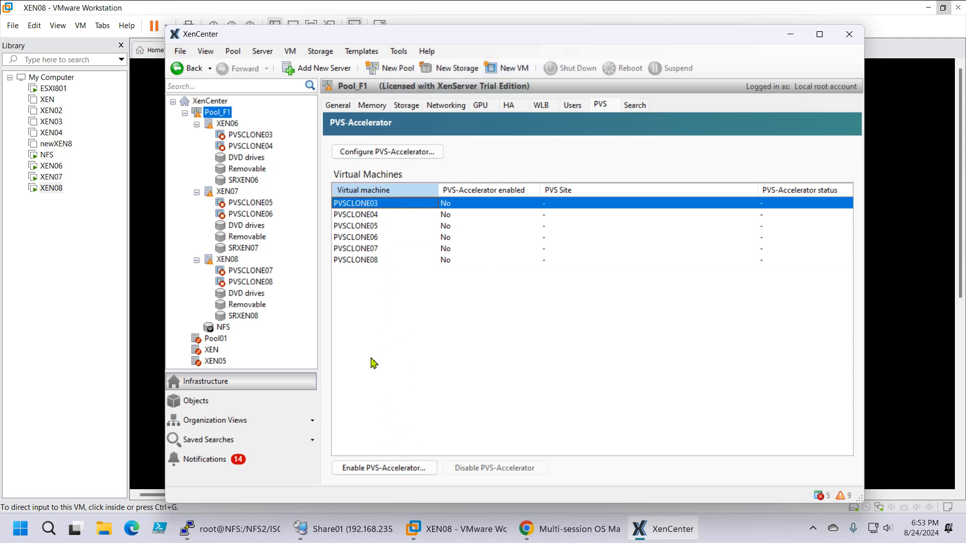
left_click(368, 261, "shift")
left_click(404, 468)
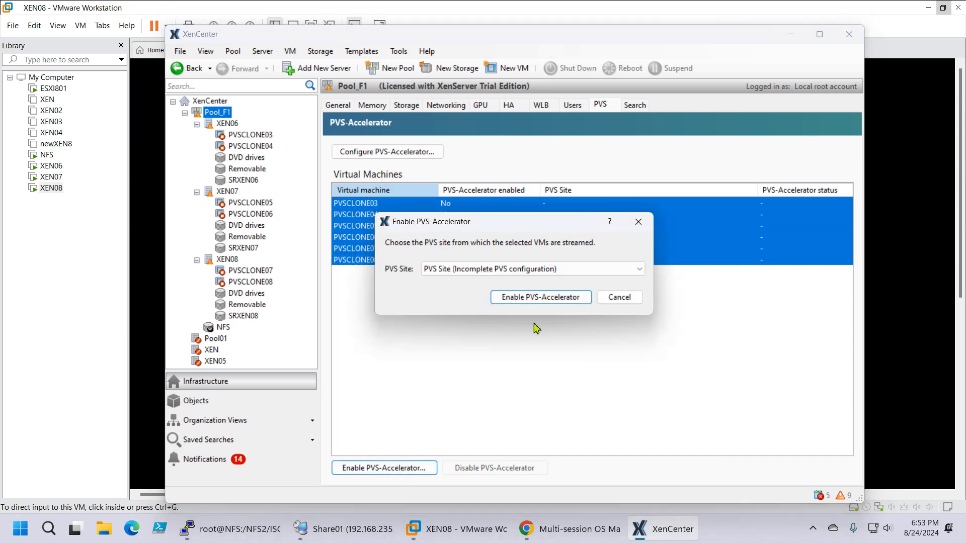
left_click(465, 273)
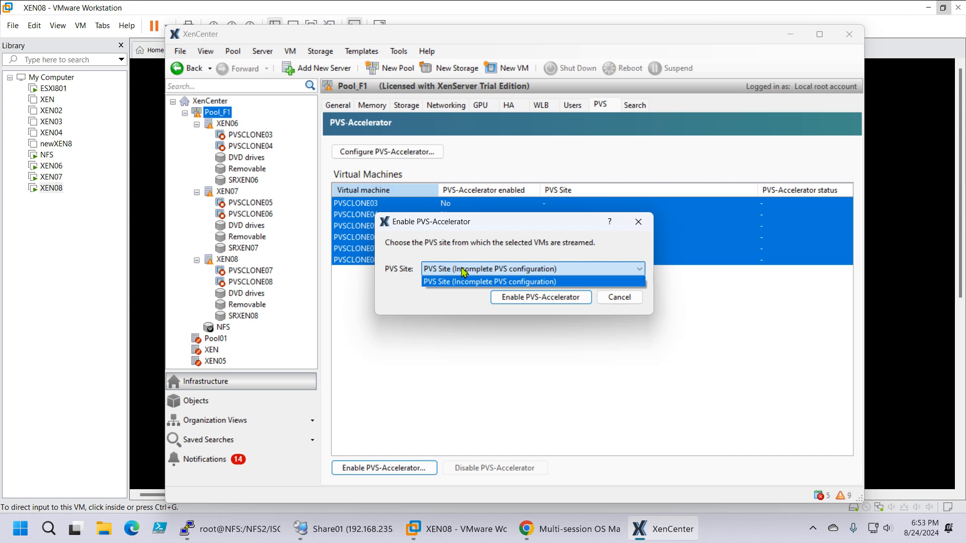
left_click(463, 270)
left_click(509, 297)
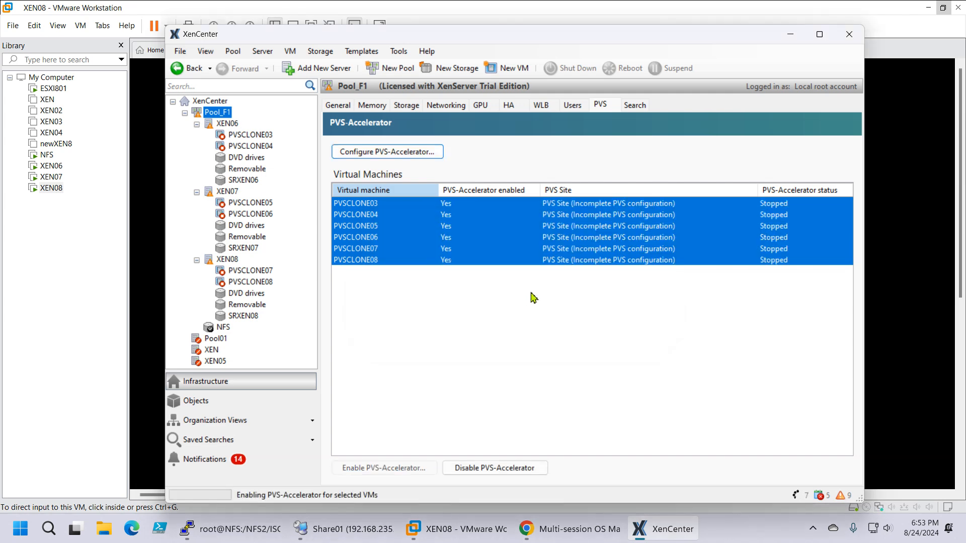
Step: Review the PVS-Accelerator cache configuration of Pool_F1 and view the general properties of server XEN06
left_click(387, 153)
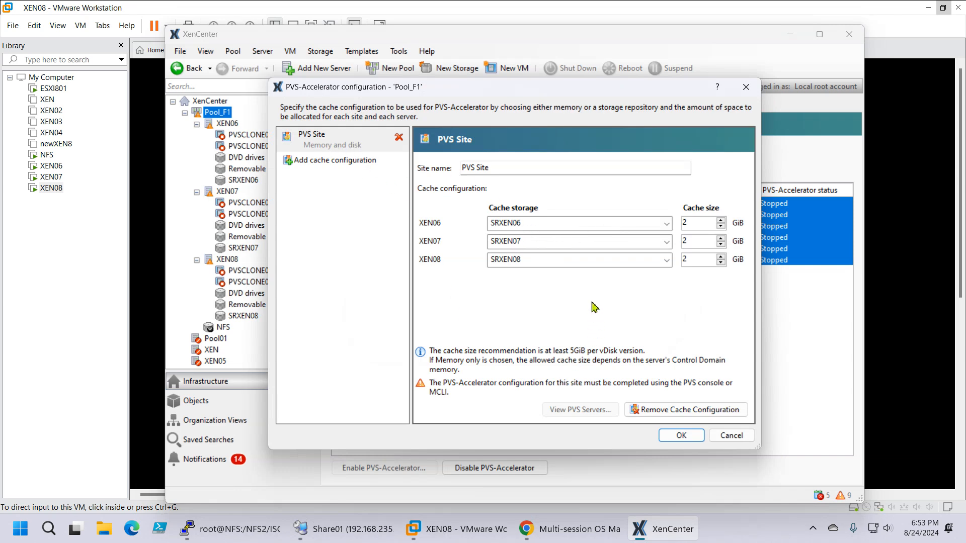
left_click(681, 436)
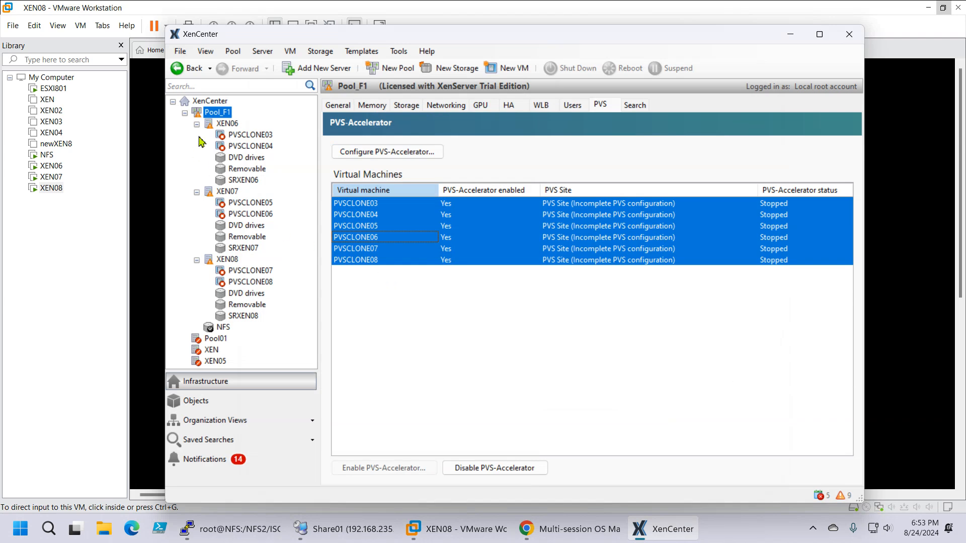
left_click(211, 124)
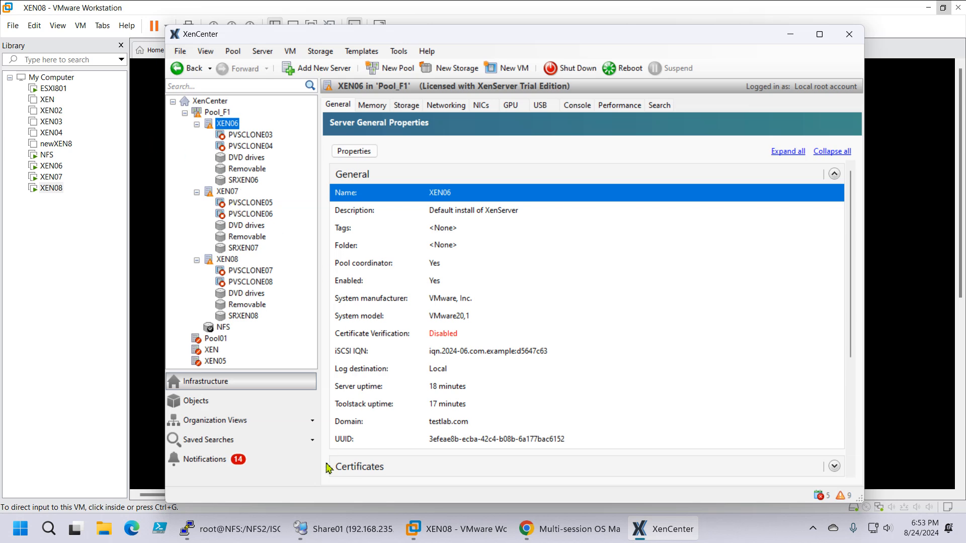
Step: Switch to Remote Desktop Connection Manager and connect to the PVS01 server in the infra group
left_click(547, 532)
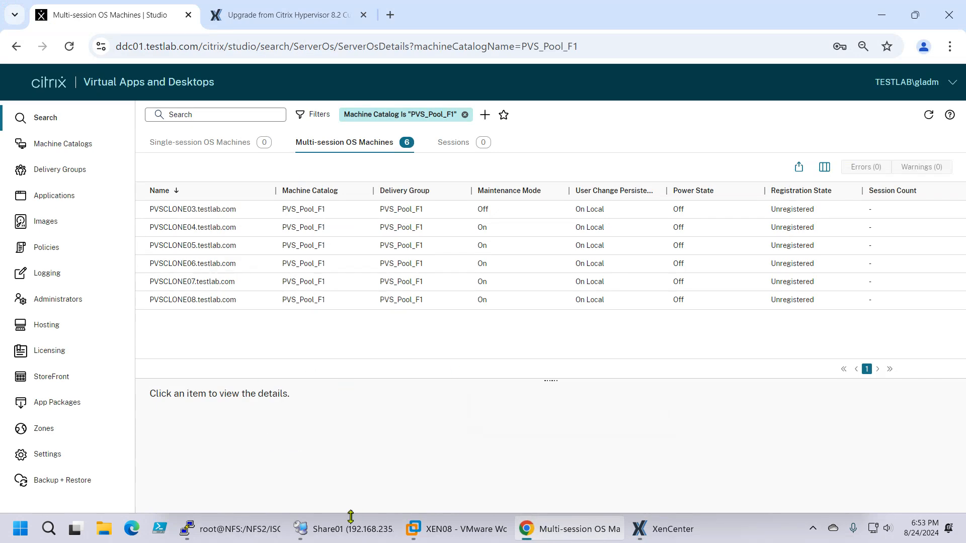
mouse_move(322, 533)
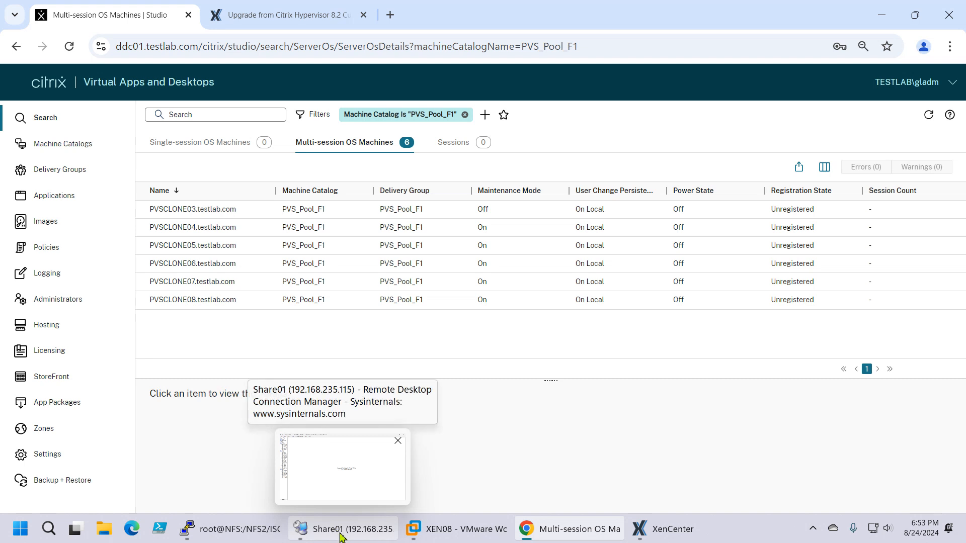
left_click(340, 530)
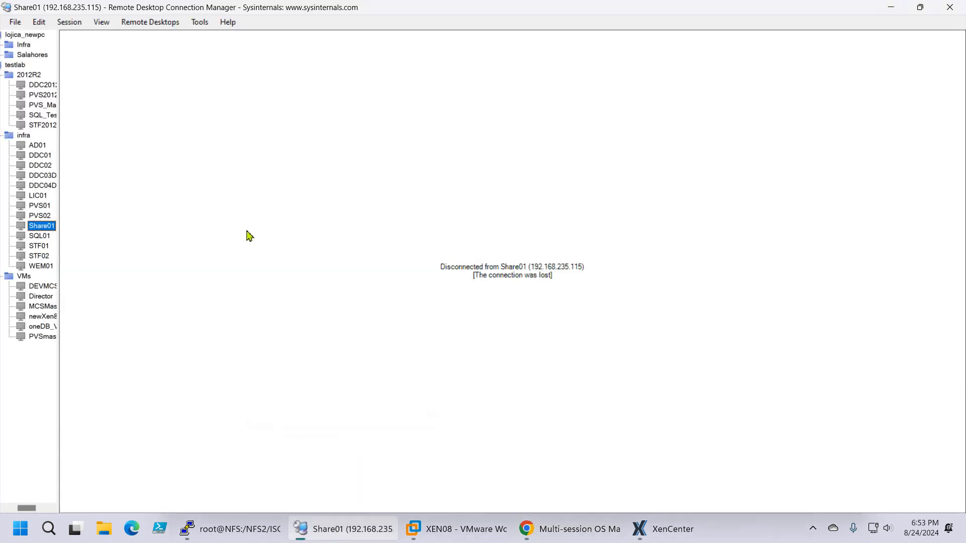
double_click(37, 206)
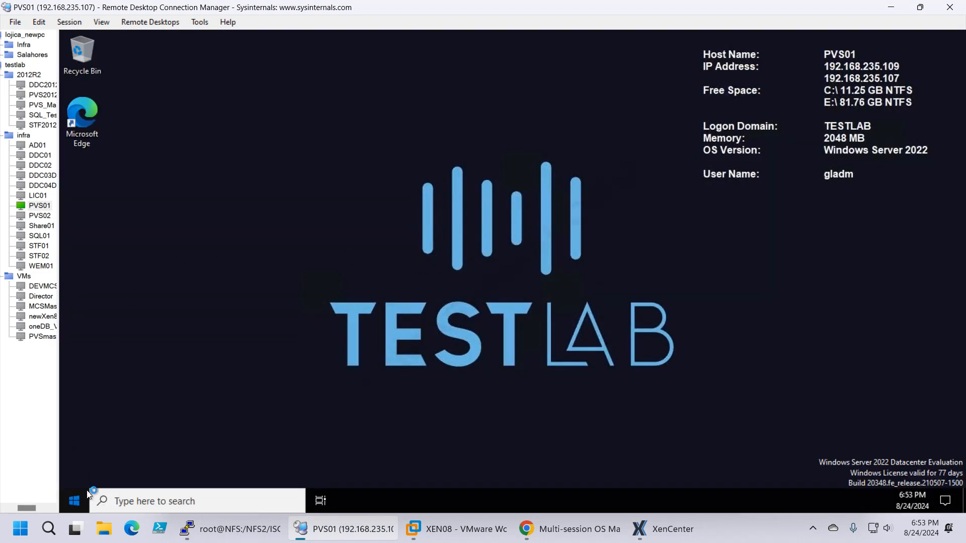
Step: Launch the Citrix Provisioning Console on PVS01 and connect to the farm at 192.168.235.107, port 54321, with the Windows credentials
left_click(75, 501)
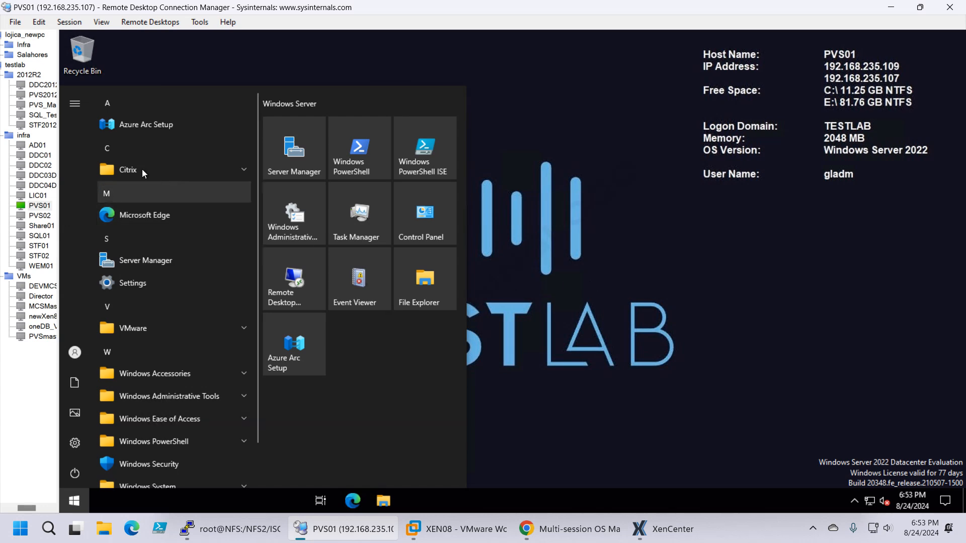
left_click(142, 170)
left_click(166, 261)
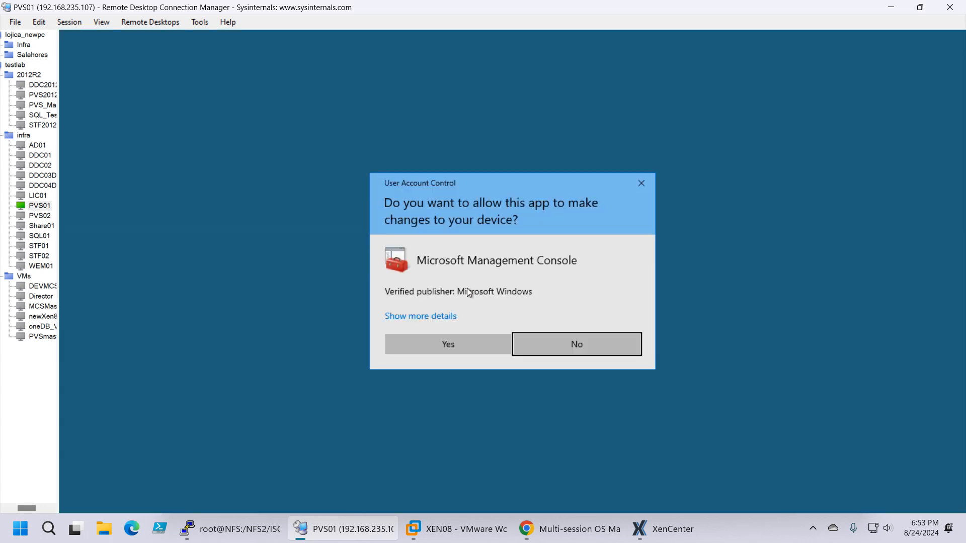
left_click(439, 340)
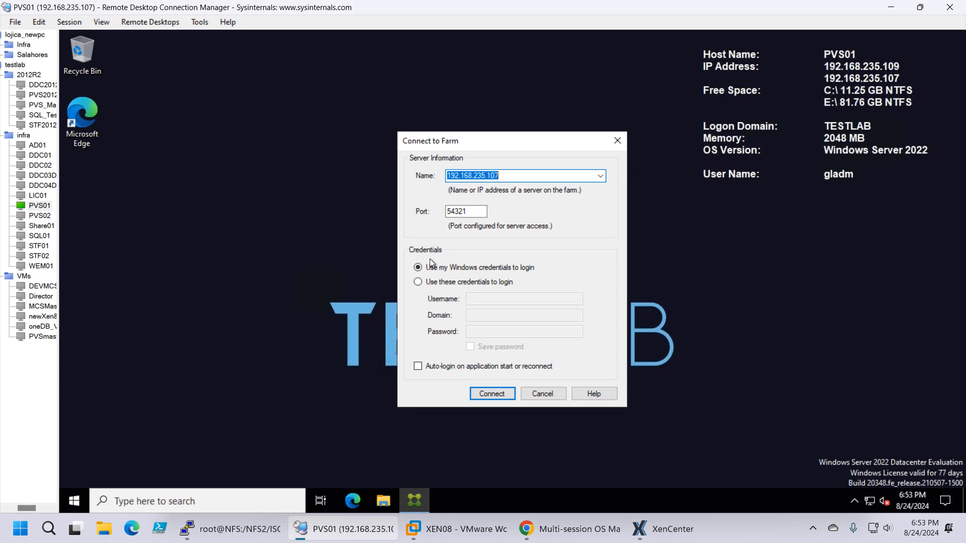
left_click(499, 394)
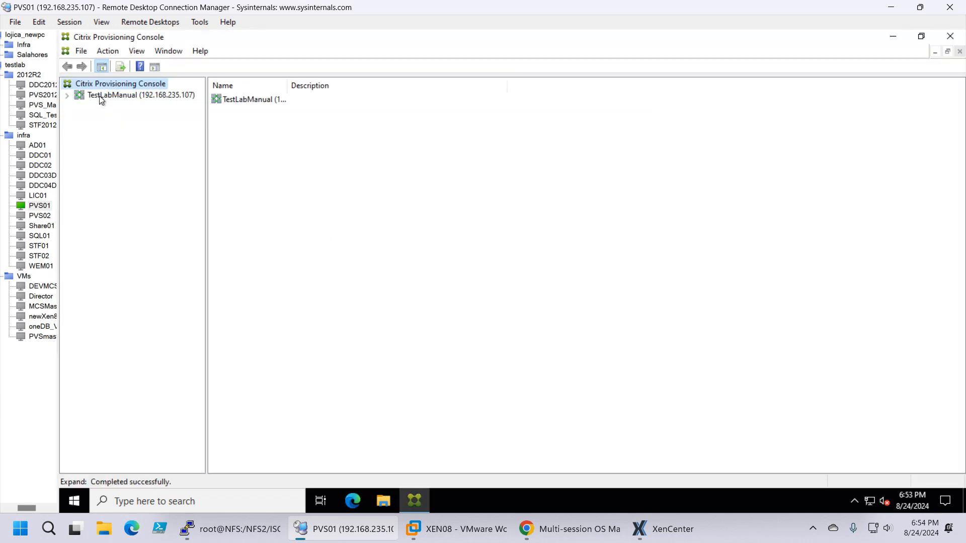
Step: Expand the TestLabManual farm down to TestLabSiteManual and list the site's device collections
left_click(99, 95)
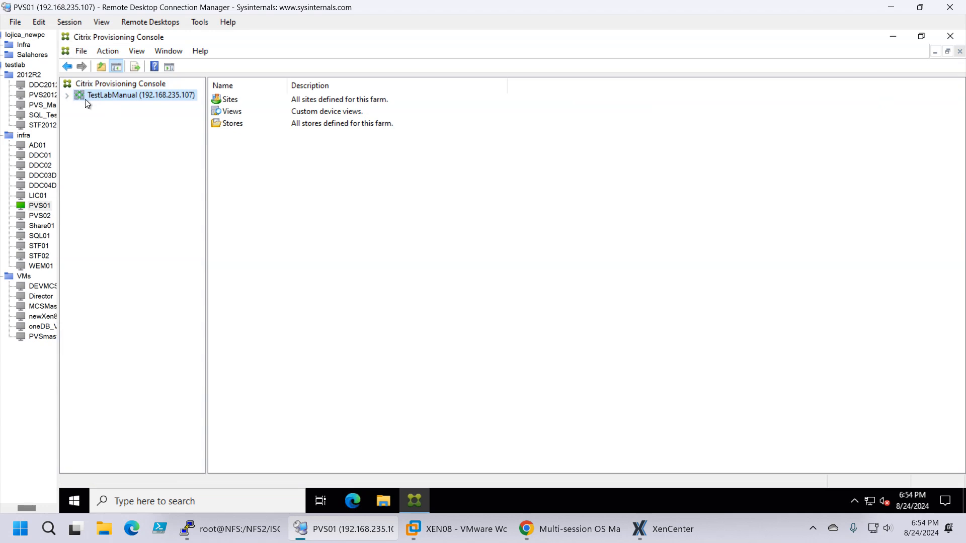
right_click(86, 99)
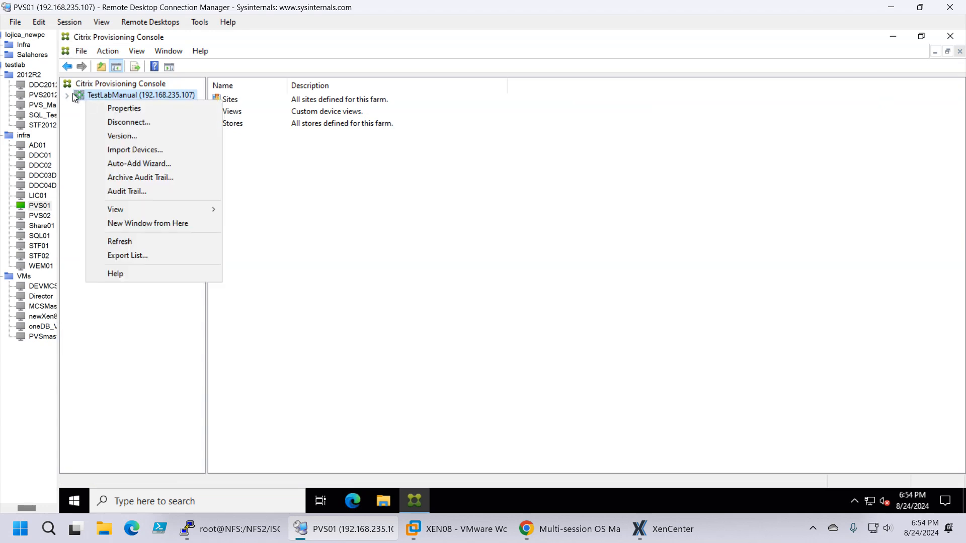
left_click(68, 95)
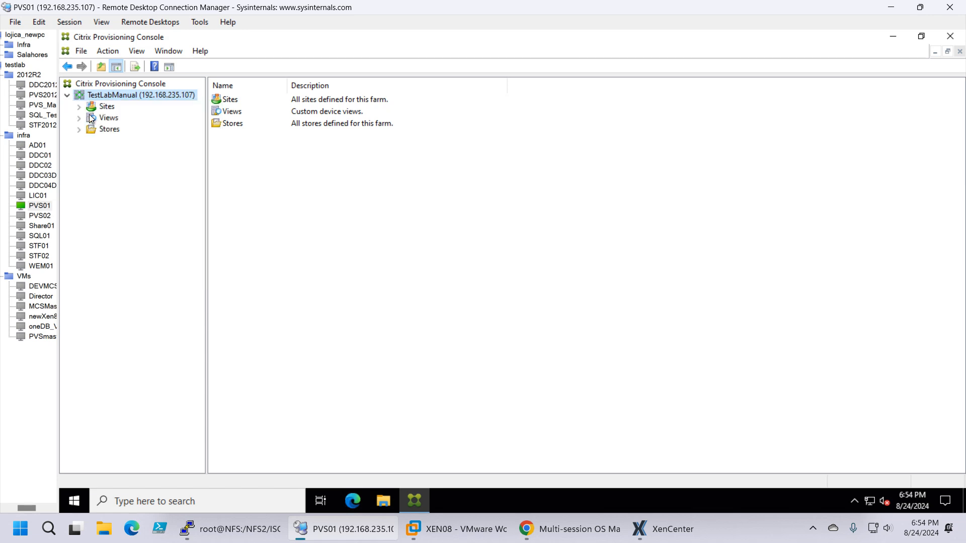
left_click(79, 107)
left_click(111, 120)
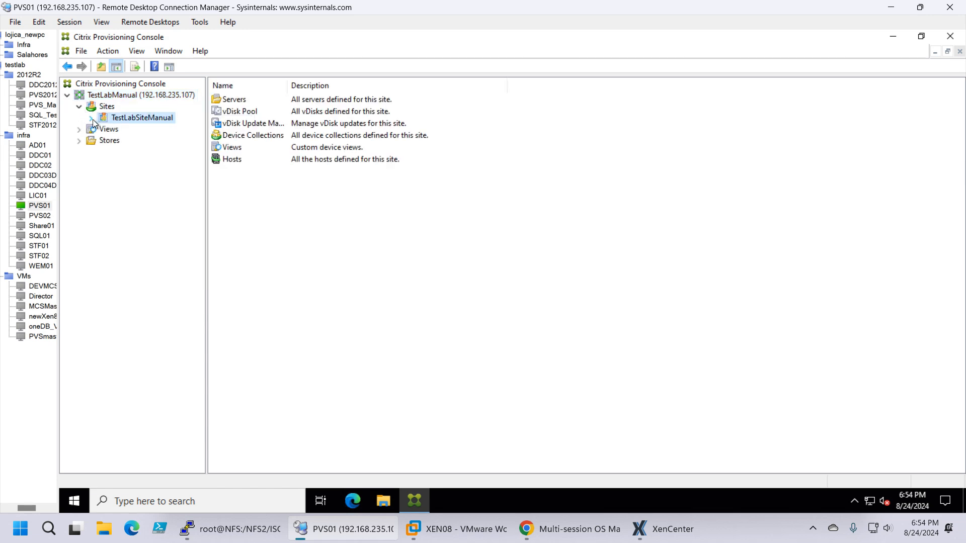
left_click(91, 119)
left_click(117, 163)
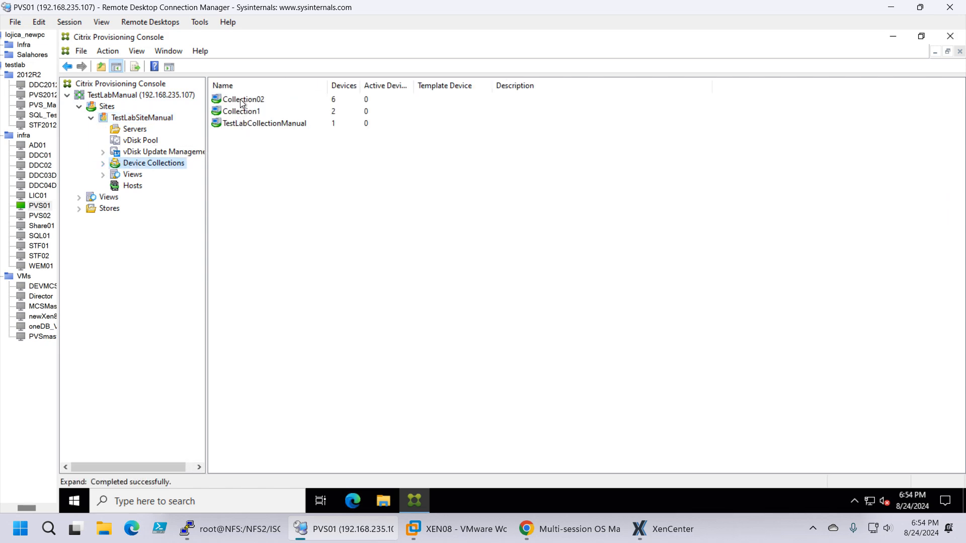
Step: Check the general, security and auto-add properties of the device collection Collection02 without changing them
left_click(240, 100)
right_click(240, 99)
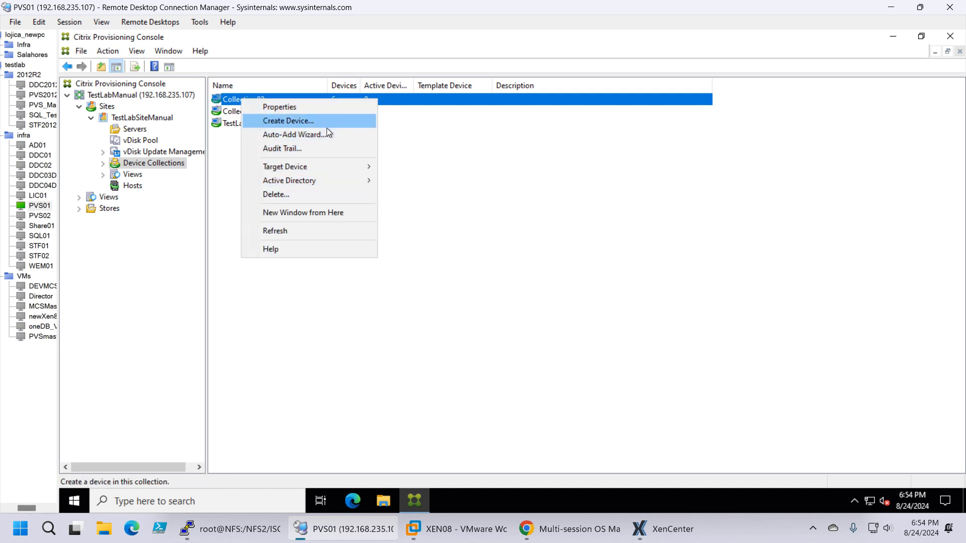
left_click(329, 107)
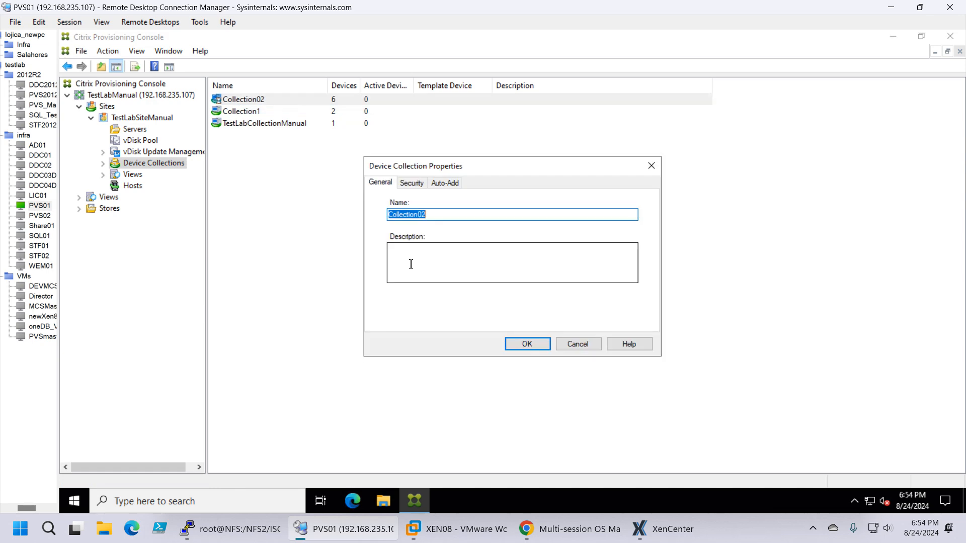
left_click(410, 183)
left_click(444, 183)
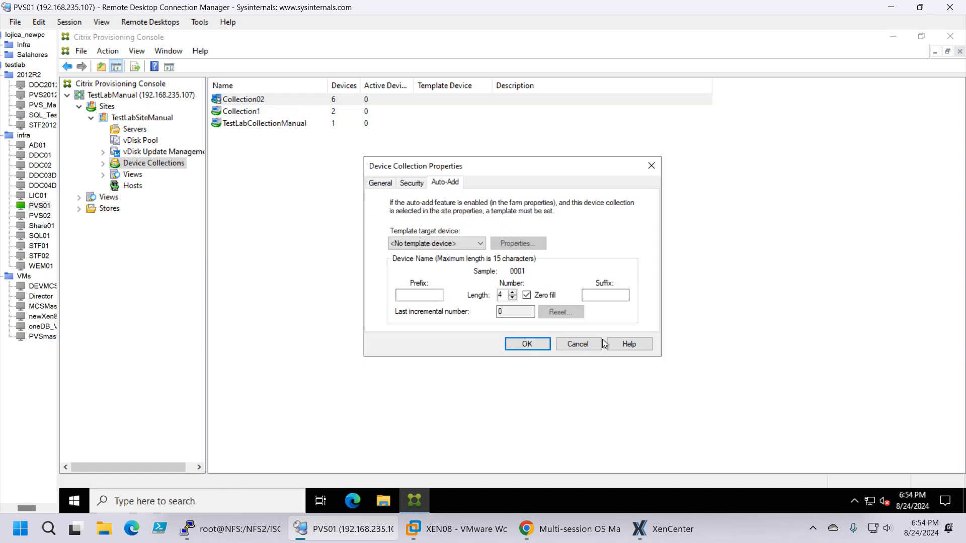
left_click(583, 345)
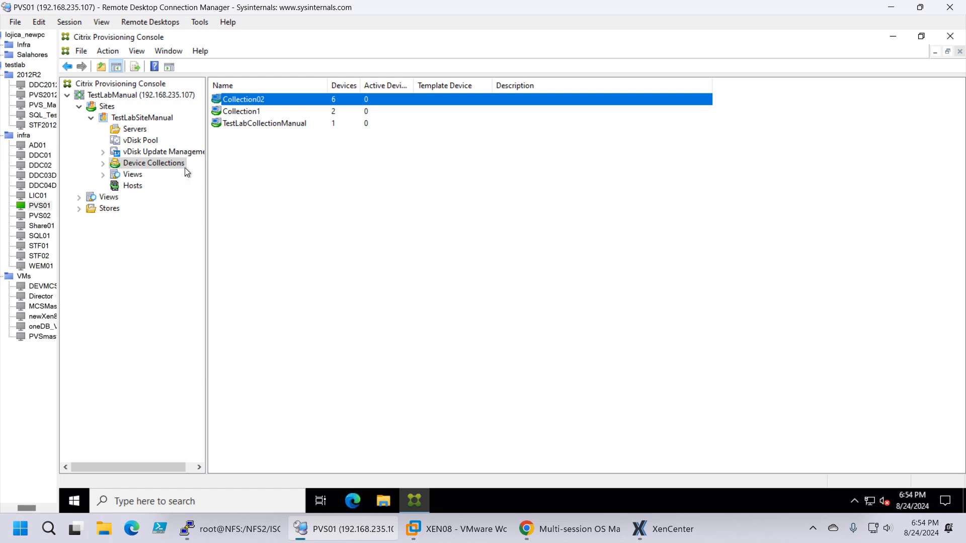
Step: List the devices in Collection02 and check the PVS-Accelerator option in the target device properties of PVSCLONE03
left_click(103, 164)
left_click(152, 175)
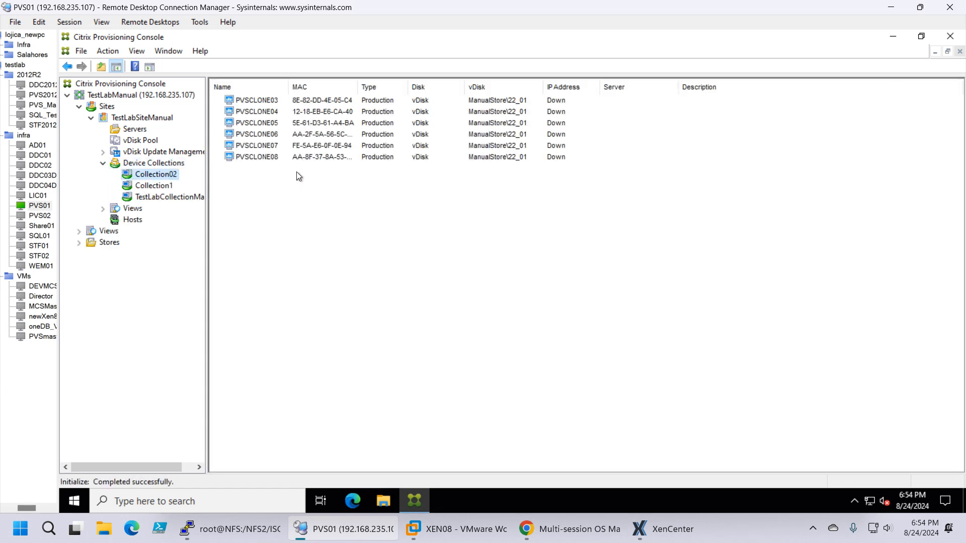
left_click(252, 101)
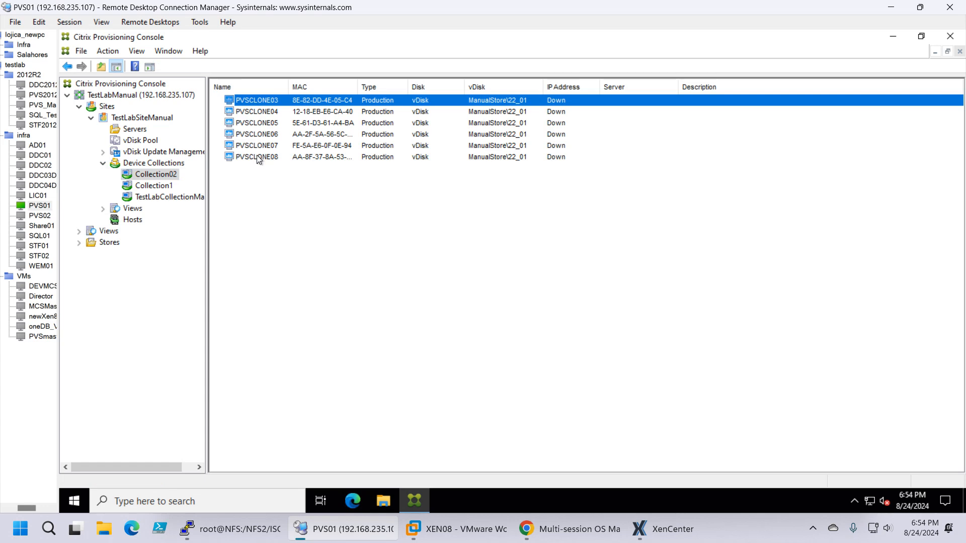
right_click(249, 101)
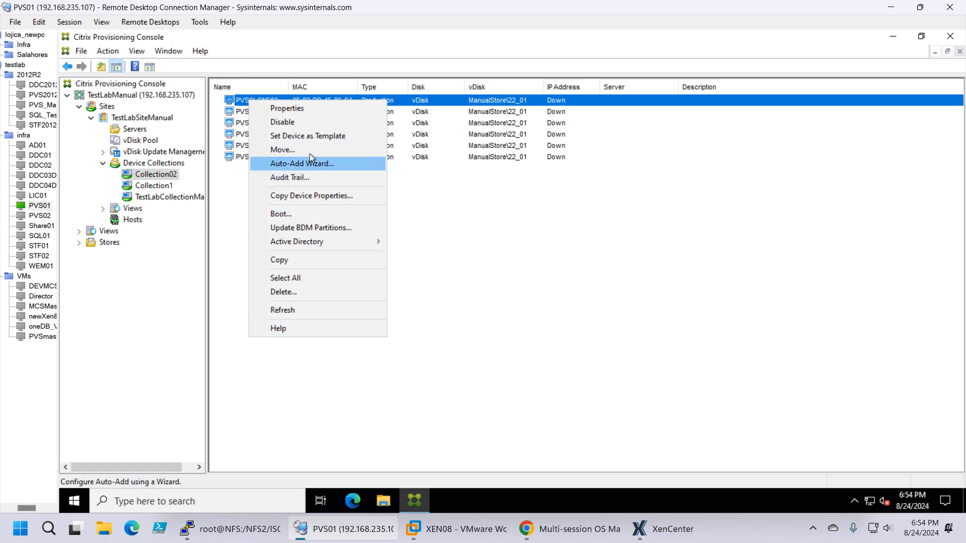
left_click(307, 107)
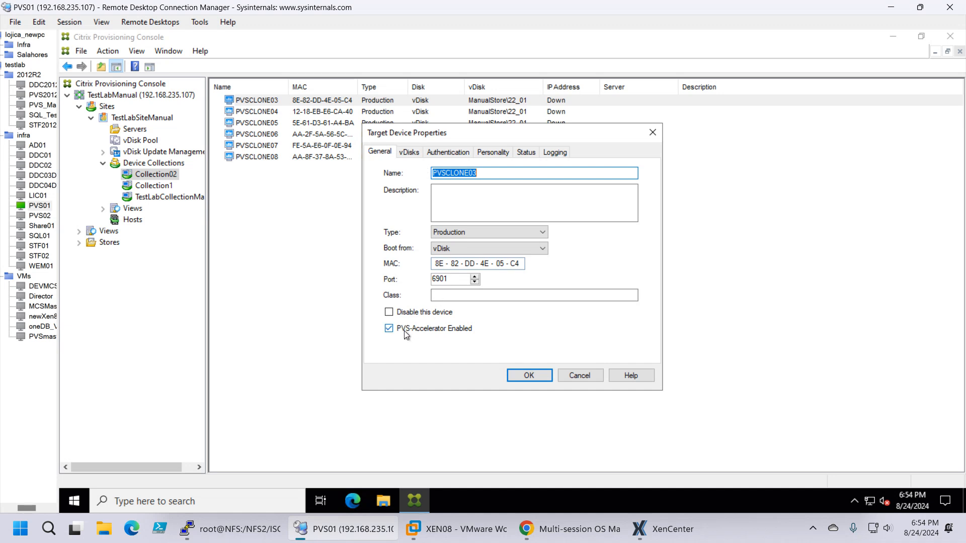
left_click(526, 377)
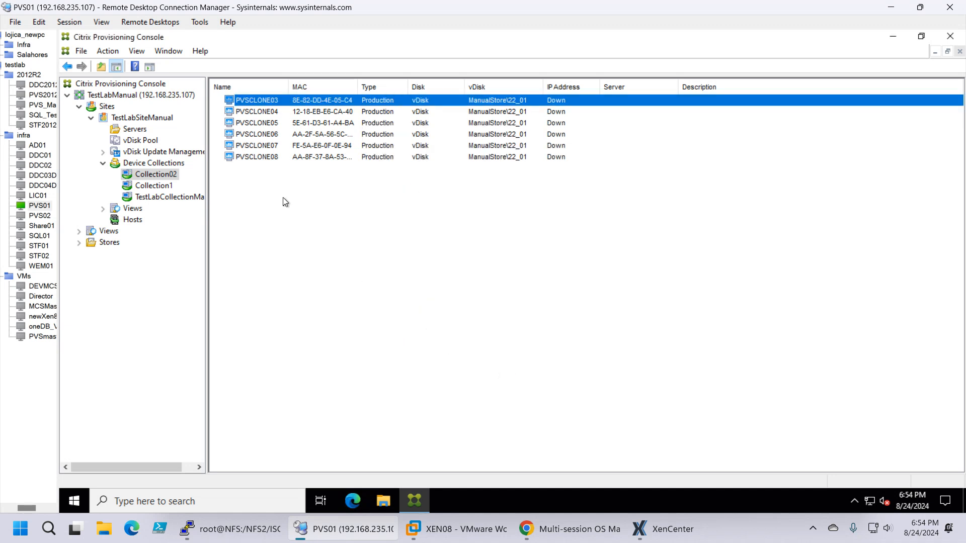
left_click(127, 163)
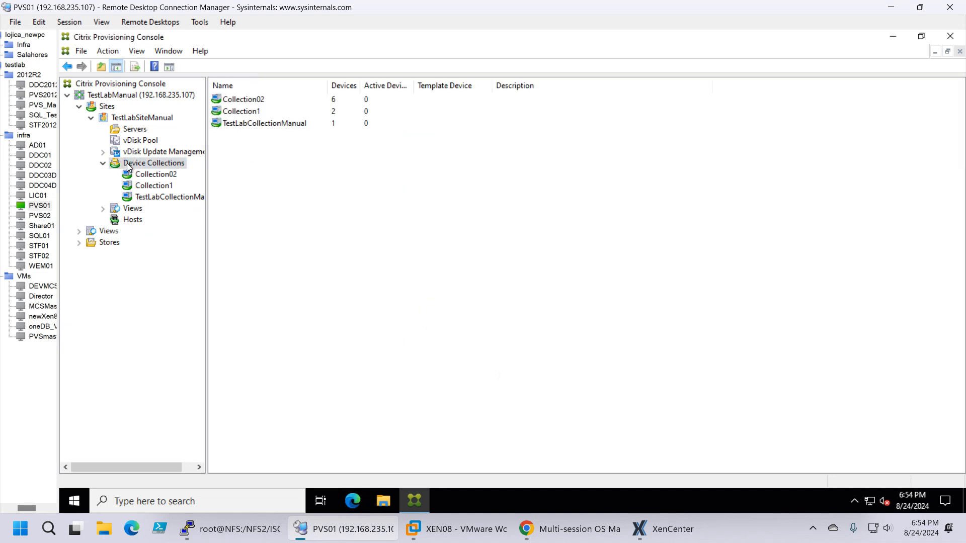
right_click(126, 163)
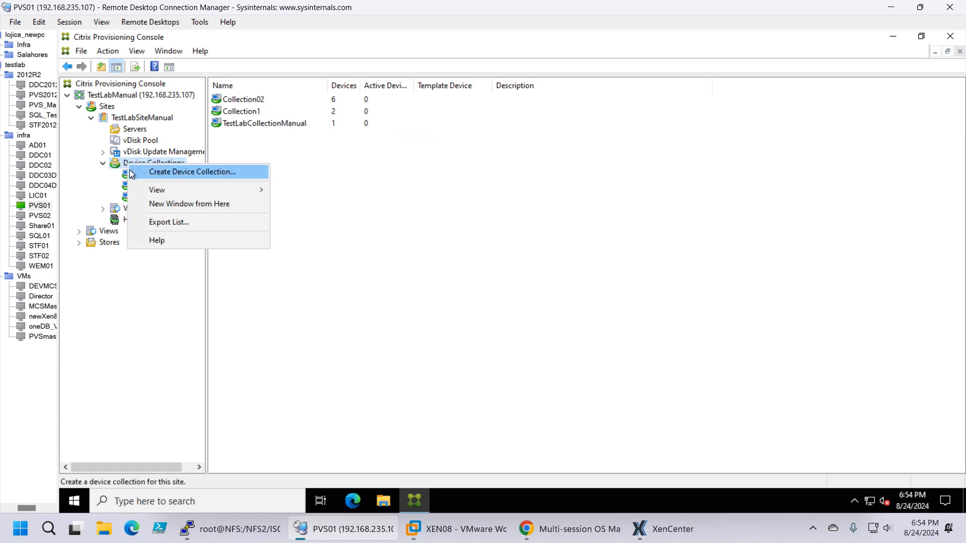
left_click(121, 119)
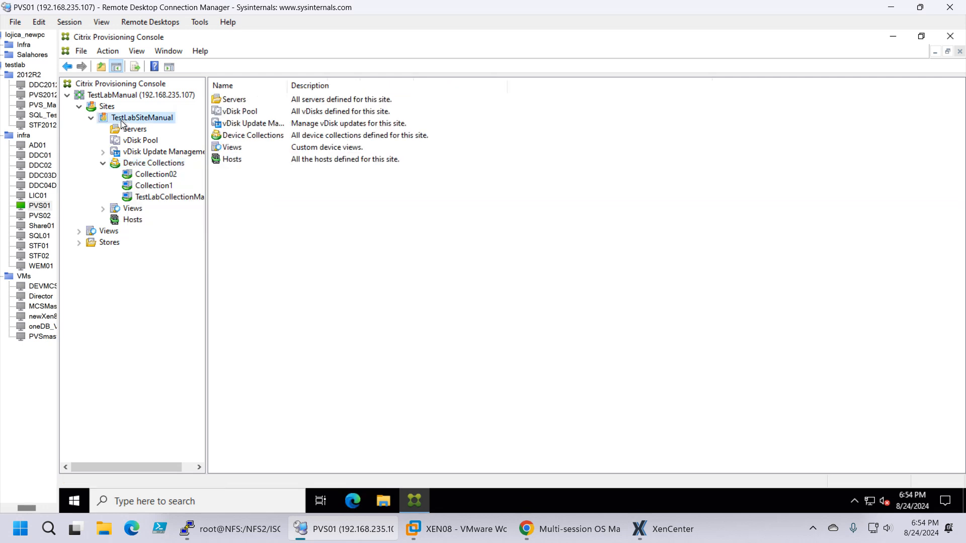
right_click(119, 115)
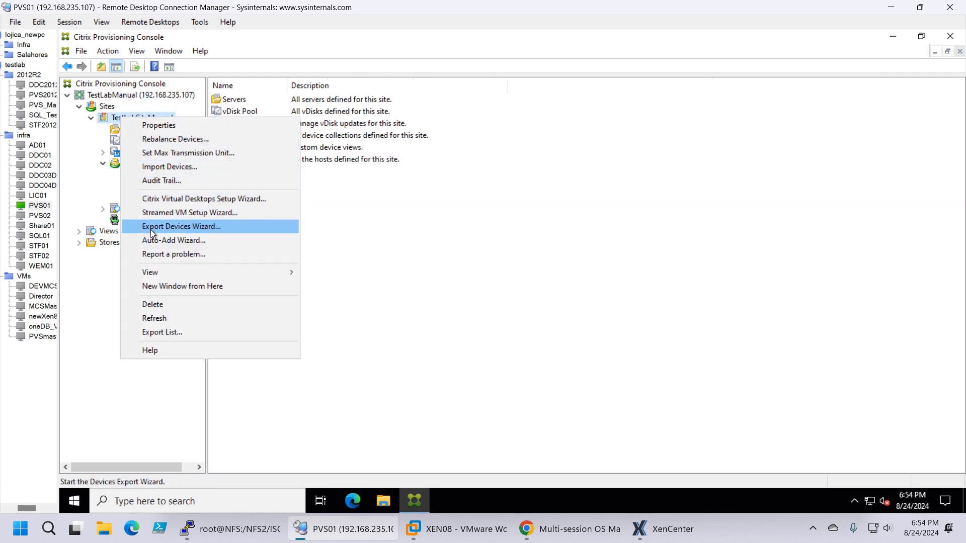
left_click(421, 228)
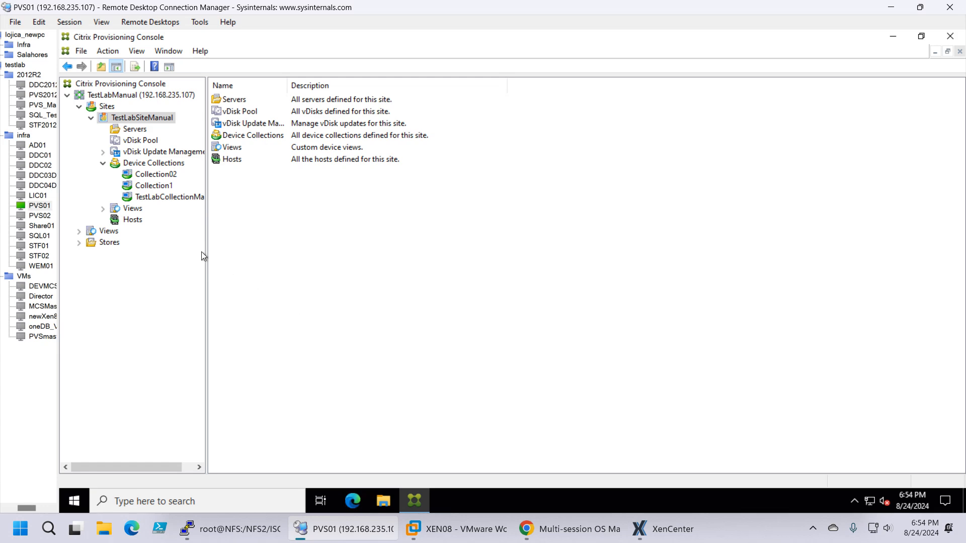
Step: Switch to XenCenter and review the PVS-Accelerator cache configuration of Pool_F1 without changing it
left_click(663, 529)
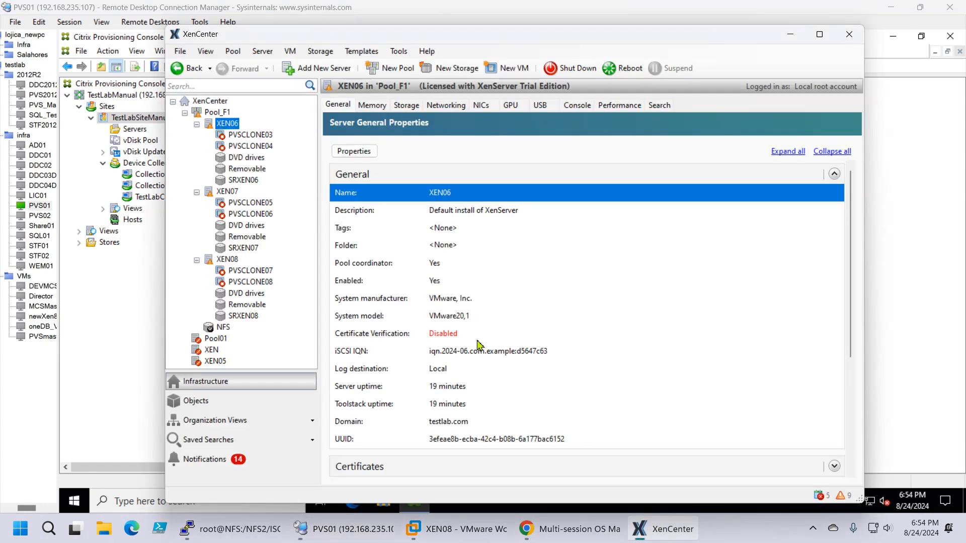
left_click(230, 135)
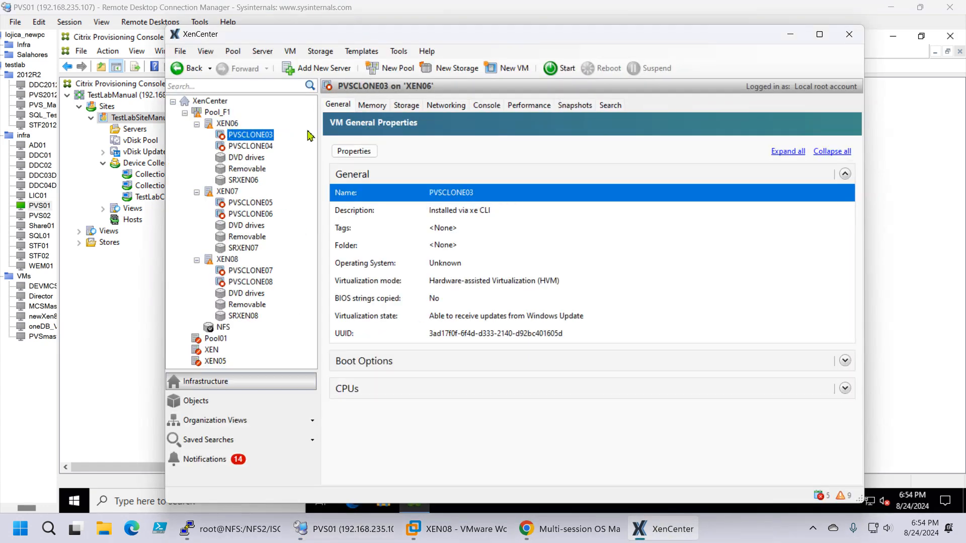
left_click(234, 125)
left_click(220, 113)
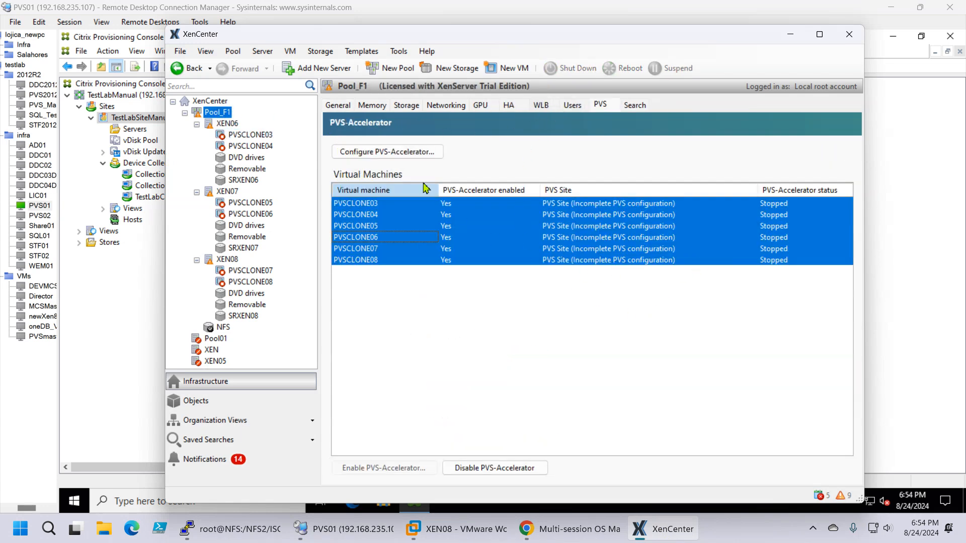
left_click(395, 160)
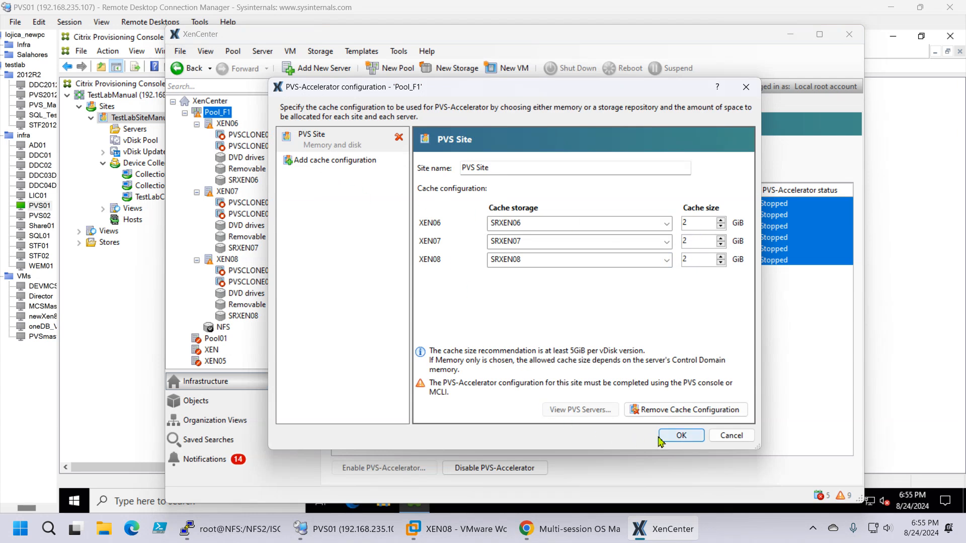
left_click(681, 435)
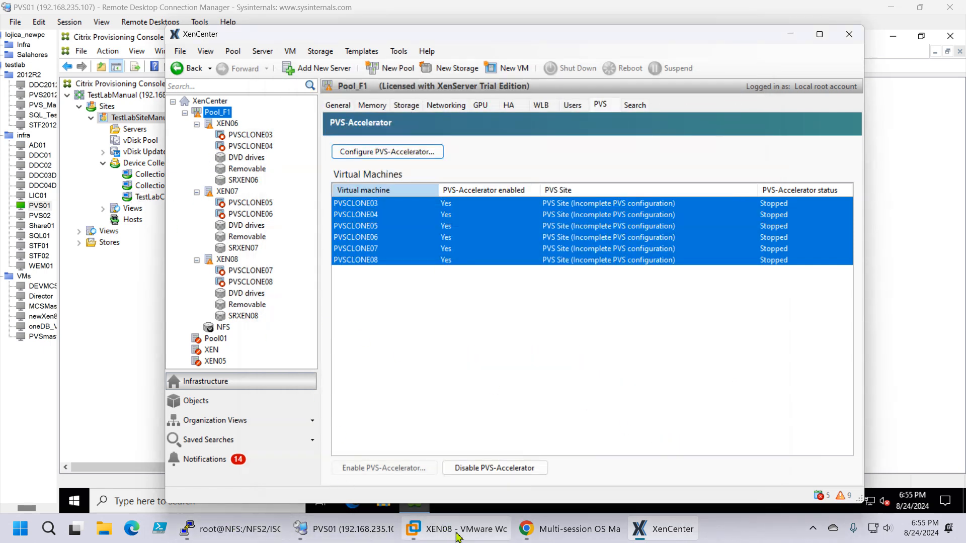
Step: Switch to Citrix Studio in the browser and power on the machine PVSCLONE03 from the PVS_Pool_F1 catalog
left_click(573, 529)
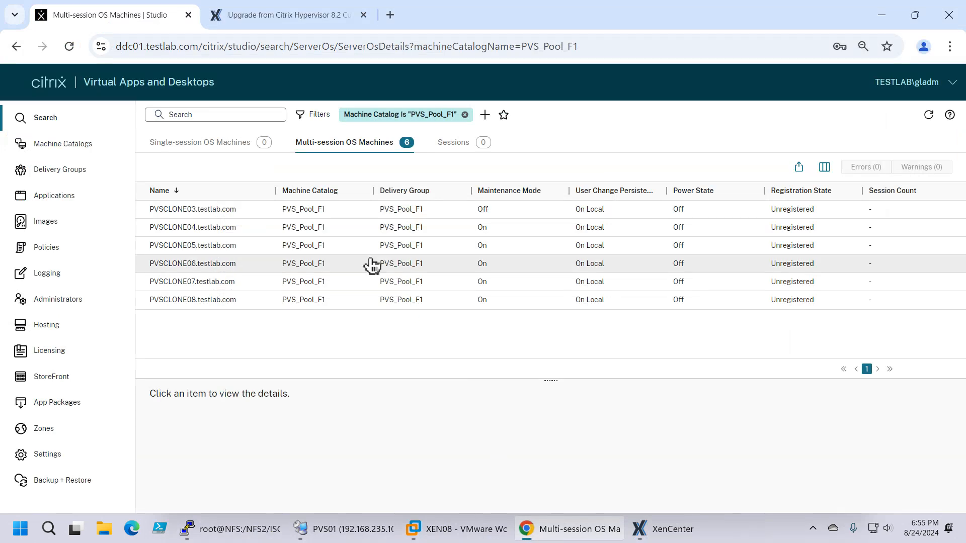
left_click(225, 210)
left_click(173, 167)
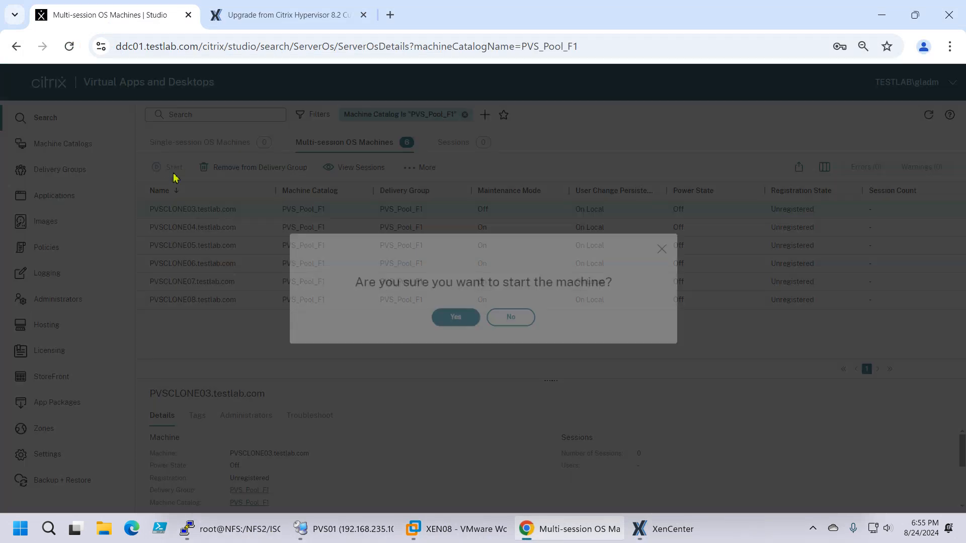
left_click(455, 326)
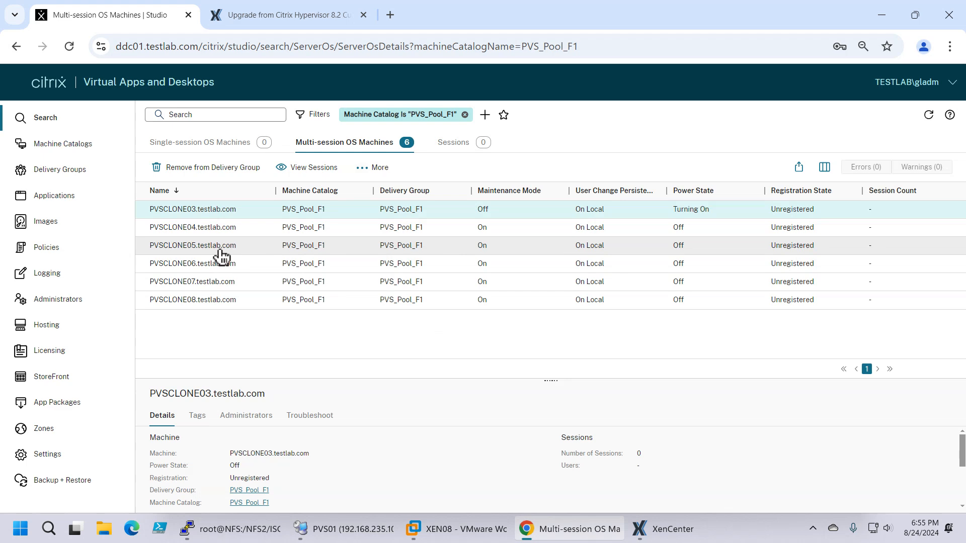
Step: Take PVSCLONE05 out of maintenance mode and power it on
left_click(213, 257)
right_click(214, 256)
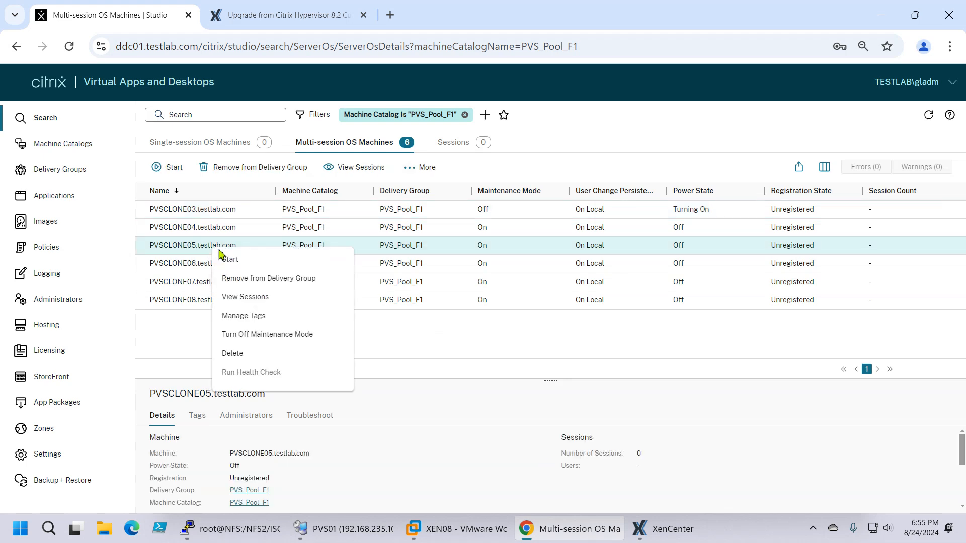
left_click(246, 334)
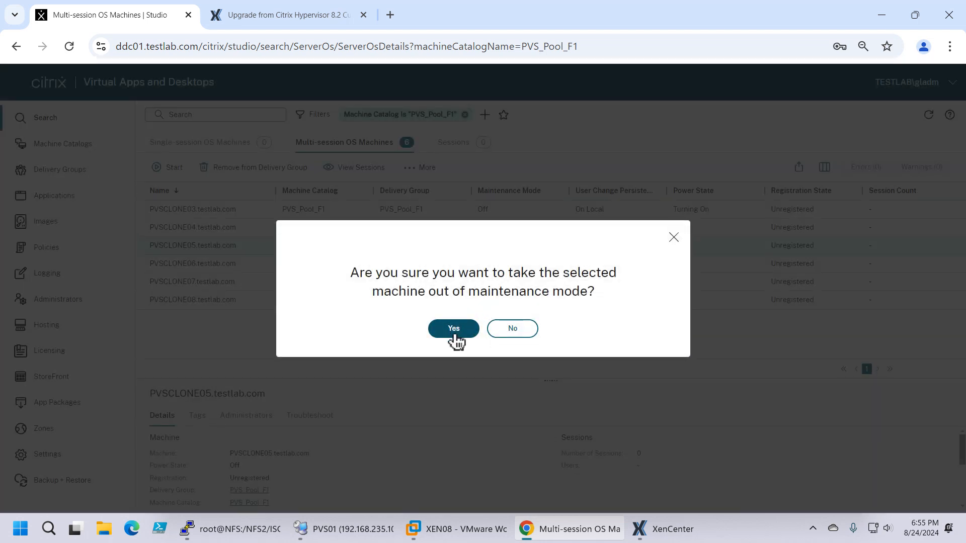
left_click(455, 328)
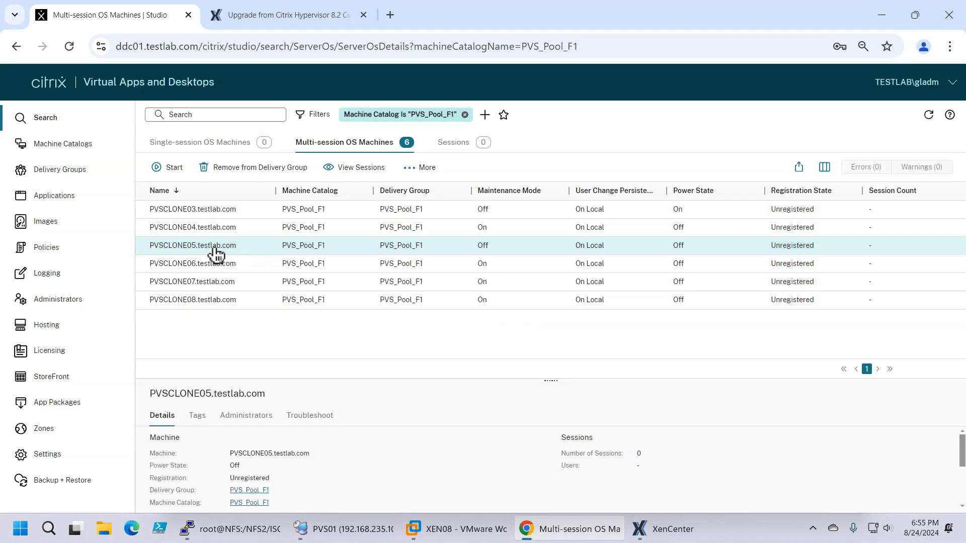
right_click(180, 246)
left_click(216, 256)
left_click(433, 322)
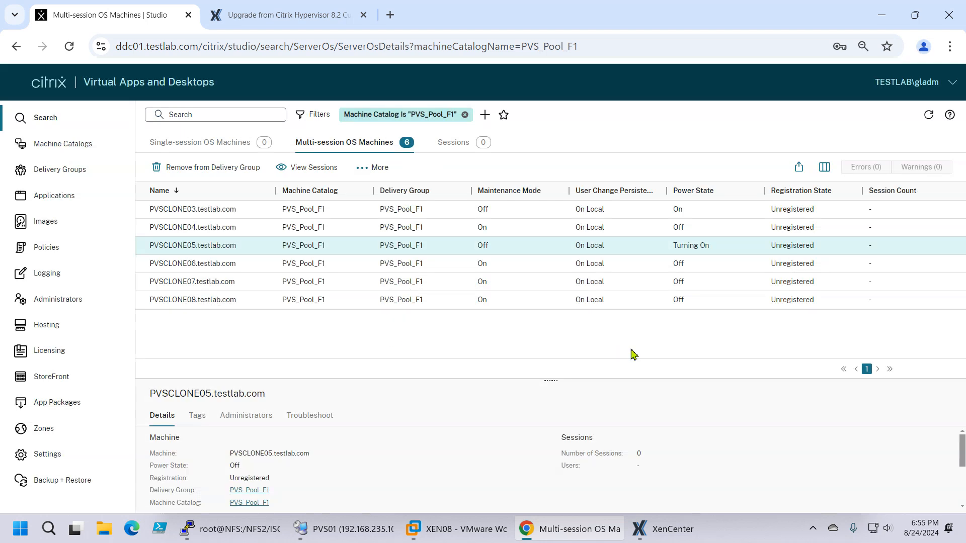
Step: Switch to XenCenter and check the PVS-Accelerator status and memory usage of Pool_F1
left_click(659, 529)
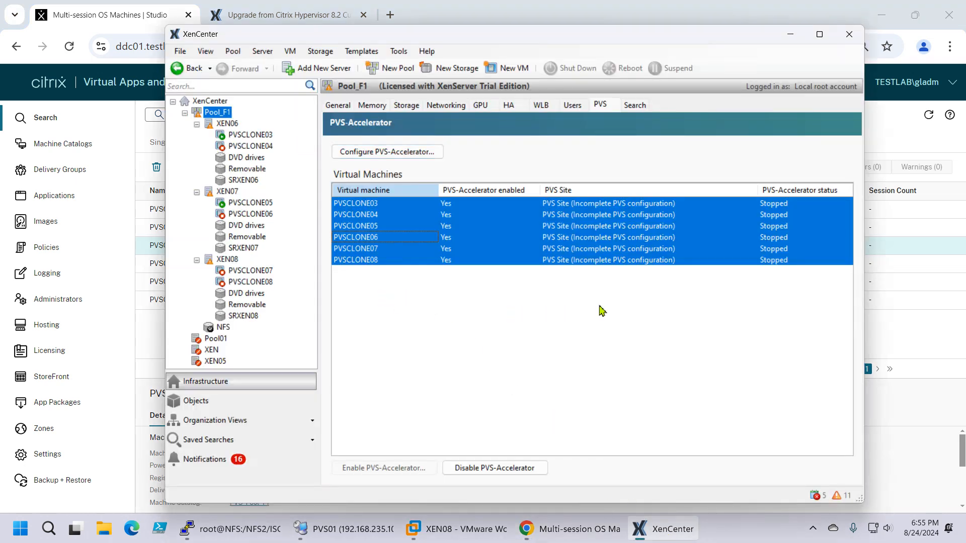
left_click(481, 106)
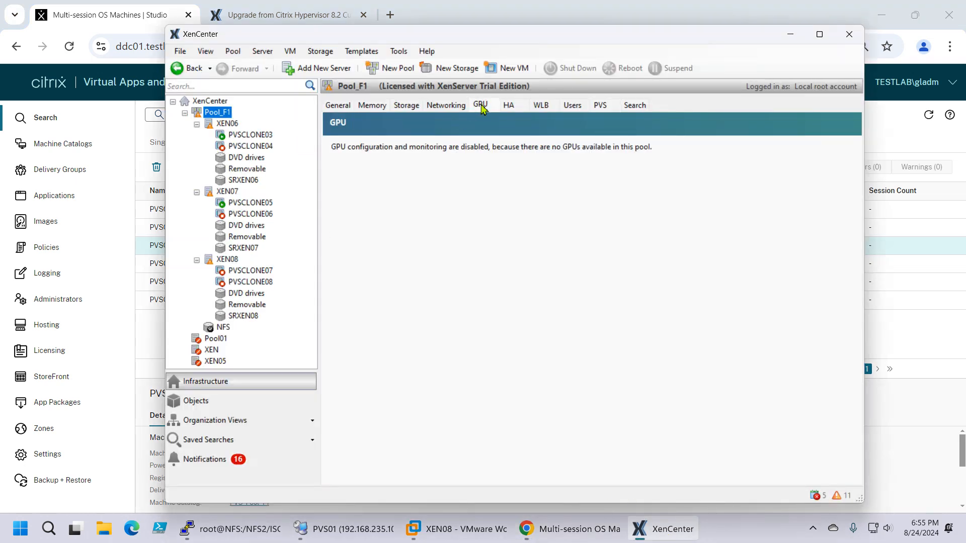
left_click(601, 105)
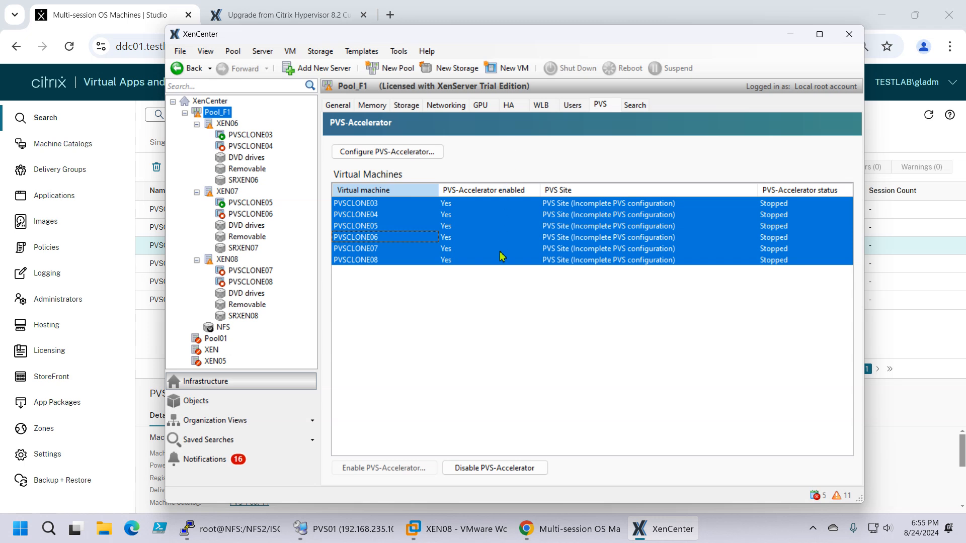
left_click(381, 109)
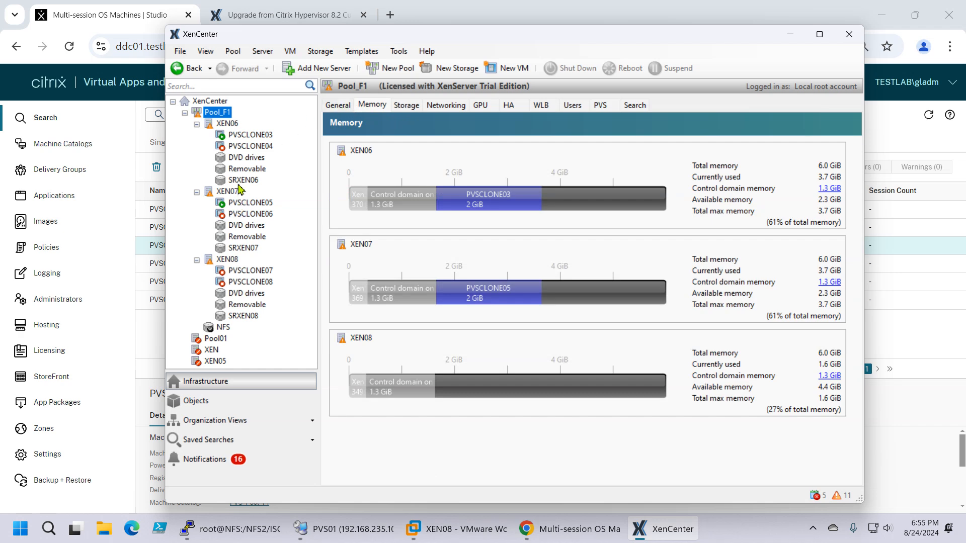
Step: View the boot consoles of PVSCLONE03 and PVSCLONE05, scaling the PVSCLONE05 console to fit
left_click(243, 137)
left_click(487, 105)
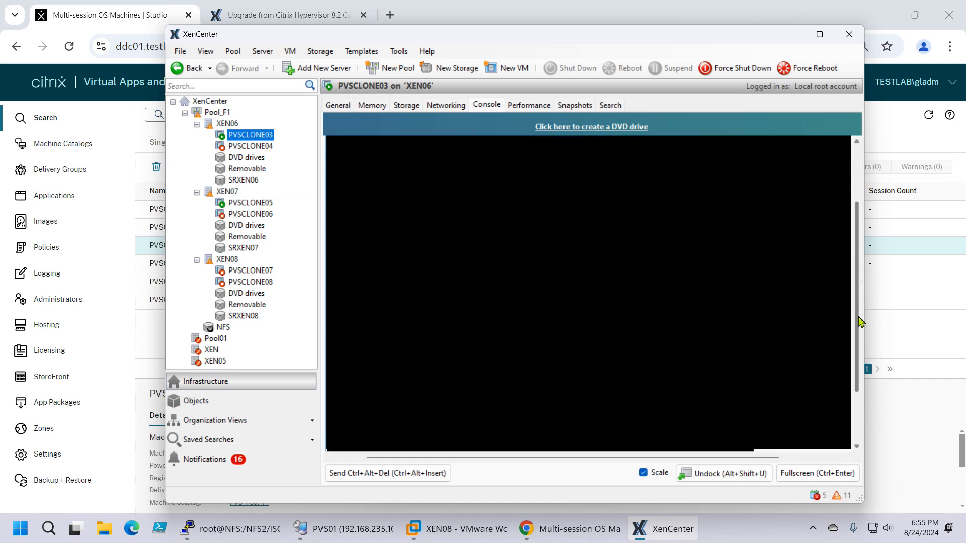
left_click(235, 204)
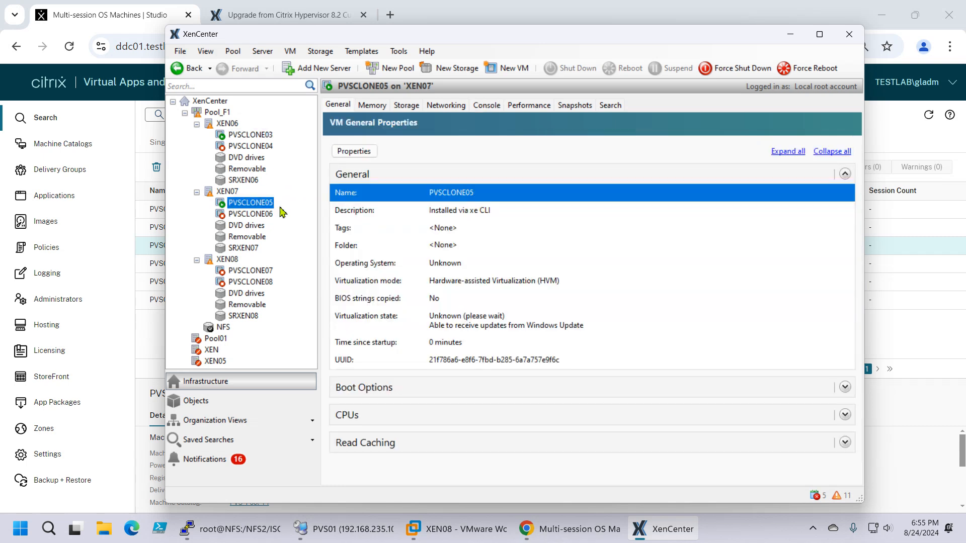
left_click(496, 108)
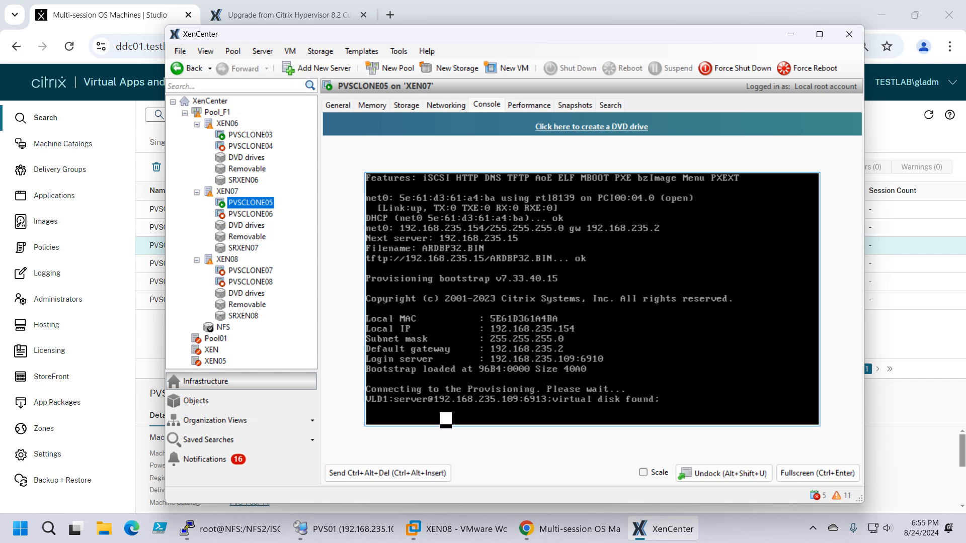
left_click(644, 473)
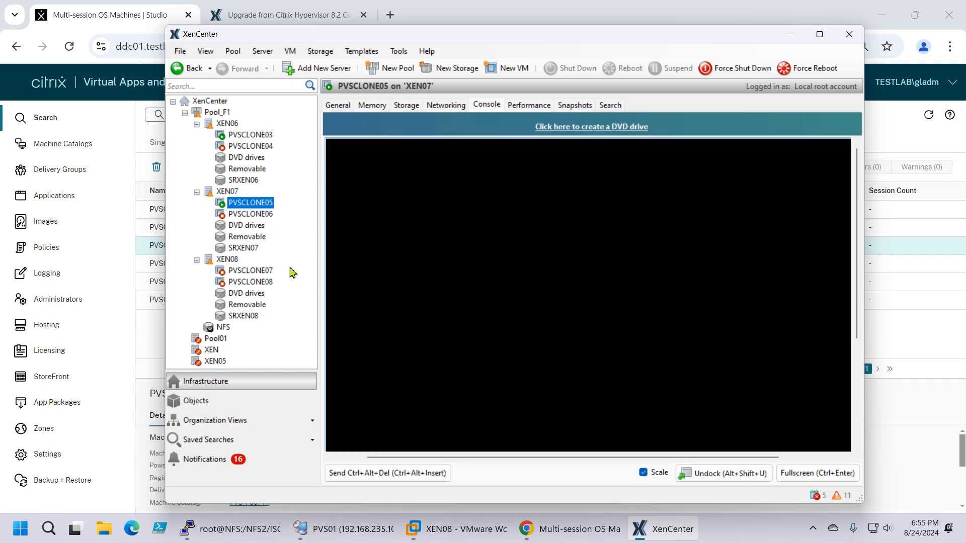
Step: Recheck the PVS-Accelerator status of Pool_F1 and its cache configuration, leaving the settings as they are
left_click(223, 125)
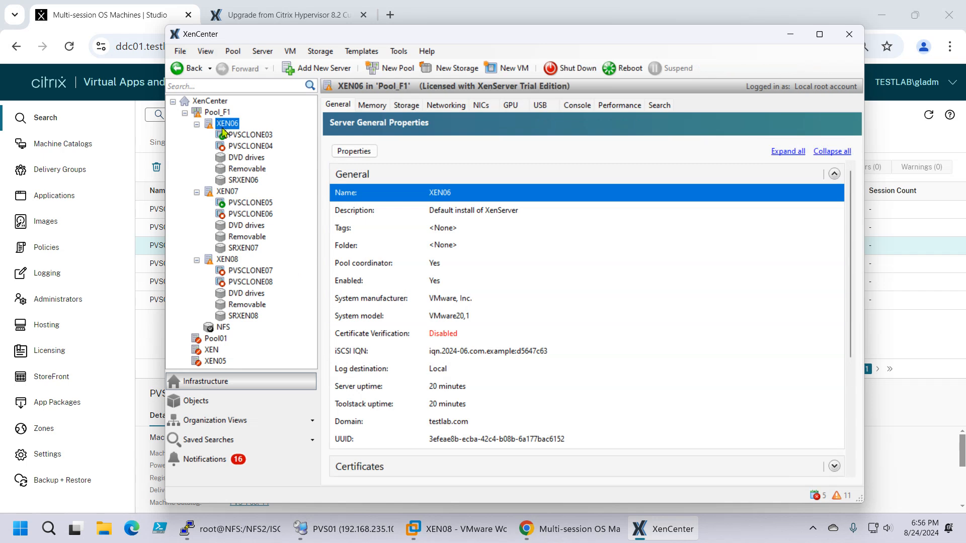
left_click(218, 113)
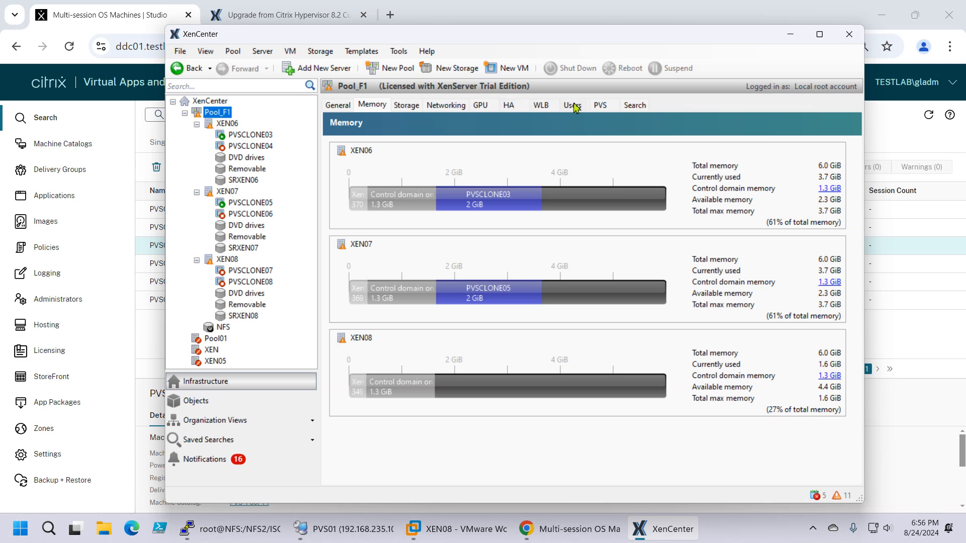
left_click(601, 106)
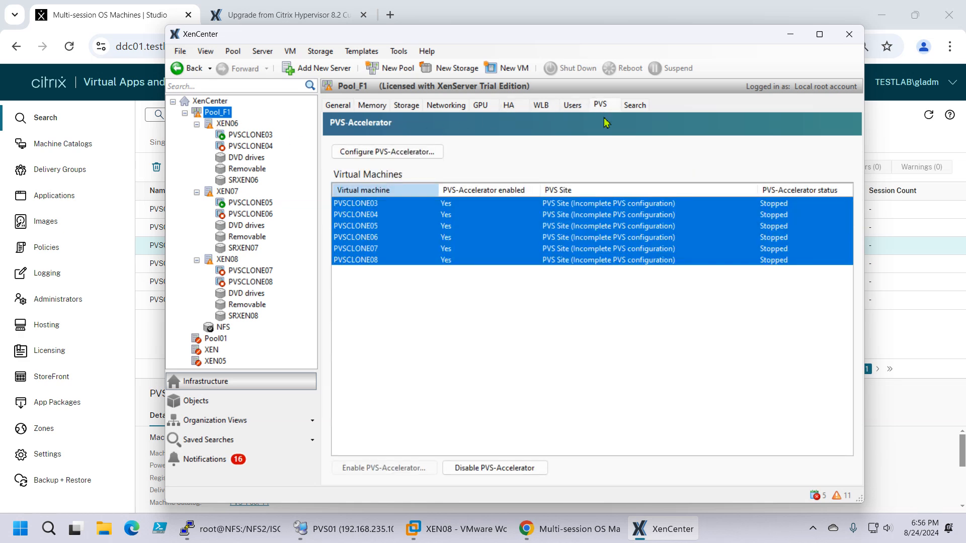
left_click(351, 160)
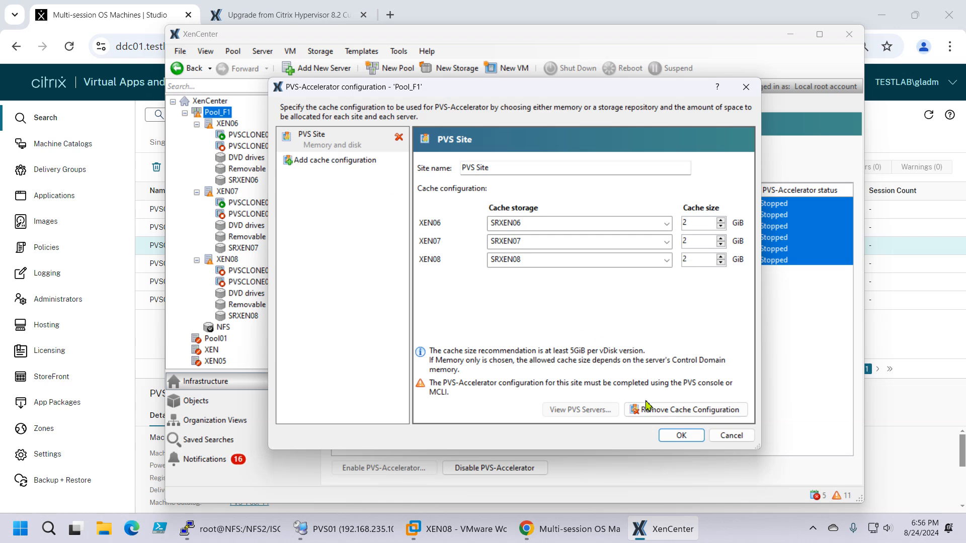
left_click(731, 436)
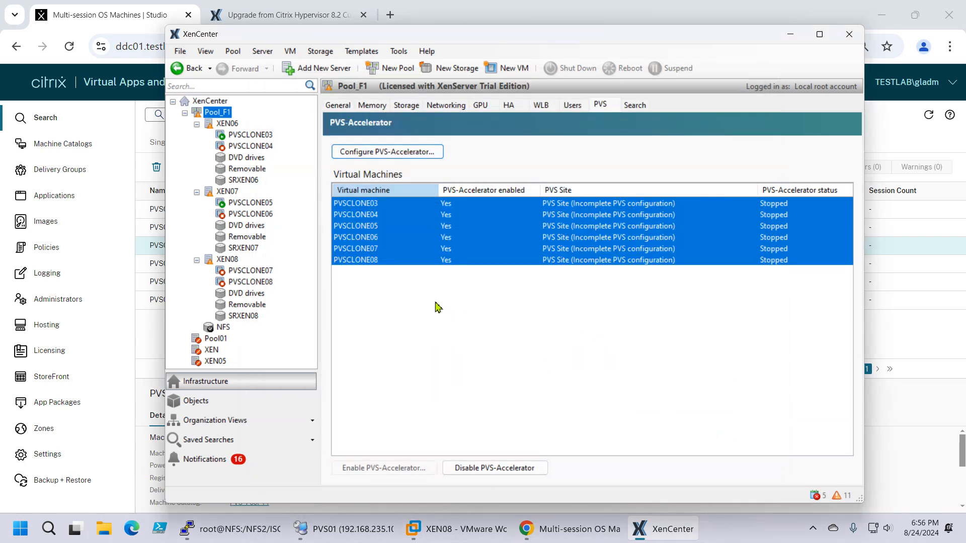
Step: View the general properties of XEN07 and XEN06, and review Pool_F1's Premium and Standard license options without assigning one
left_click(224, 193)
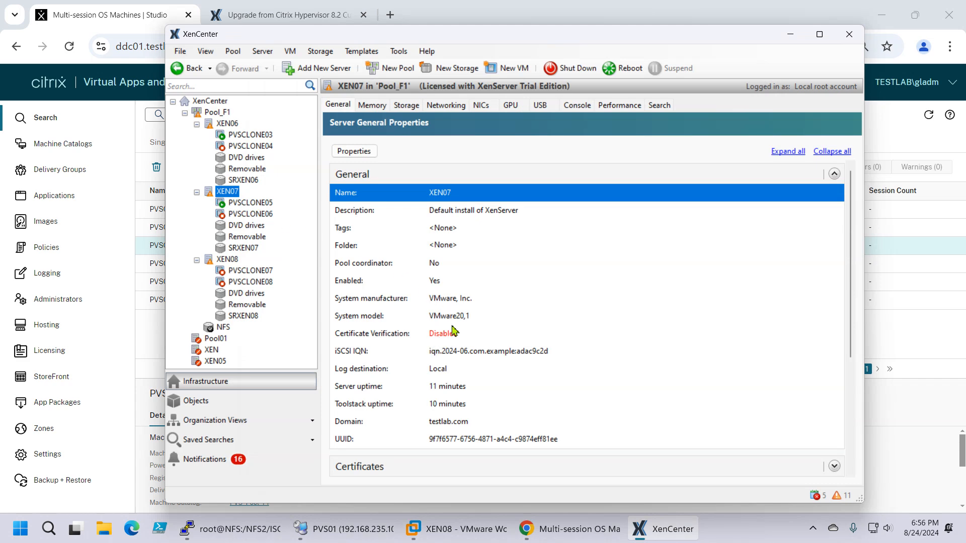
left_click(228, 124)
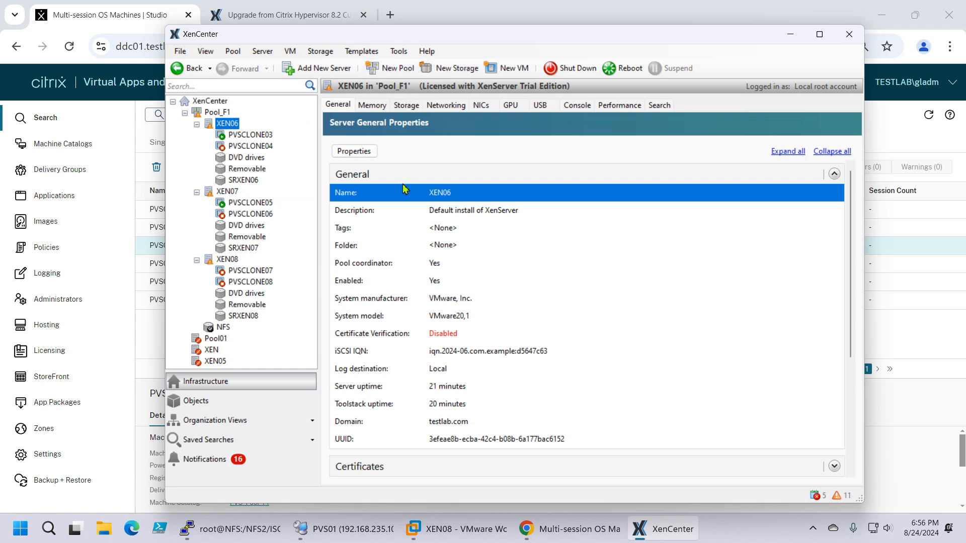
left_click(399, 52)
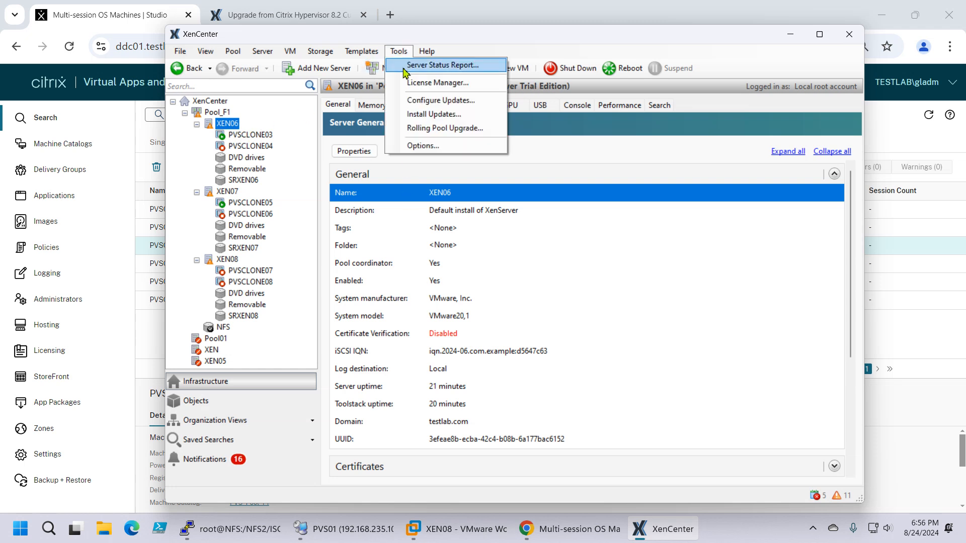
left_click(444, 85)
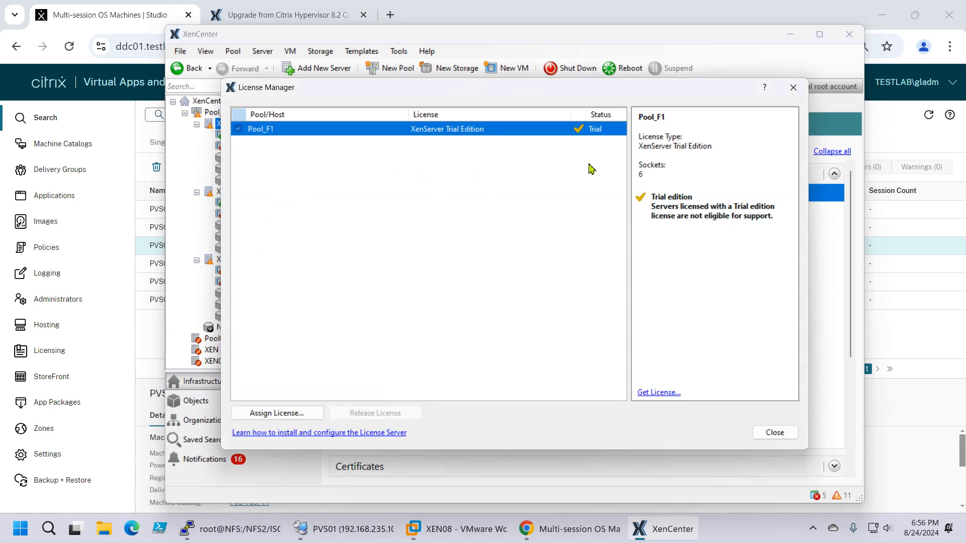
left_click(290, 414)
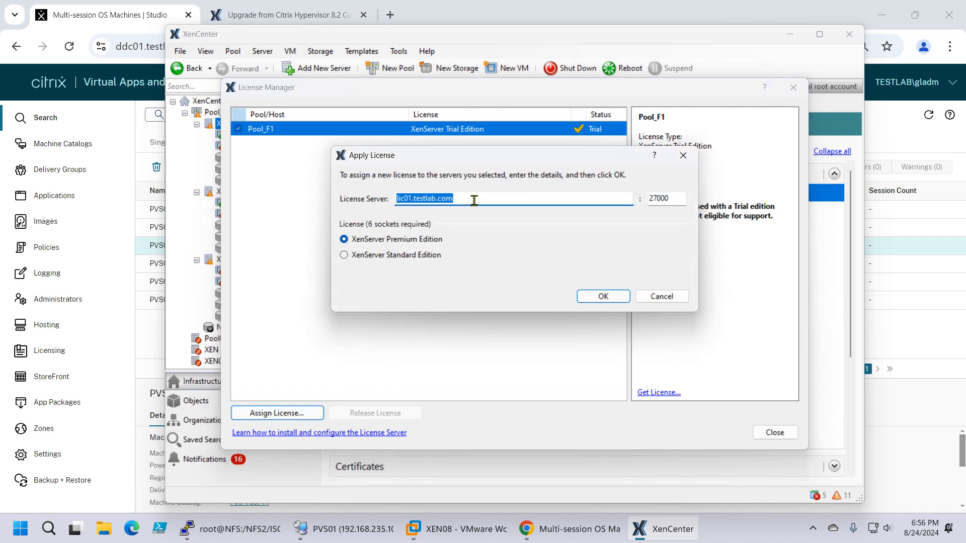
left_click(366, 256)
left_click(441, 241)
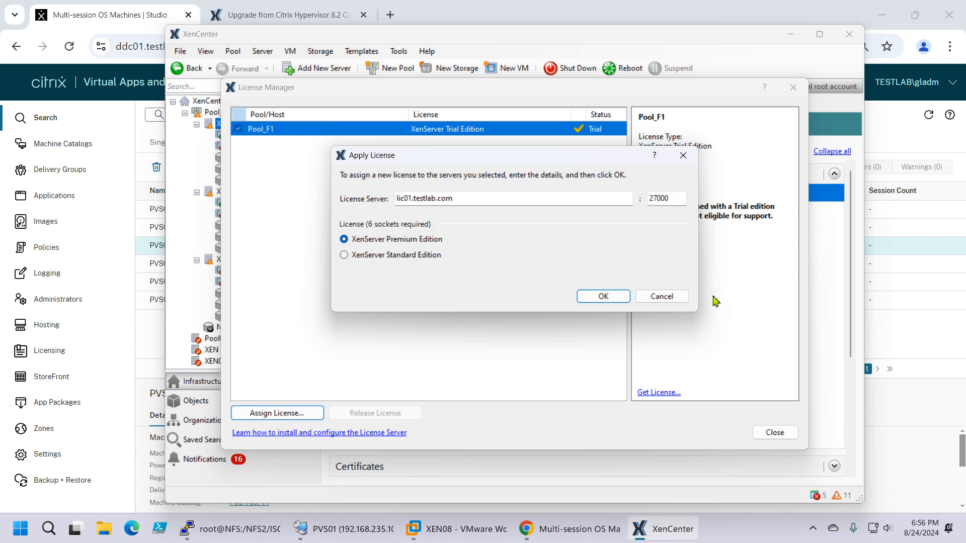
left_click(663, 298)
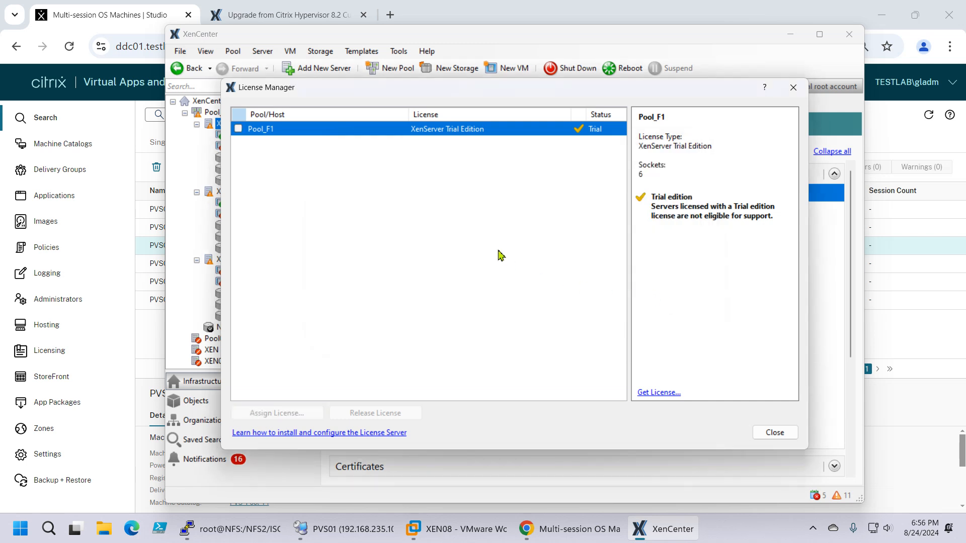
left_click(775, 431)
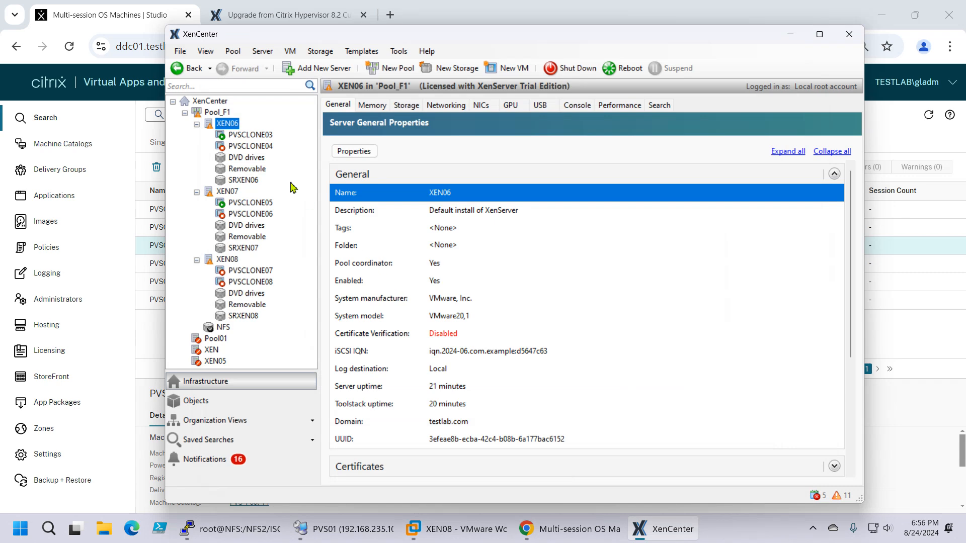
Step: Check the console of PVSCLONE03 and the Active Directory users and groups with access to Pool_F1
left_click(241, 138)
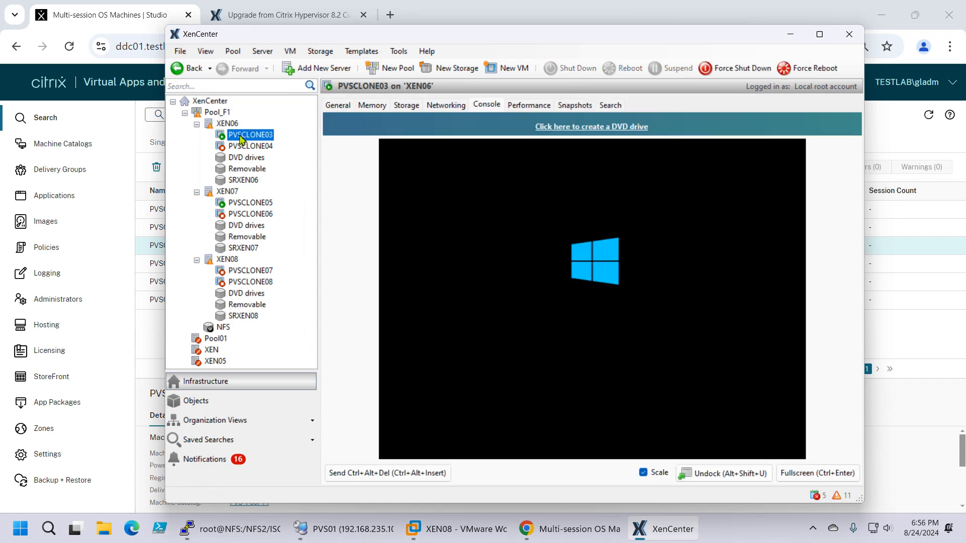
left_click(218, 113)
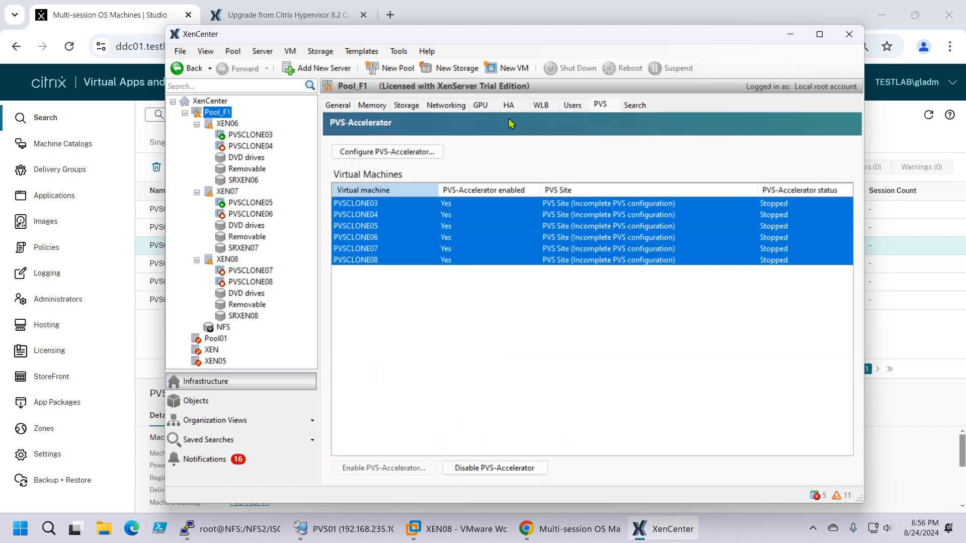
left_click(573, 104)
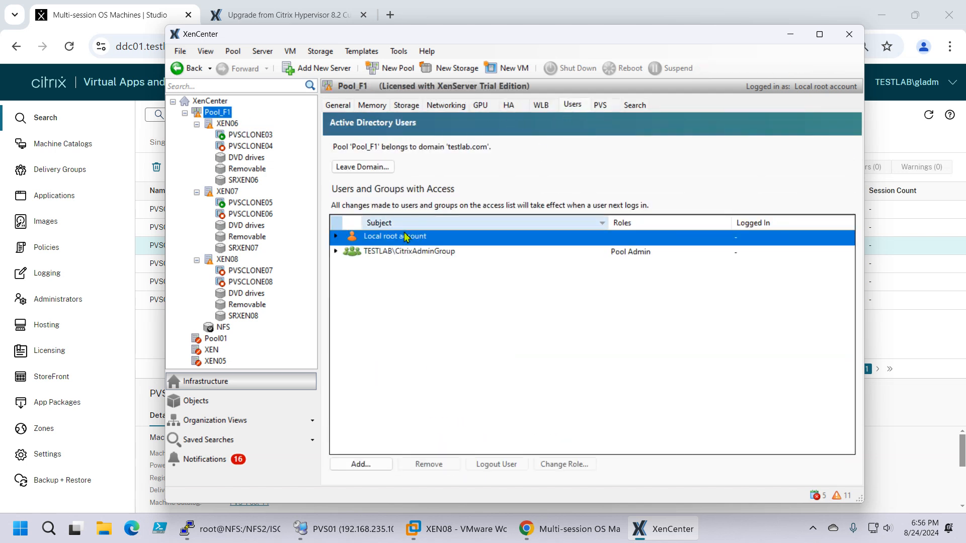
left_click(399, 253)
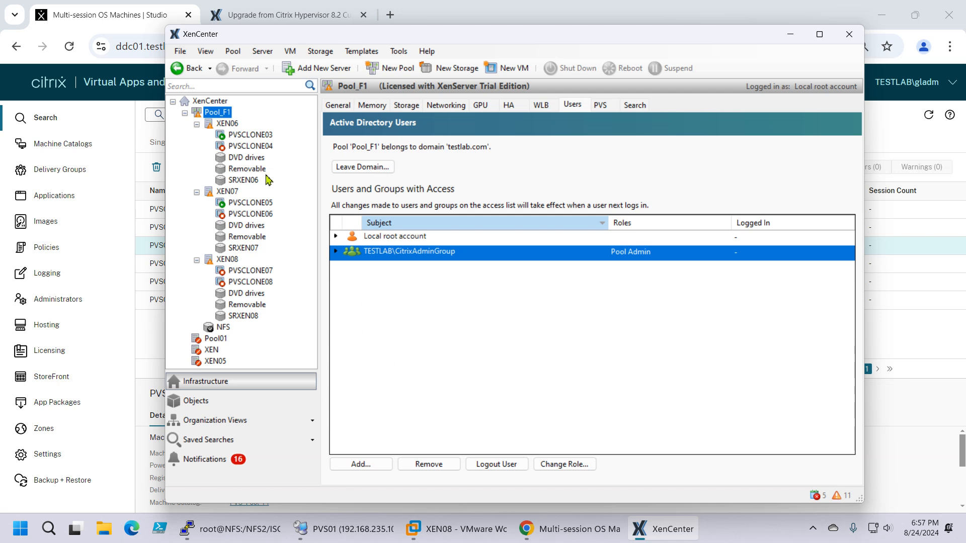
left_click(250, 136)
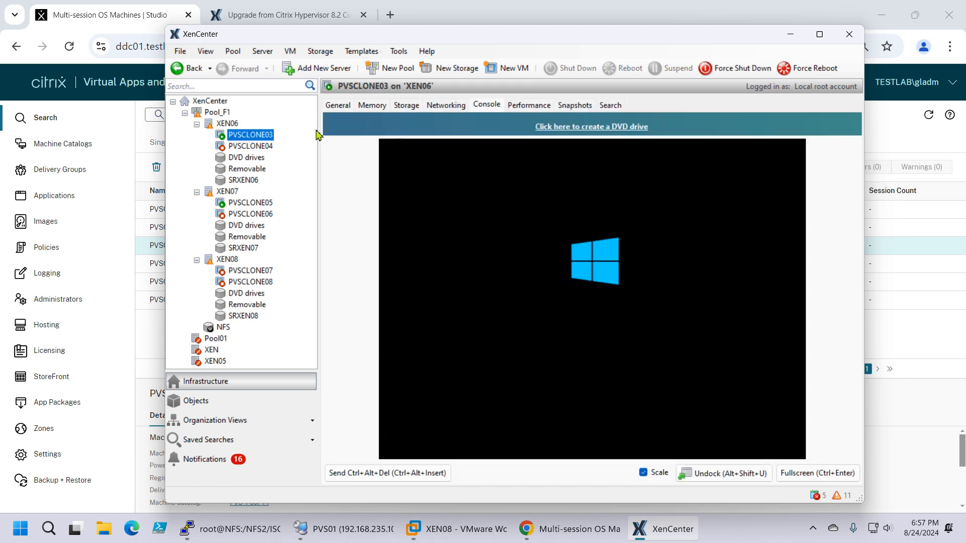
Step: Launch an SSH console for XEN06 and try to log in with the domain-qualified admin username and its account password
left_click(229, 124)
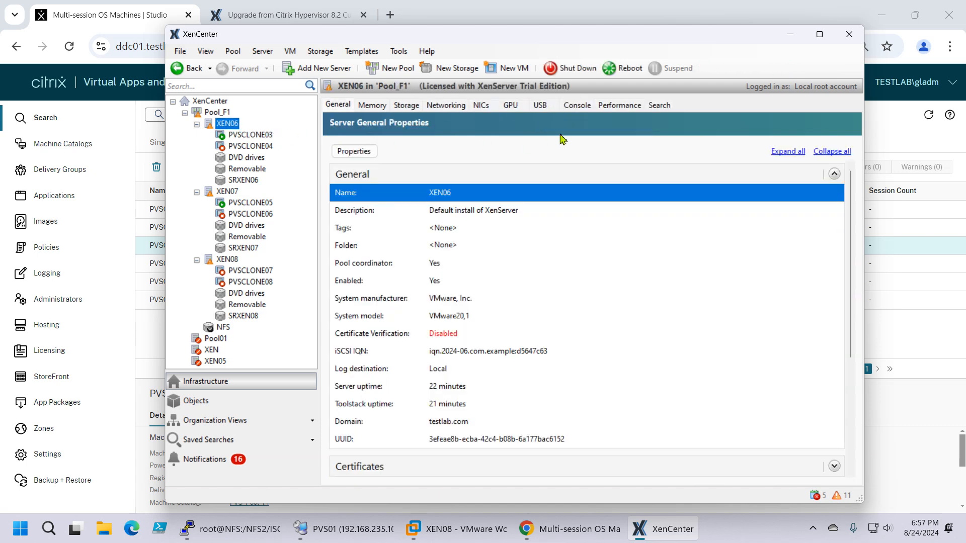
left_click(576, 105)
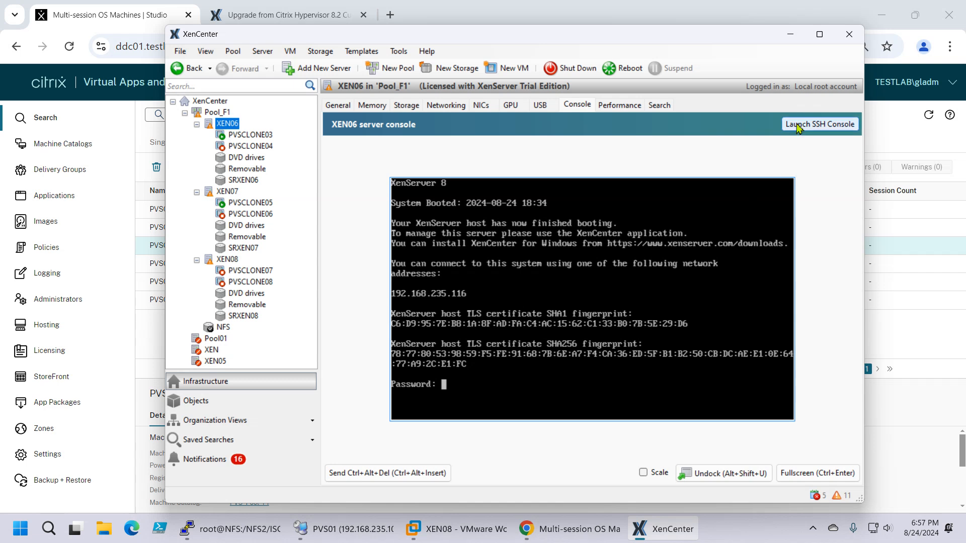
left_click(798, 126)
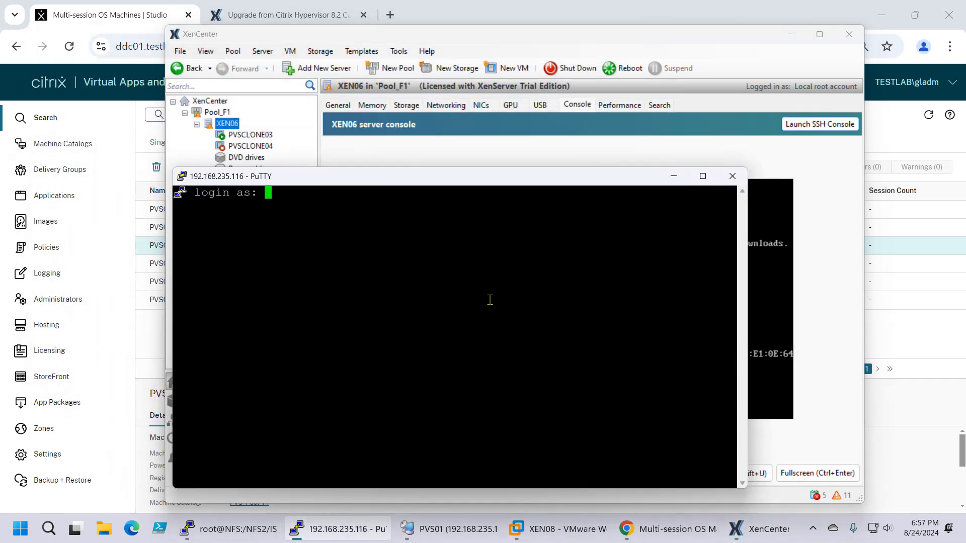
type("TESTLAB.COM\\GLADM")
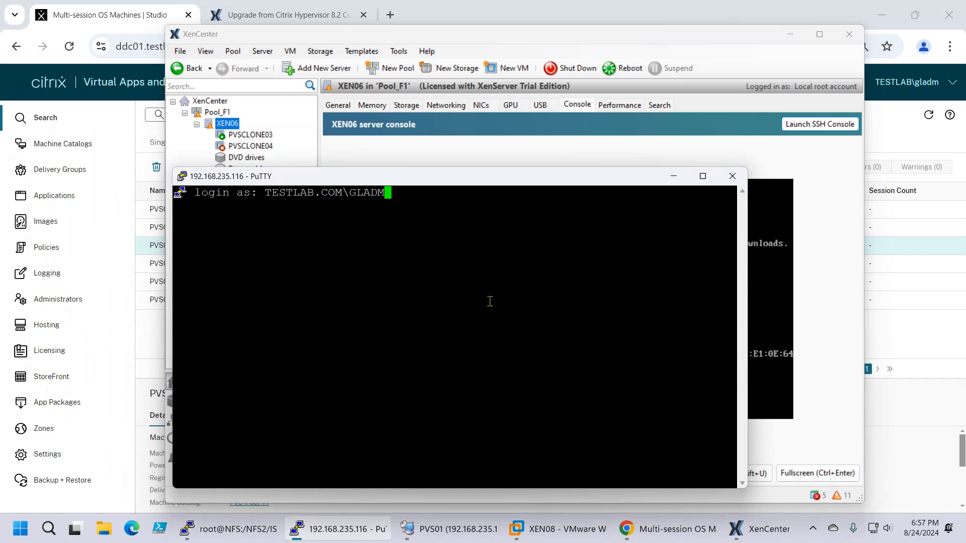
key("Return")
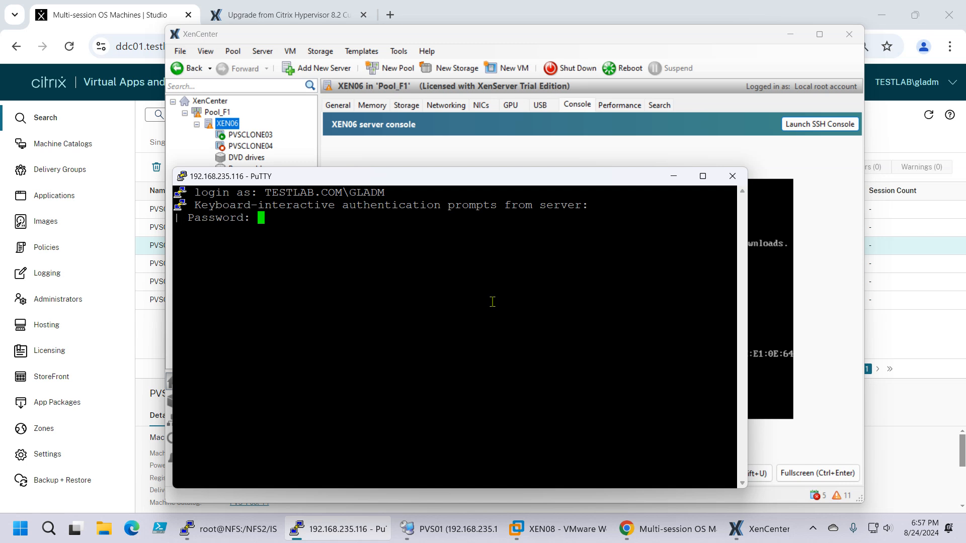
key("Return")
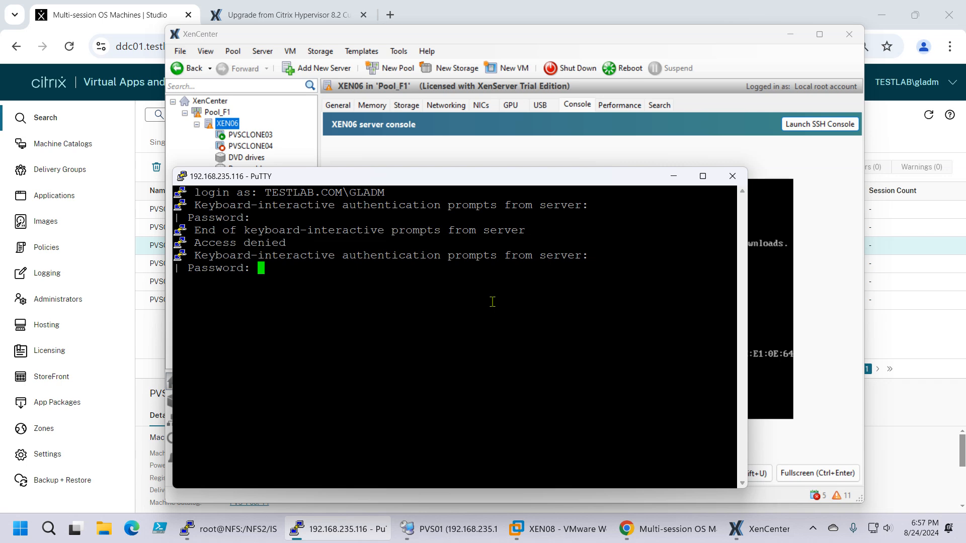
Step: Try a new SSH login to XEN06 using the admin username without the domain and the account password, and end that session
left_click(820, 124)
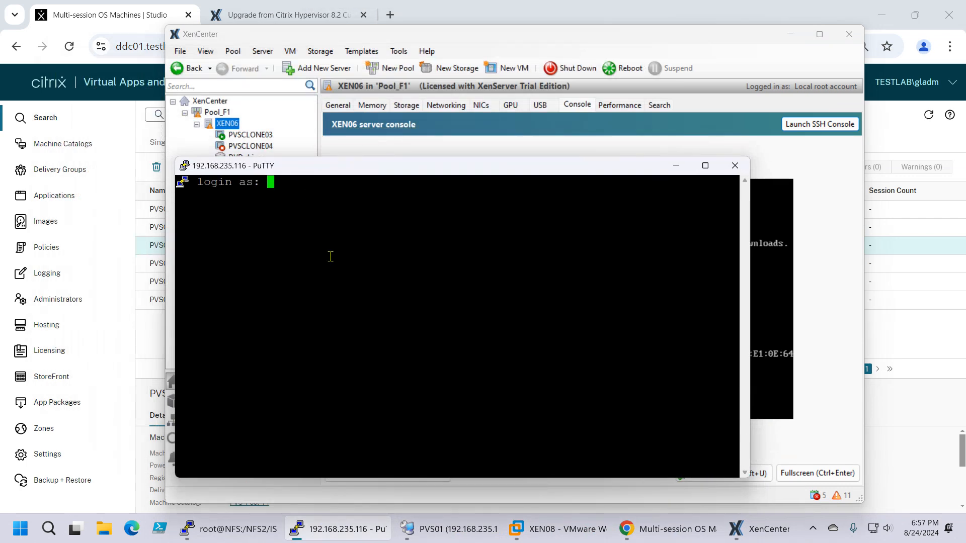
type("GL")
key("Caps_Lock")
key("BackSpace")
key("BackSpace")
type("gladm")
key("Return")
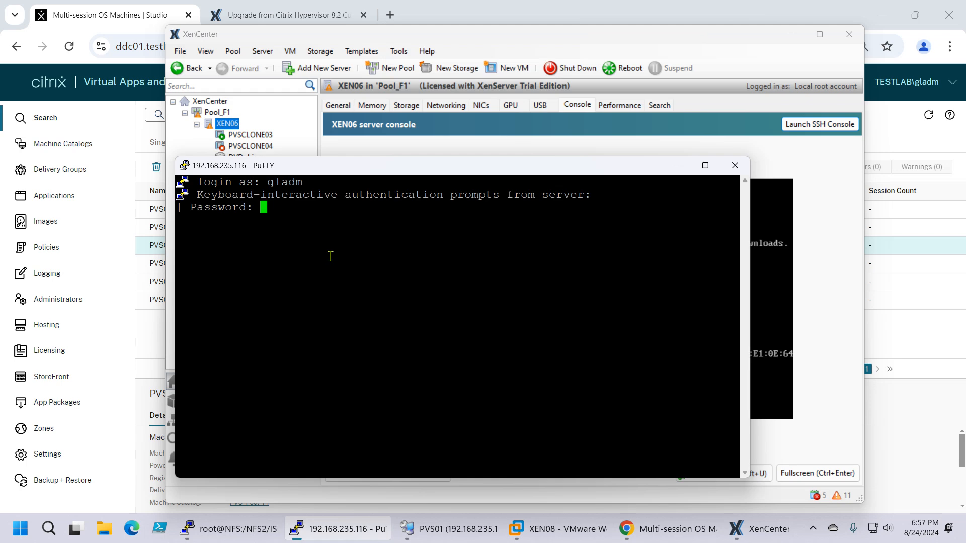
key("Return")
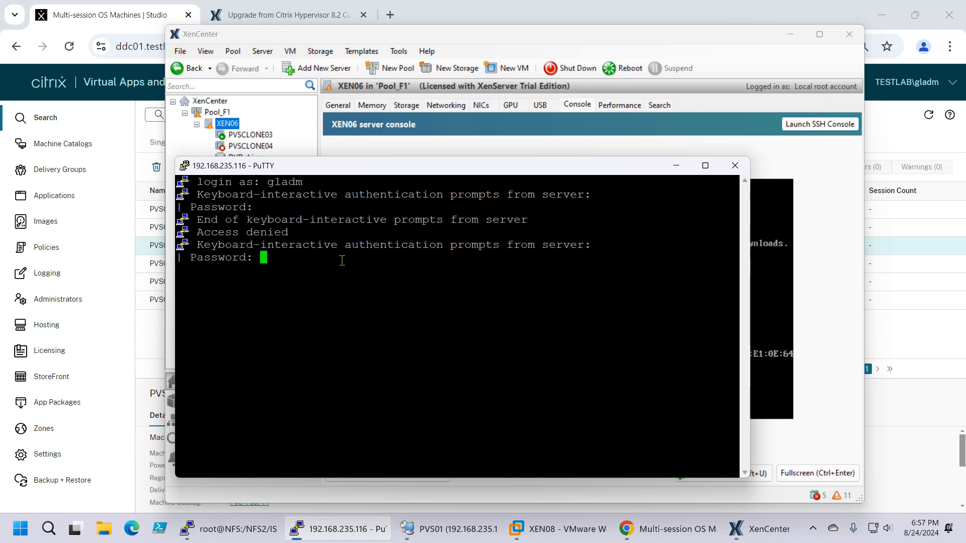
key("ctrl+c")
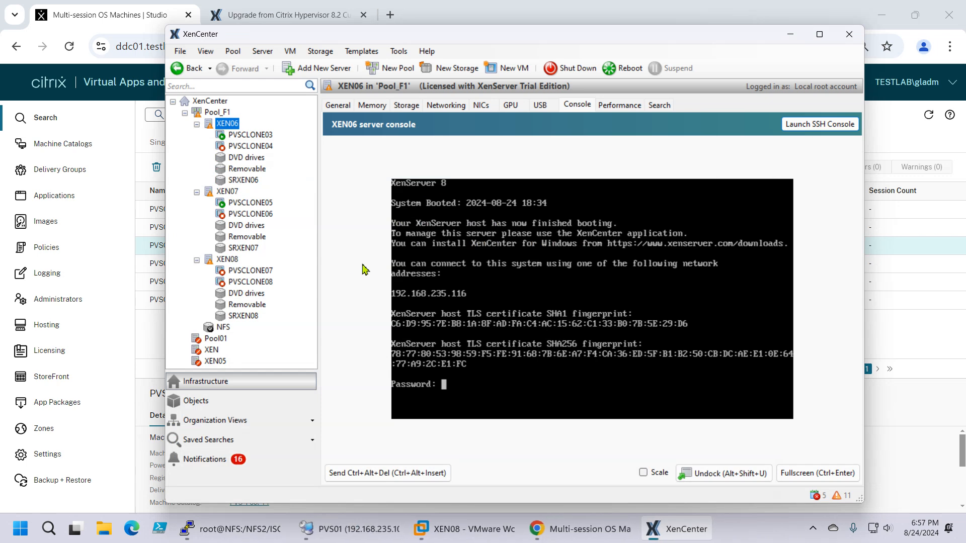
Step: Launch a new SSH console for XEN06 and log in with the lowercase testlab.com domain admin username and the account password
left_click(813, 126)
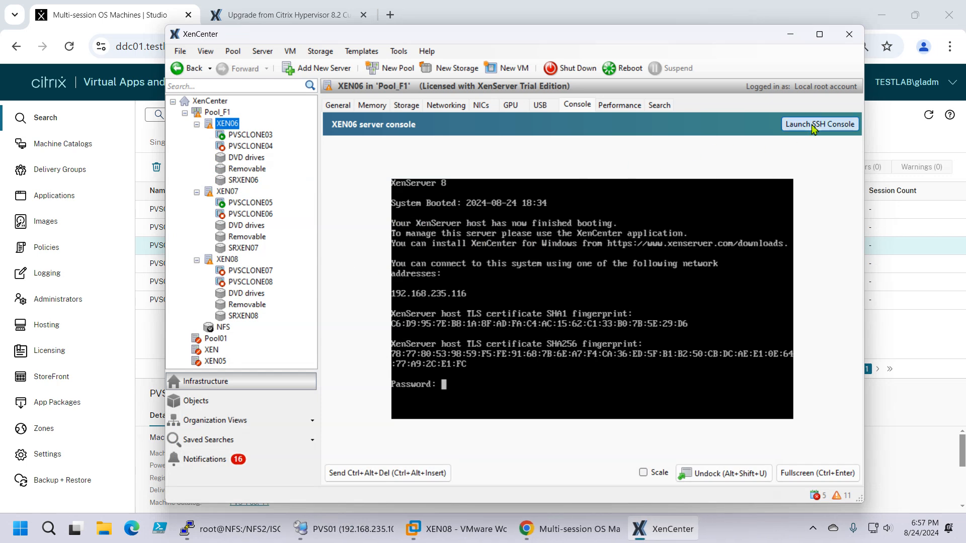
left_click_drag(243, 50, 348, 179)
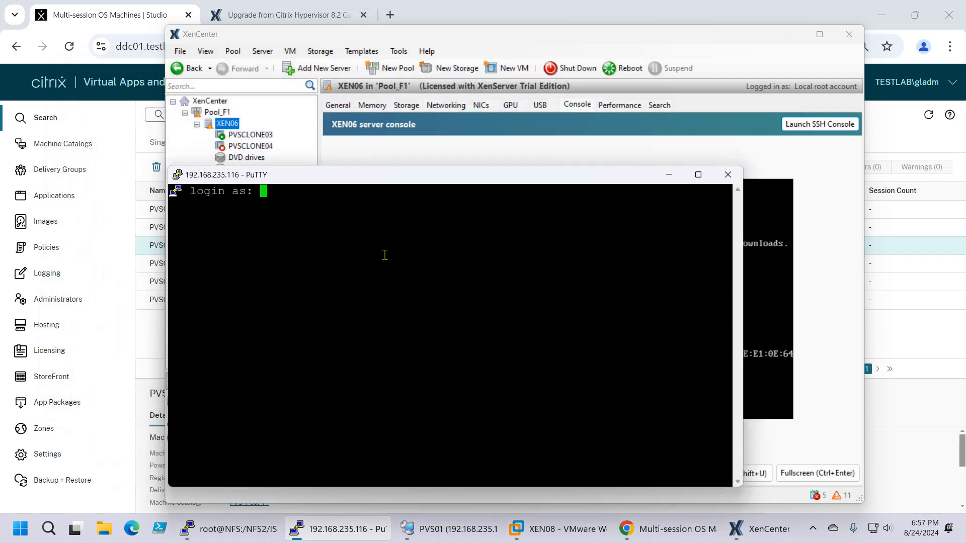
type("testlab.com\\gladm")
key("Return")
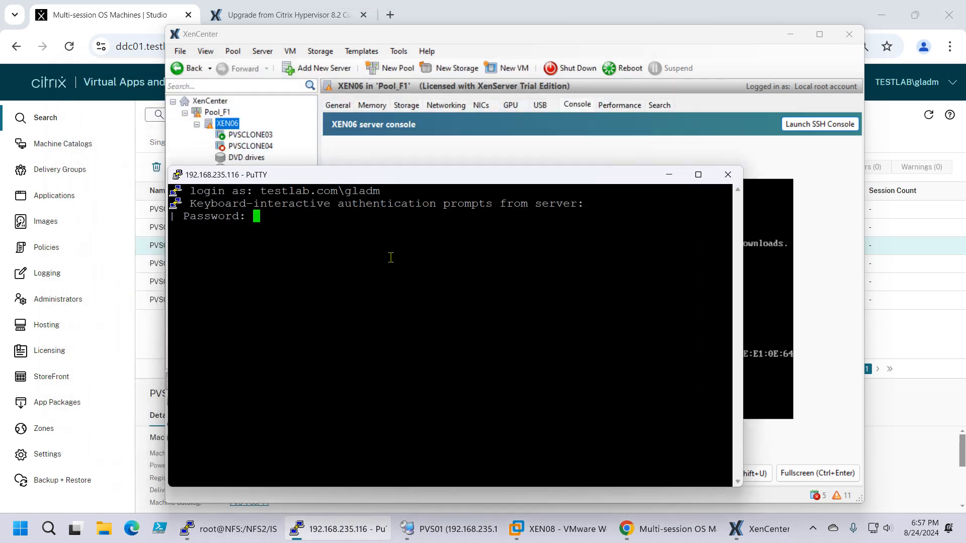
key("Return")
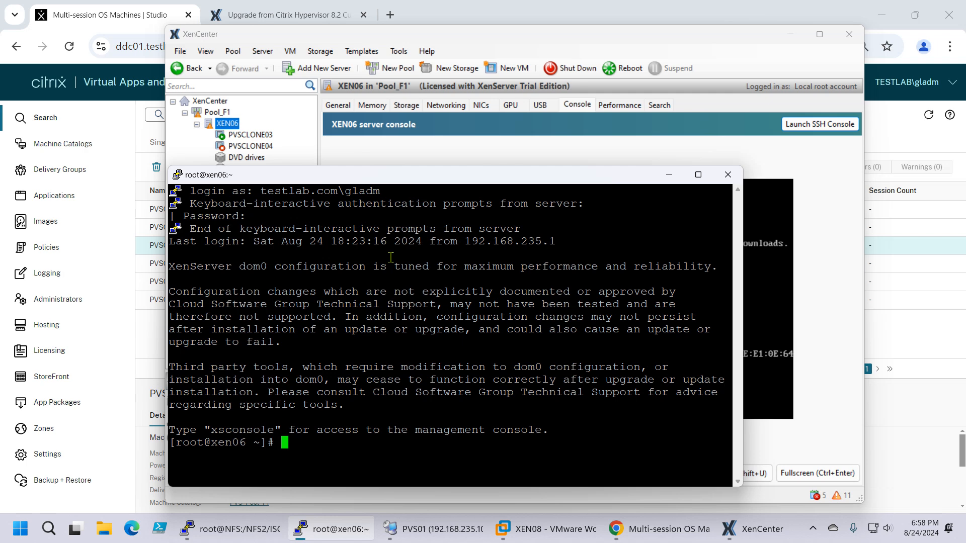
Step: List the pool's hosts on XEN06 with xe host-list, and minimize the SSH session
type("xe host-list")
key("Return")
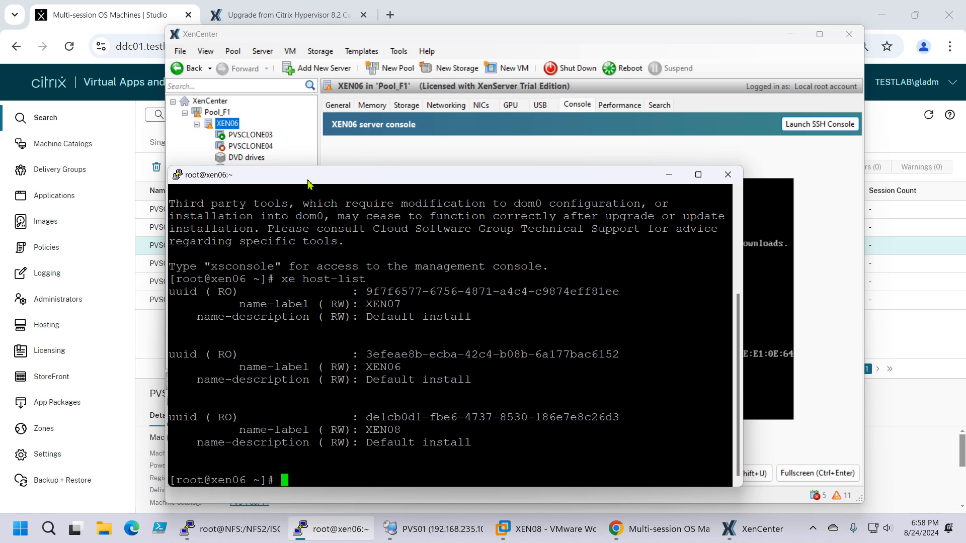
left_click_drag(308, 184, 483, 132)
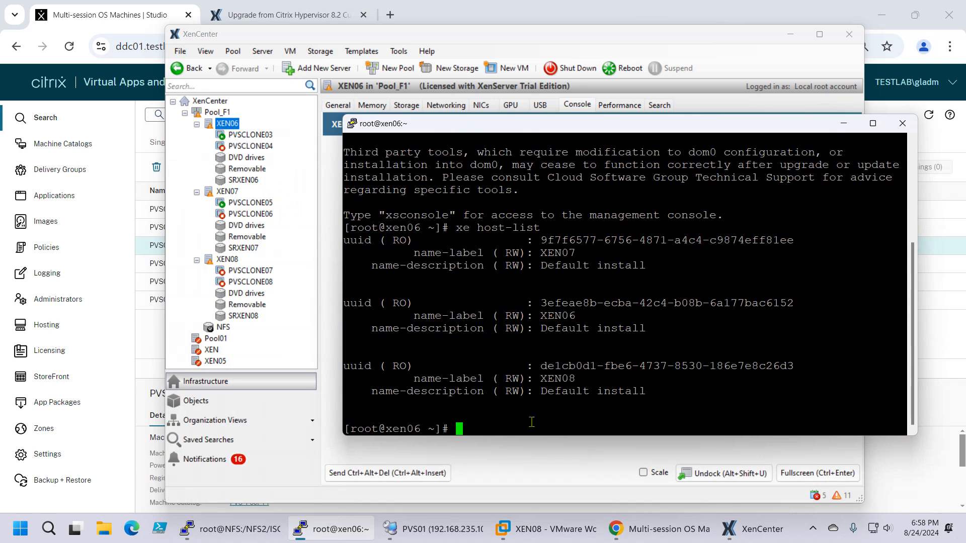
left_click(844, 123)
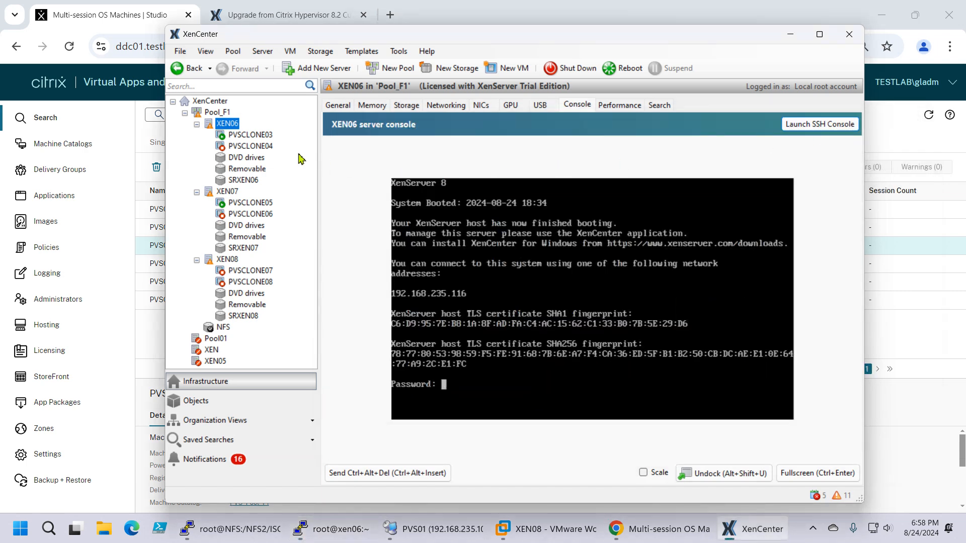
Step: Check the boot consoles of PVSCLONE03 and PVSCLONE05, declining the Remote Desktop connection requests
left_click(251, 135)
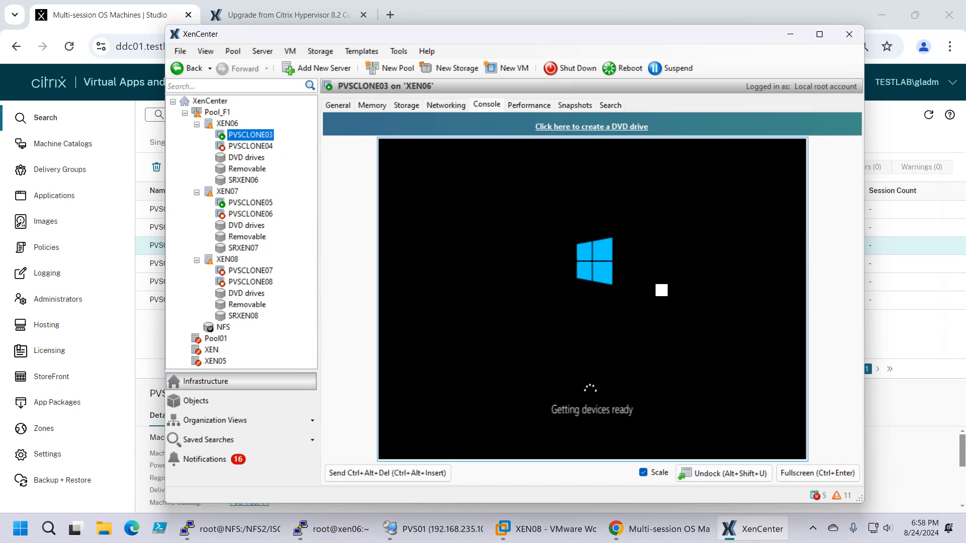
left_click(244, 204)
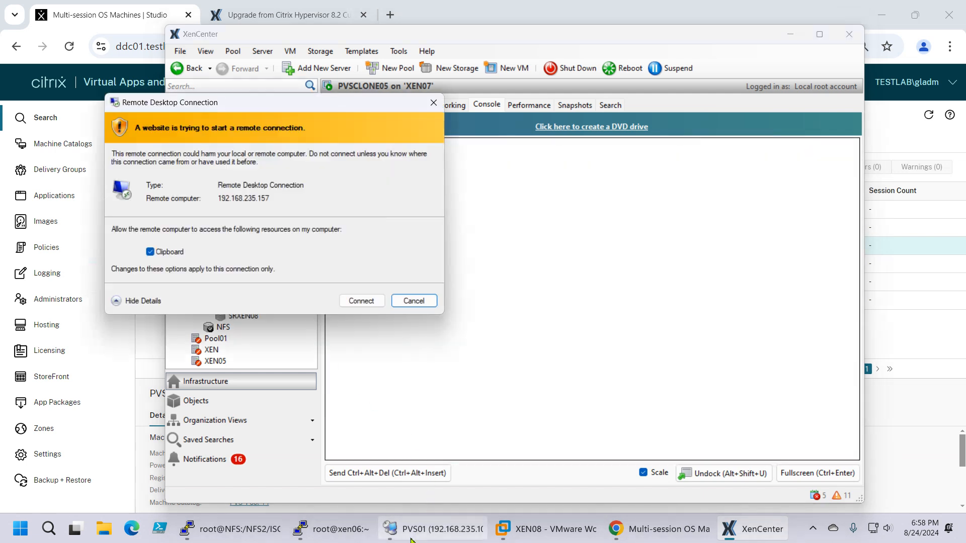
left_click(413, 301)
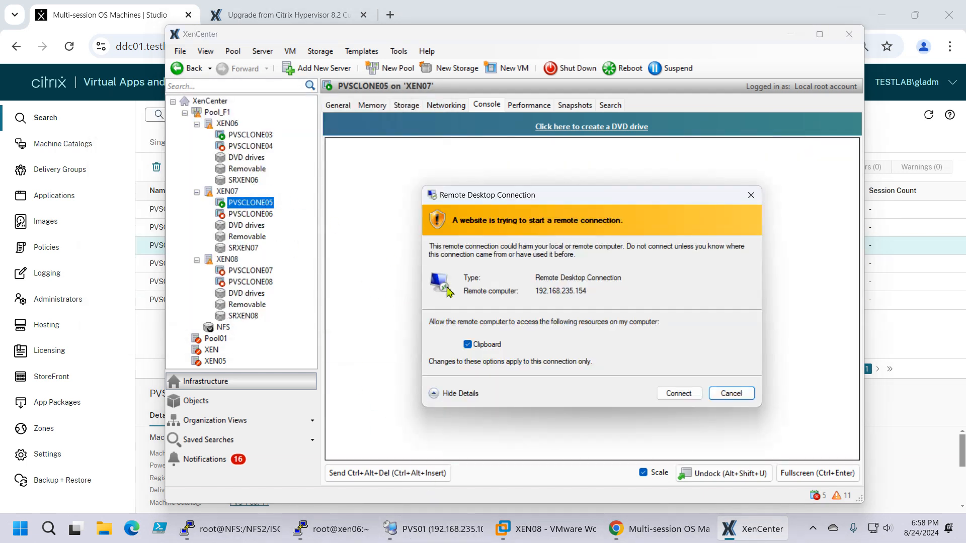
left_click(711, 395)
left_click(252, 136)
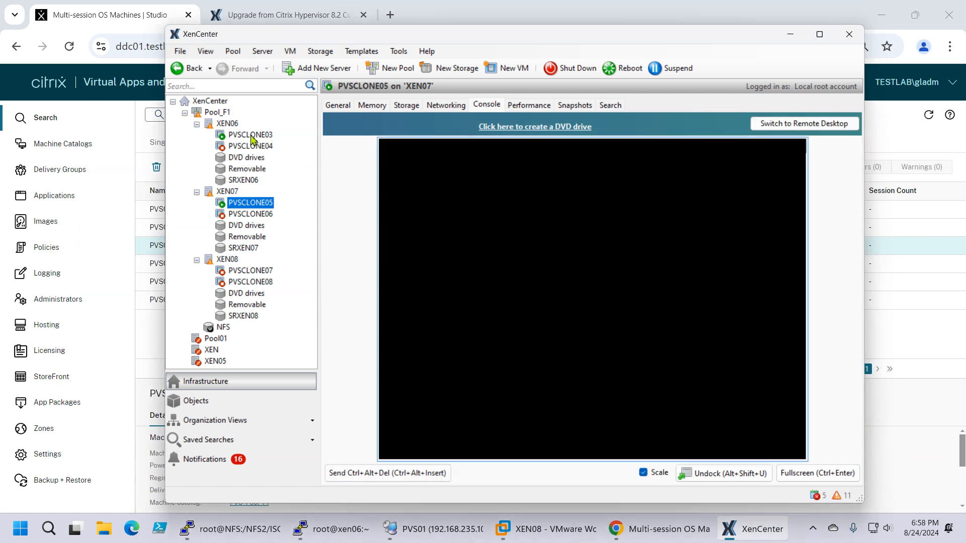
Step: Switch to Chrome and review the XenServer 8 documentation on rolling pool upgrades by using XenCenter
left_click(637, 536)
left_click(262, 15)
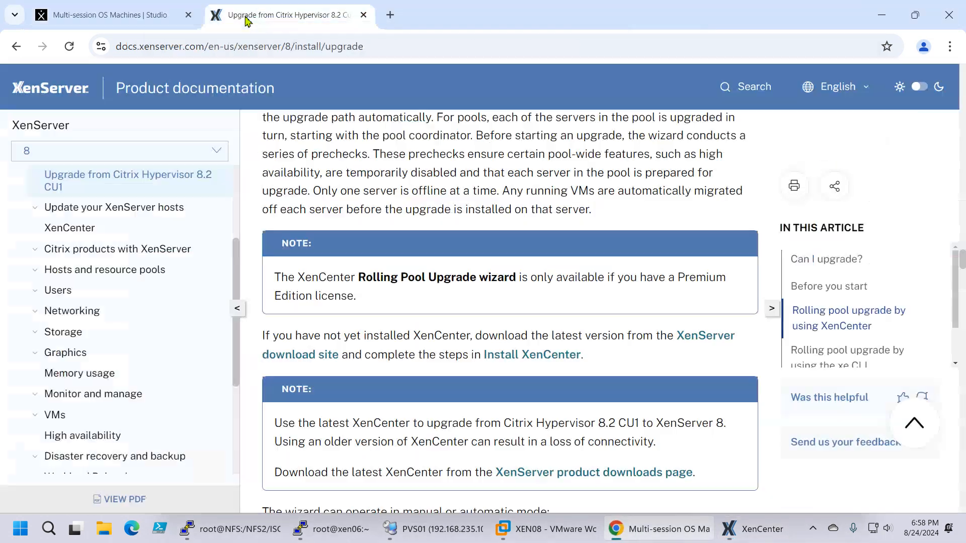
scroll(520, 337, "up", 3)
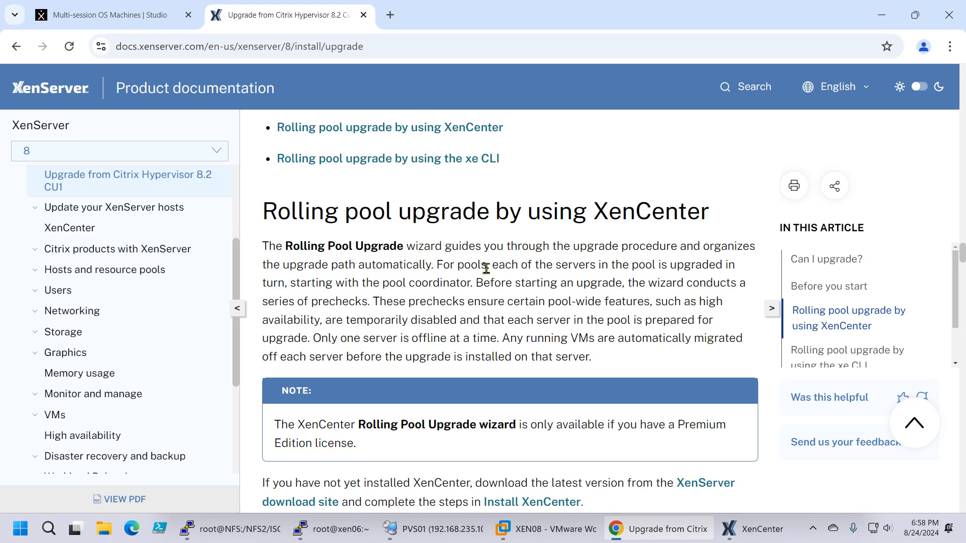
scroll(525, 278, "down", 6)
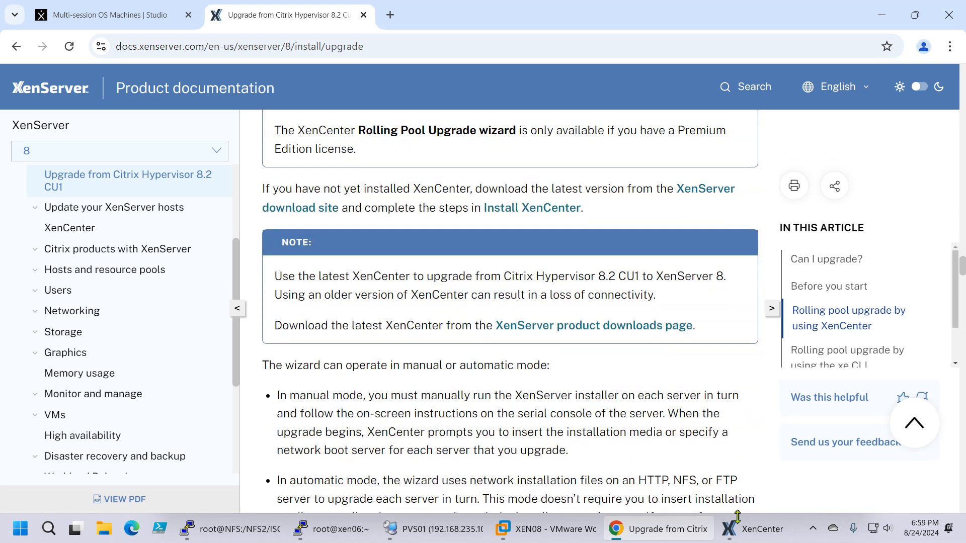
Step: Return to XenCenter and, in the server update configuration, enable editing for Pool_F1 and set its update channel to Normal
left_click(745, 537)
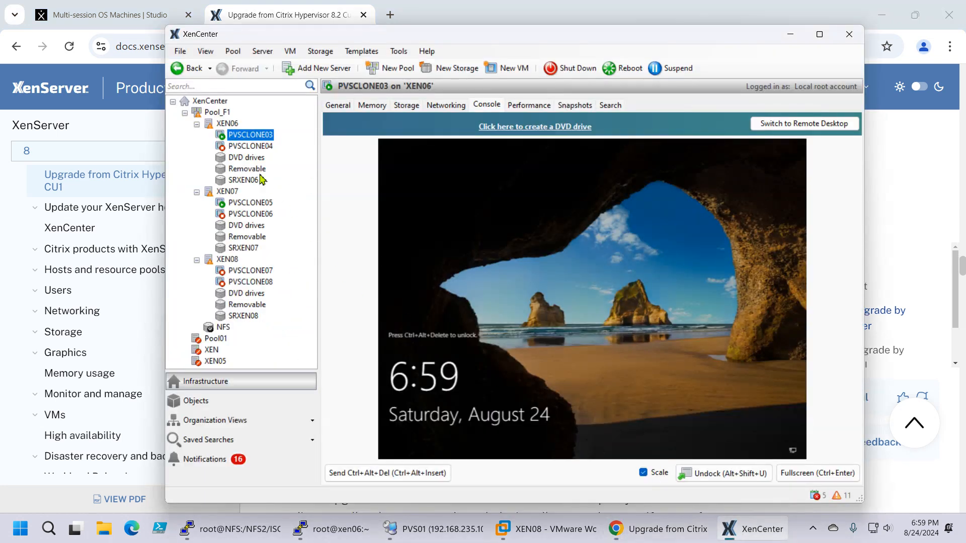
left_click(211, 113)
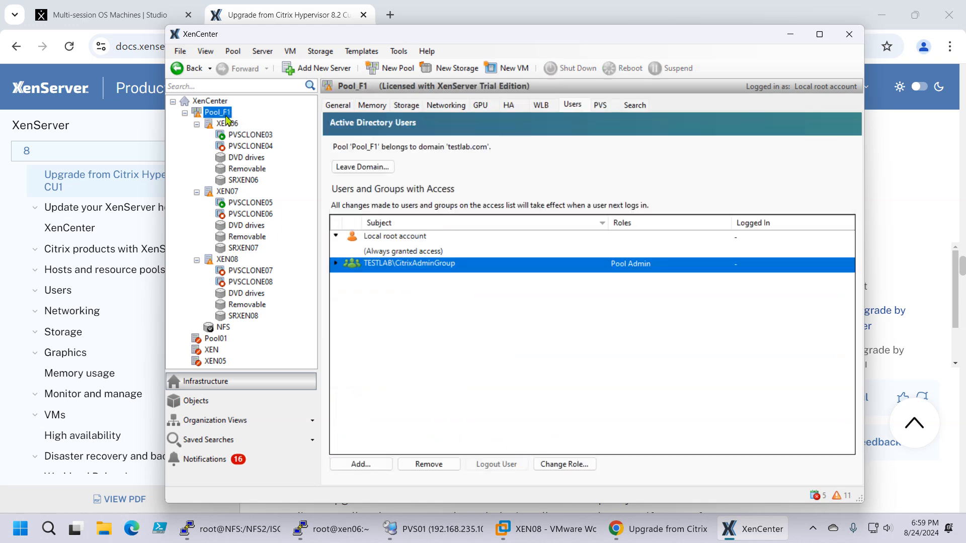
left_click(338, 105)
right_click(212, 114)
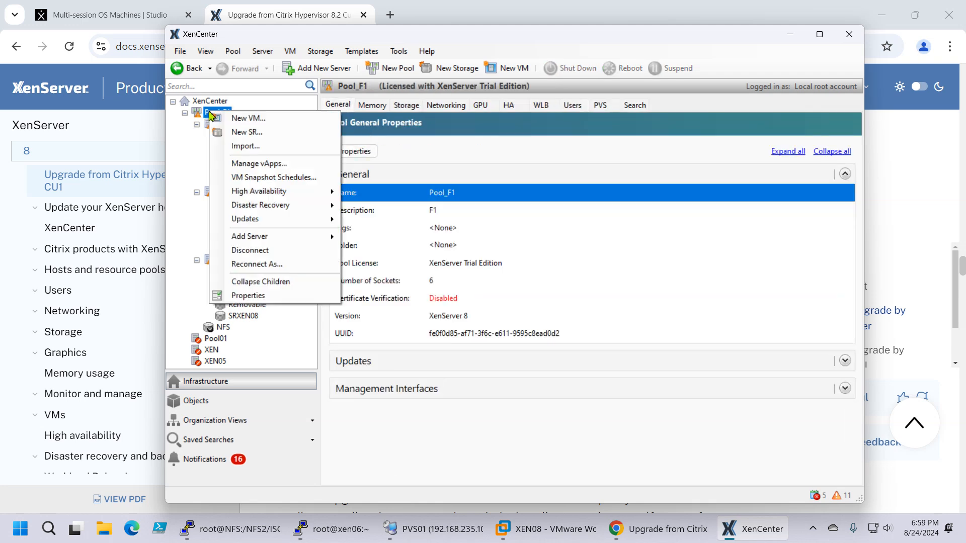
mouse_move(274, 227)
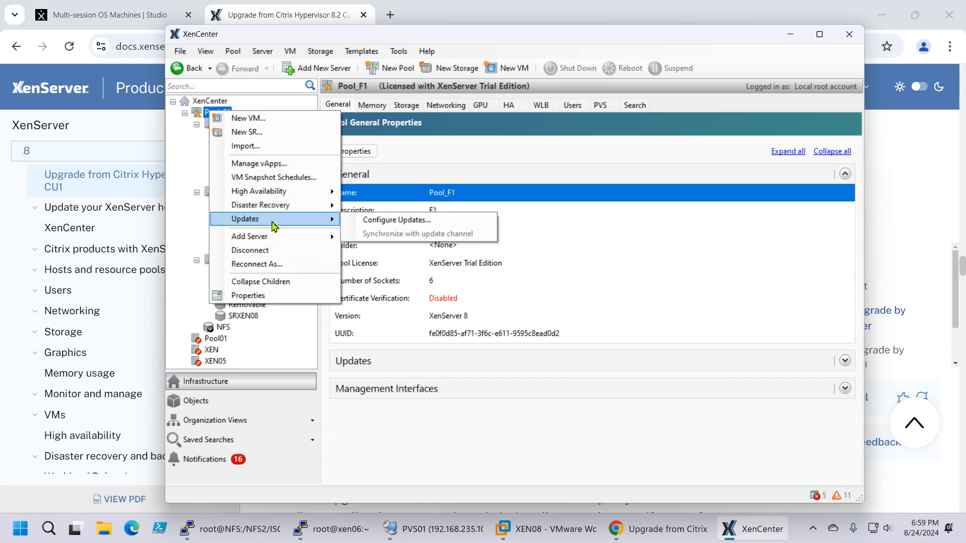
left_click(388, 221)
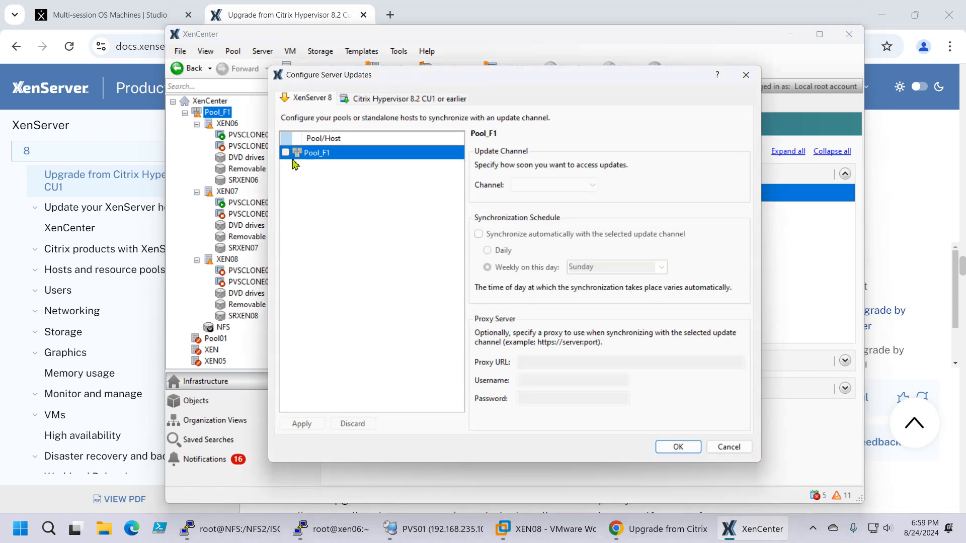
left_click(285, 152)
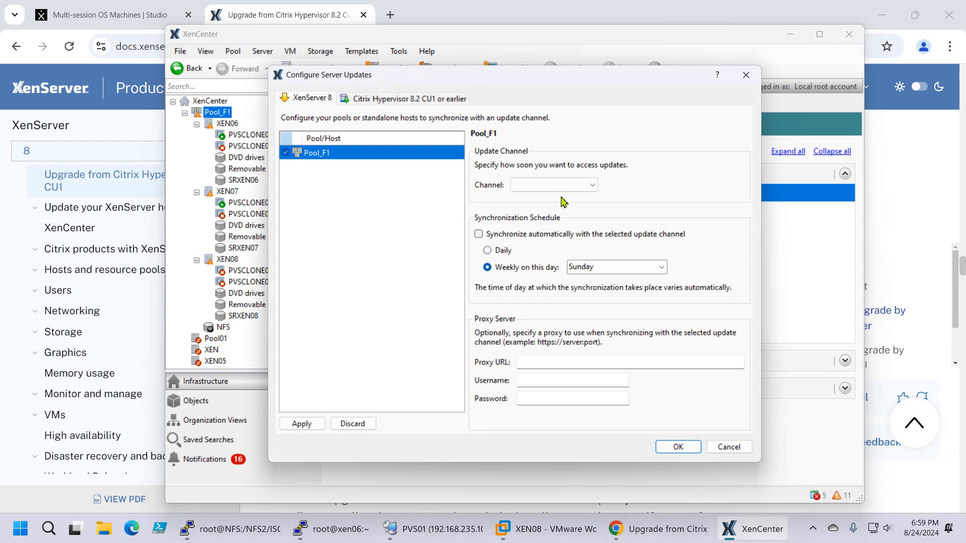
left_click(580, 190)
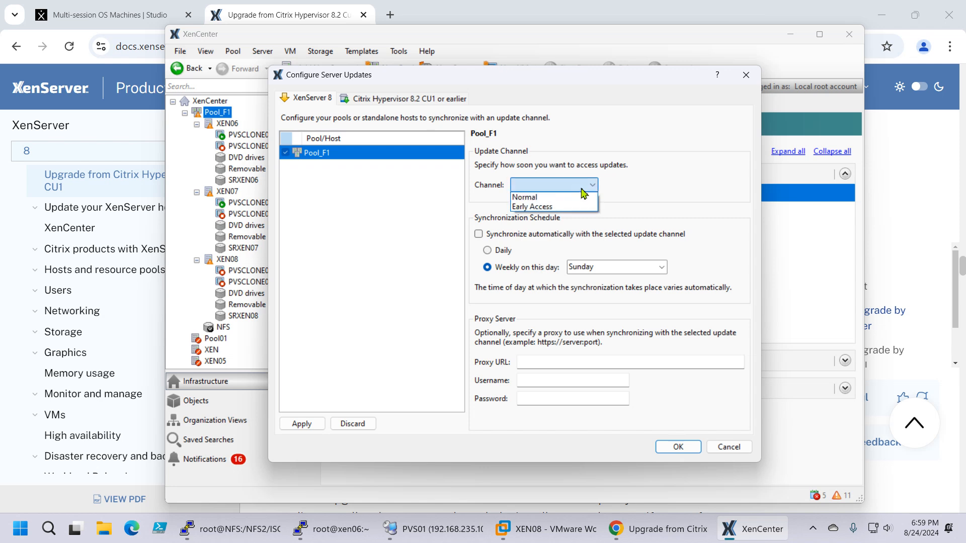
left_click(585, 198)
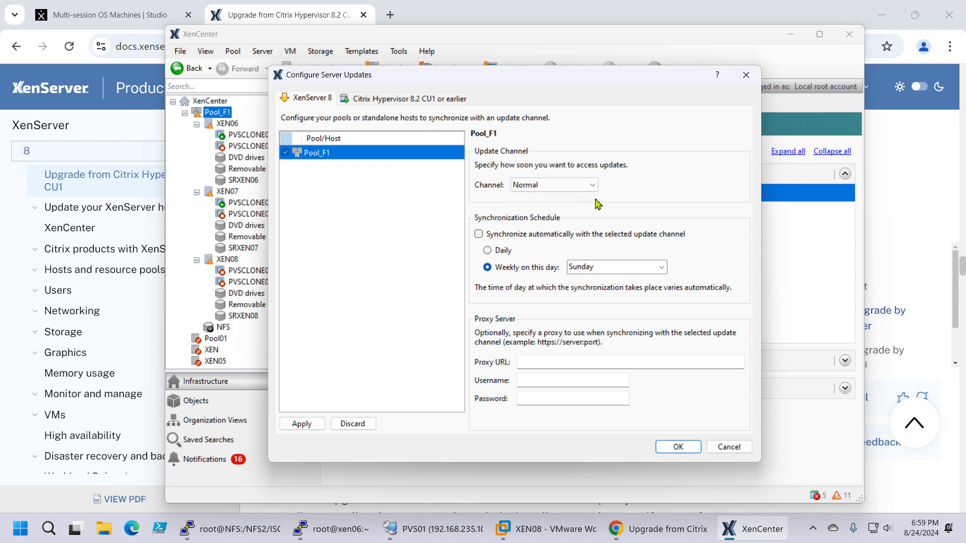
left_click(573, 185)
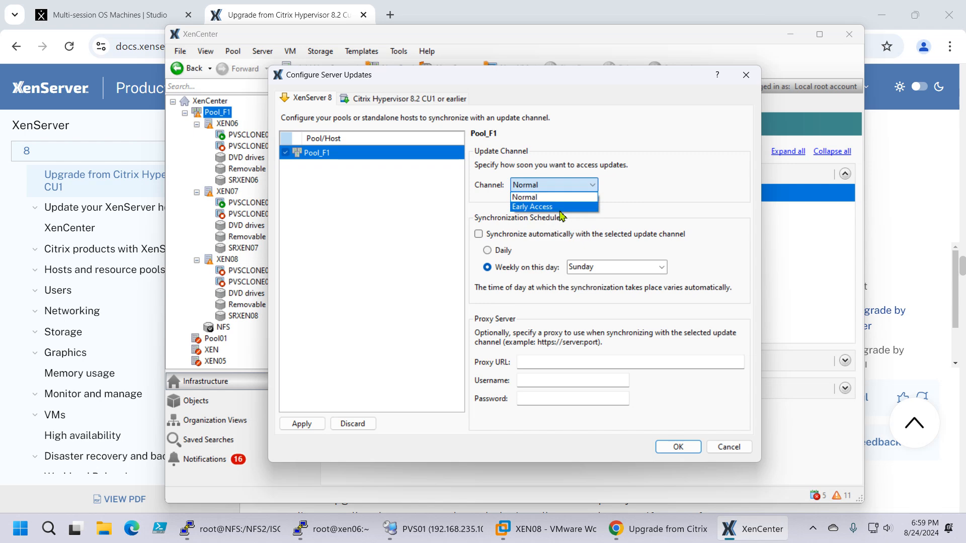
left_click(571, 200)
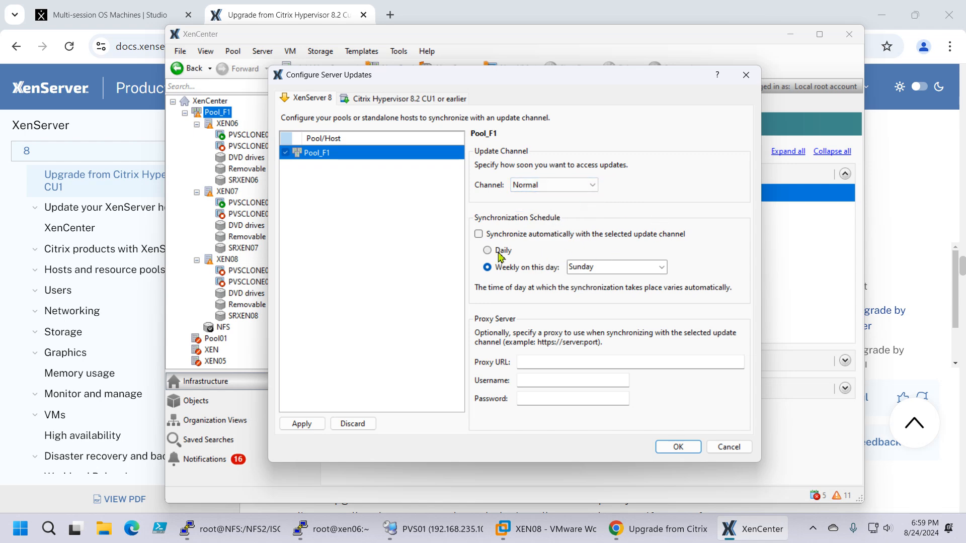
Step: Set Pool_F1's weekly synchronization day to Friday, leaving automatic synchronization with the update channel off
left_click(479, 235)
left_click(479, 235)
left_click(630, 269)
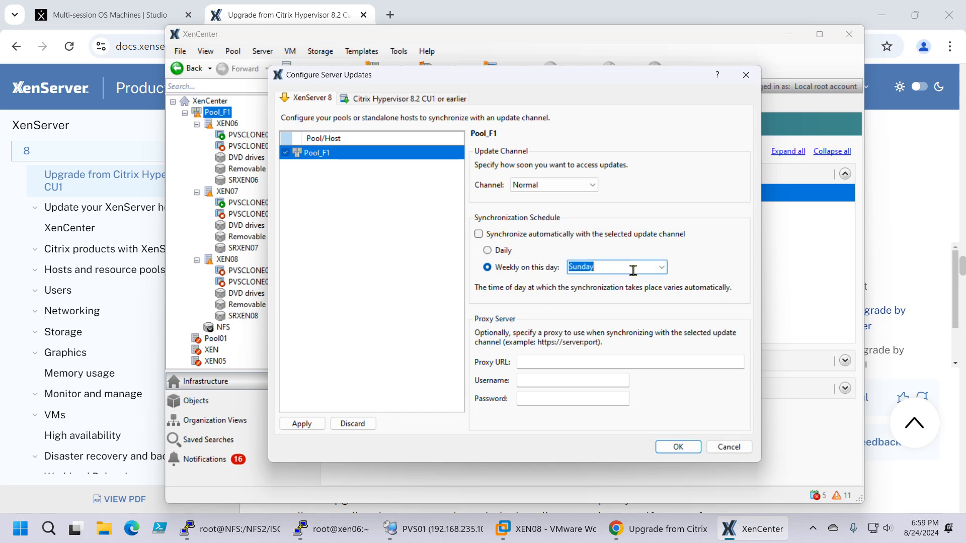
left_click(662, 268)
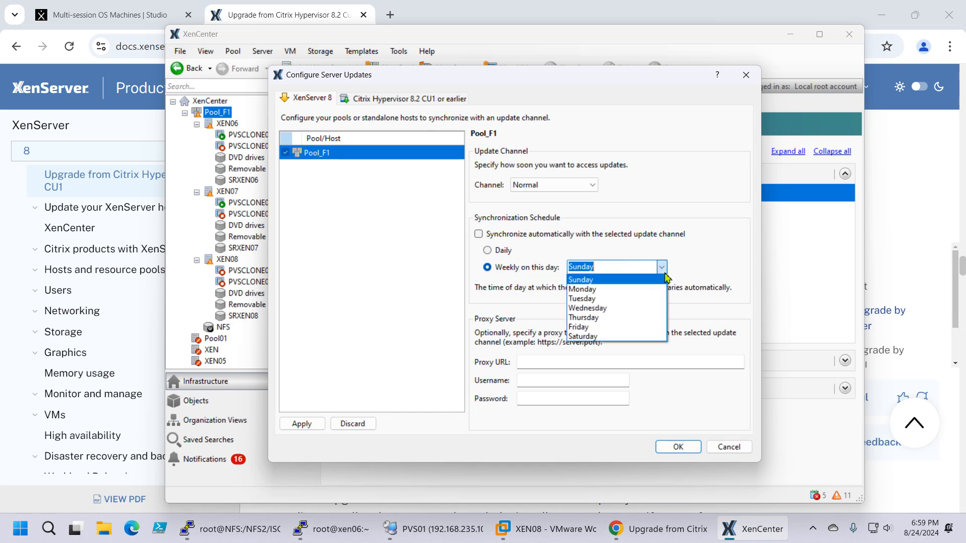
left_click(626, 327)
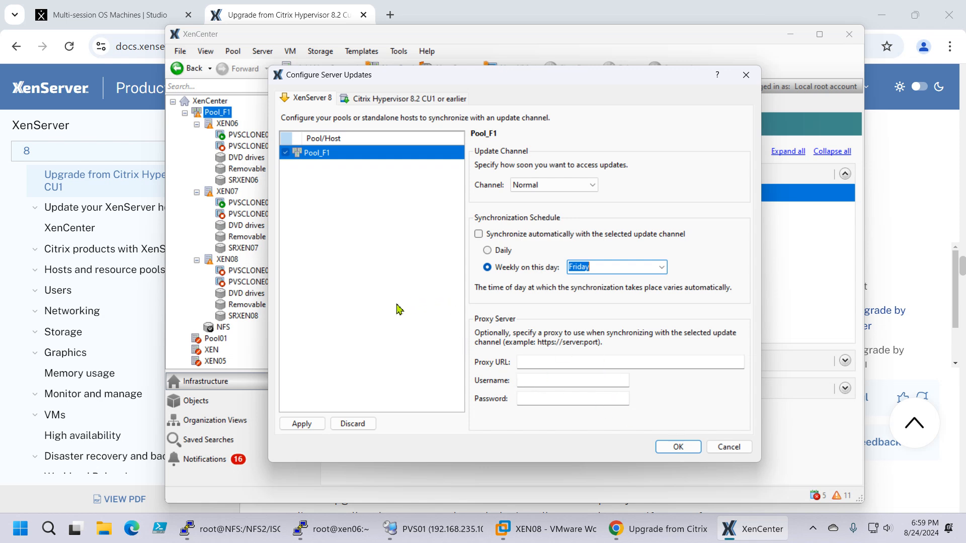
Step: Apply the update configuration, synchronize Pool_F1 with the update channel immediately, and close the configuration
left_click(301, 424)
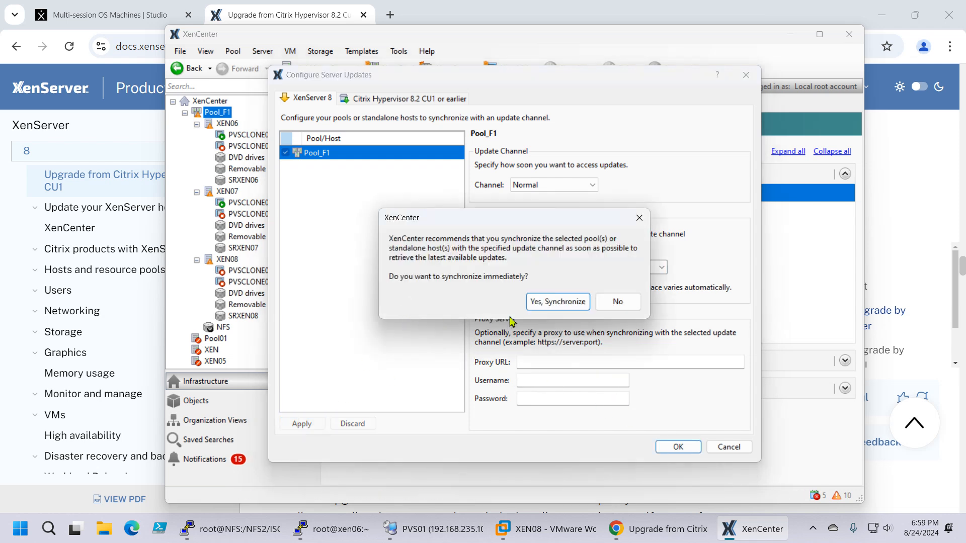
left_click(560, 306)
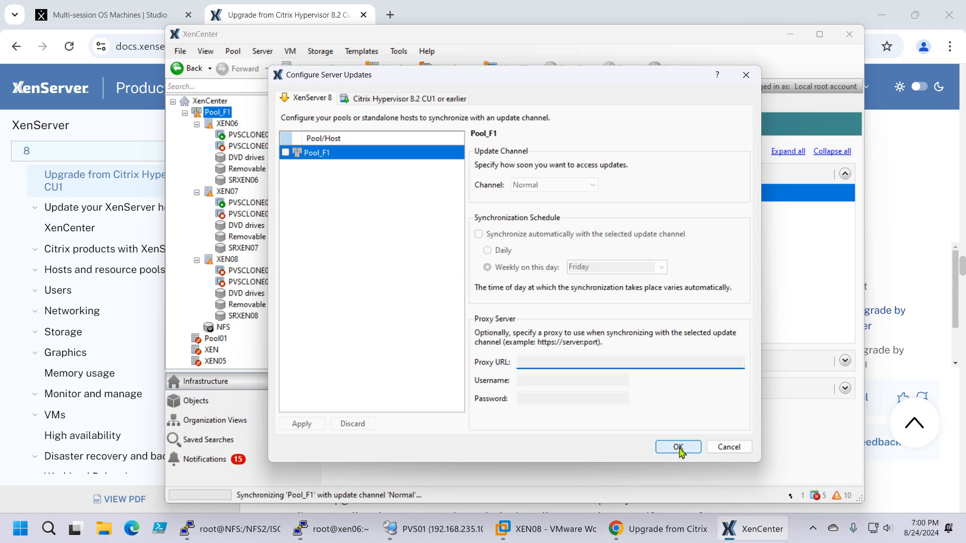
left_click(678, 447)
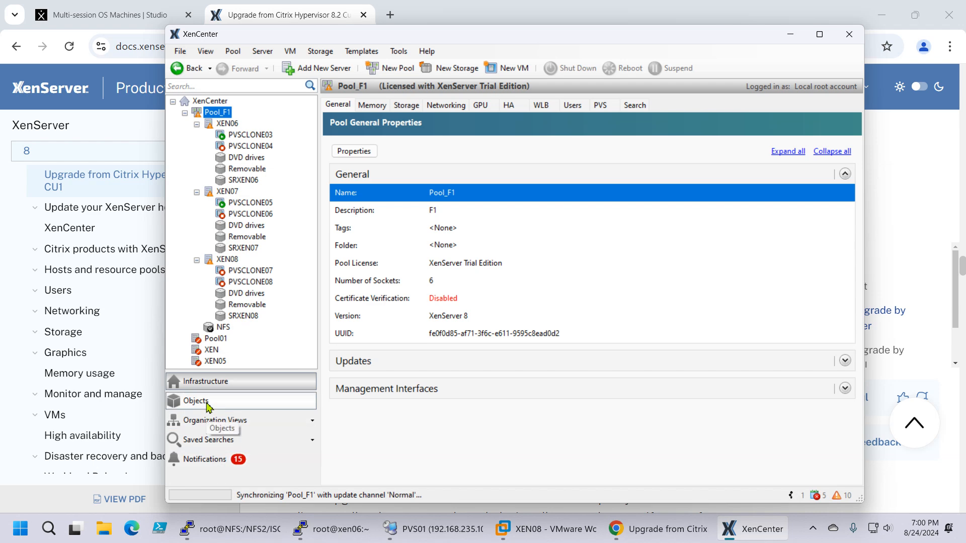
Step: Examine the XenServer 8 updates available for XEN06, including its bug fixes, improvements, new feature and package updates
left_click(194, 459)
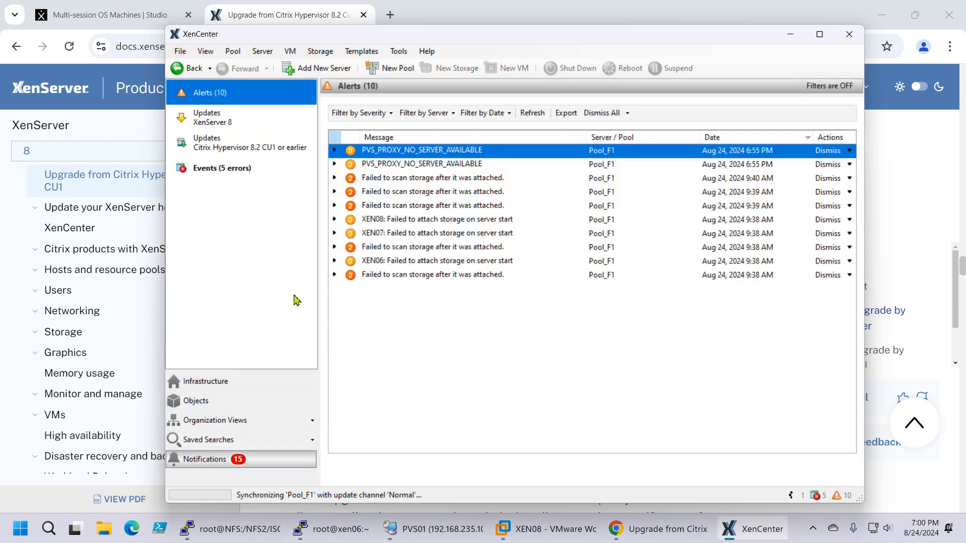
left_click(206, 124)
left_click(335, 152)
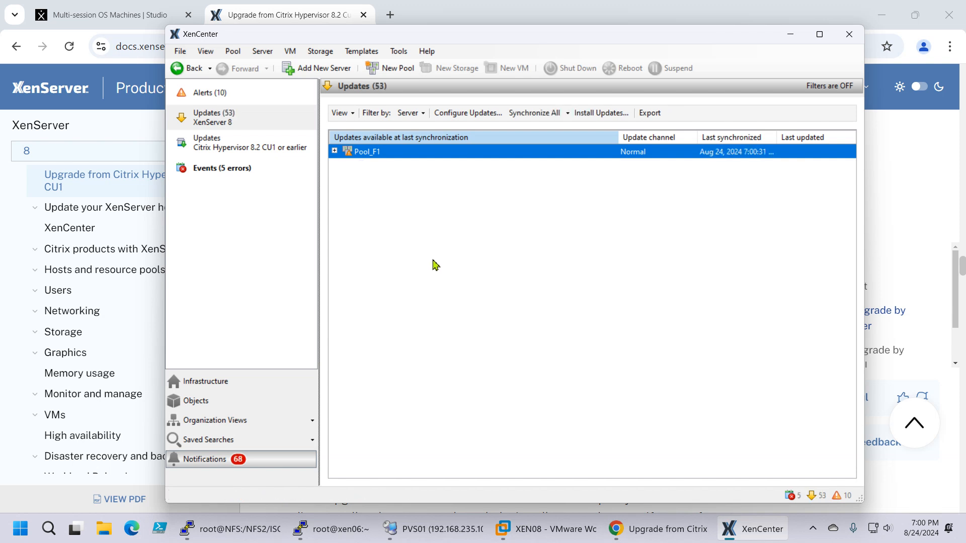
left_click(335, 151)
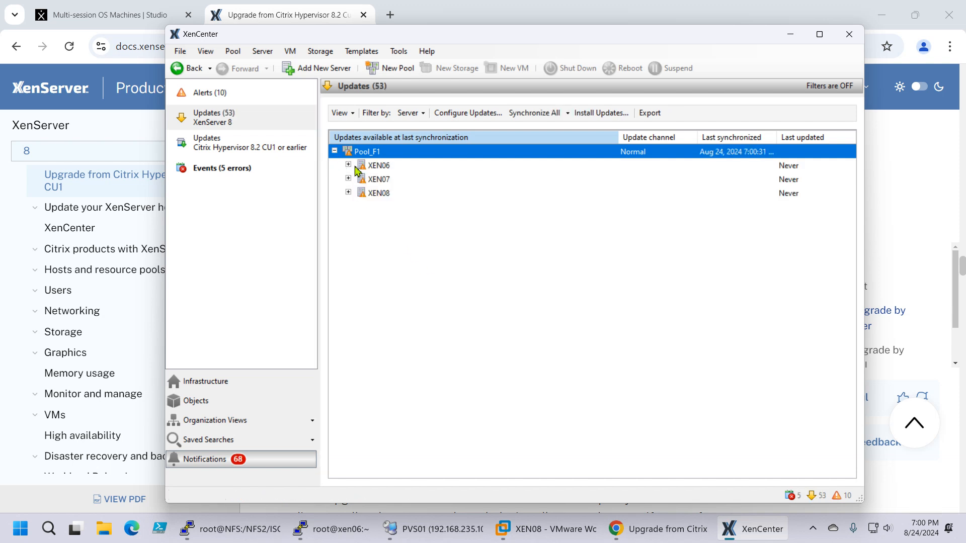
left_click(353, 166)
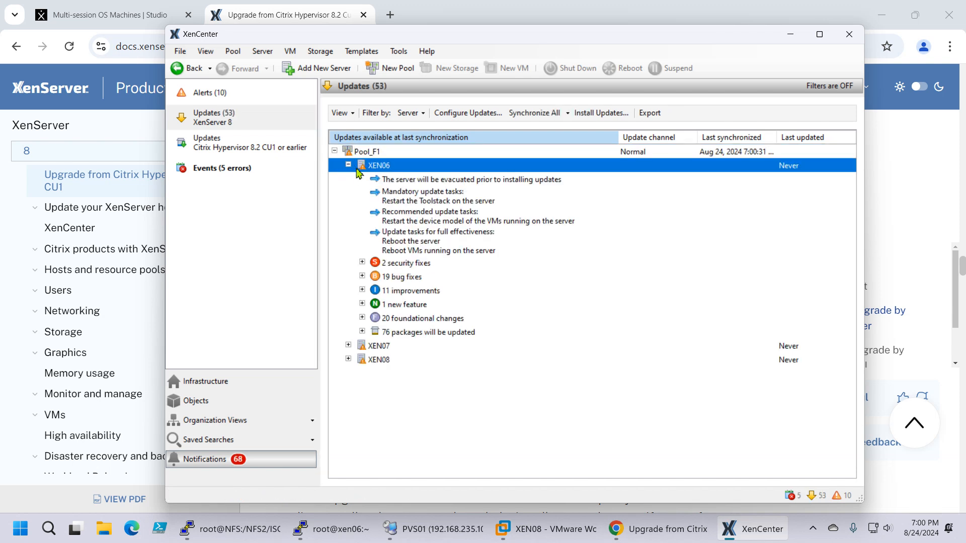
left_click(362, 276)
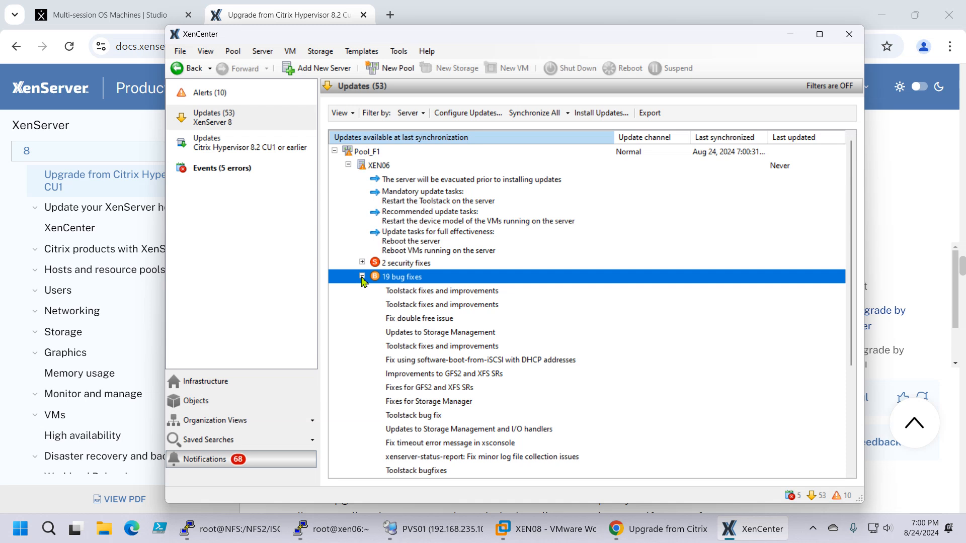
left_click(362, 276)
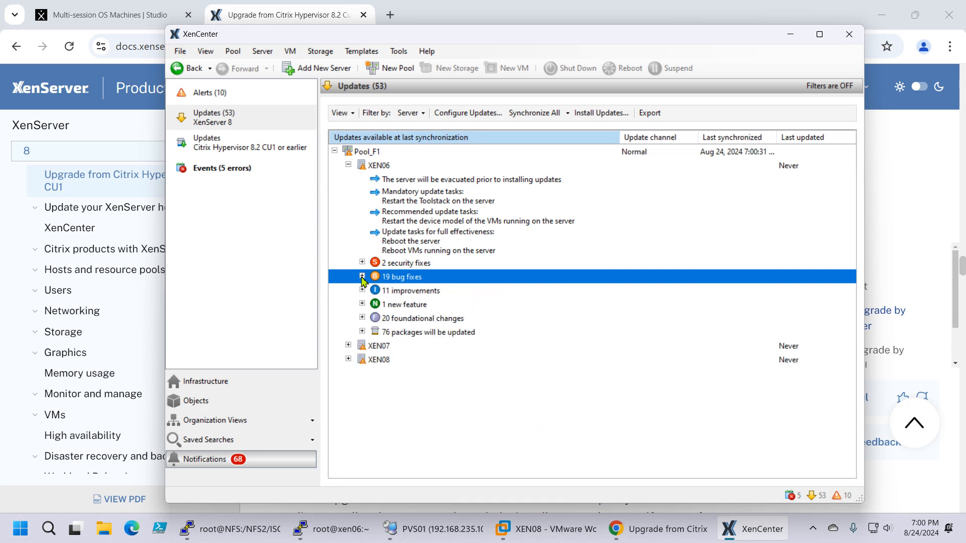
left_click(398, 295)
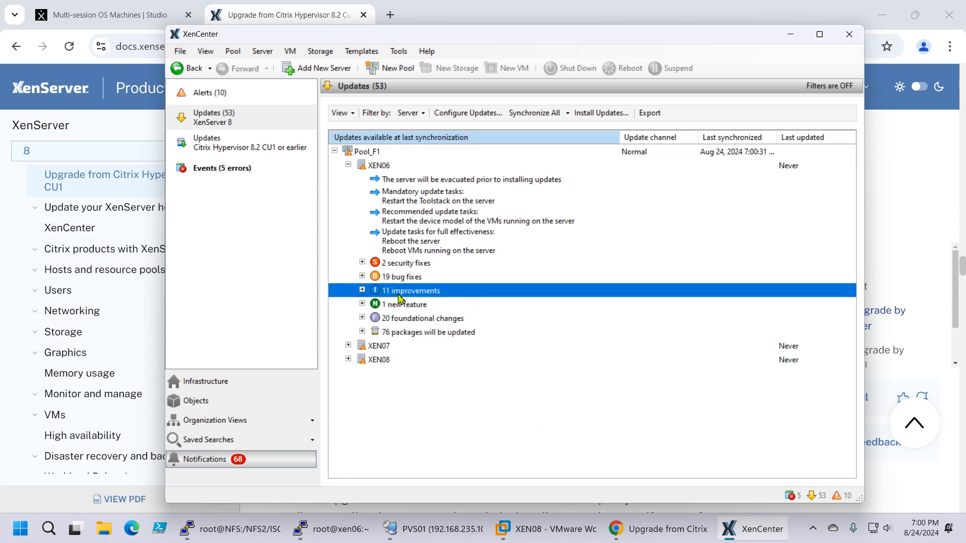
left_click(422, 308)
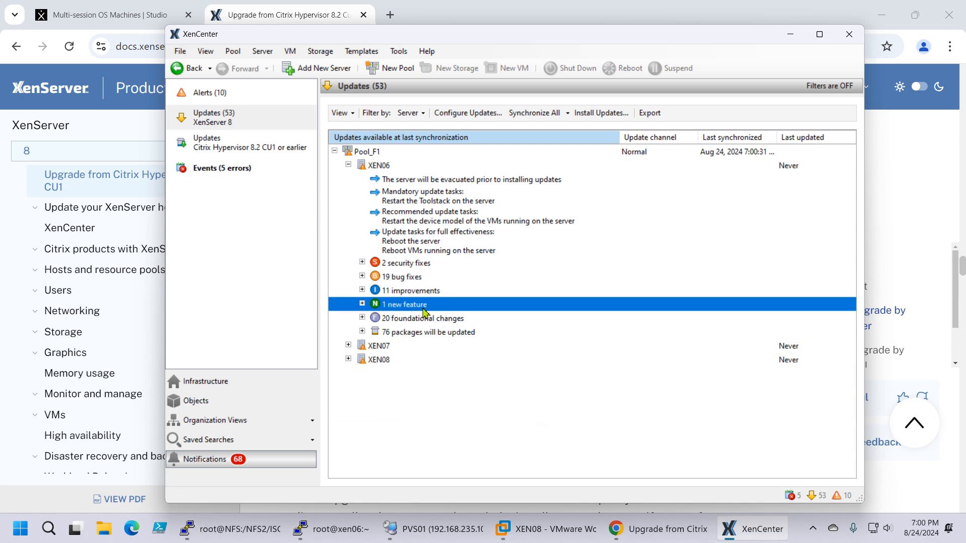
left_click(417, 335)
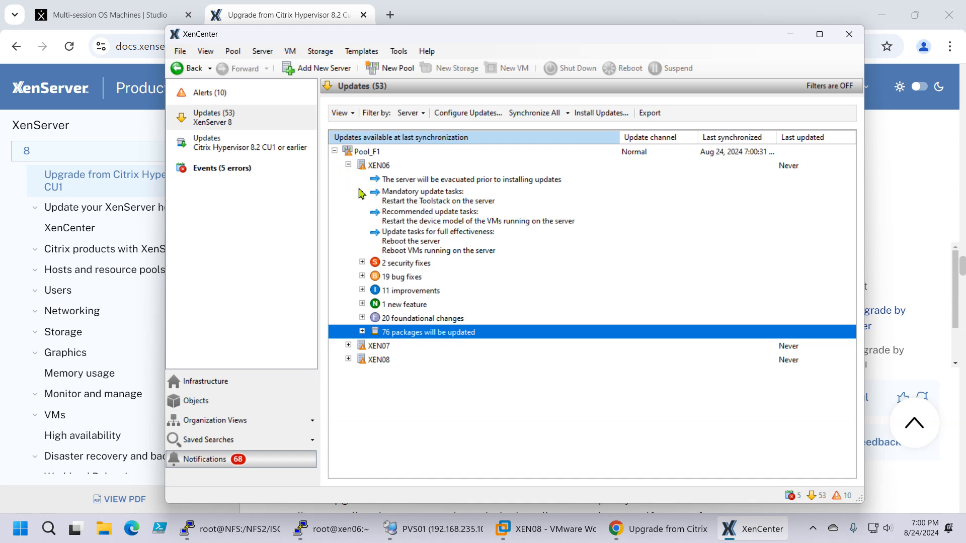
Step: Compare the update tasks and available fixes listed for XEN07, XEN08 and XEN06, collapsing each host's details
left_click(349, 165)
double_click(351, 180)
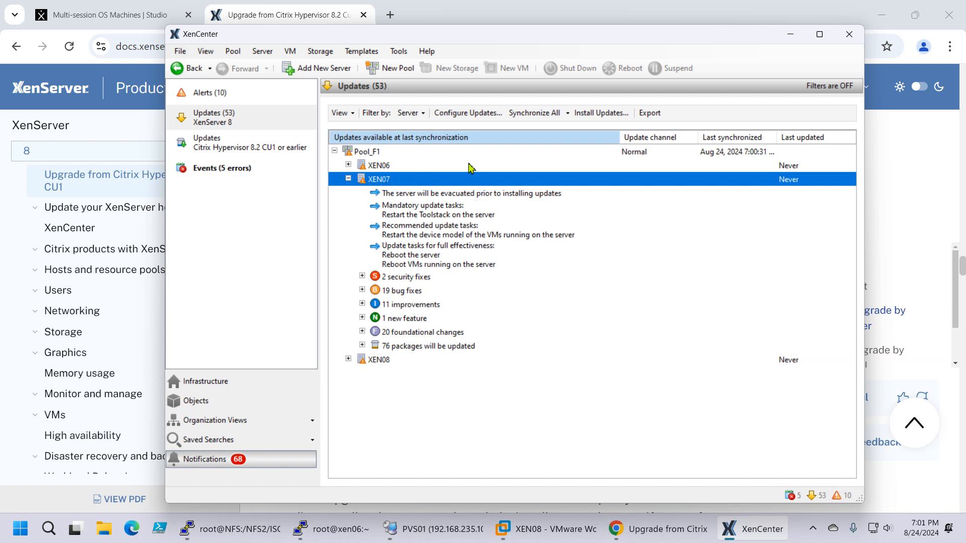
left_click(349, 178)
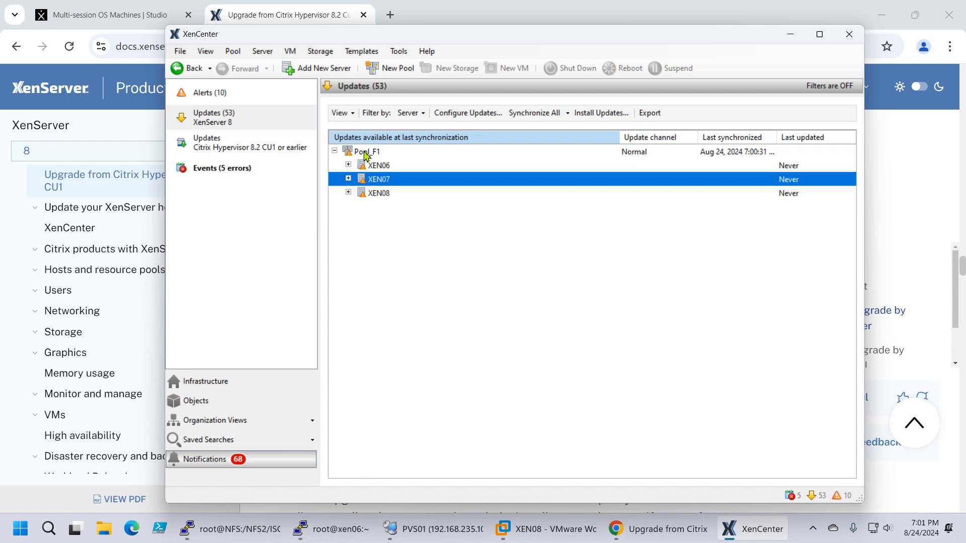
left_click(348, 178)
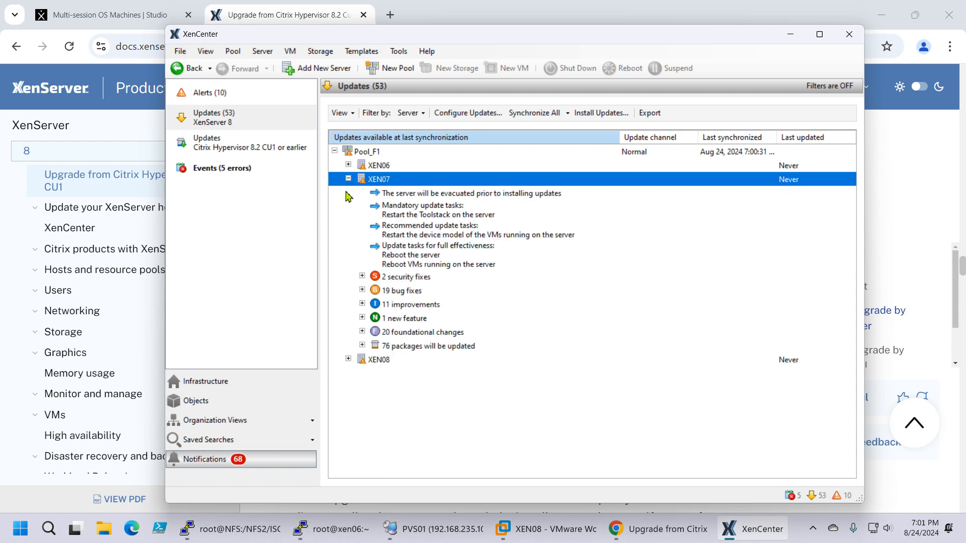
left_click(349, 360)
scroll(468, 383, "down", 2)
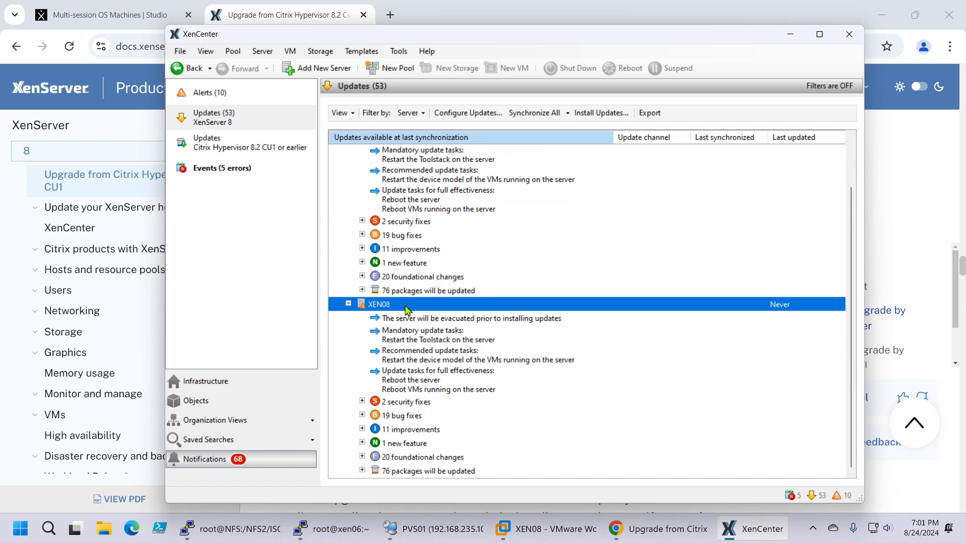
left_click(349, 305)
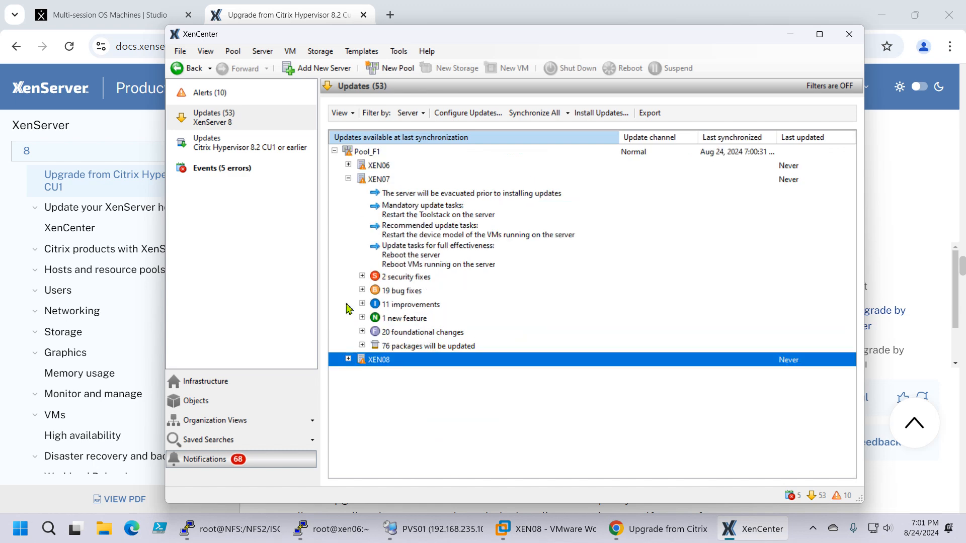
left_click(348, 179)
left_click(348, 165)
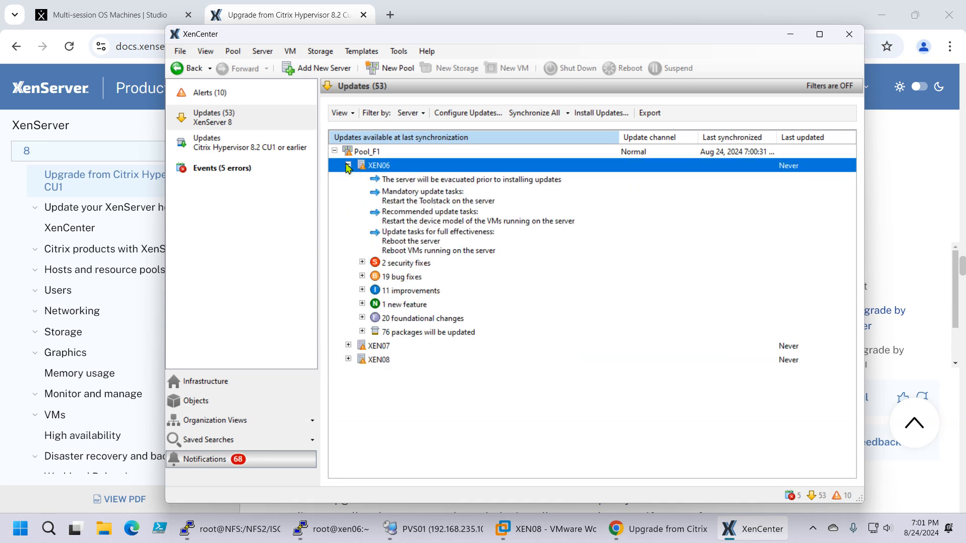
left_click(348, 165)
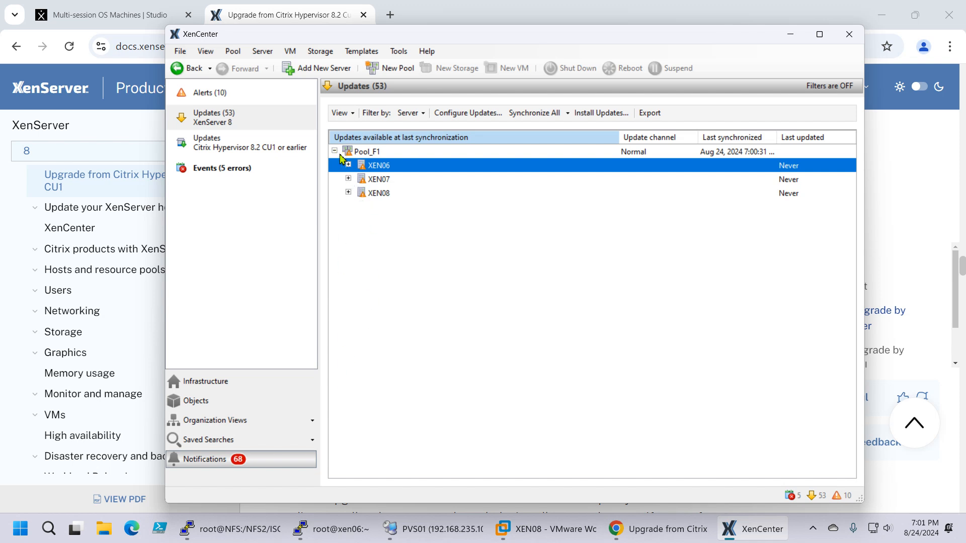
Step: Collapse Pool_F1 in the updates list and review XEN06's general properties in the infrastructure view, including when it was last updated
left_click(335, 151)
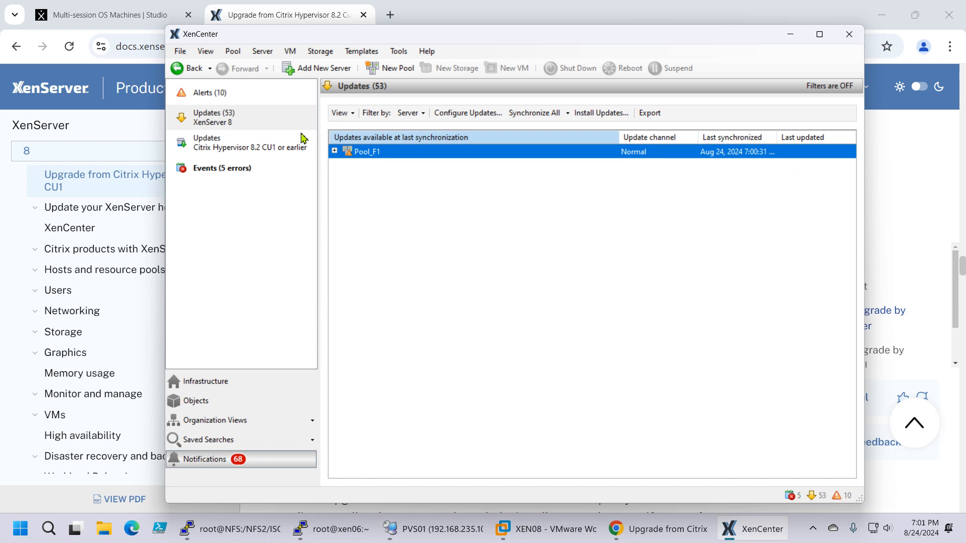
left_click(202, 381)
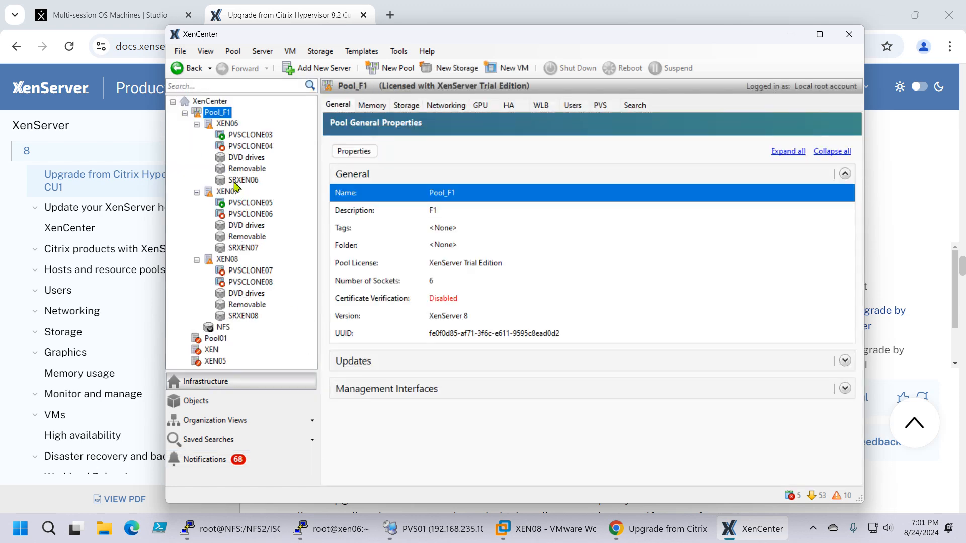
left_click(228, 124)
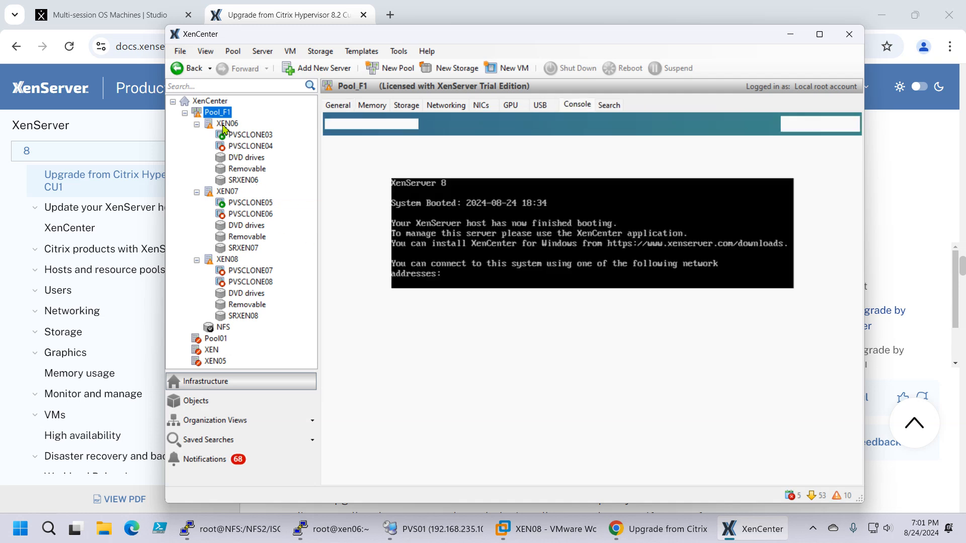
left_click(333, 109)
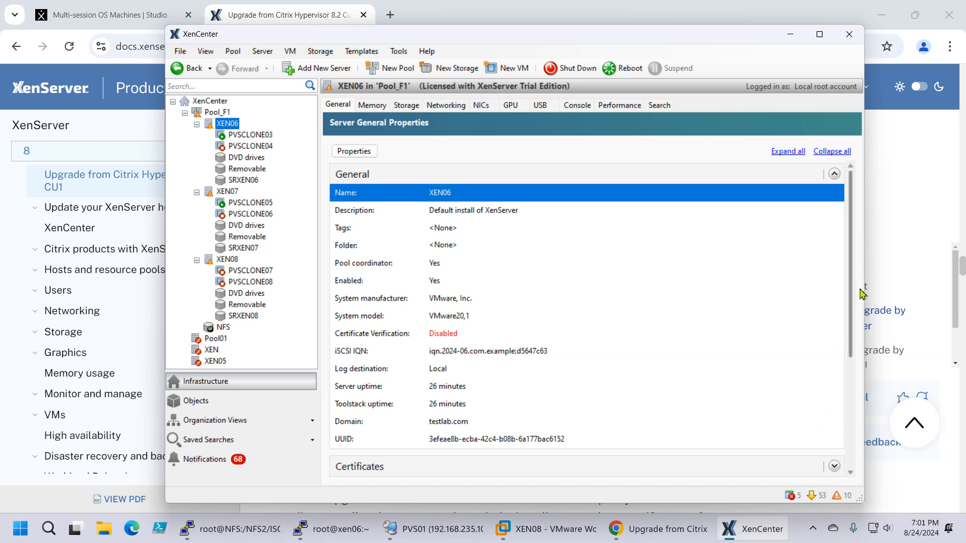
scroll(851, 327, "down", 3)
left_click_drag(850, 327, 847, 397)
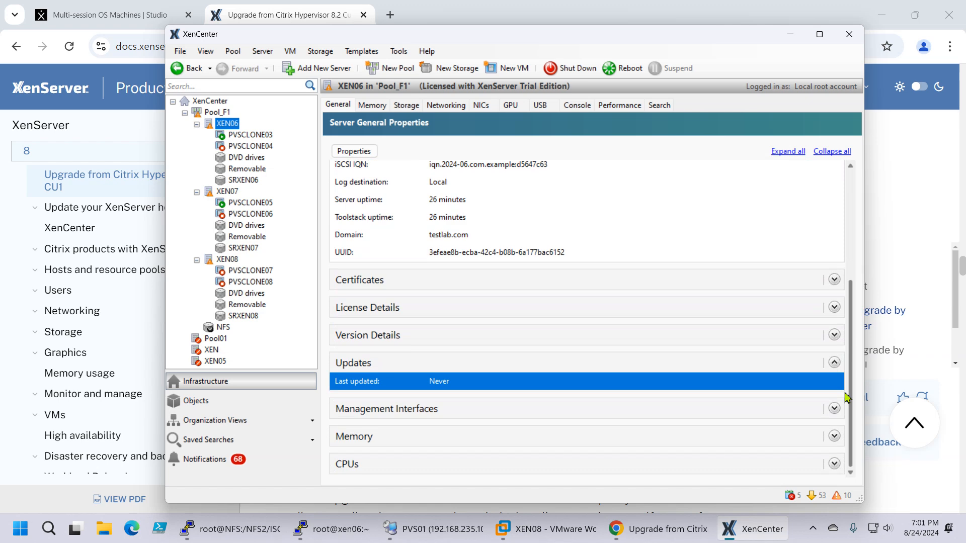
key("Home")
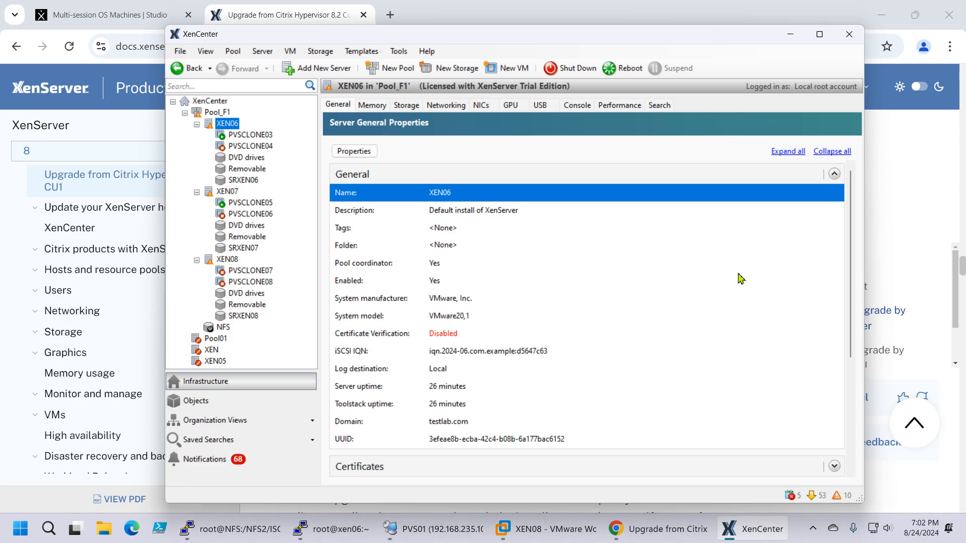
Step: Start a screen snip with XEN06's general properties in view
key("super+shift+s")
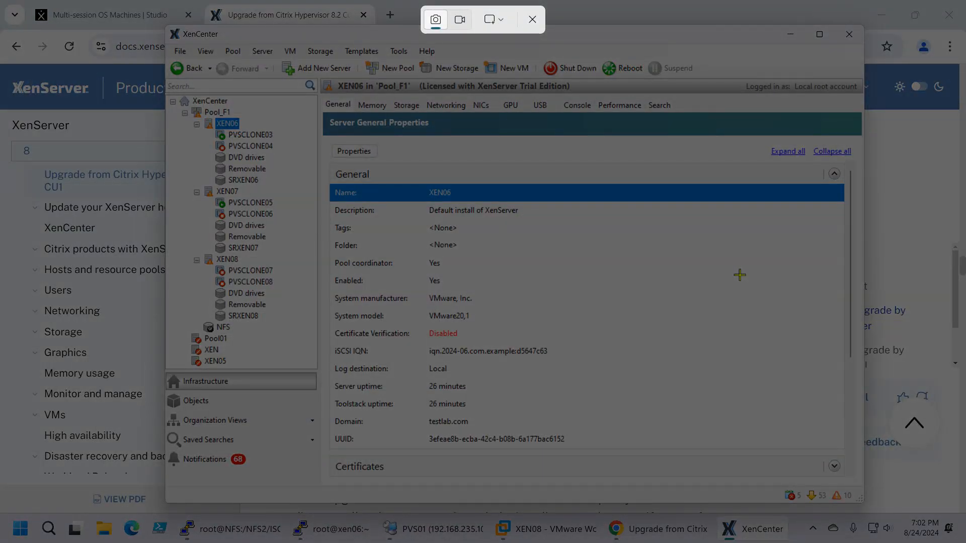